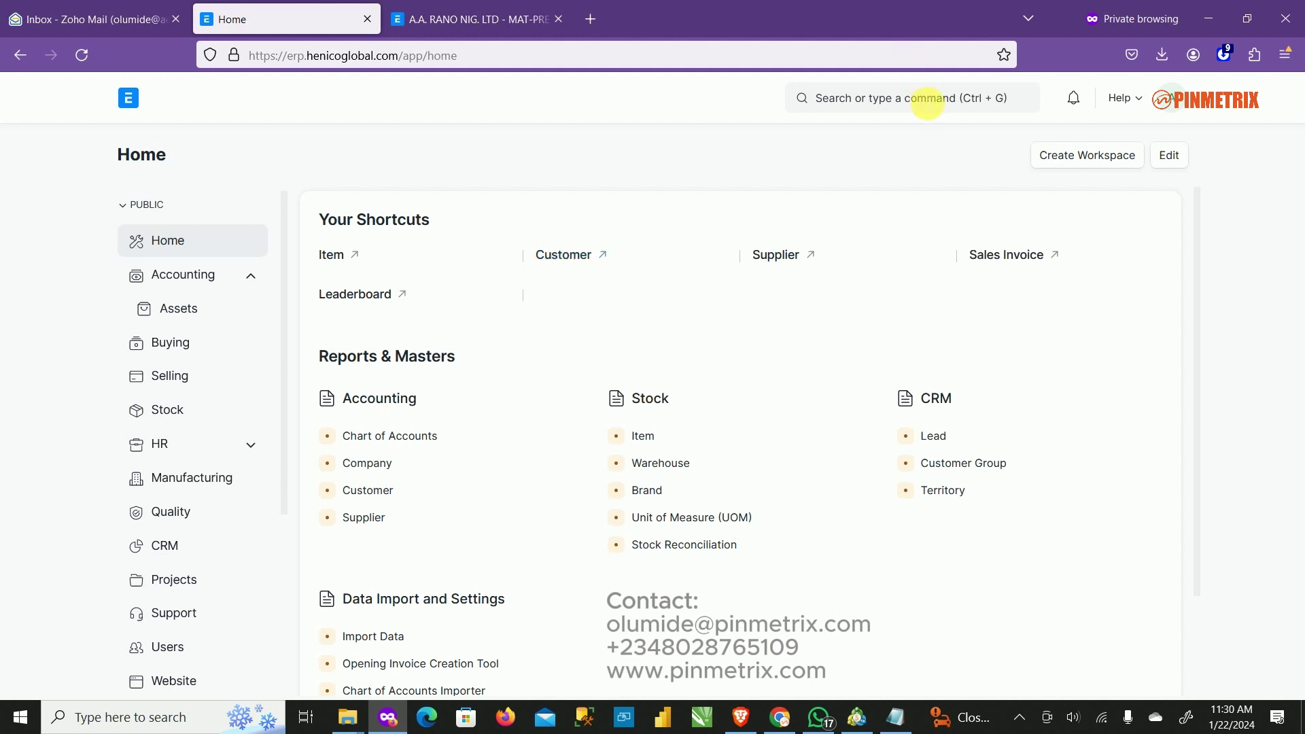
Search for "purchase" and open the Purchase Invoice list.
click(926, 101)
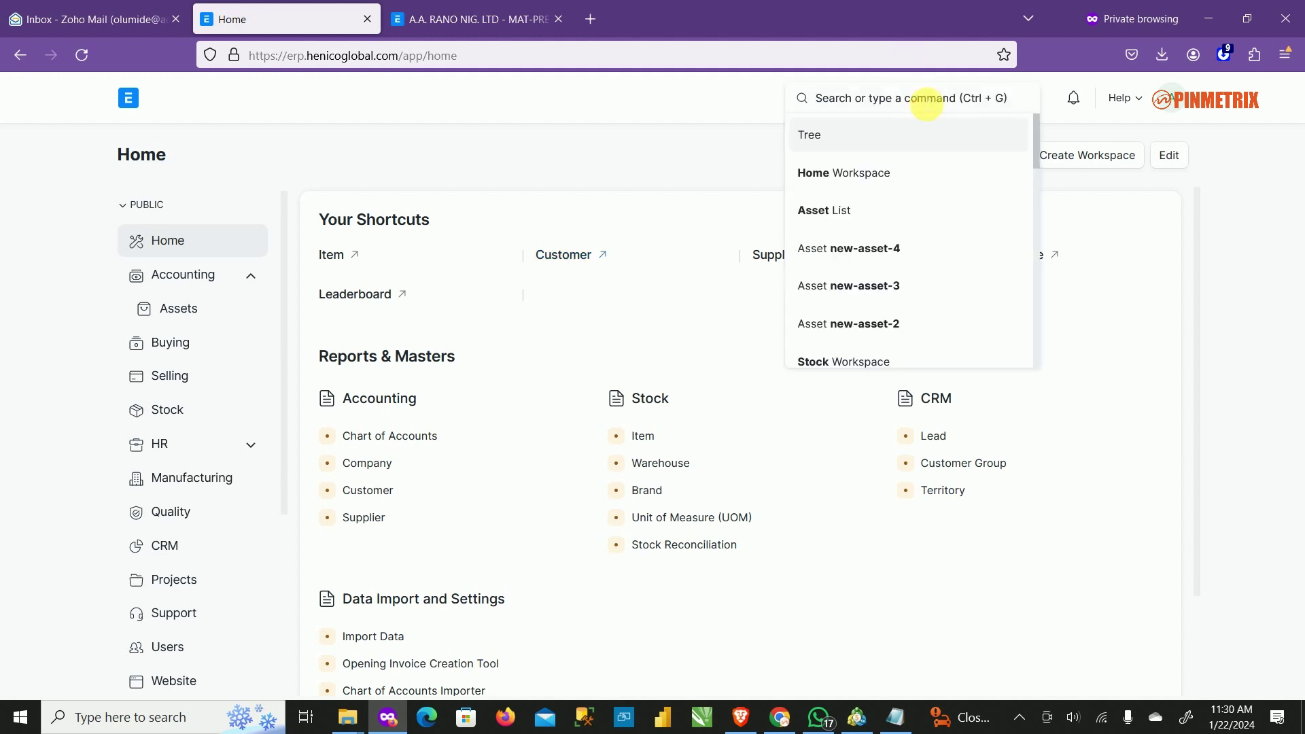
text(purchas)
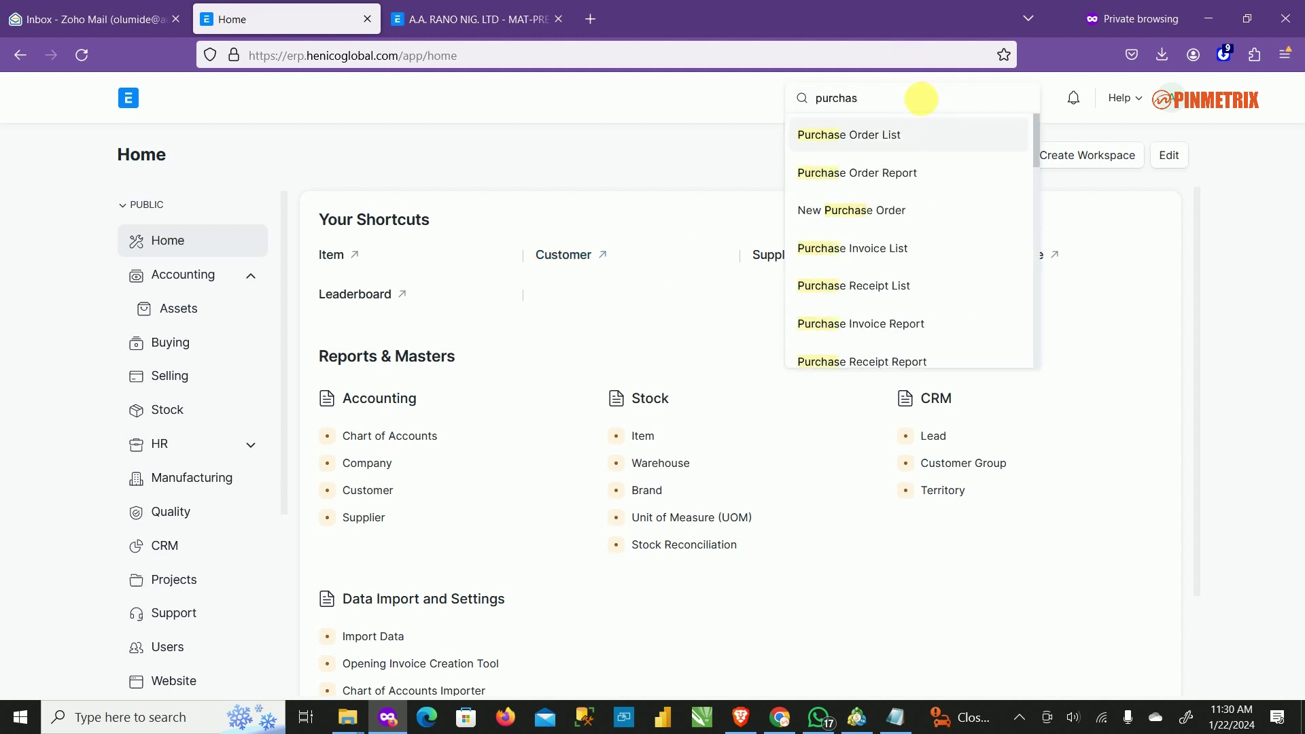
text(e)
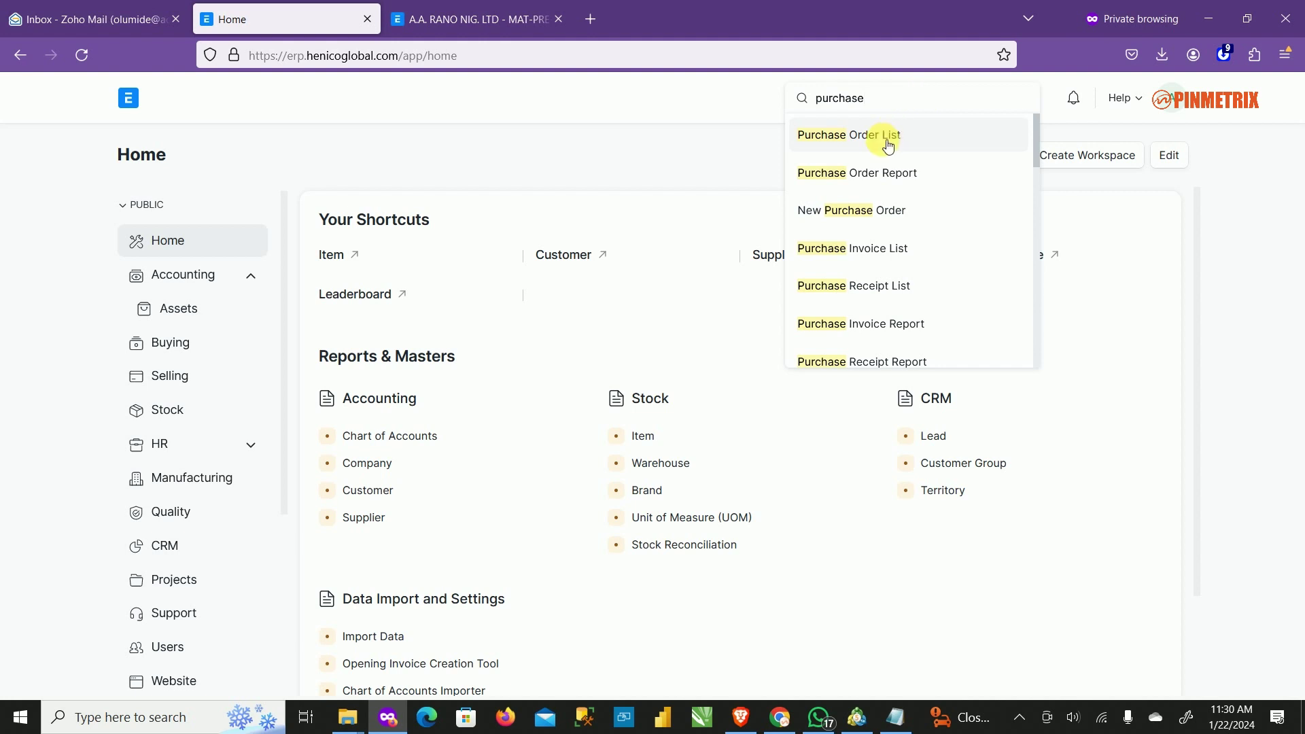
click(879, 248)
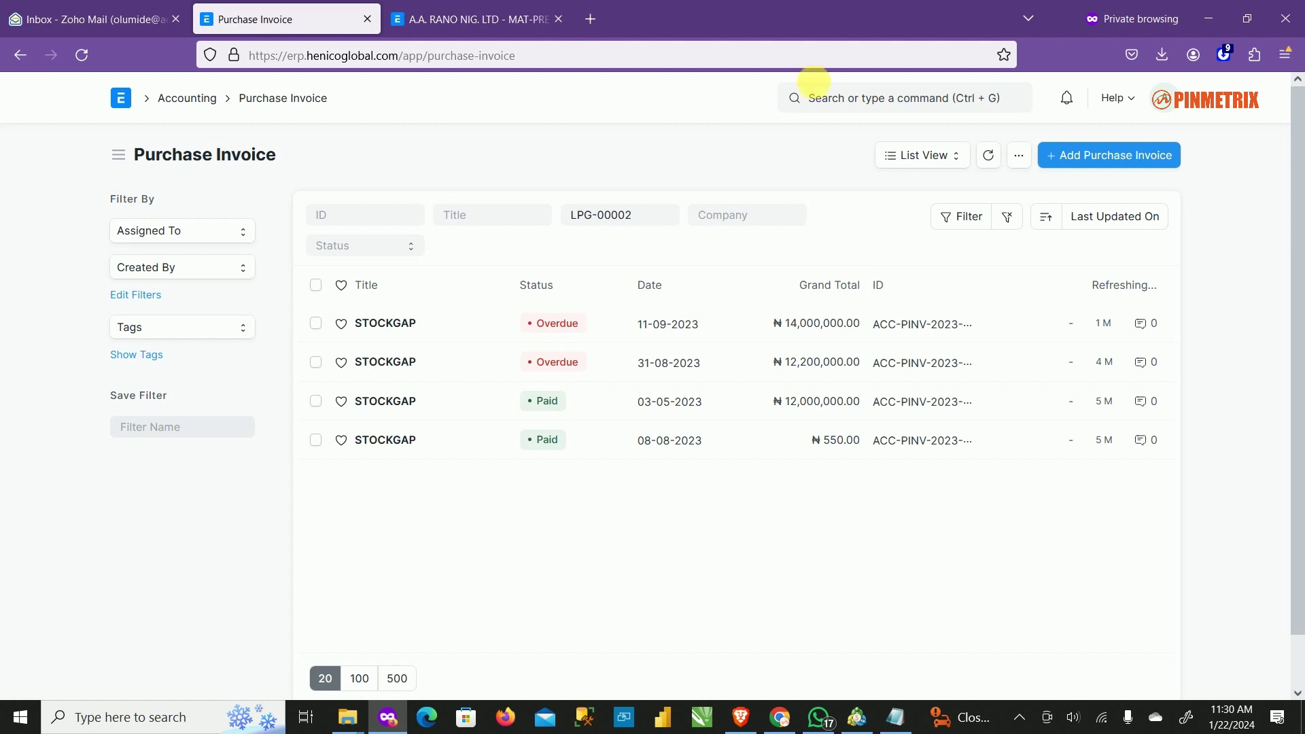
Clear the LPG-00002 supplier filter from the Purchase Invoice list.
click(665, 217)
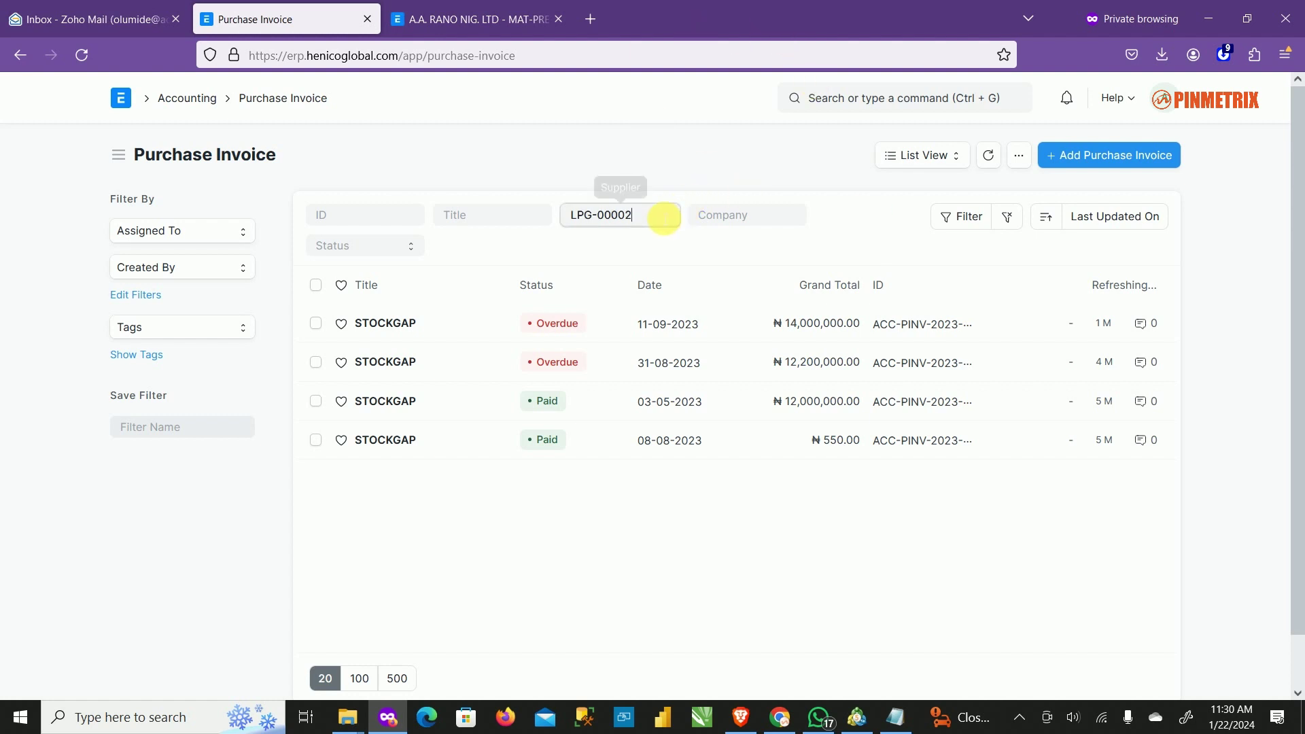
key(BackSpace)
key(BackSpace)
key(BackSpace)
key(BackSpace)
key(BackSpace)
key(BackSpace)
key(BackSpace)
key(BackSpace)
key(BackSpace)
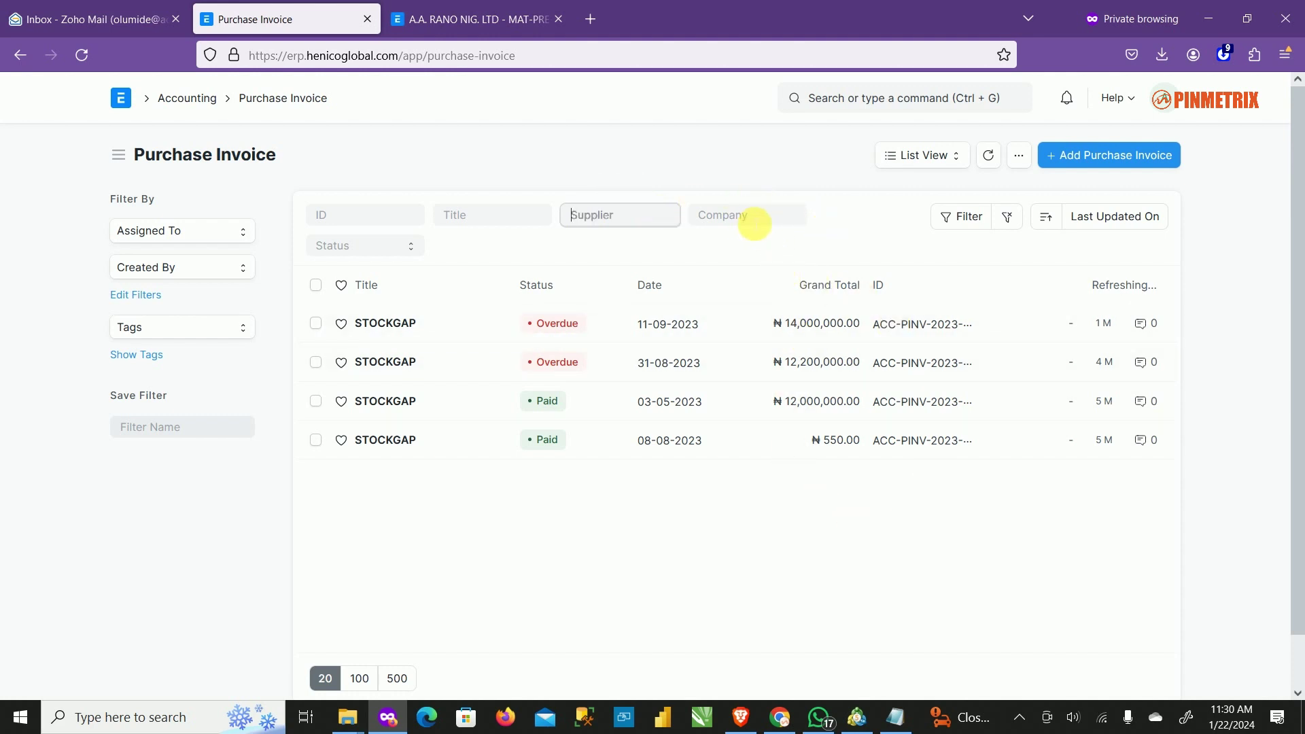
click(753, 219)
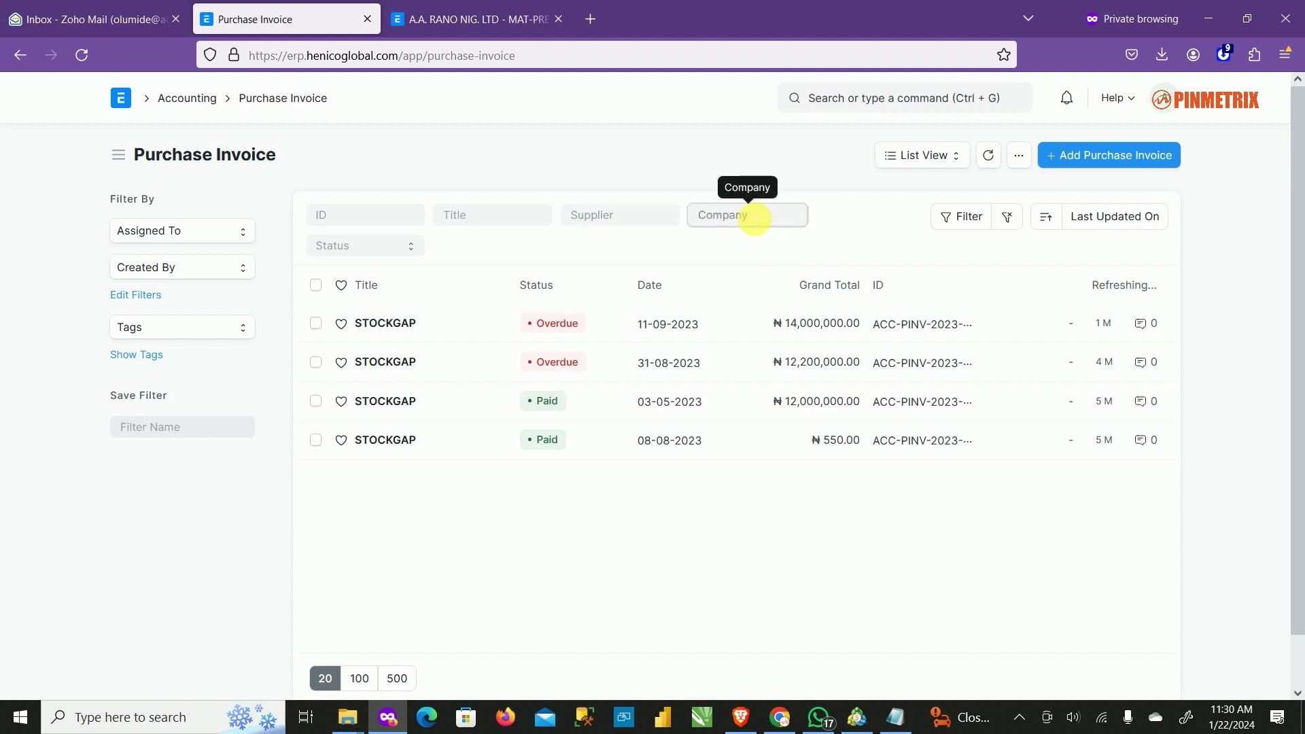
click(495, 223)
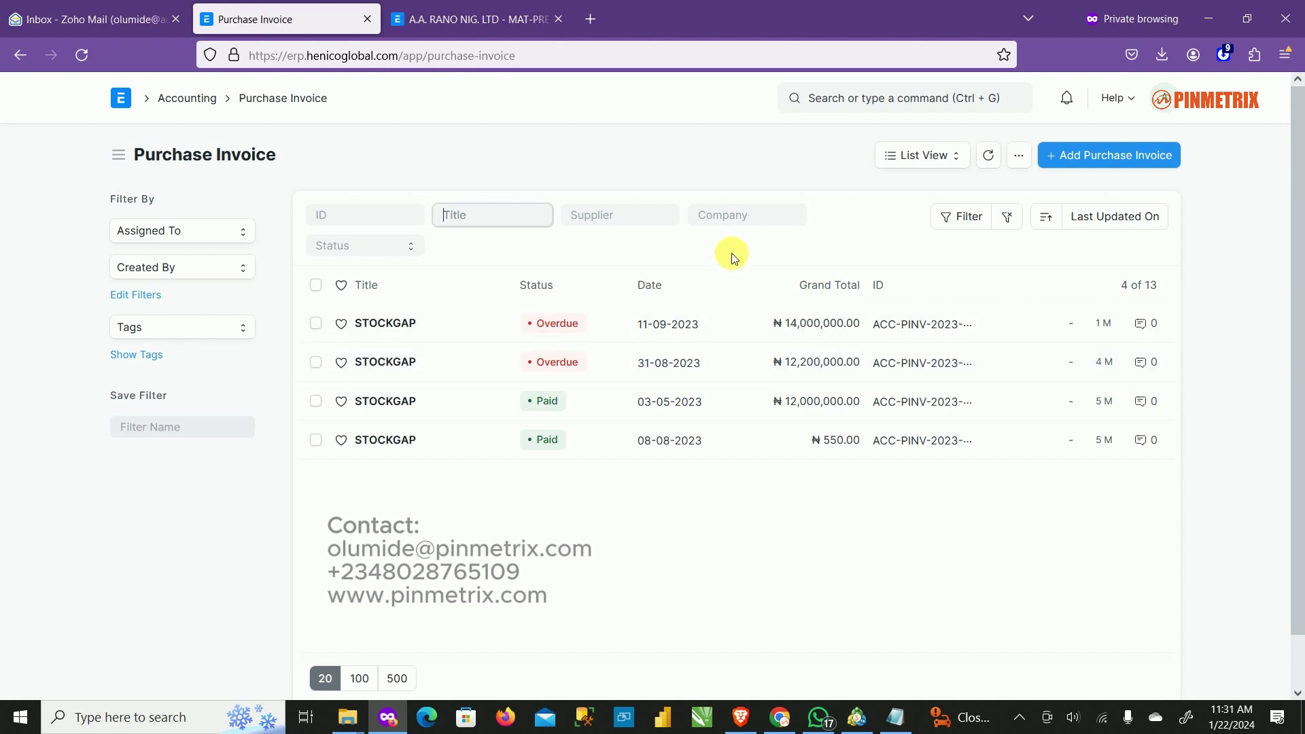
click(886, 238)
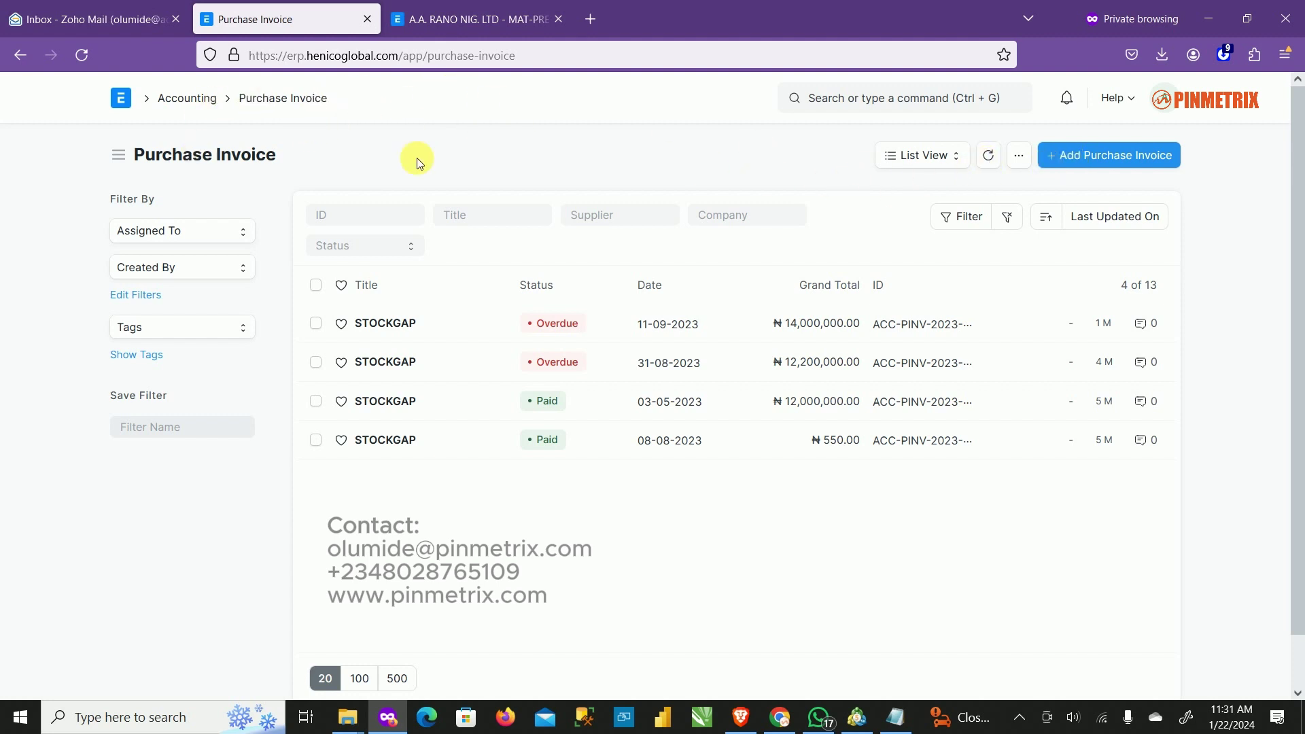
Start a new purchase invoice and review its details and items sections.
click(1069, 155)
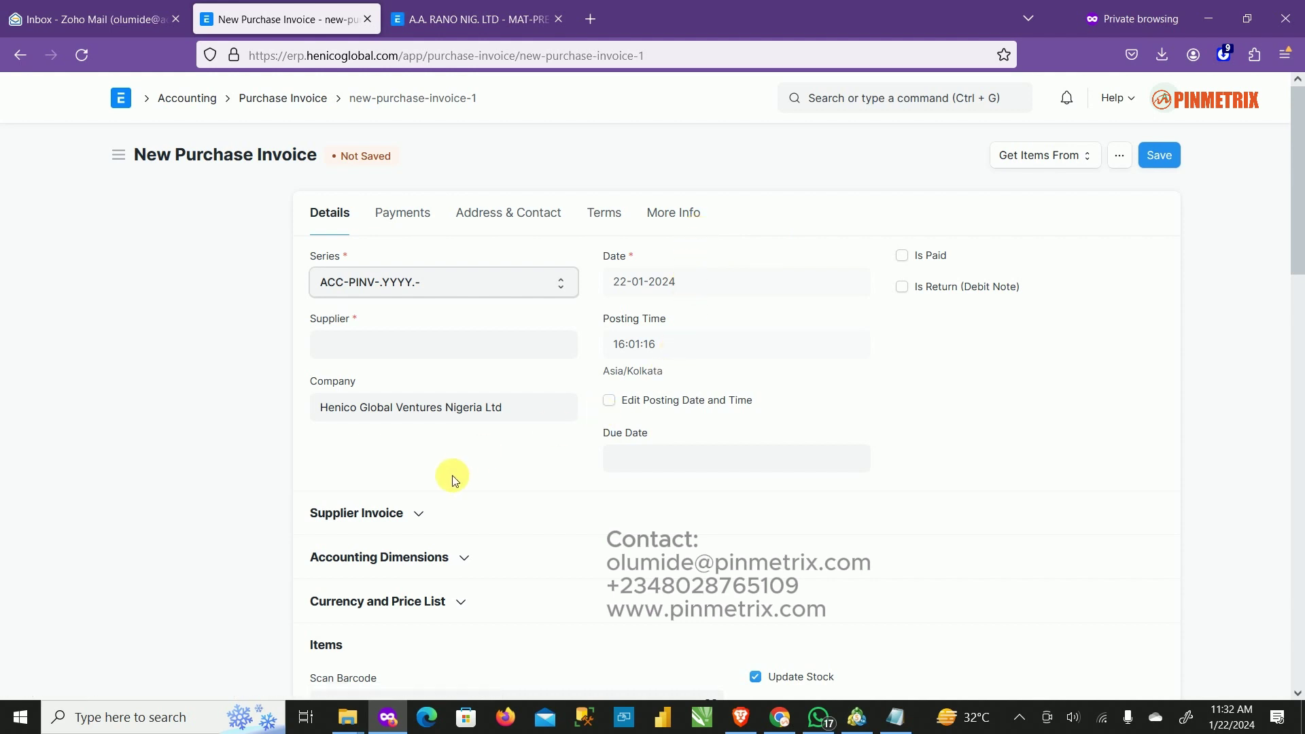
scroll(429, 503, down, 4)
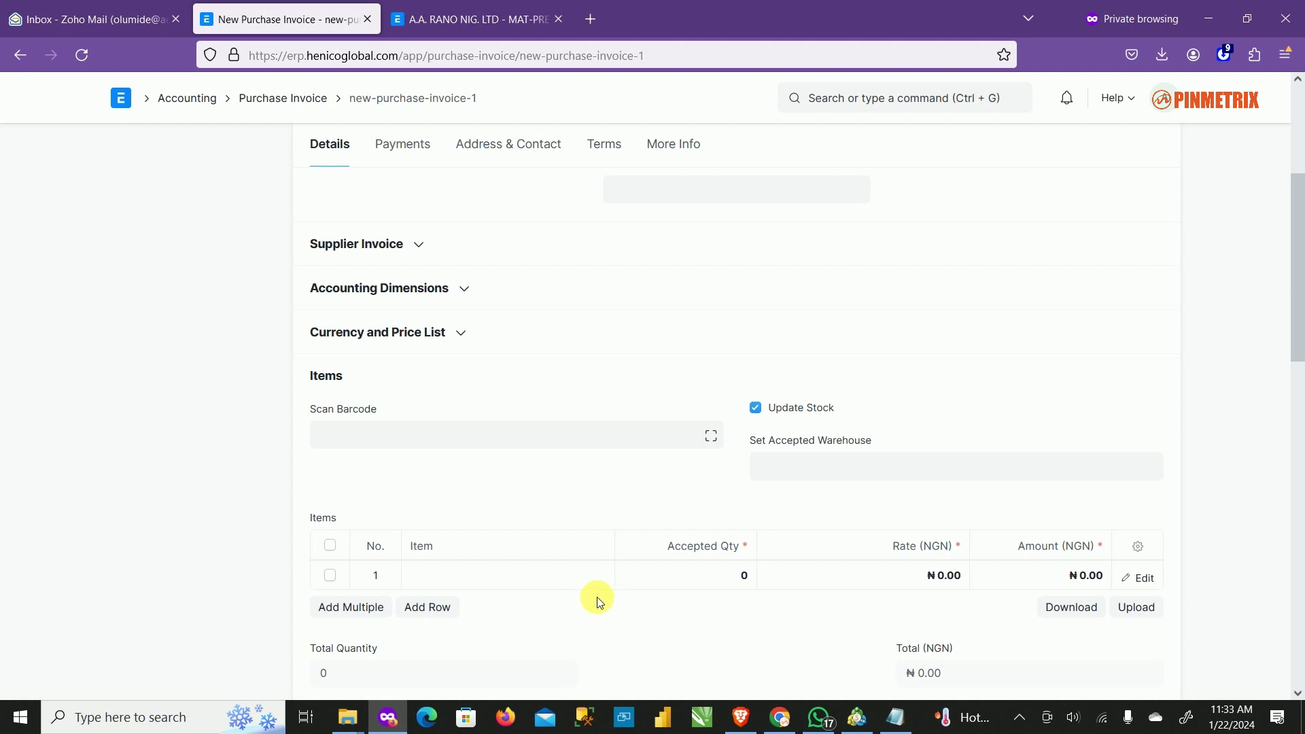
scroll(598, 597, up, 4)
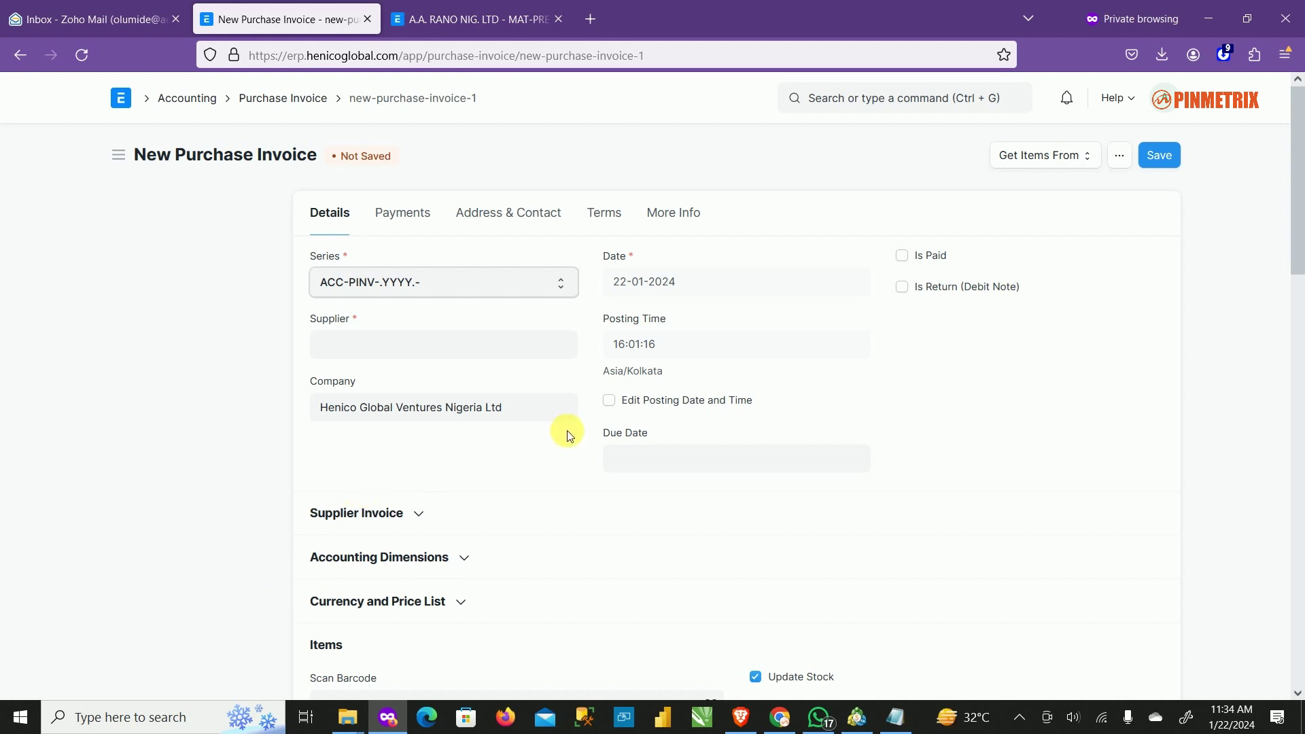
scroll(565, 441, down, 3)
scroll(569, 447, up, 3)
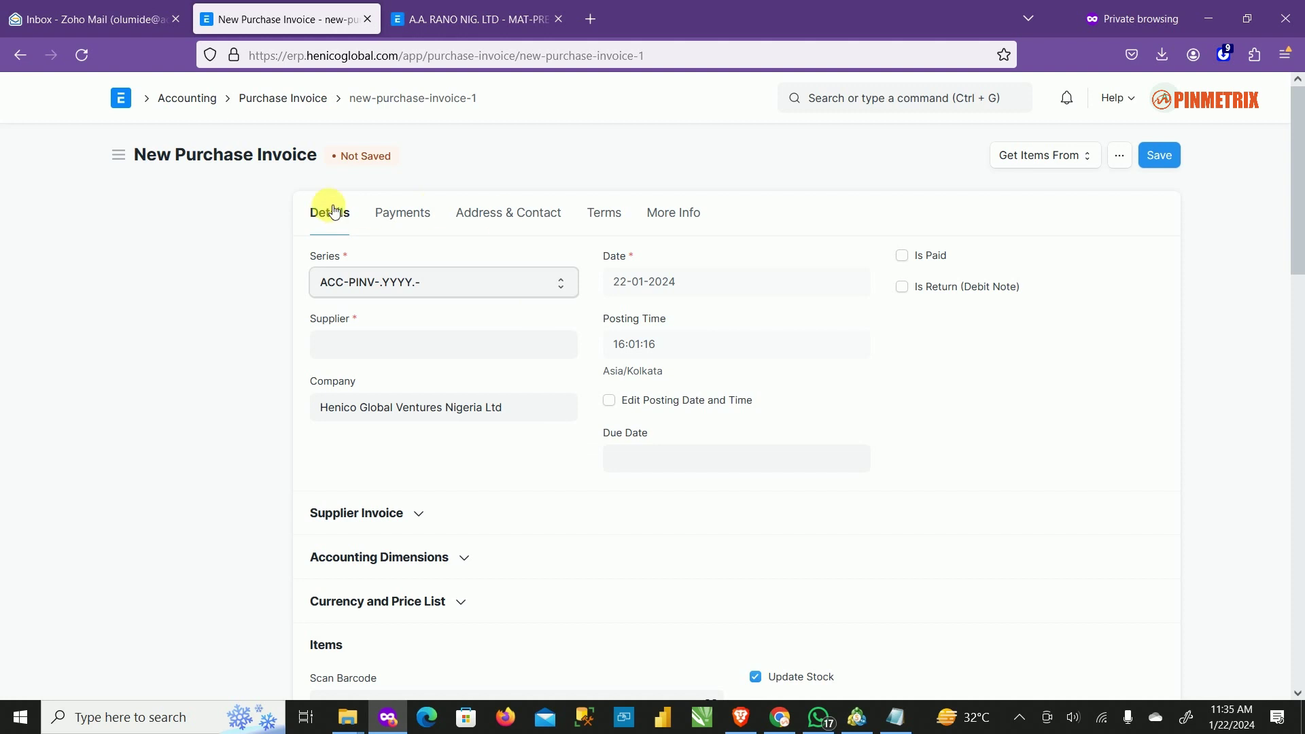
Switch to the purchase receipt's browser page, search for "chart of" and open the Chart of Accounts there.
click(455, 8)
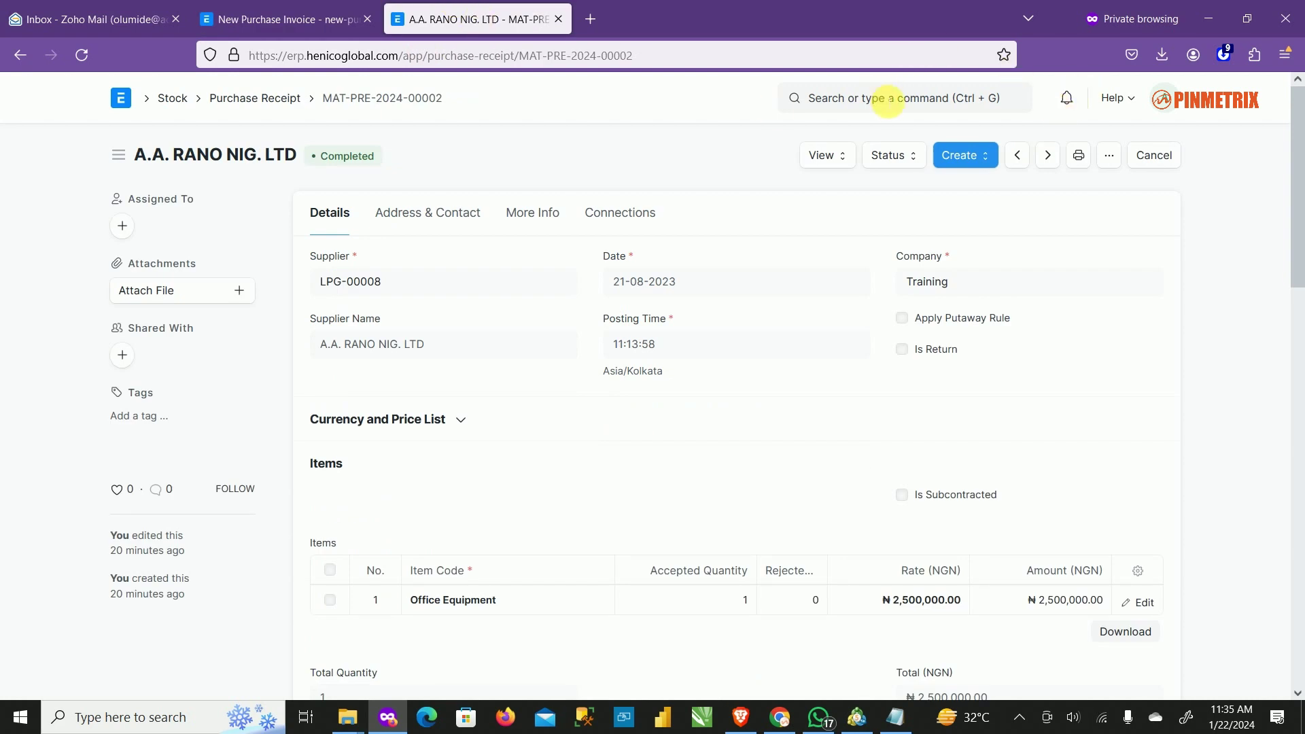
click(884, 102)
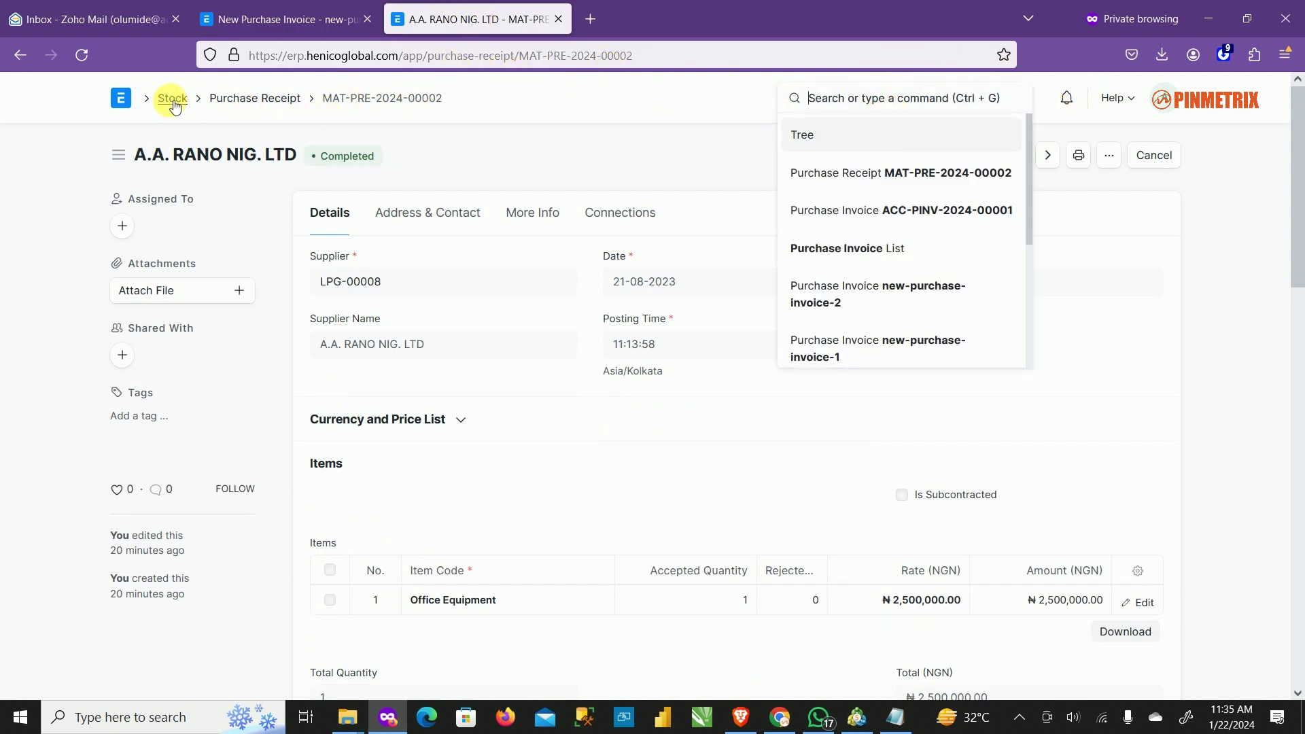
text(chart)
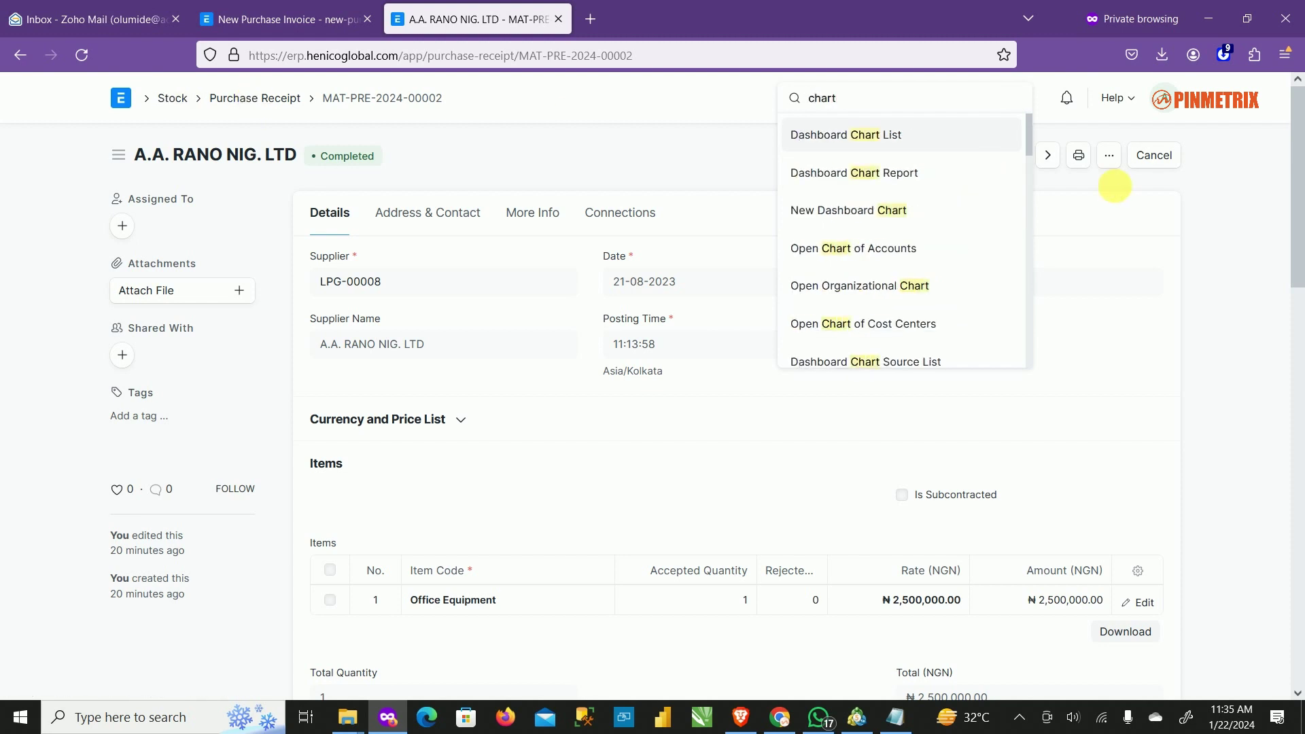
text( of)
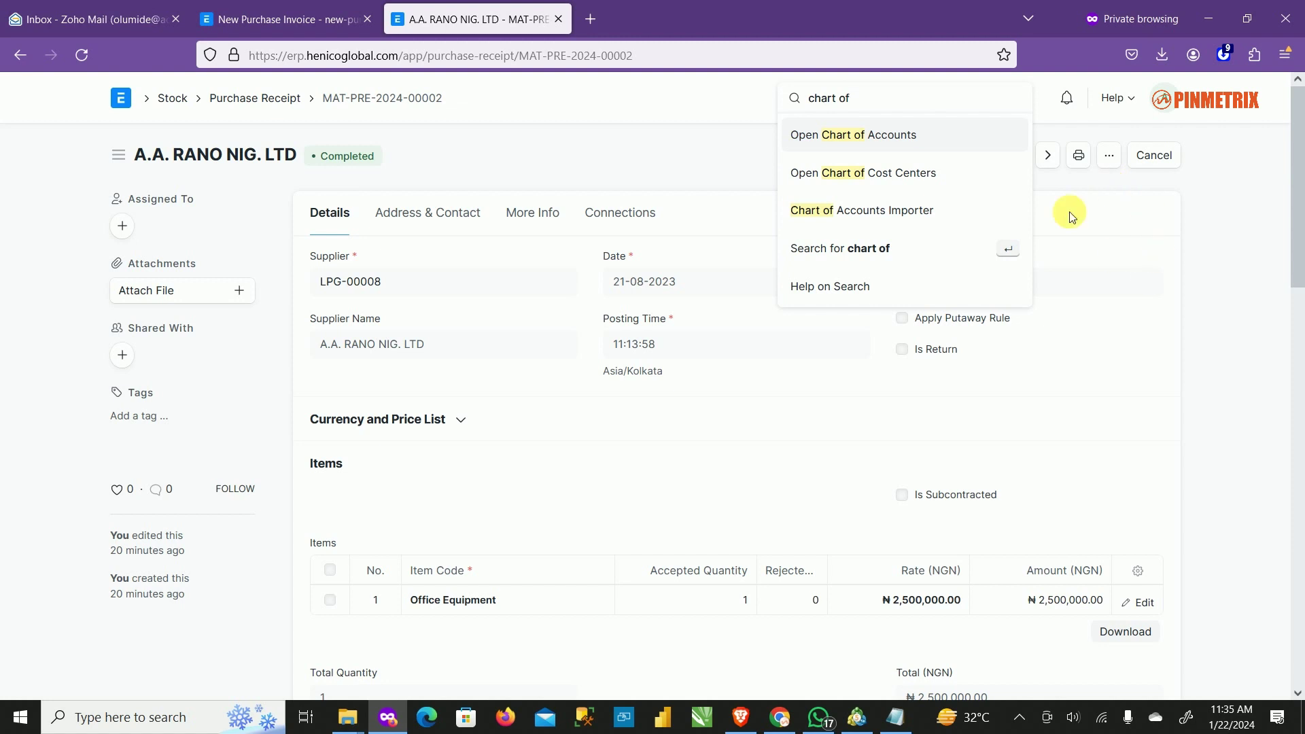
click(907, 138)
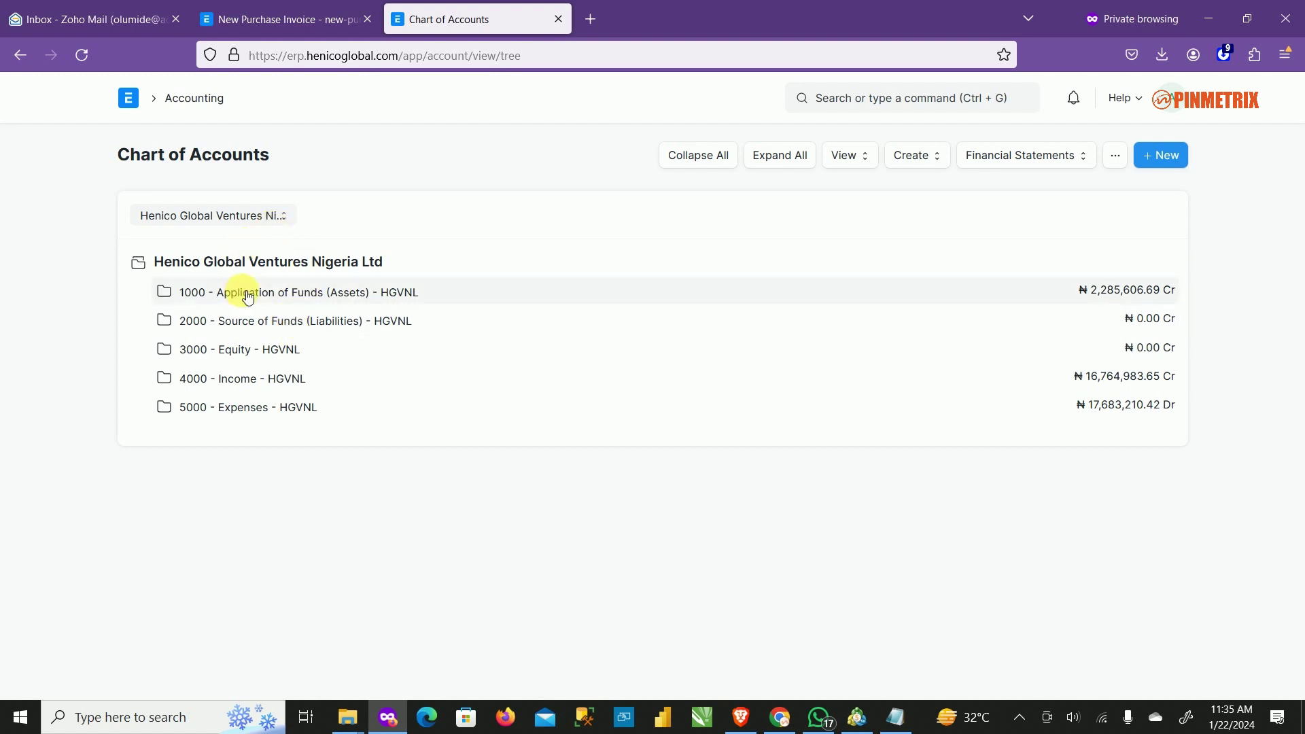
Expand 1000 - Application of Funds (Assets), examine the accounts under 1700 - Fixed Assets, and collapse the Fixed Assets group.
click(175, 292)
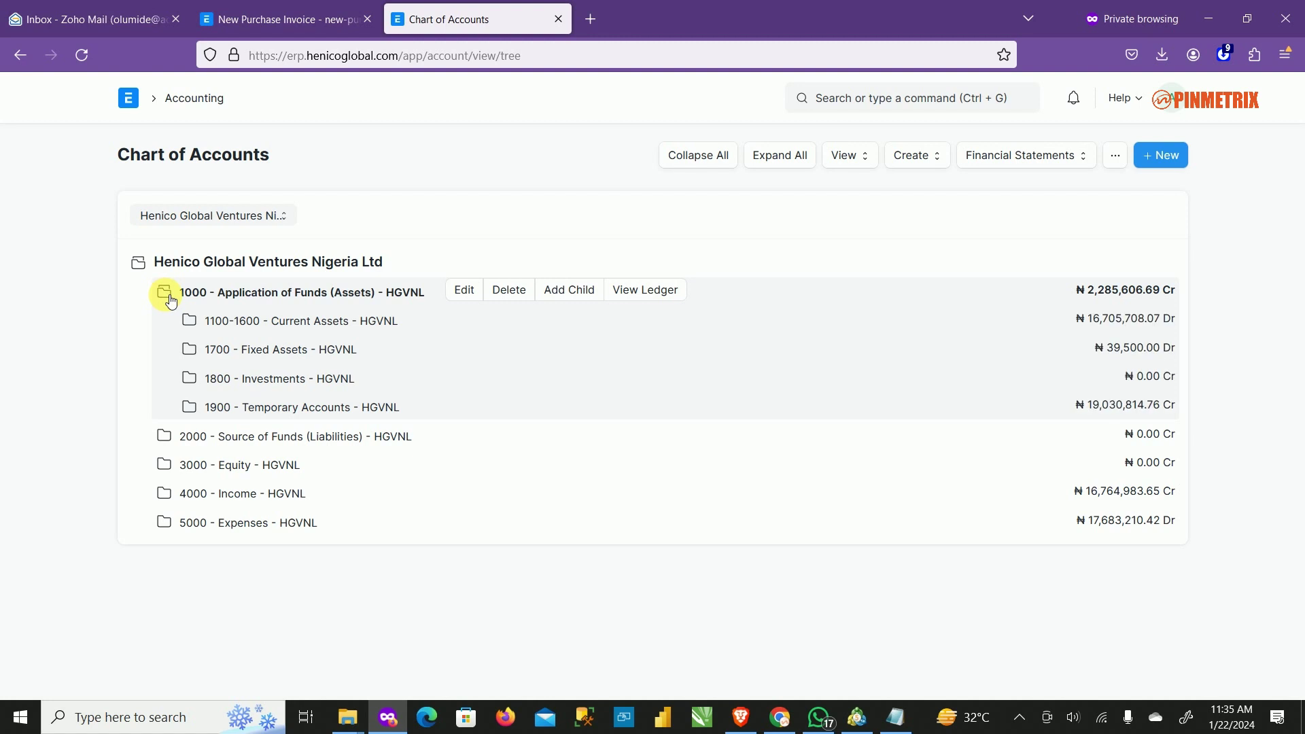
click(194, 350)
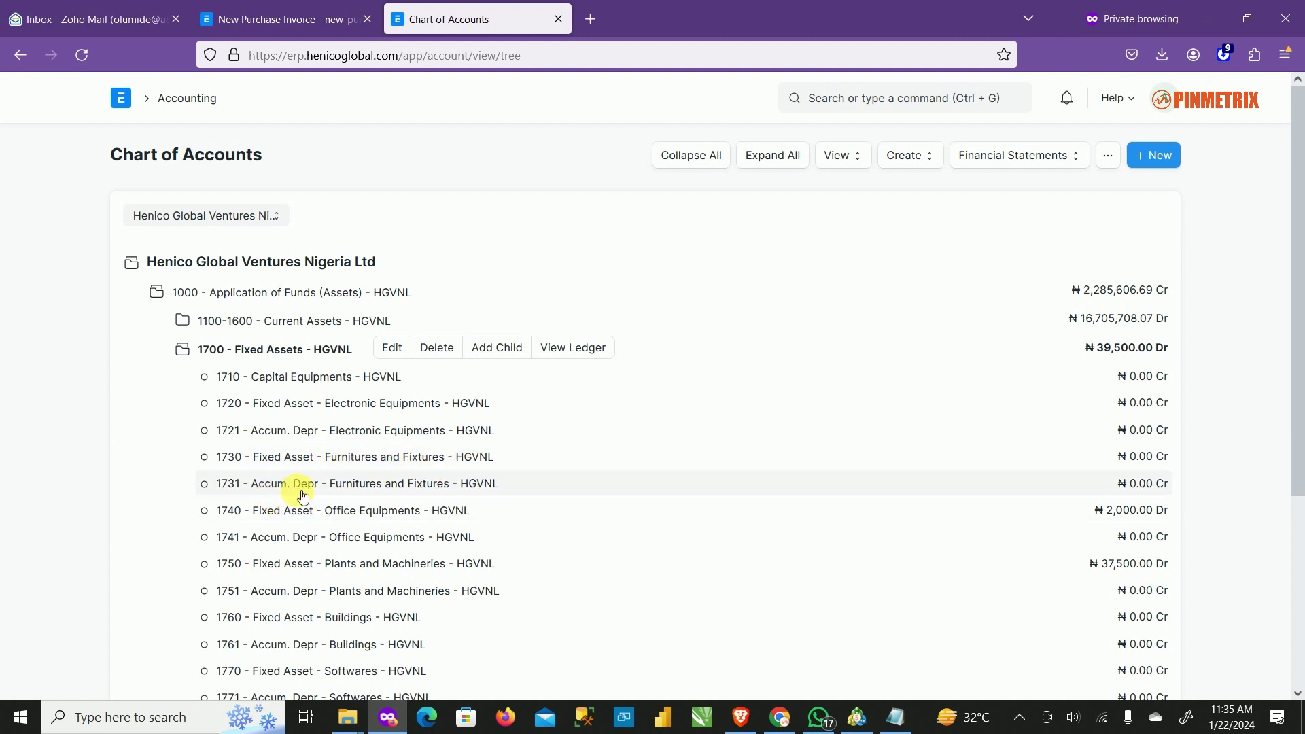
scroll(363, 578, down, 3)
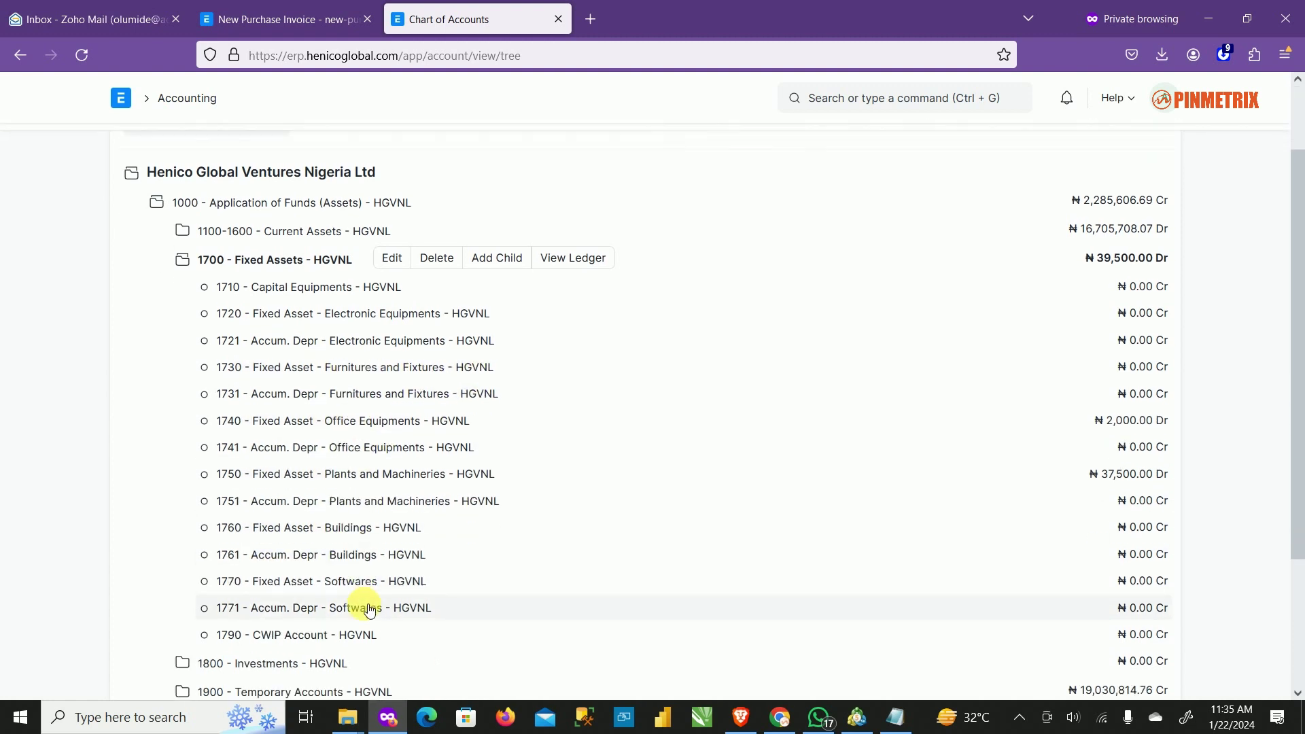
scroll(335, 481, up, 3)
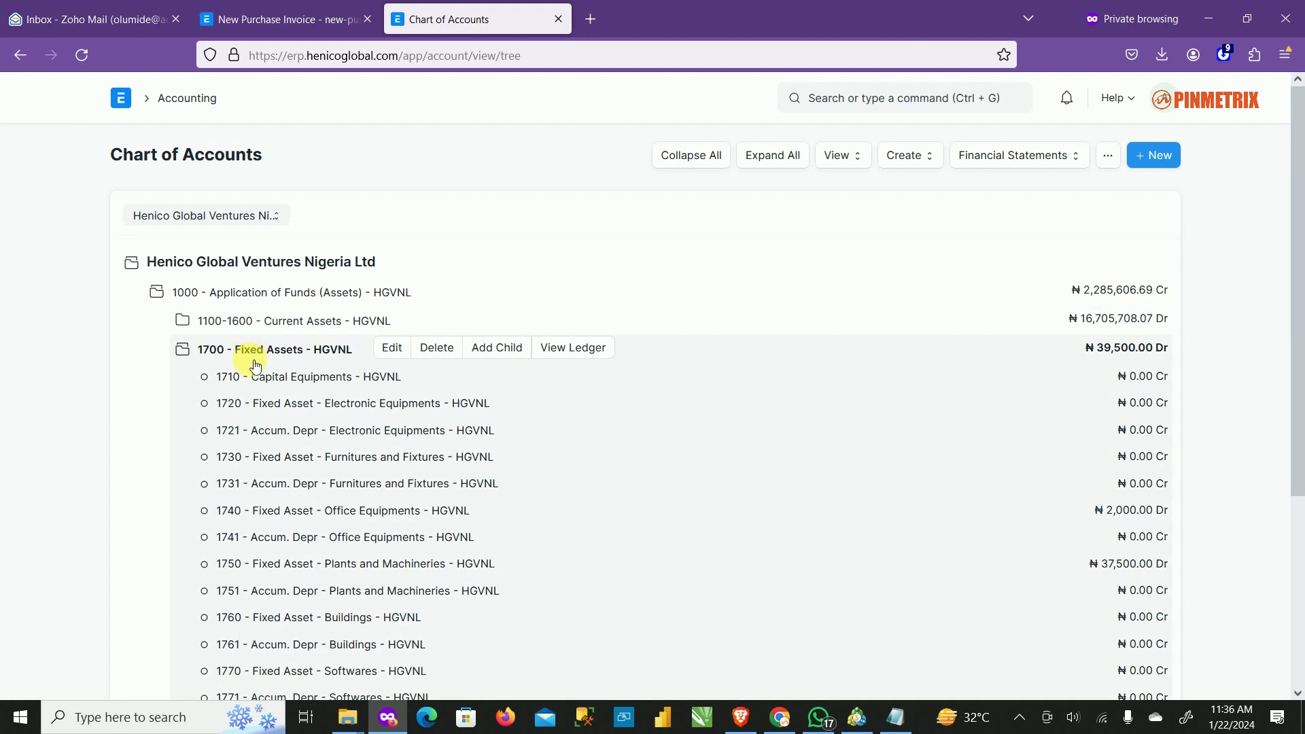
click(255, 354)
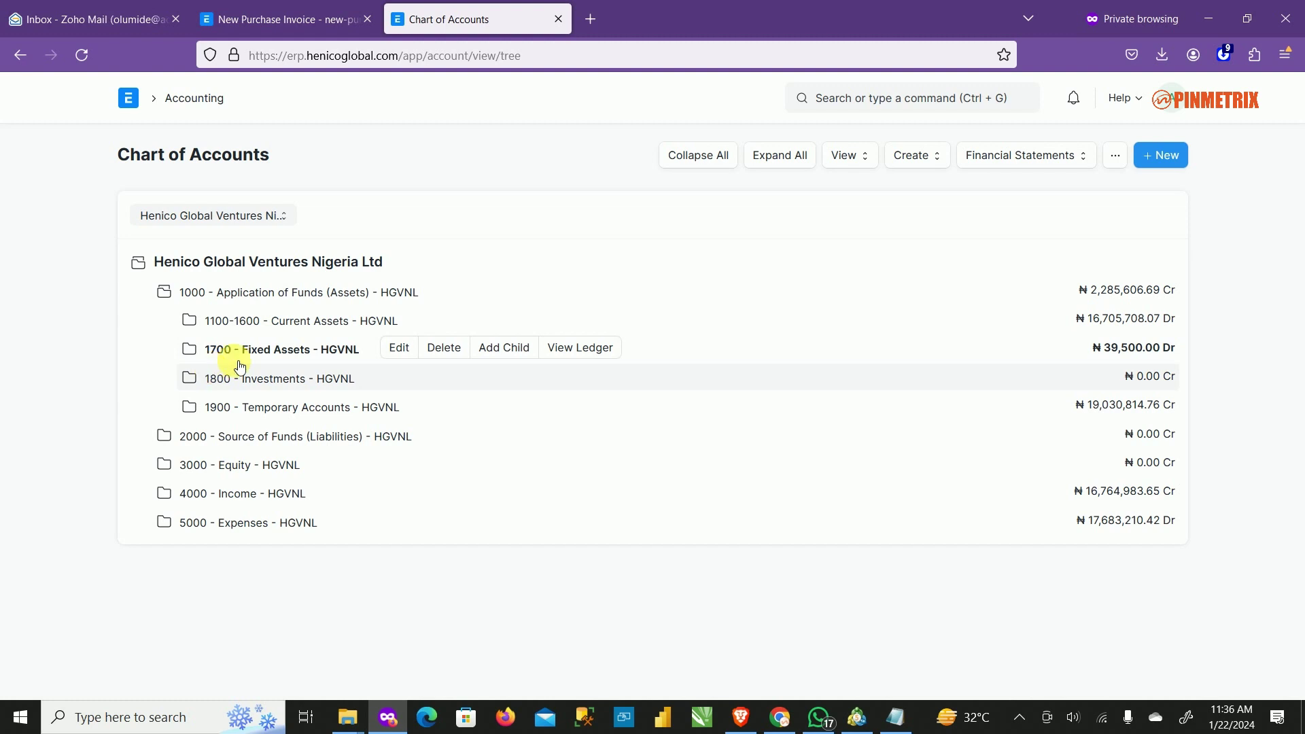
Expand Expenses and Indirect Expenses, examine the asset disposal and Maintenance Expenses depreciation accounts, and collapse Maintenance Expenses.
click(255, 532)
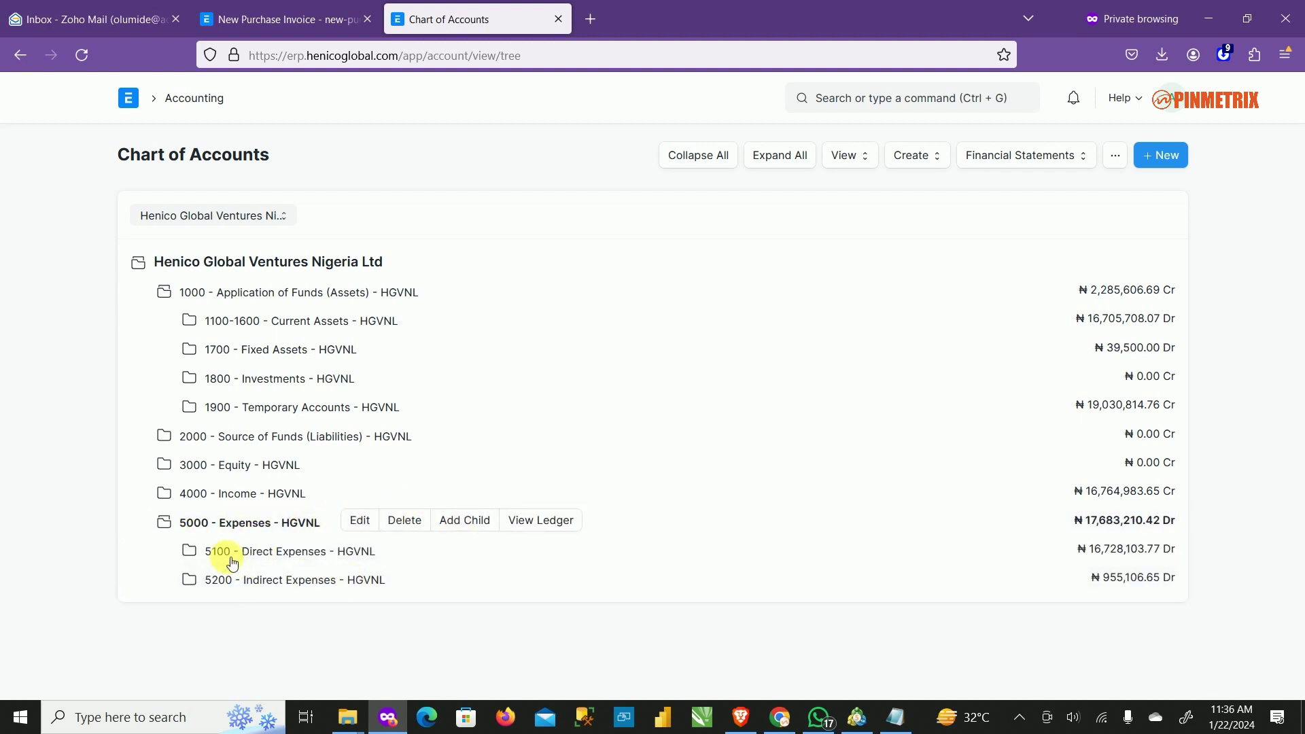
click(214, 583)
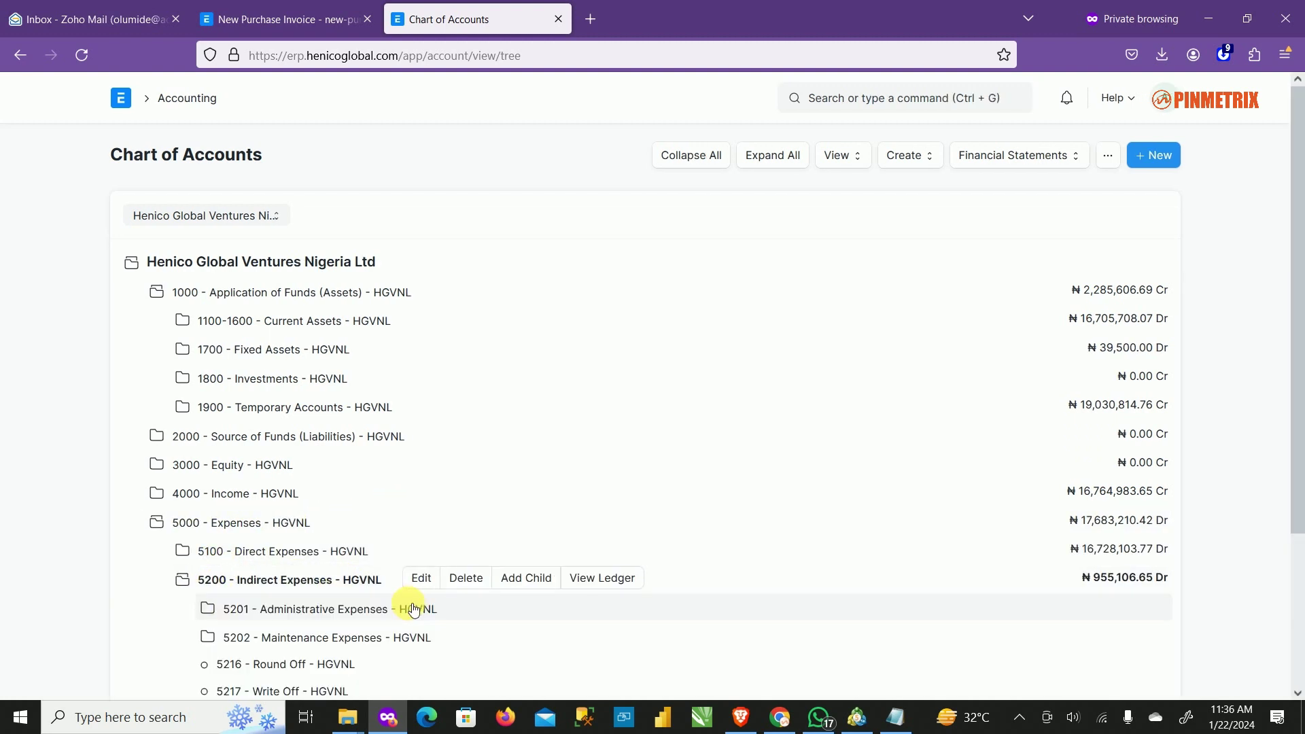
scroll(364, 626, down, 3)
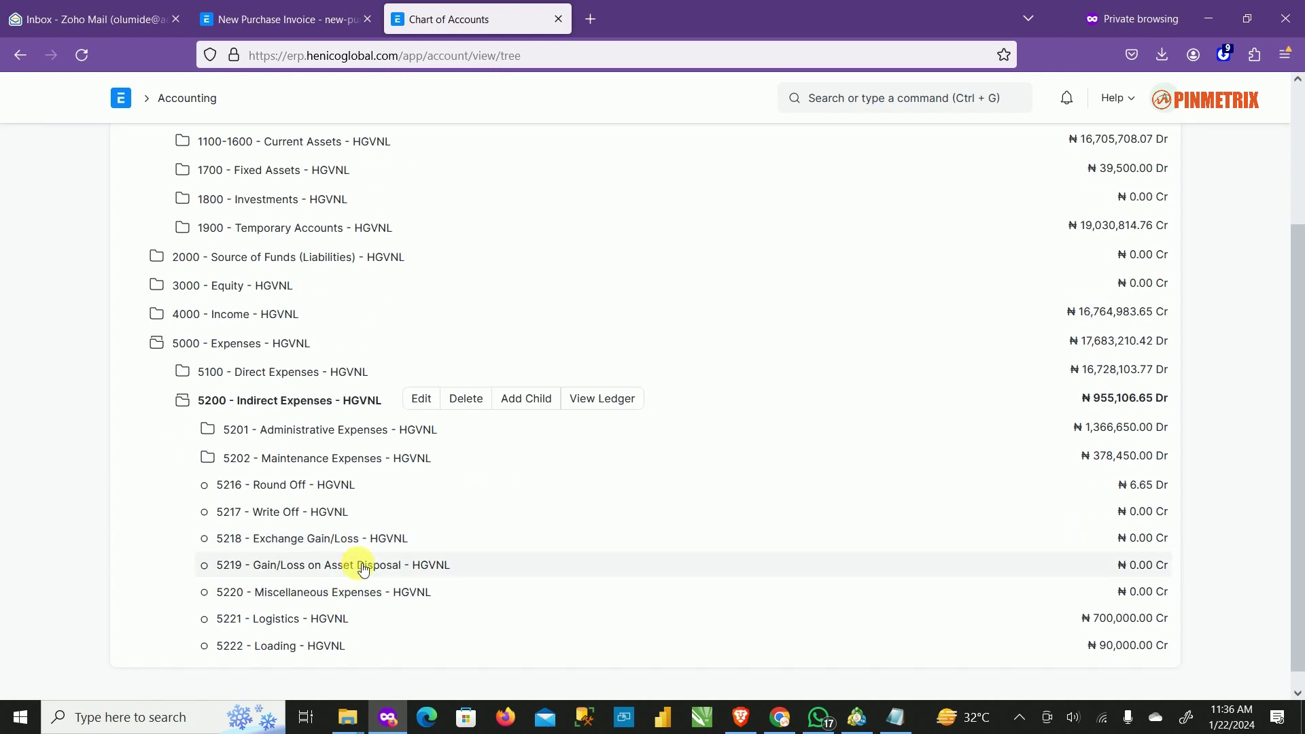
click(279, 459)
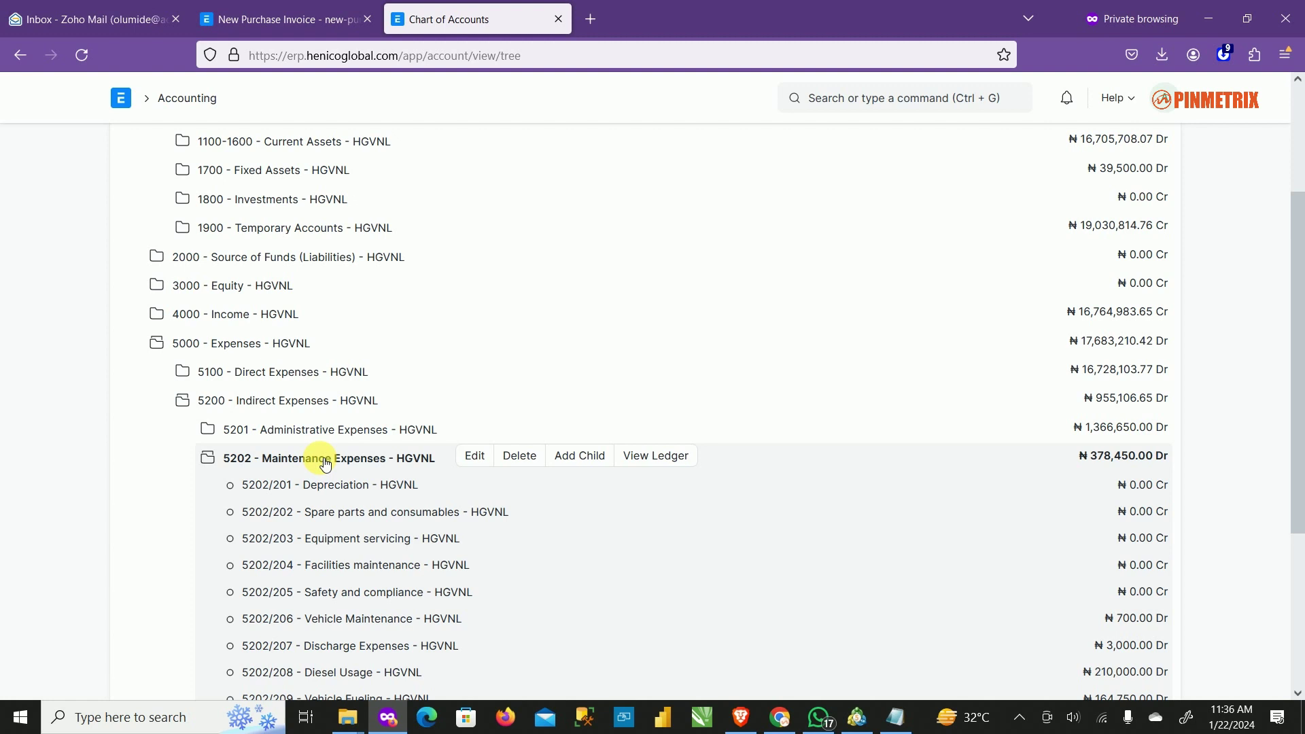
click(325, 463)
scroll(356, 452, up, 3)
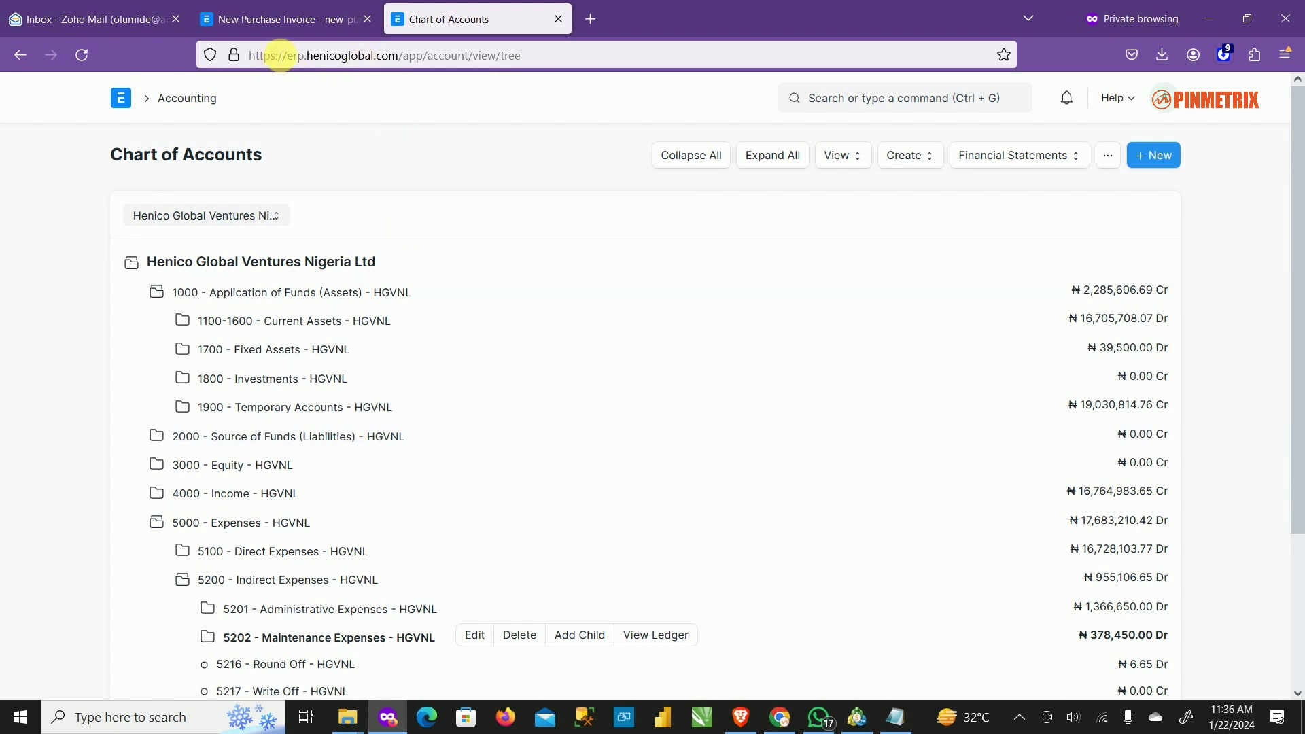
Glance at the unsaved purchase invoice, return to the Chart of Accounts page and open the Asset Category list from there.
click(295, 19)
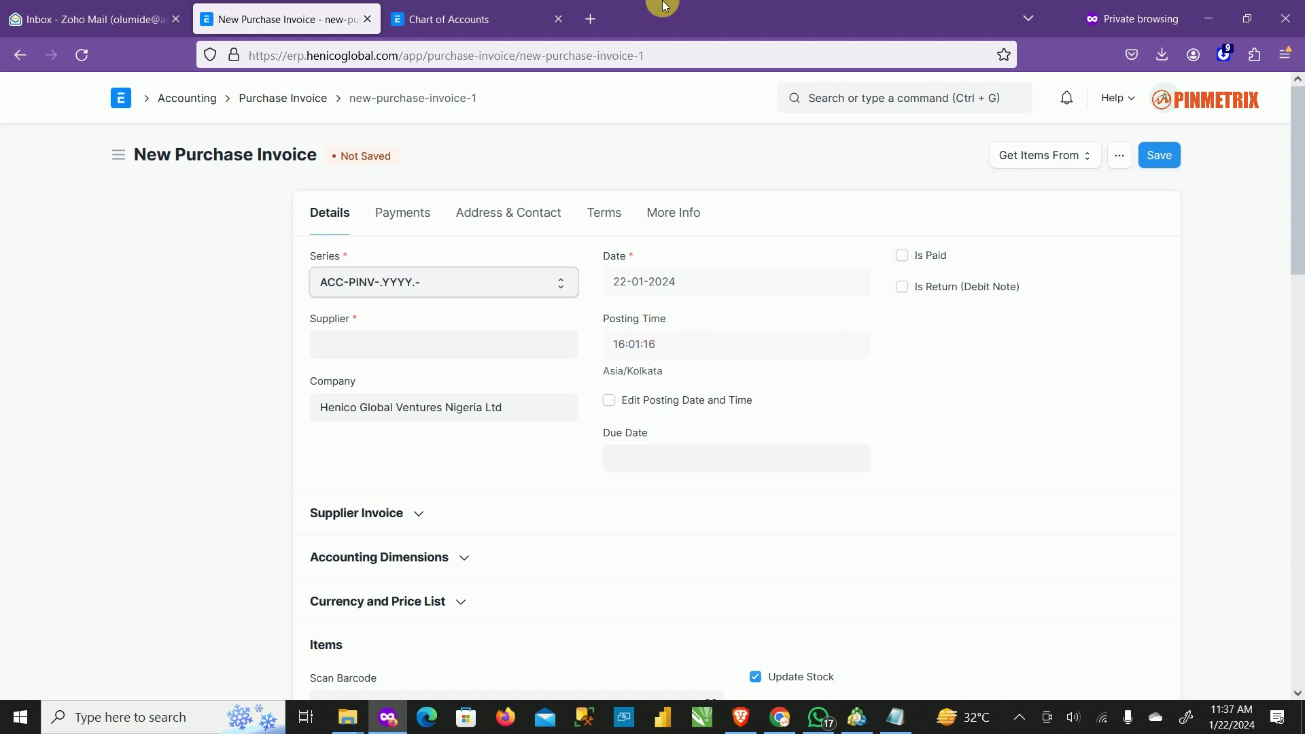
click(486, 21)
click(893, 102)
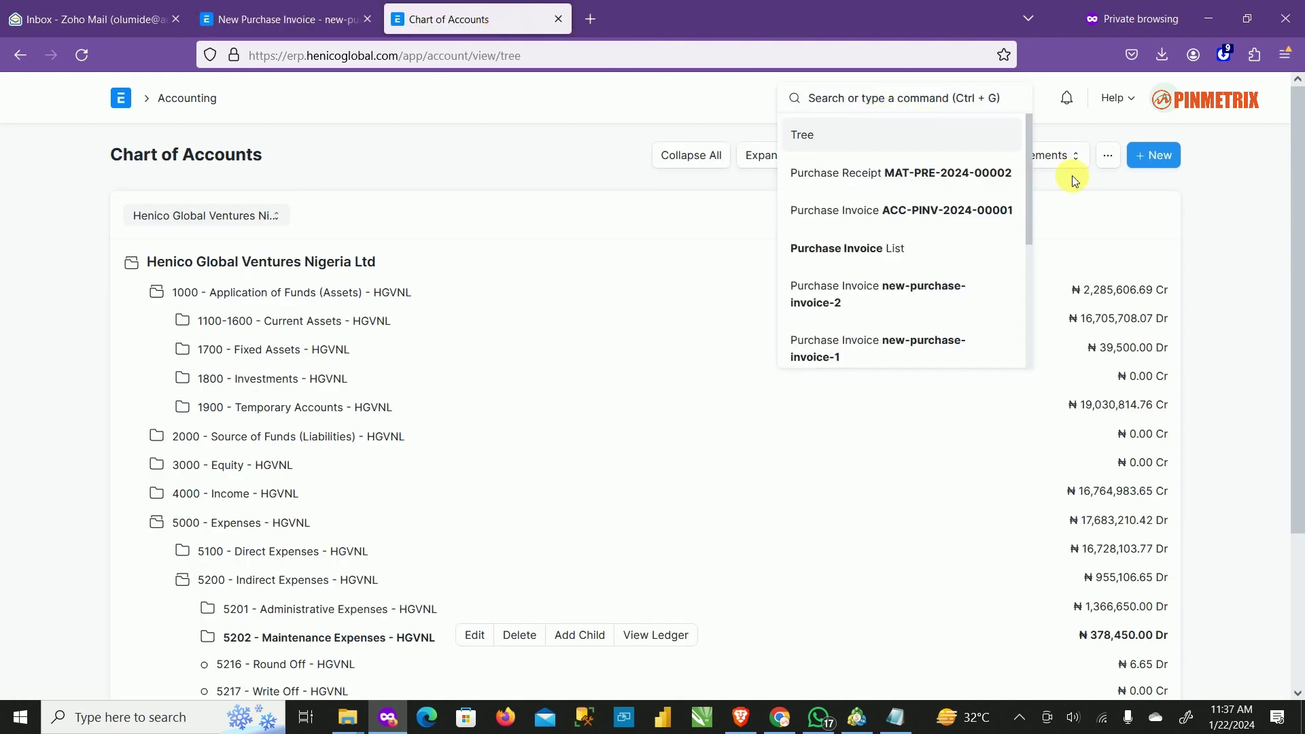
text(asset cate)
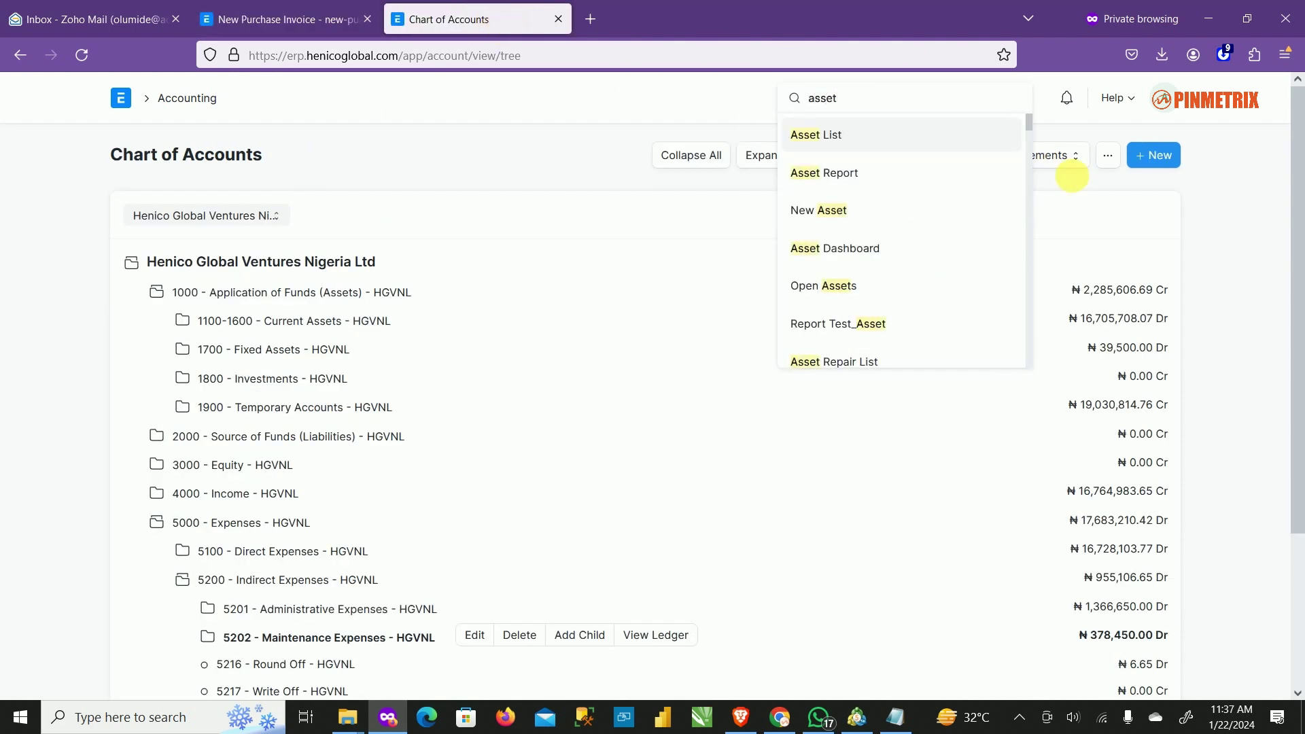
text(gor)
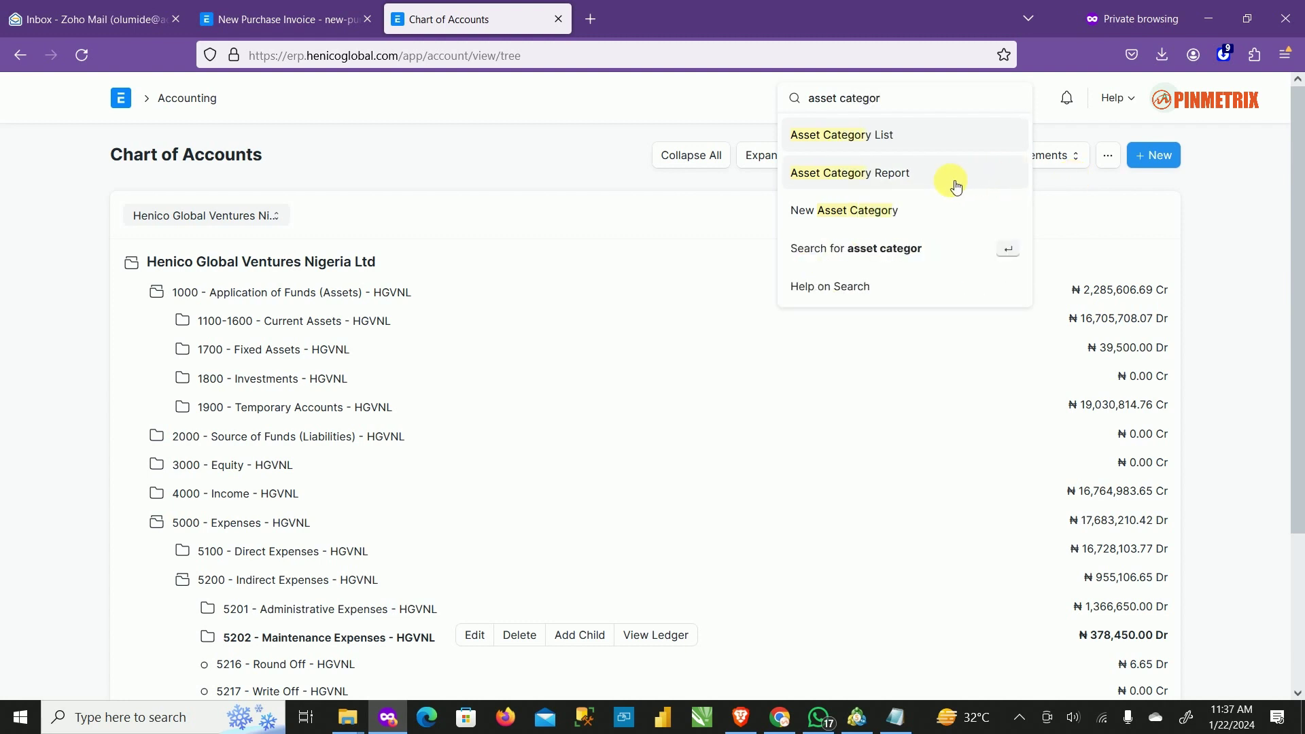
click(926, 133)
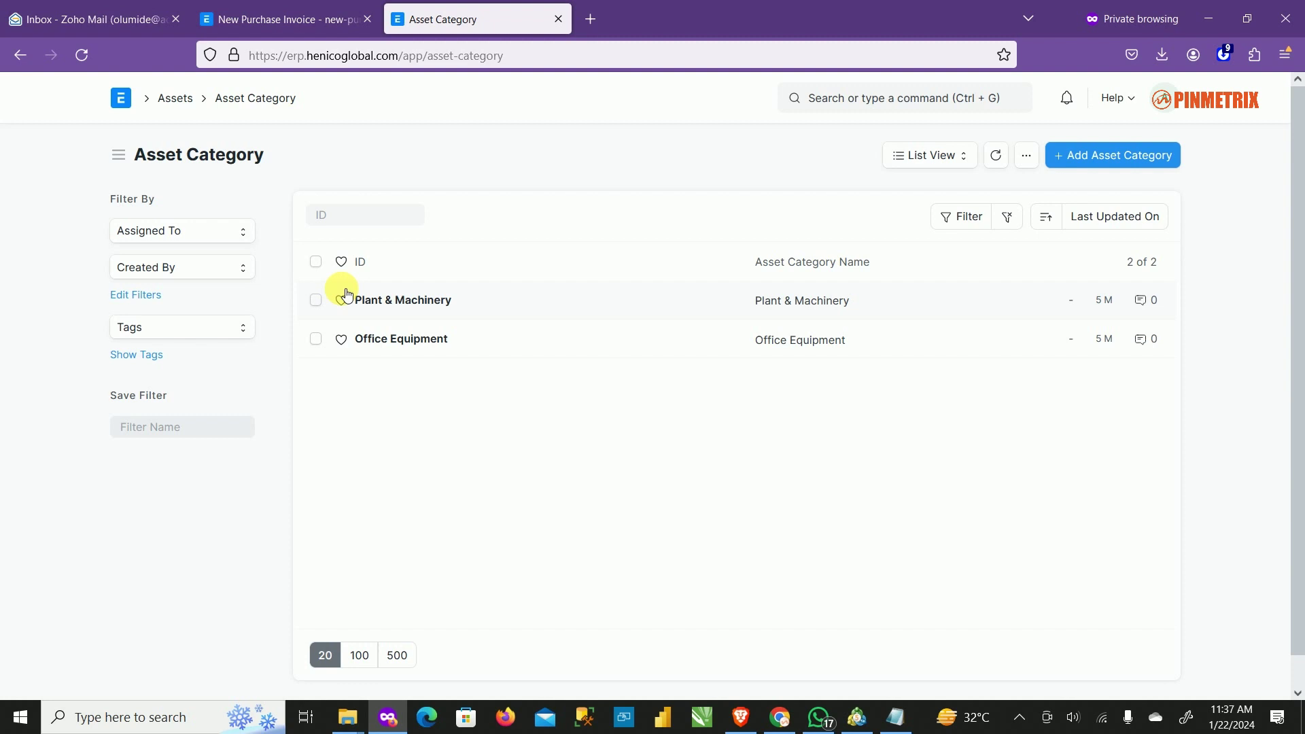
Open the Office Equipment asset category and examine its finance book and accounts settings.
click(399, 340)
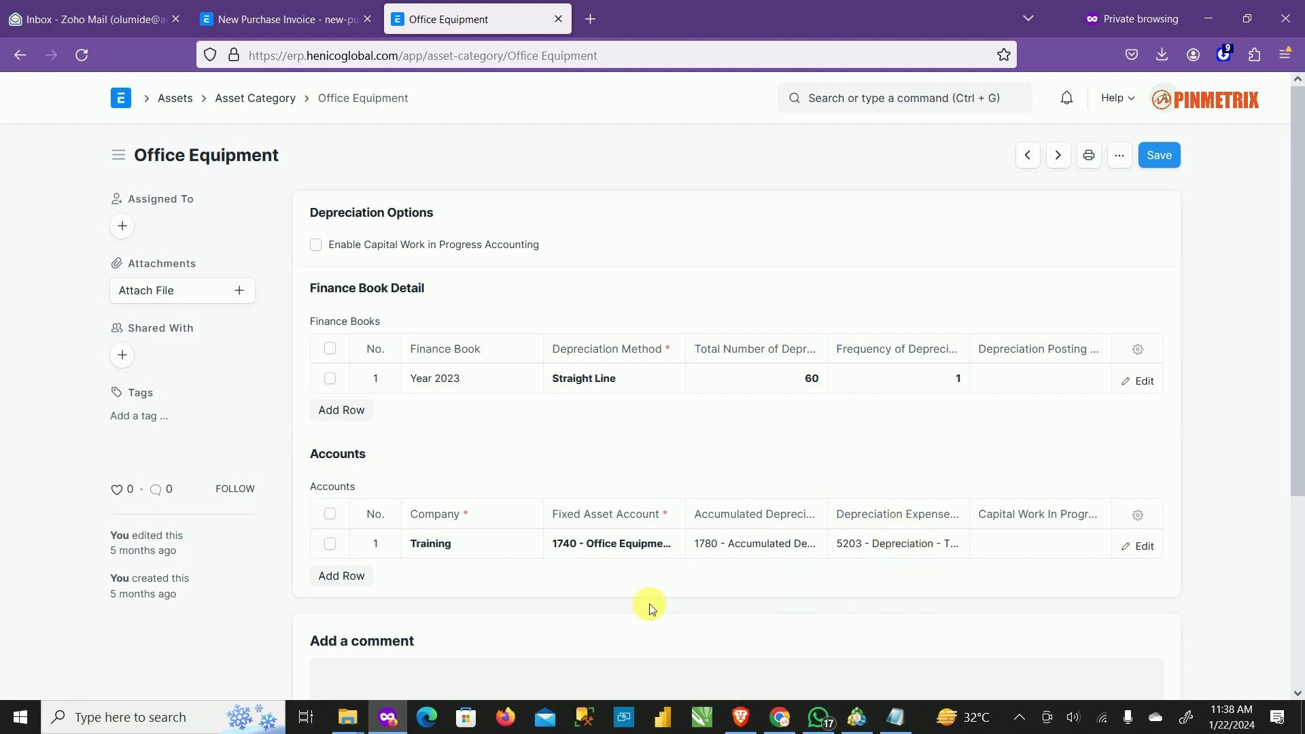
scroll(821, 553, down, 5)
scroll(805, 568, up, 5)
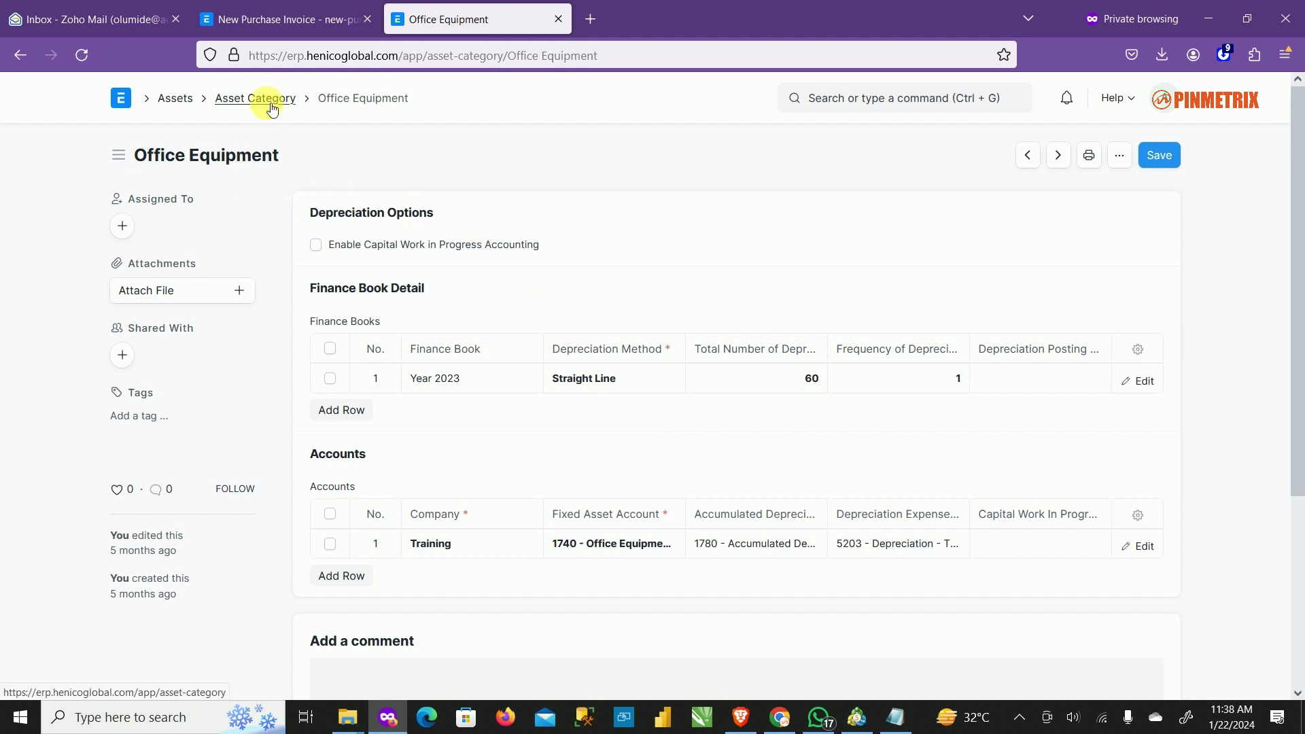
Find the Item list through search, open the Office Equipment item and examine its fixed asset and asset category settings.
click(908, 103)
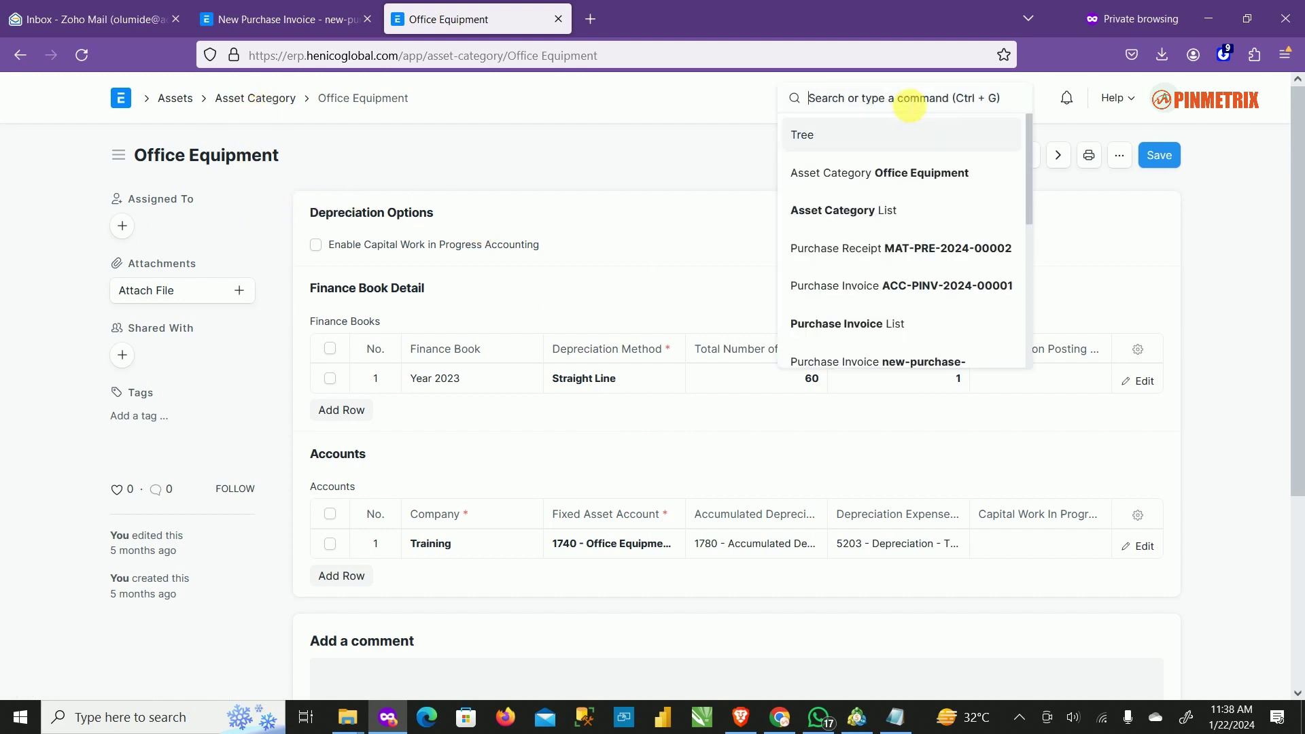
text(s)
key(BackSpace)
text(item)
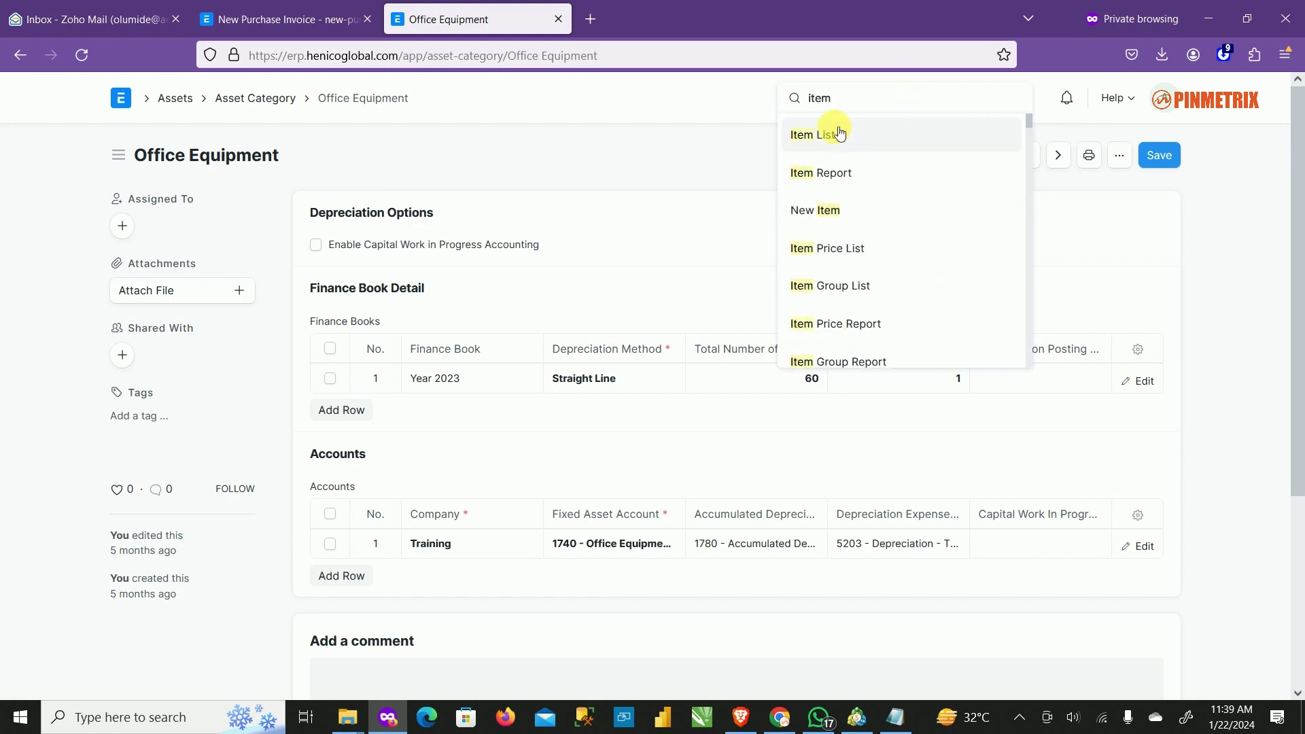
click(836, 131)
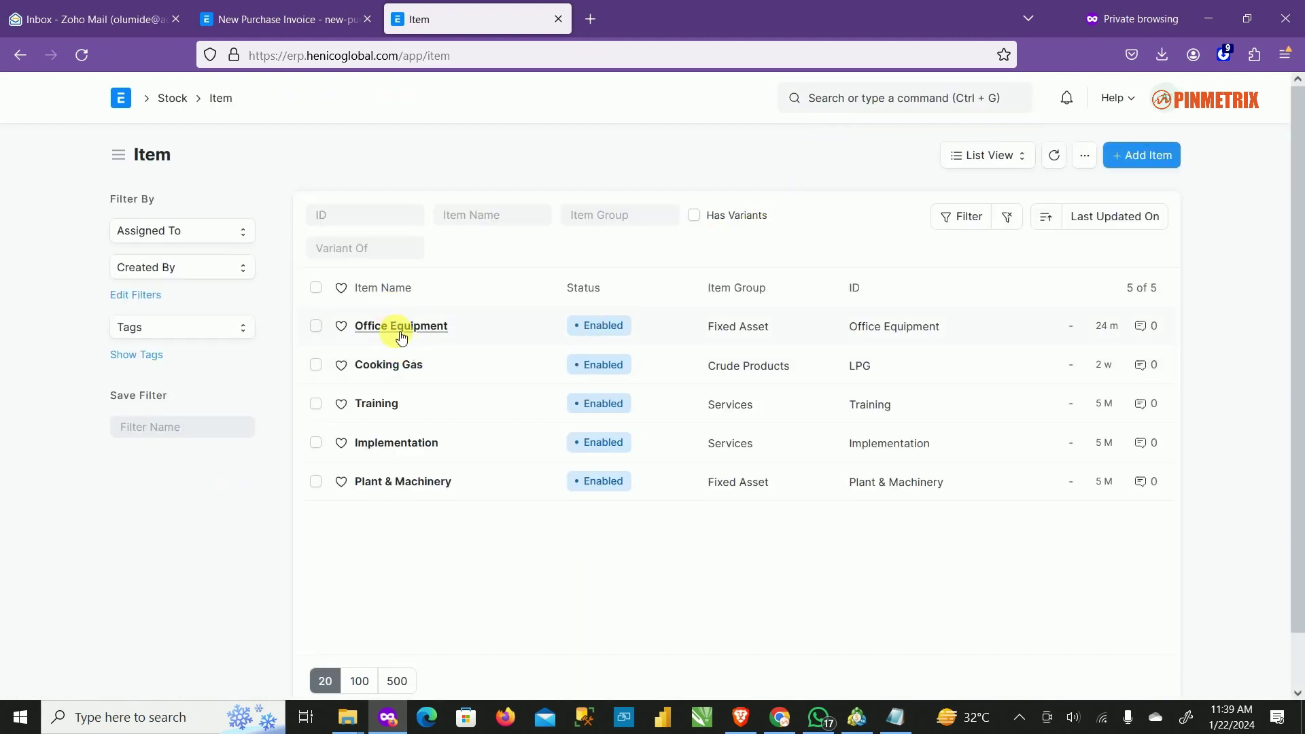
click(401, 327)
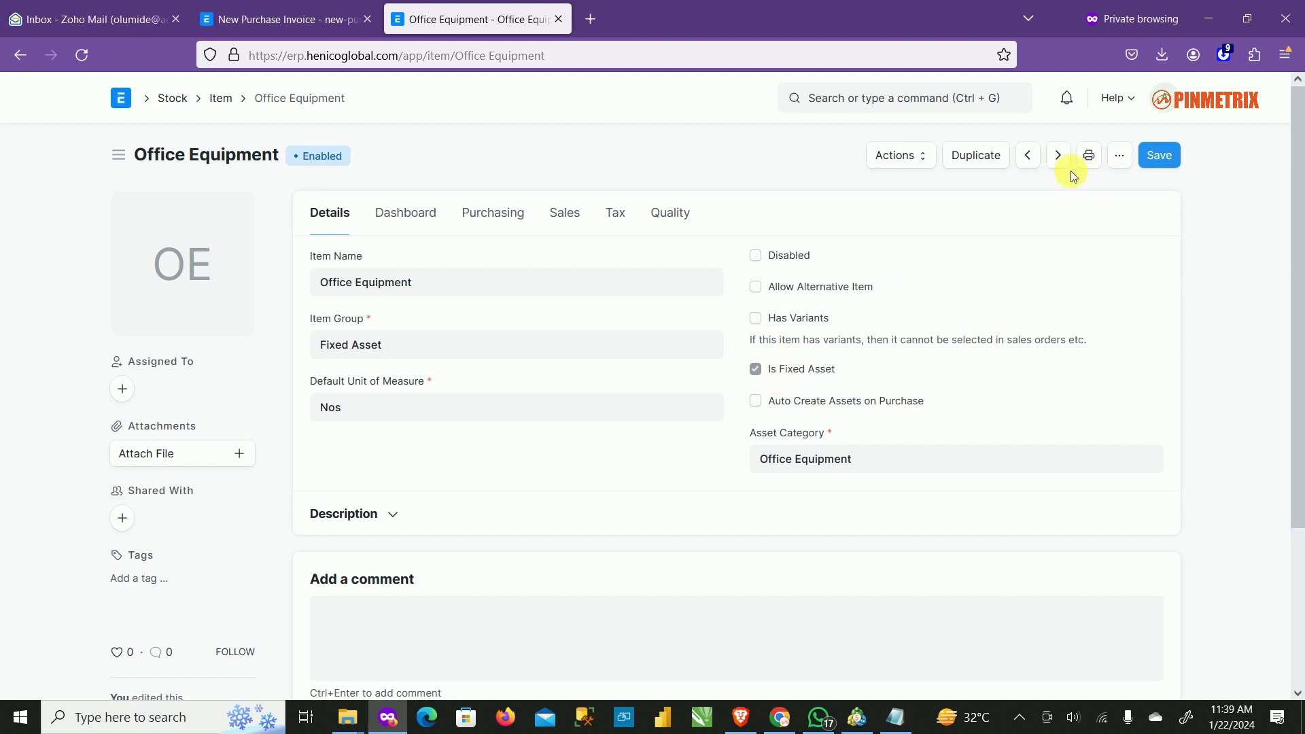
Return to the Item list and start a new item in the full form.
click(220, 99)
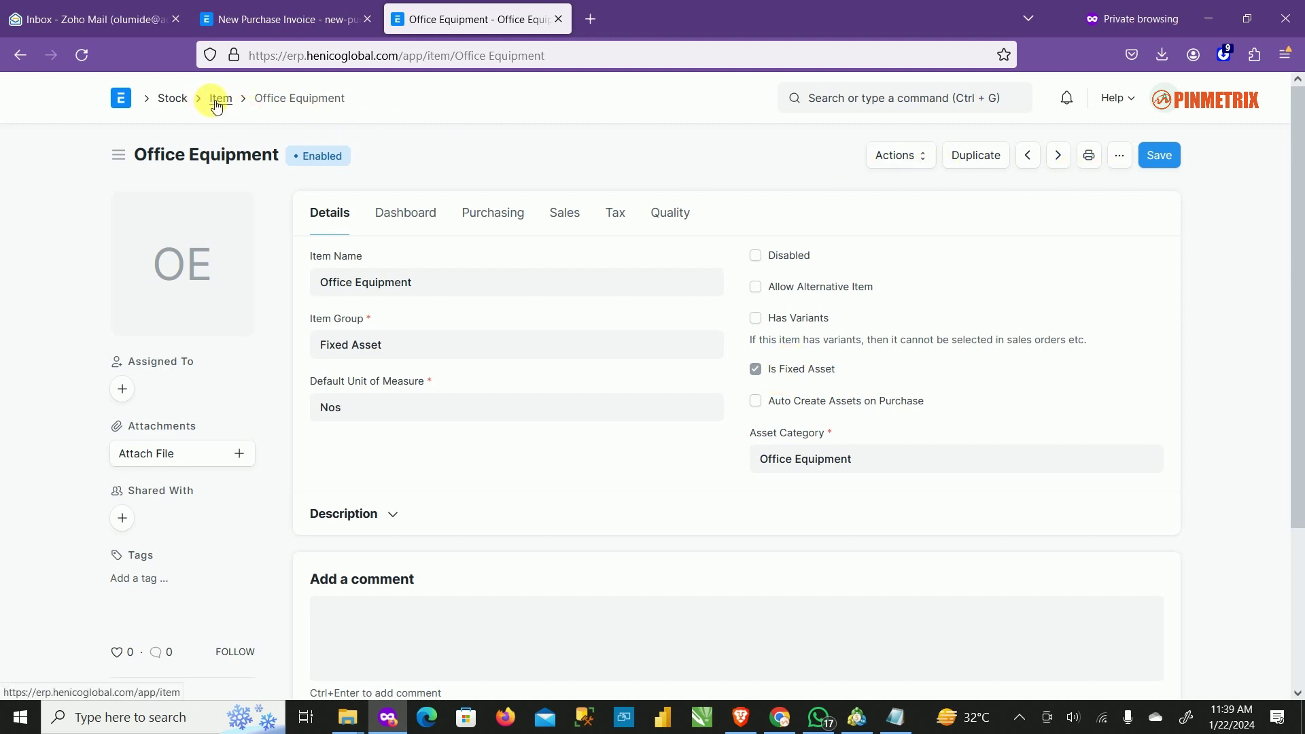
click(1155, 155)
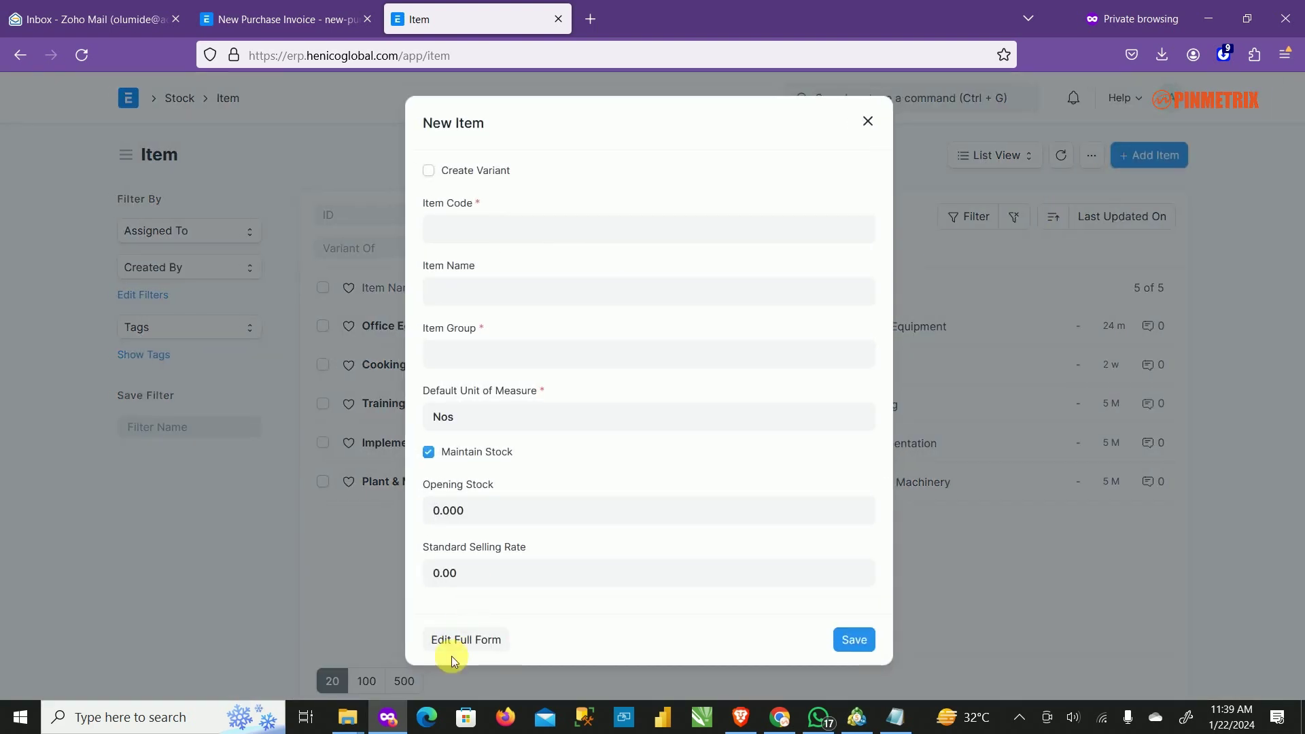
click(466, 640)
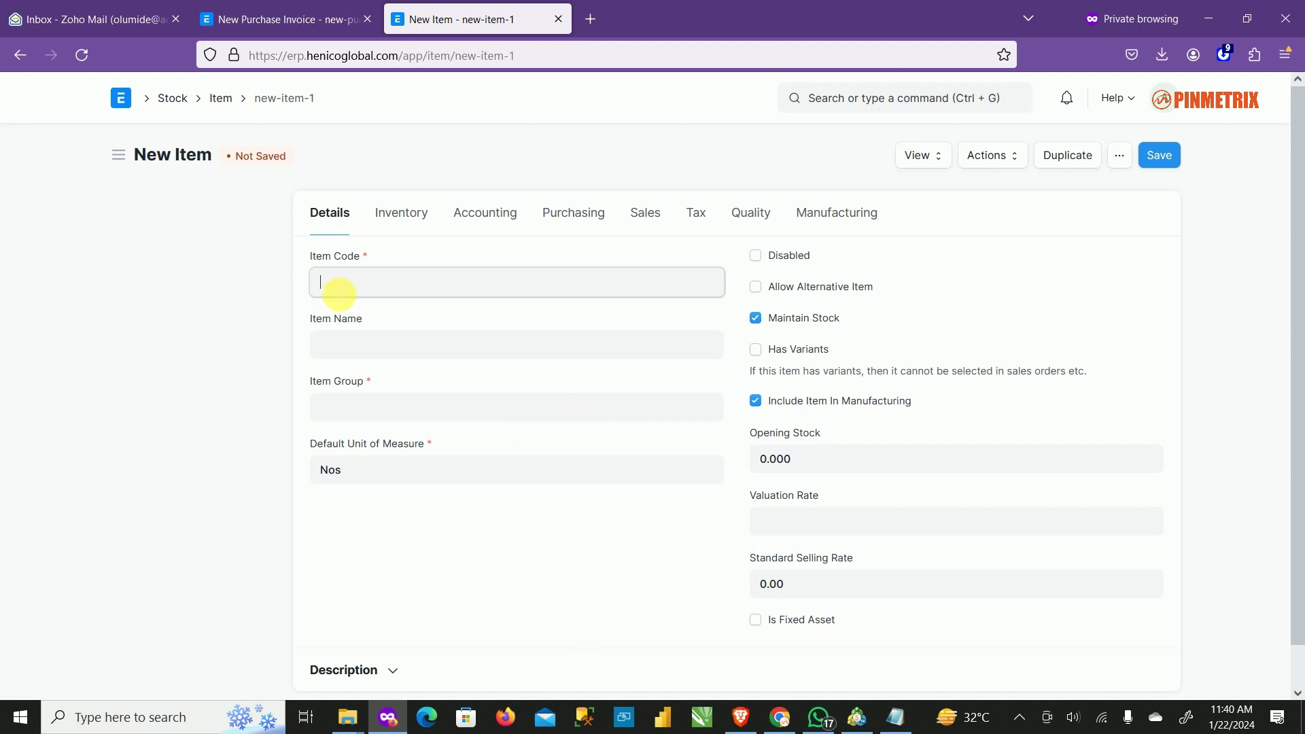
Enter Laptop as both the item code and the item name of the new item.
click(385, 290)
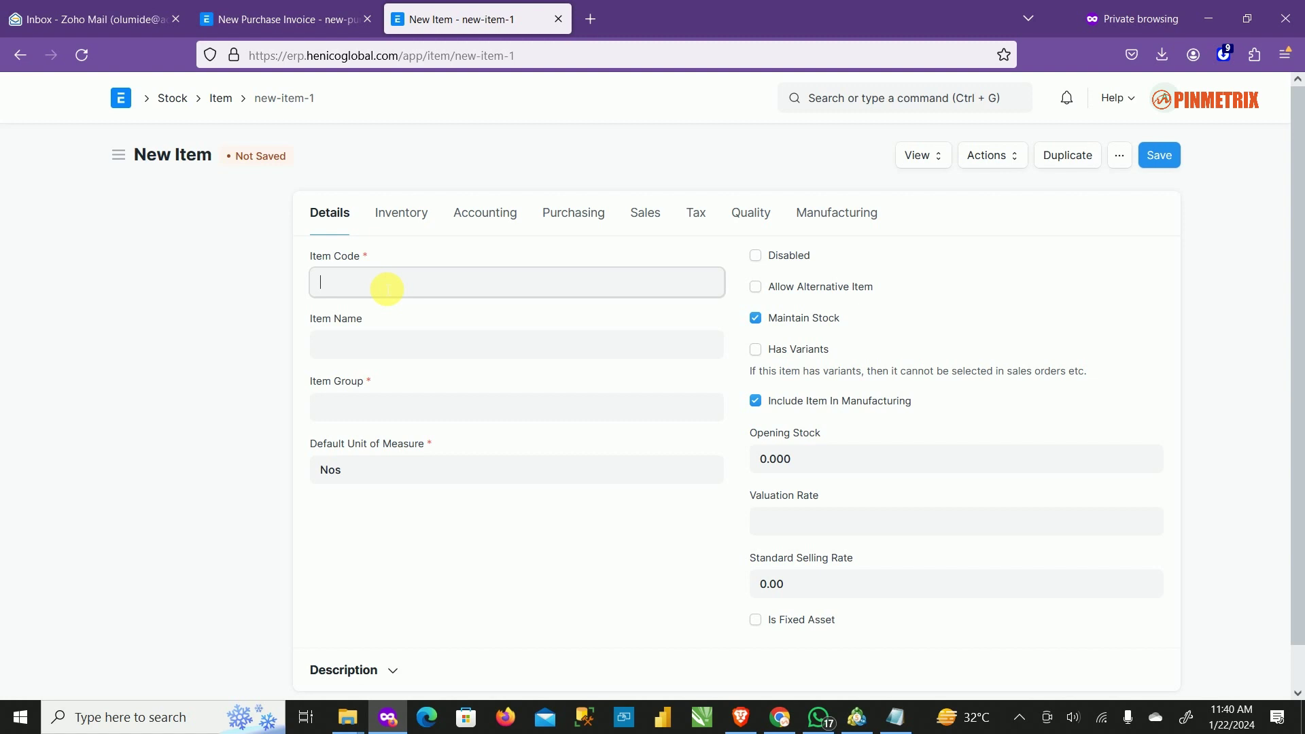
text(Laptop)
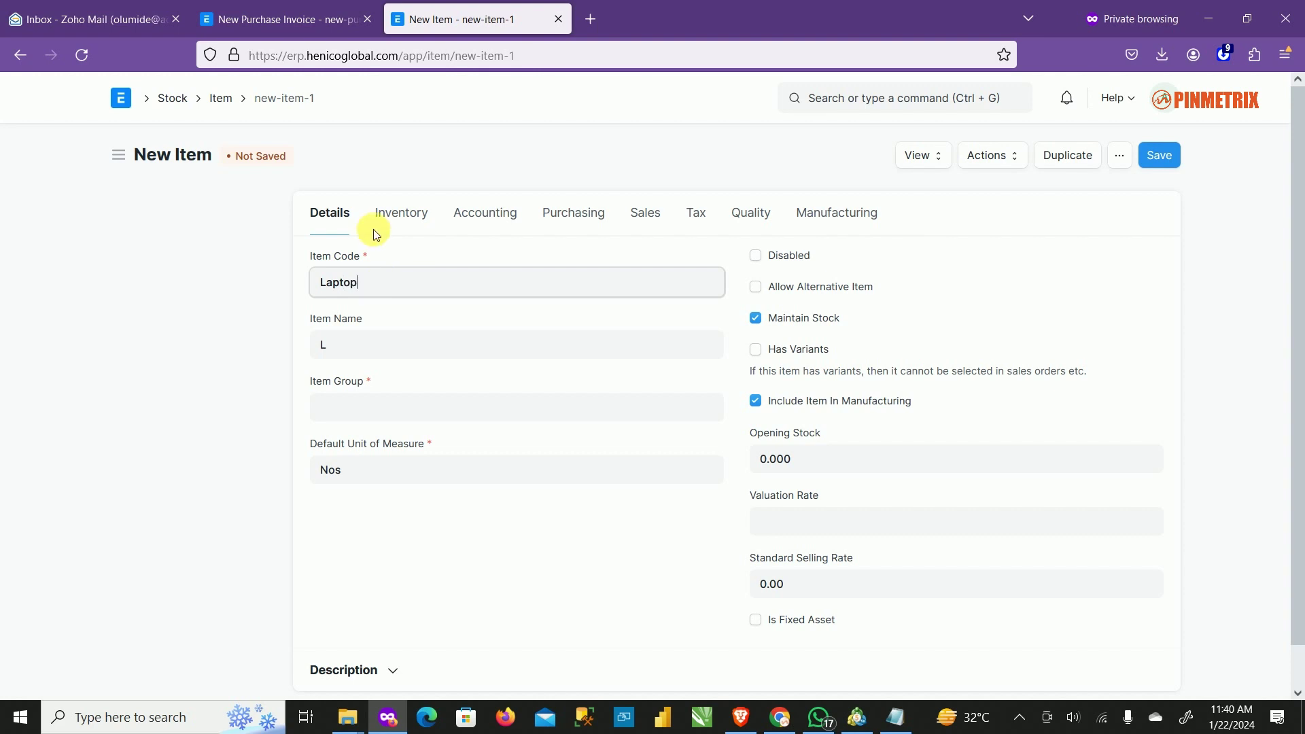
click(404, 344)
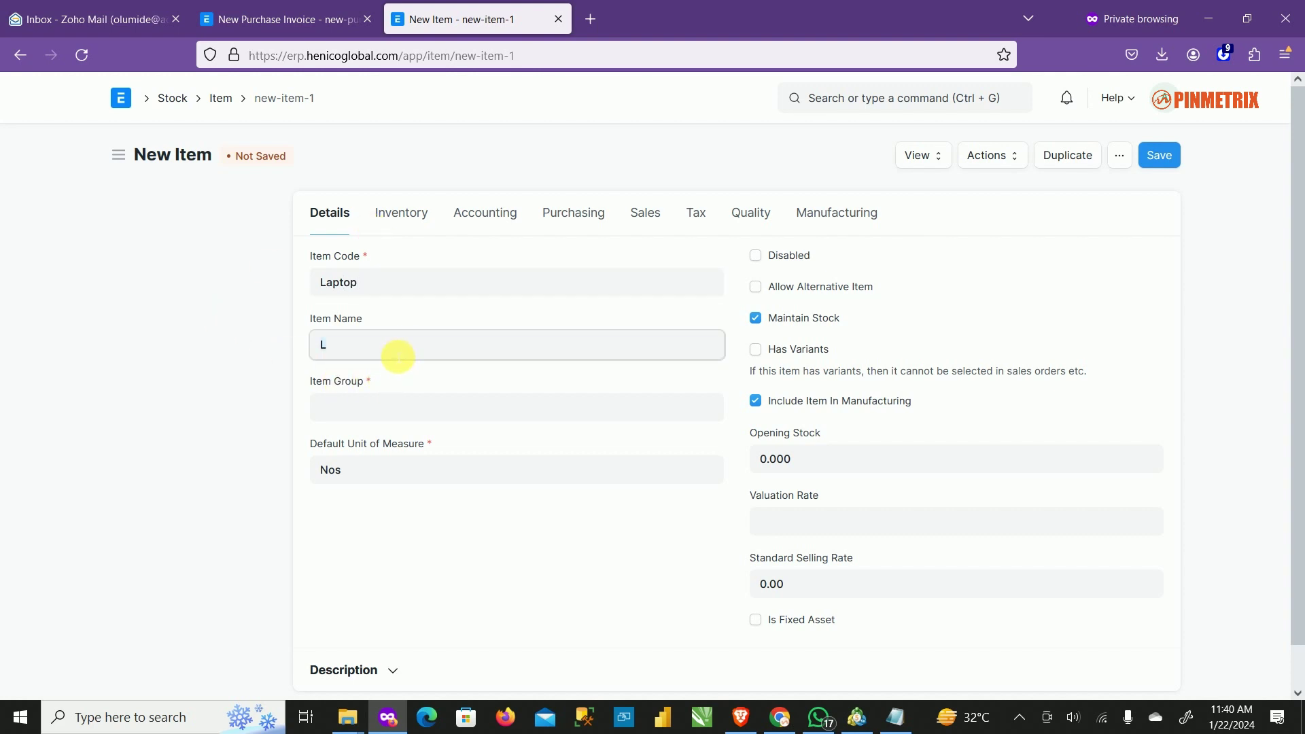
text(LAOP)
key(BackSpace)
key(BackSpace)
key(BackSpace)
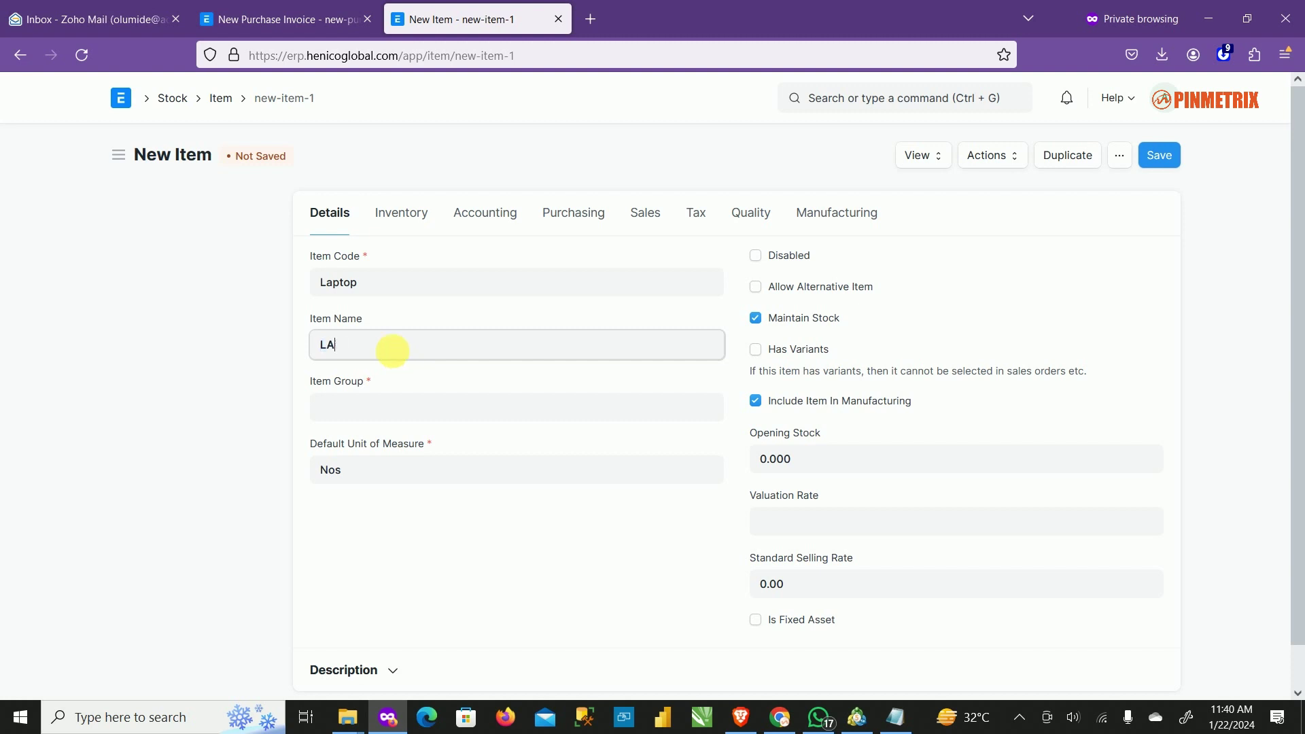
text(aptop)
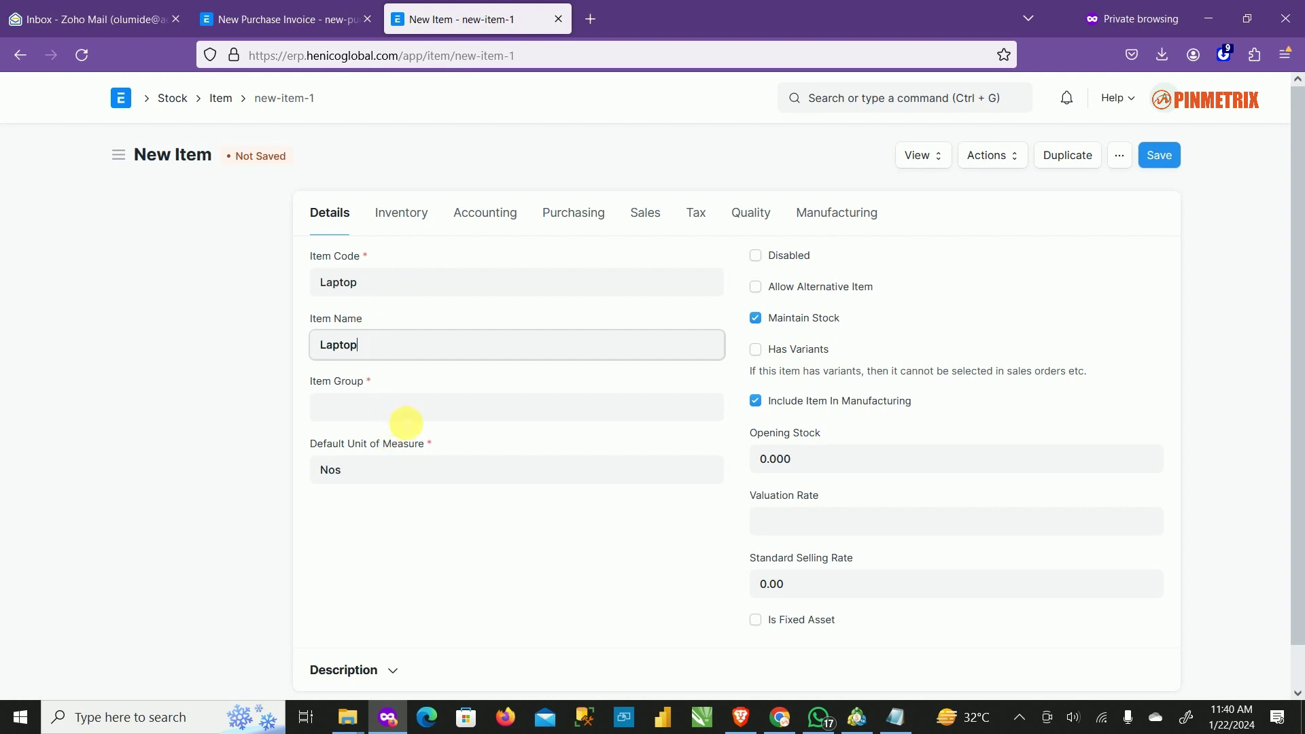
Assign the Laptop item to the Fixed Asset item group.
click(416, 414)
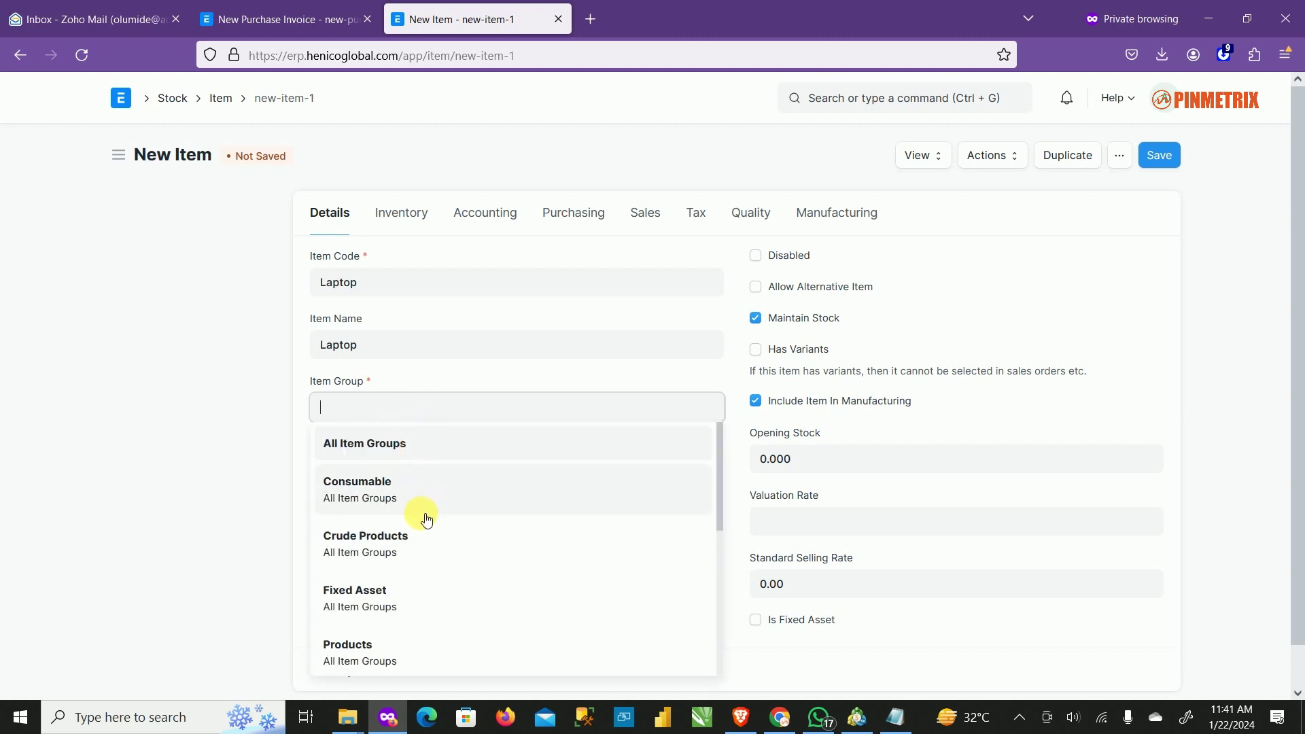
scroll(418, 530, down, 4)
scroll(401, 558, up, 3)
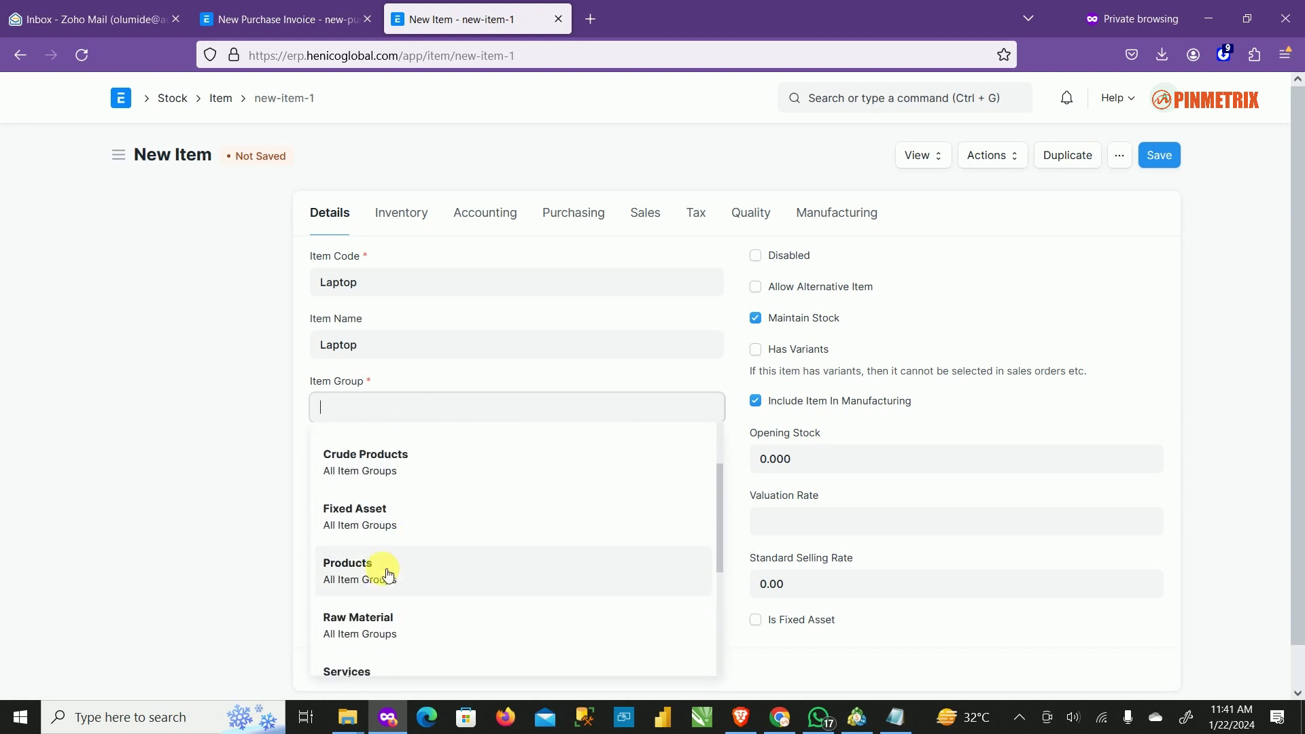
click(418, 522)
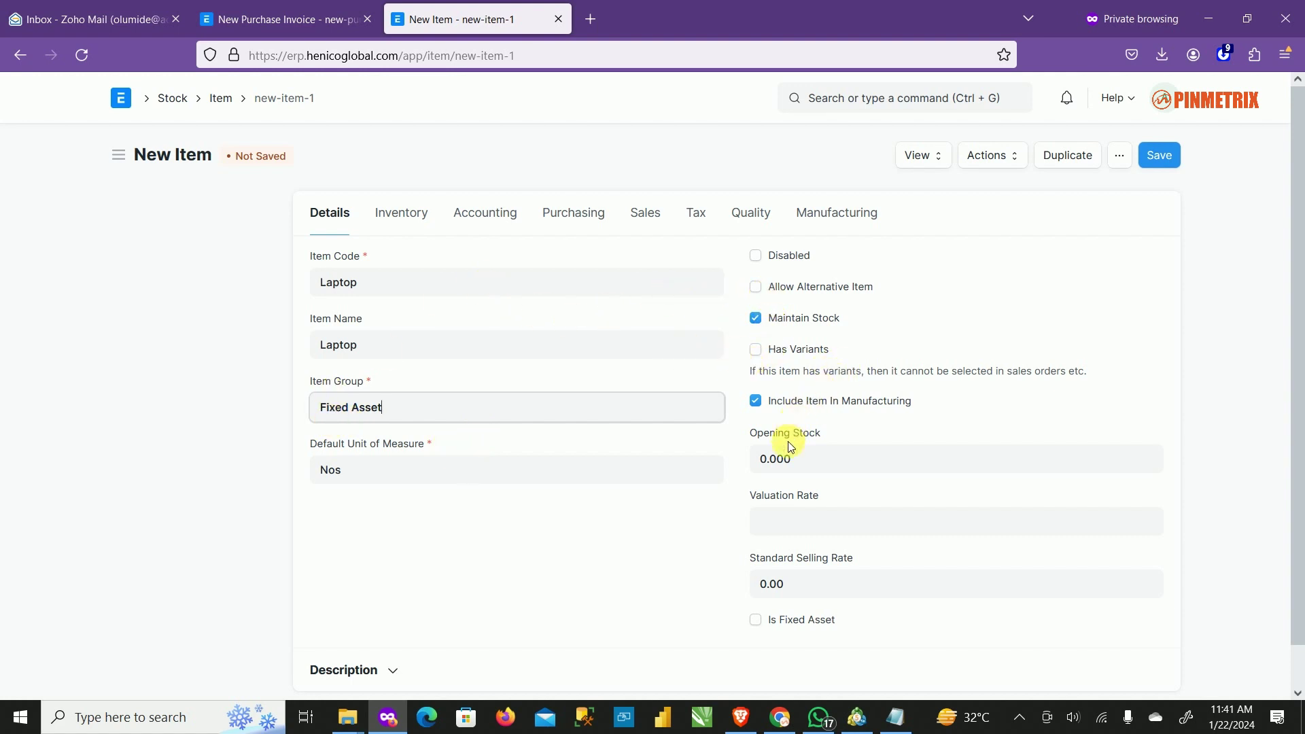
Mark the Laptop item as a fixed asset with the Office Equipment asset category, and save it.
scroll(789, 542, down, 1)
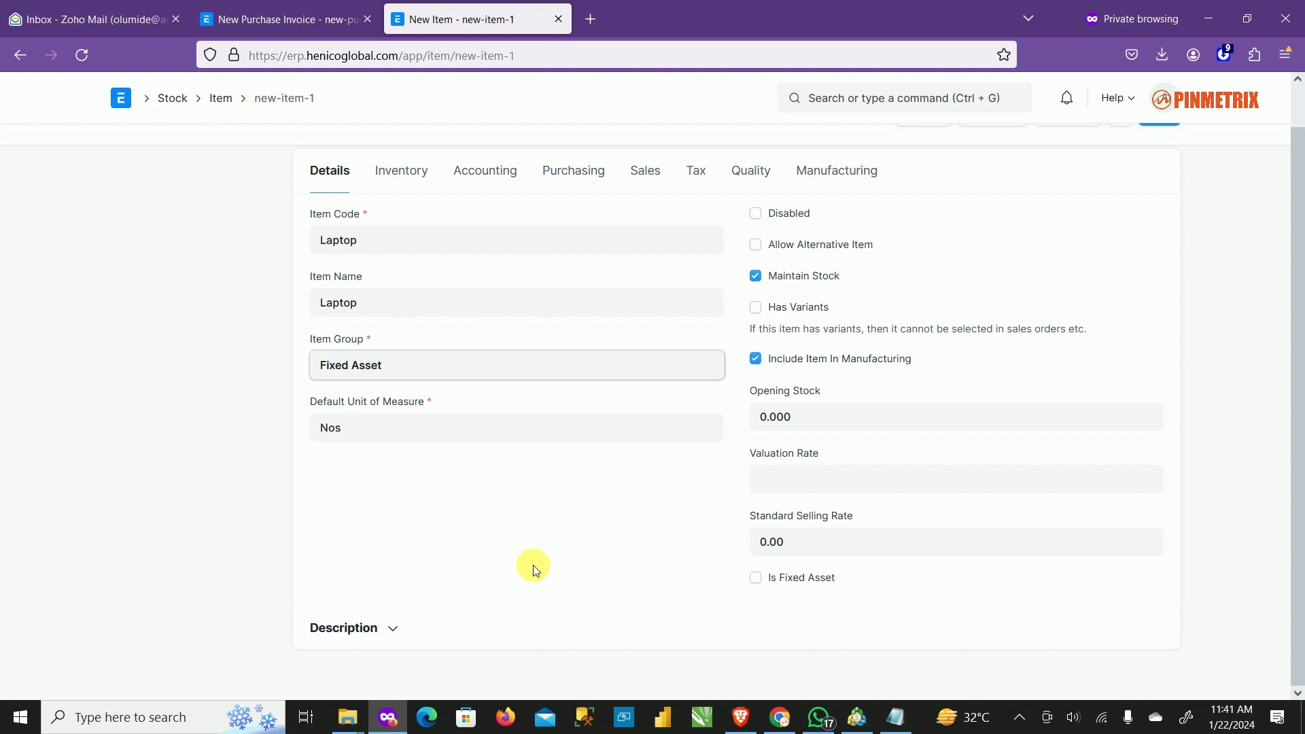
click(755, 577)
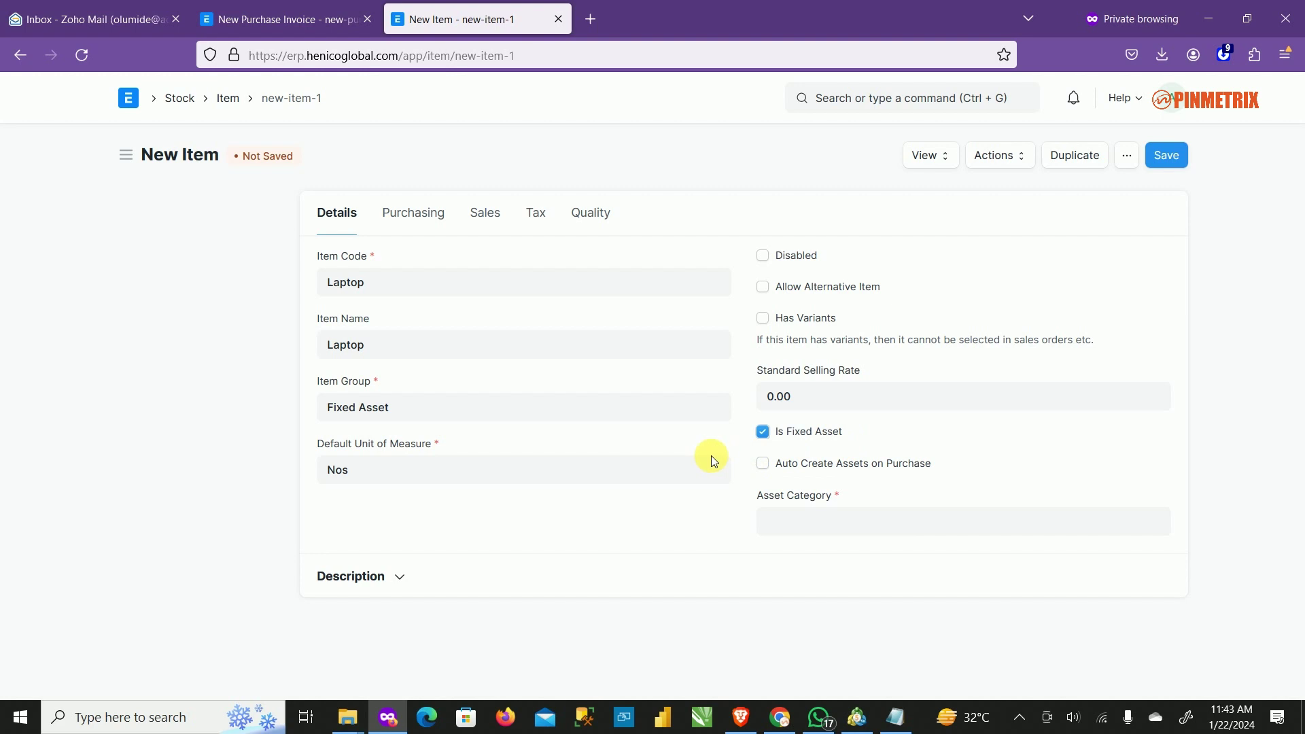
click(808, 521)
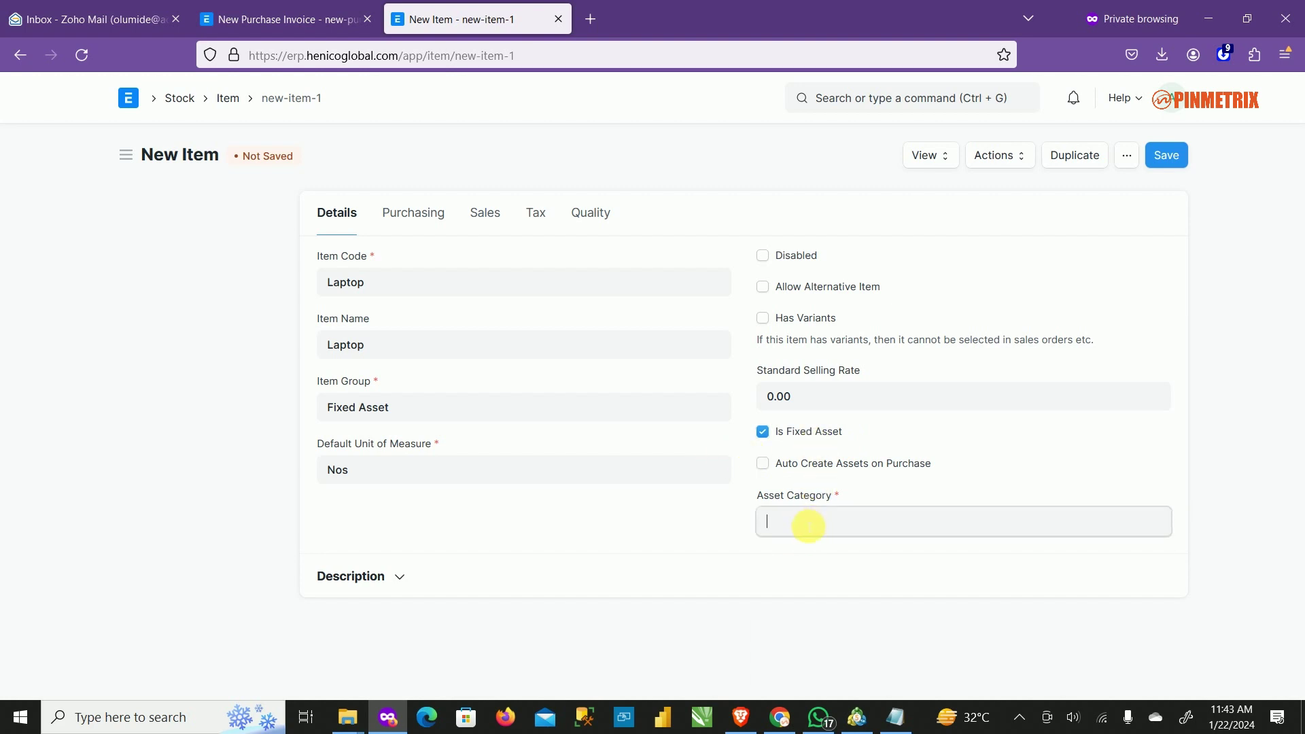
click(802, 528)
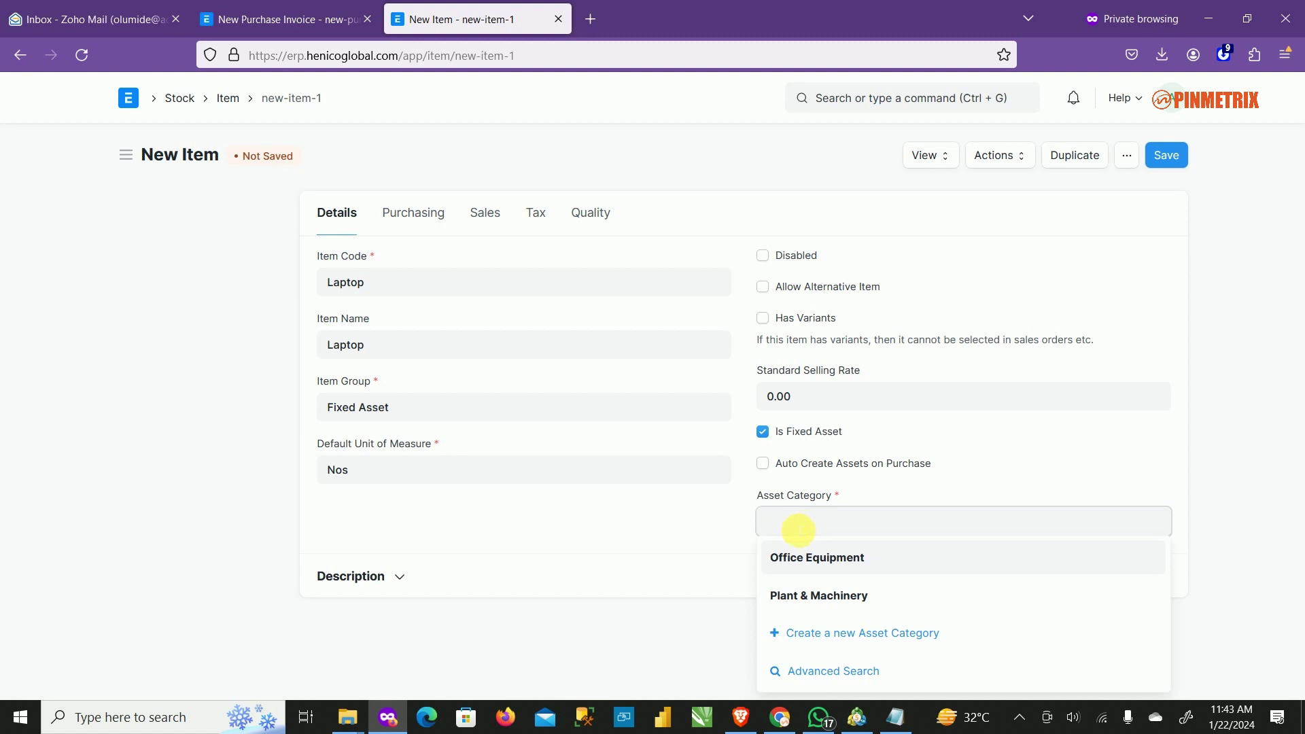
click(790, 572)
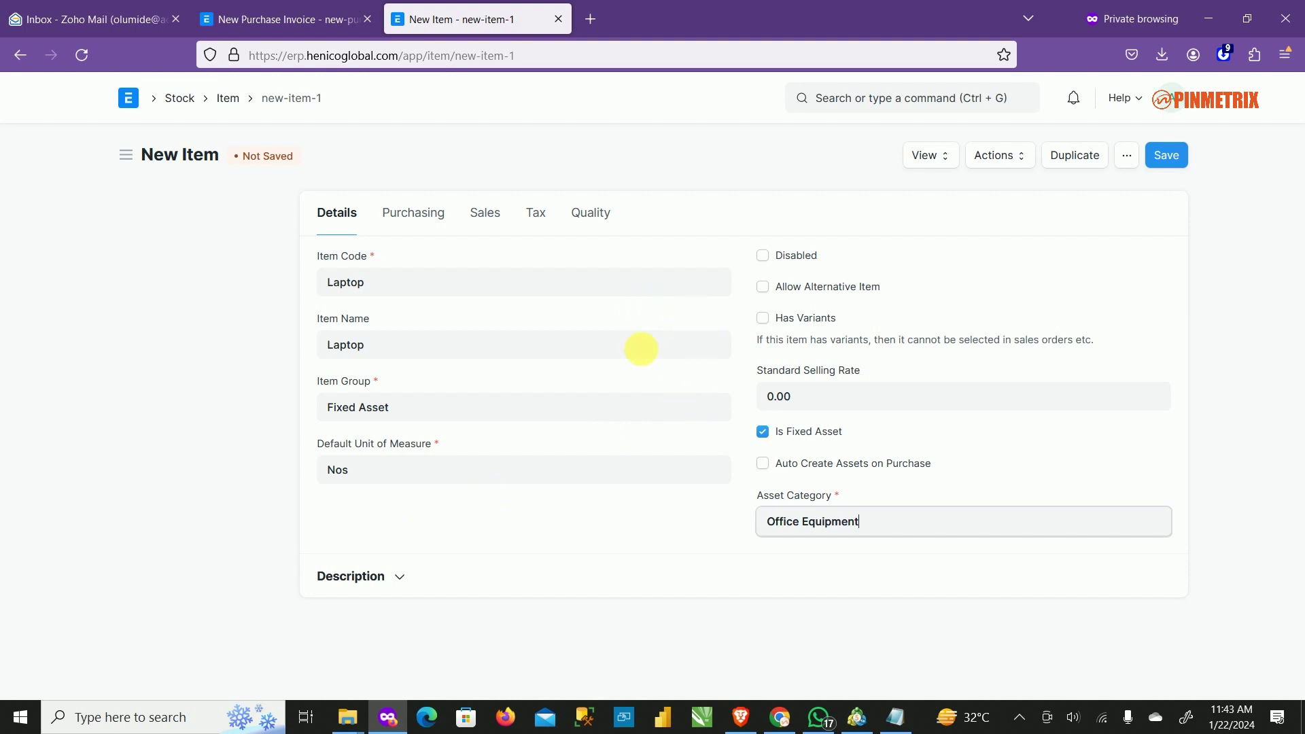
click(1171, 151)
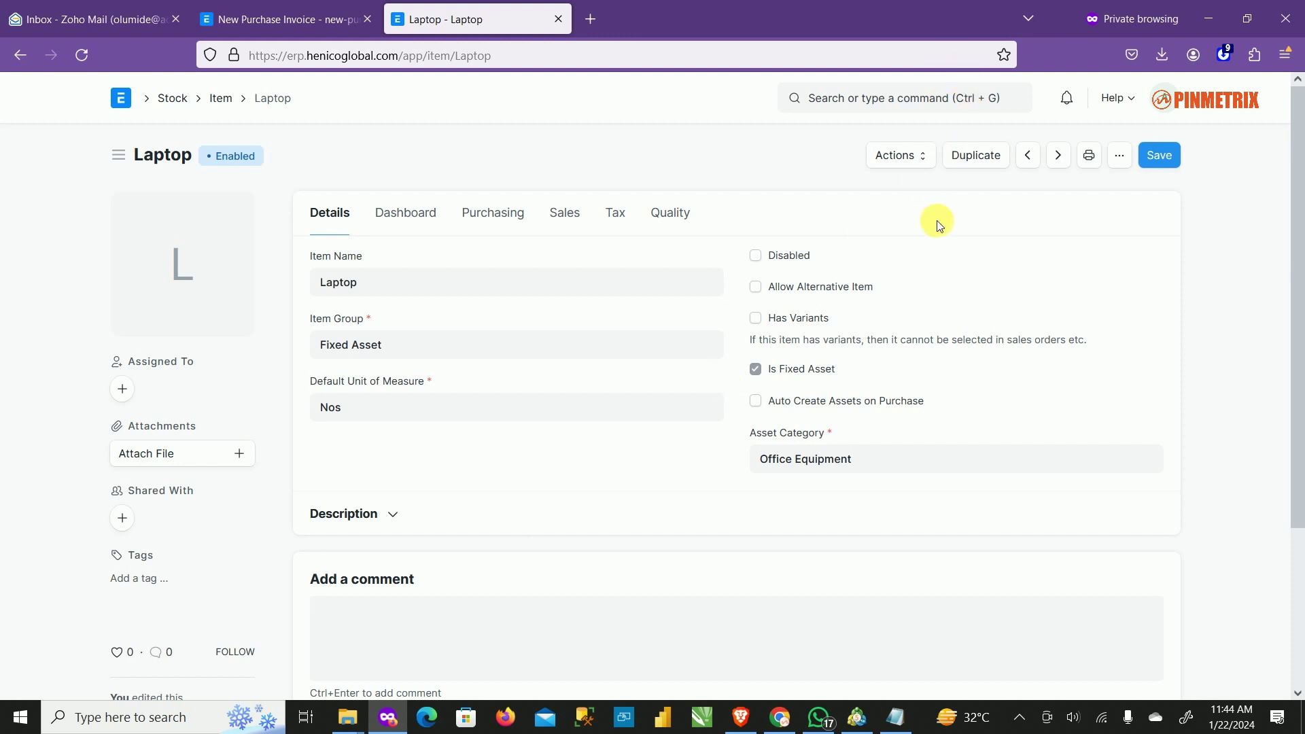
Go back from the saved Laptop item to the Item list and start another new item in the full form.
click(231, 102)
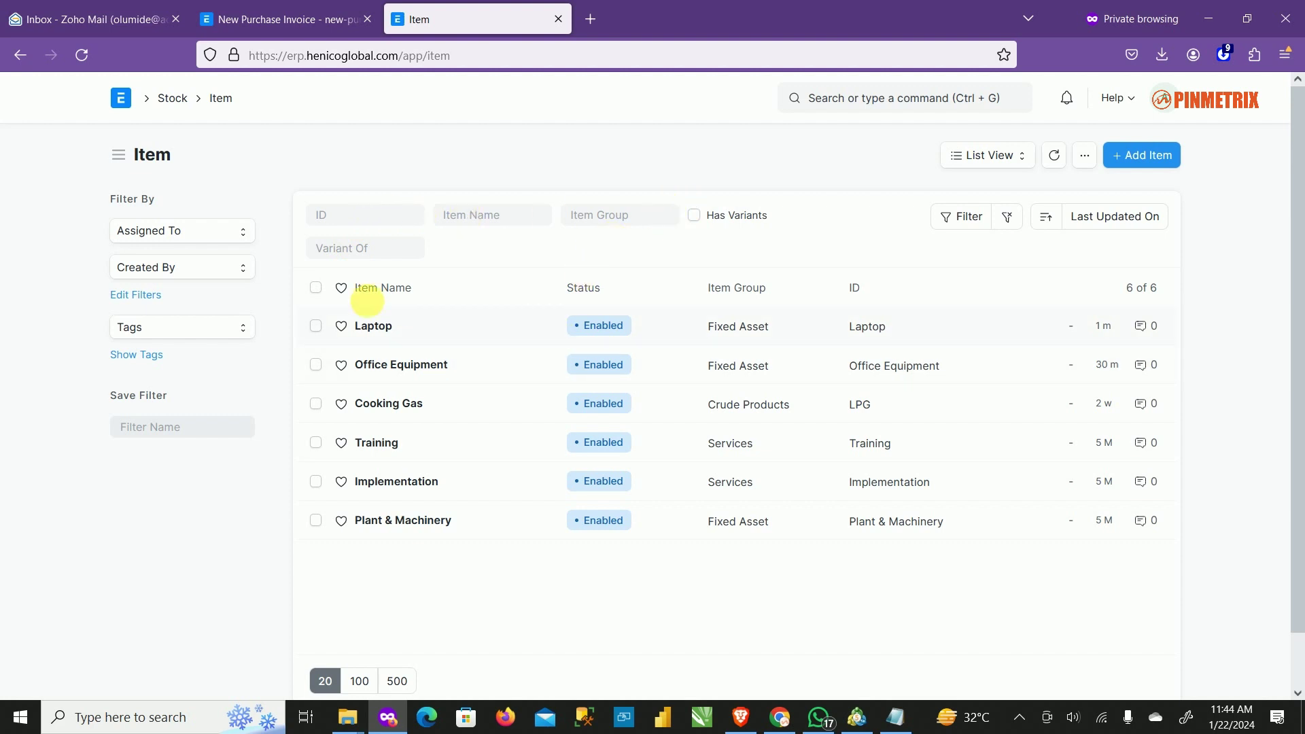
click(1136, 158)
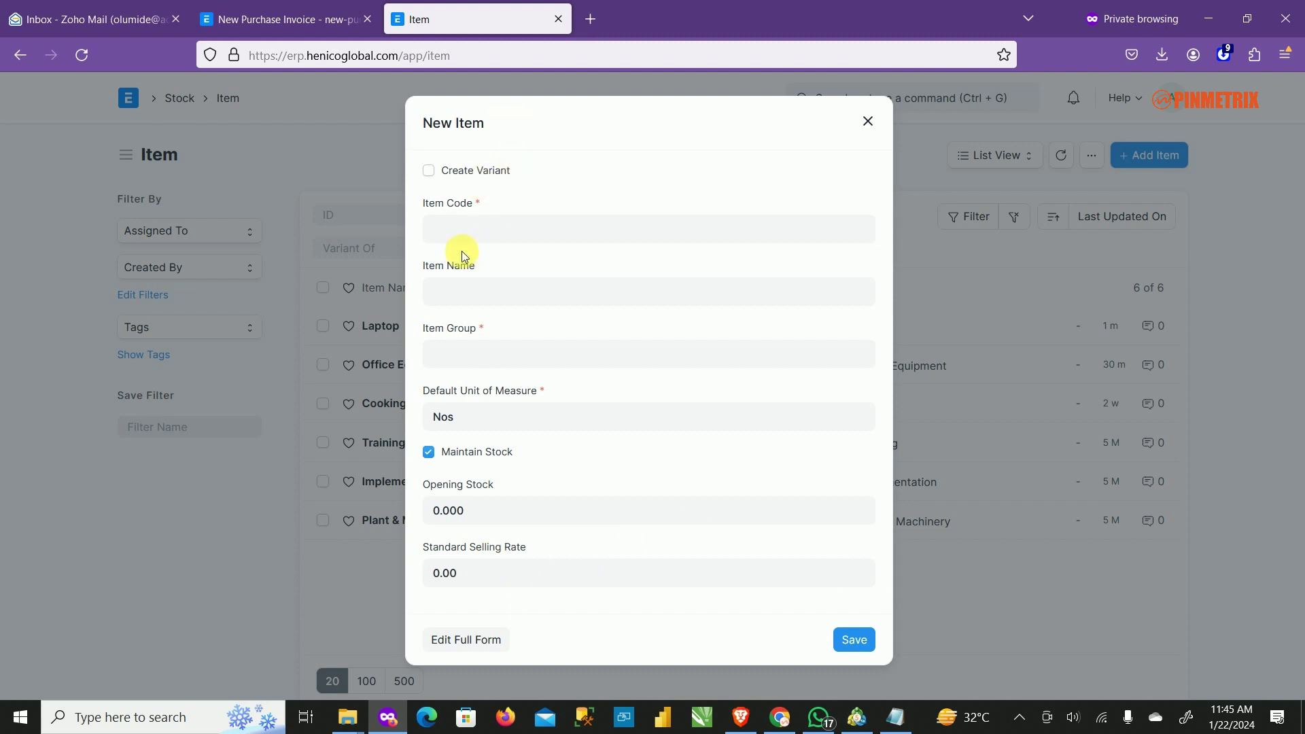
click(456, 643)
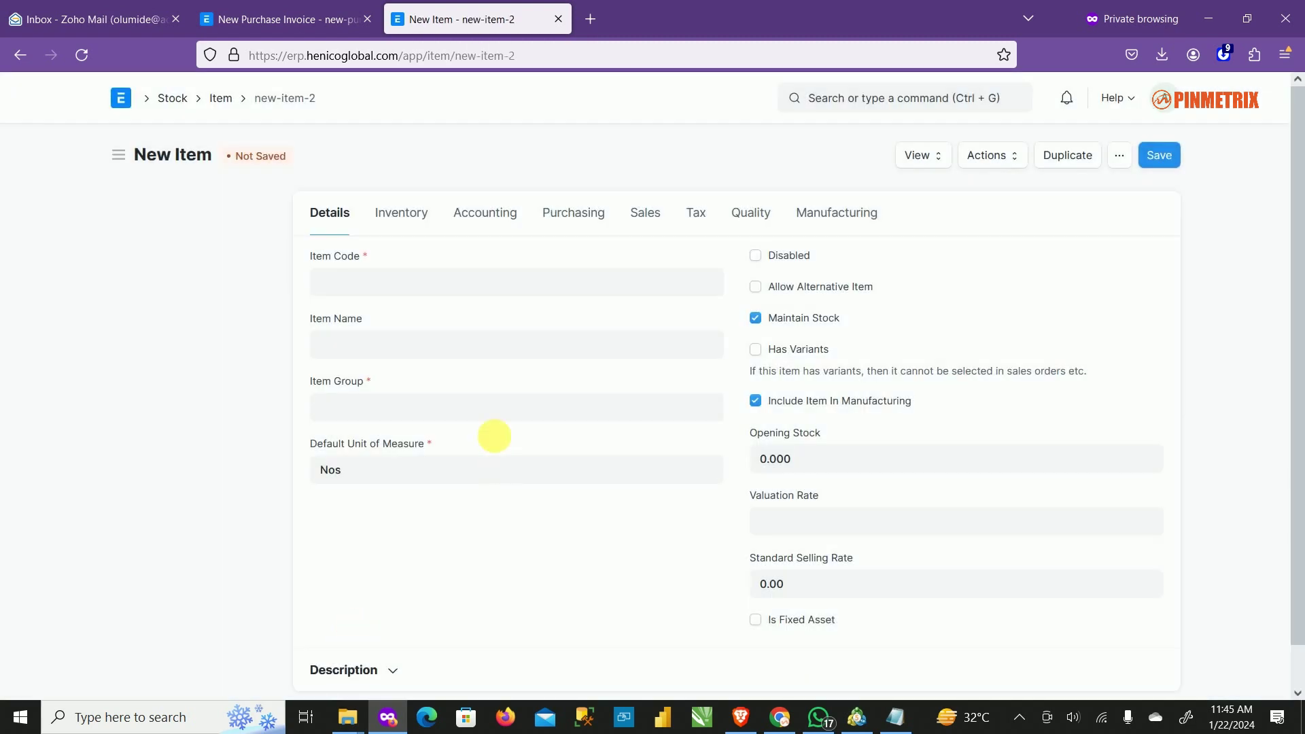
Enter PumMac as the new item's code and Pumping Machine as its name.
click(489, 289)
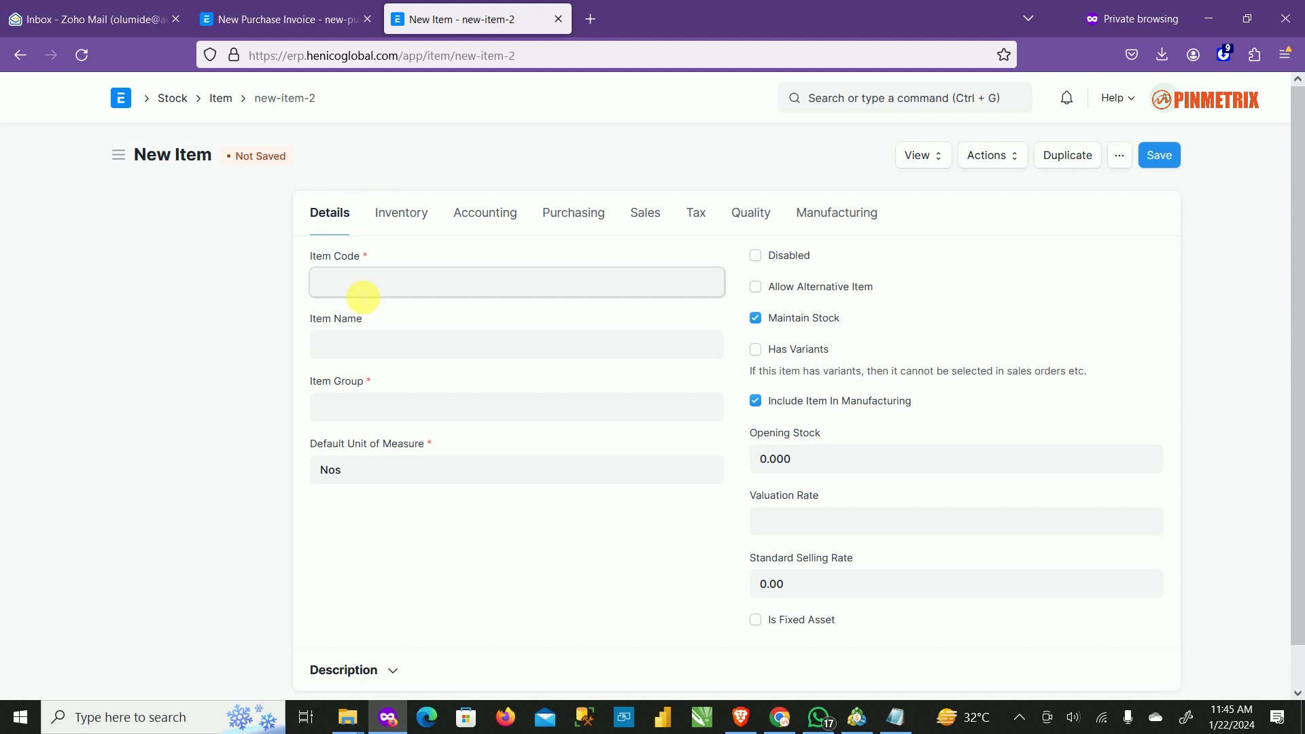
text(P)
key(BackSpace)
text(Pumping)
key(BackSpace)
key(BackSpace)
key(BackSpace)
key(BackSpace)
key(BackSpace)
text(Mac)
click(379, 353)
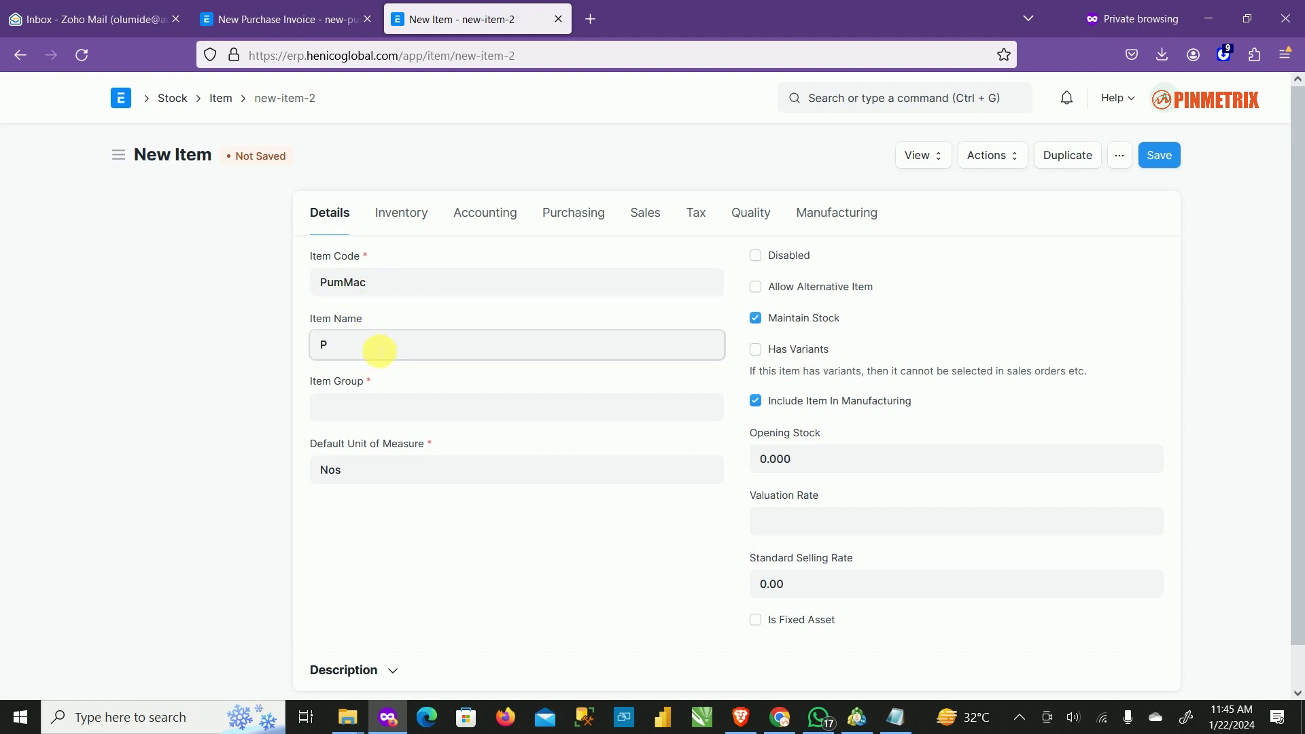
key(BackSpace)
text(Pumping Machine)
Set the Pumping Machine's item group to Fixed Asset and mark the item as a fixed asset.
click(339, 412)
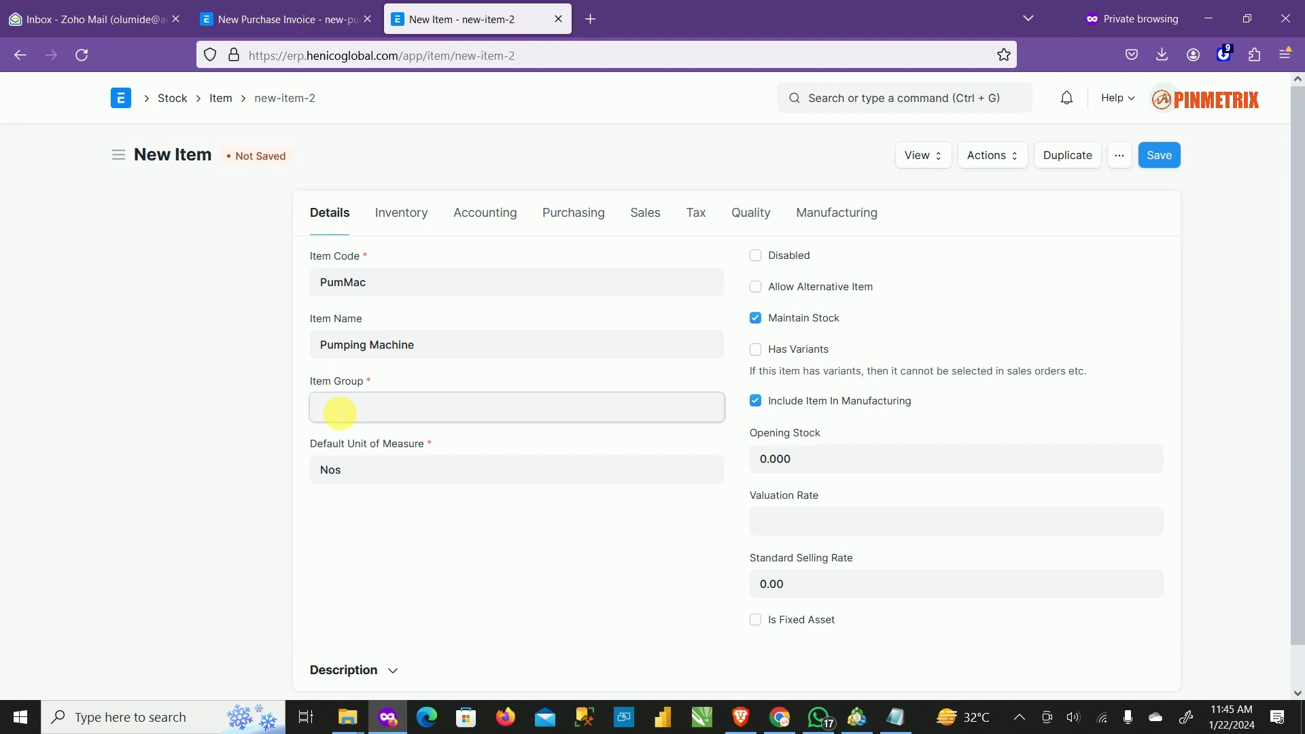
click(393, 600)
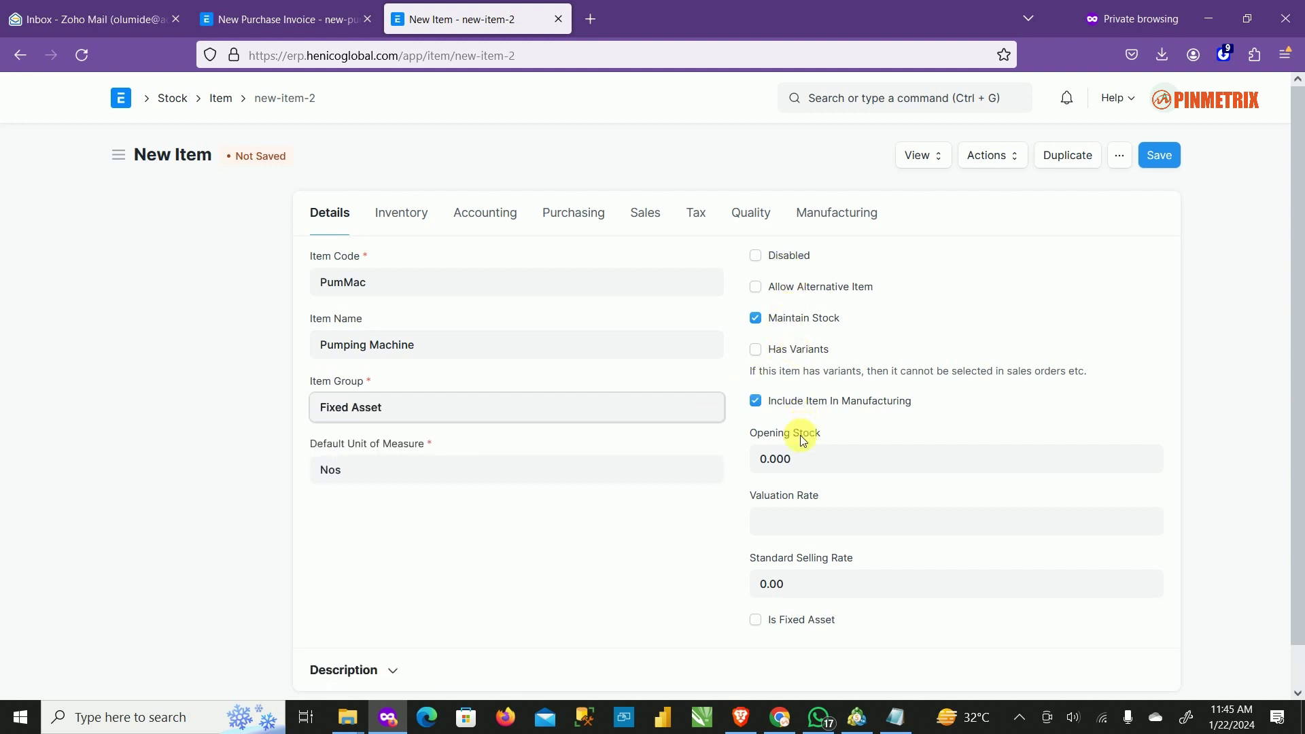
click(758, 620)
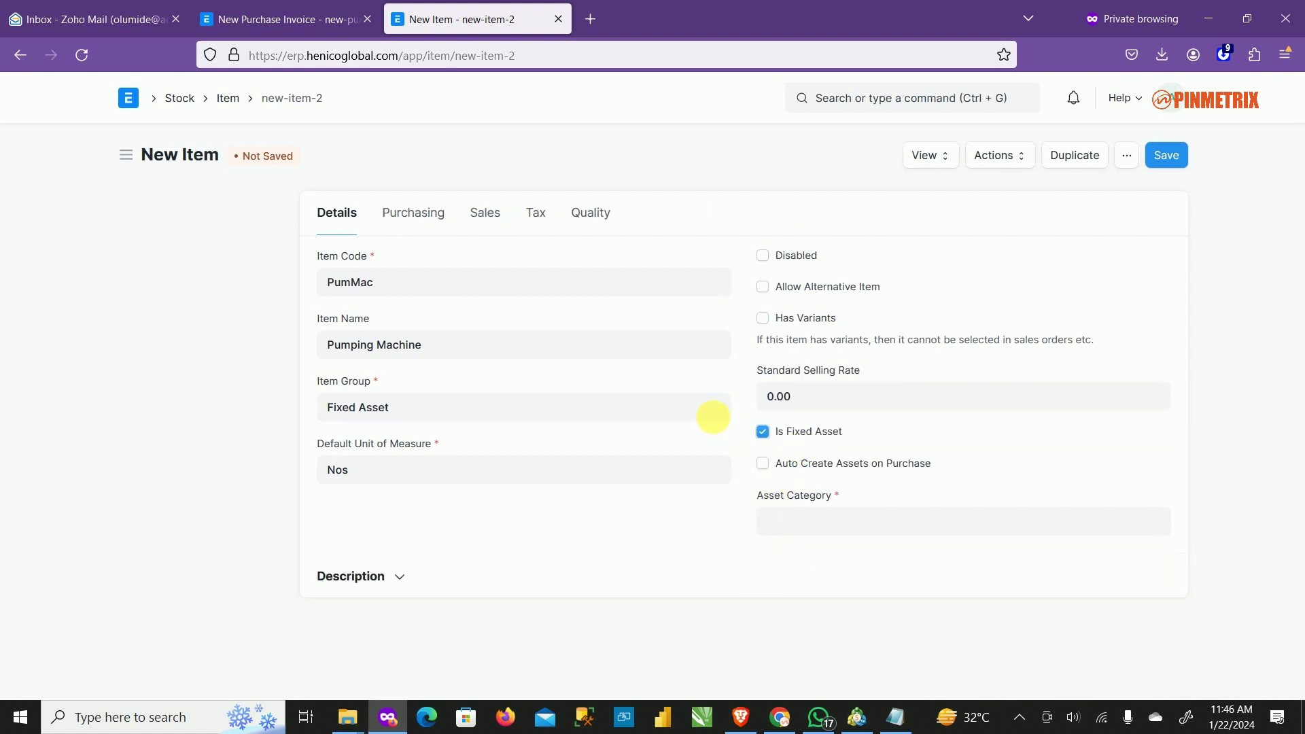
click(763, 430)
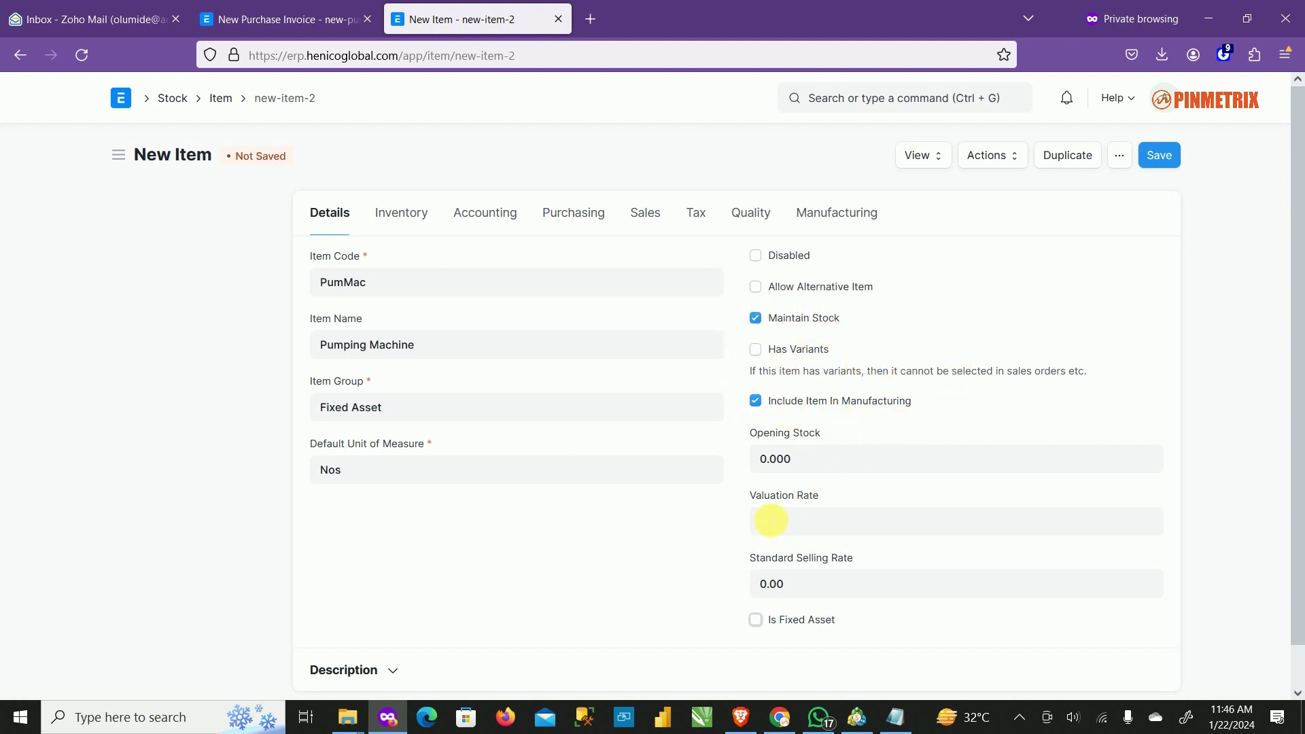
click(755, 619)
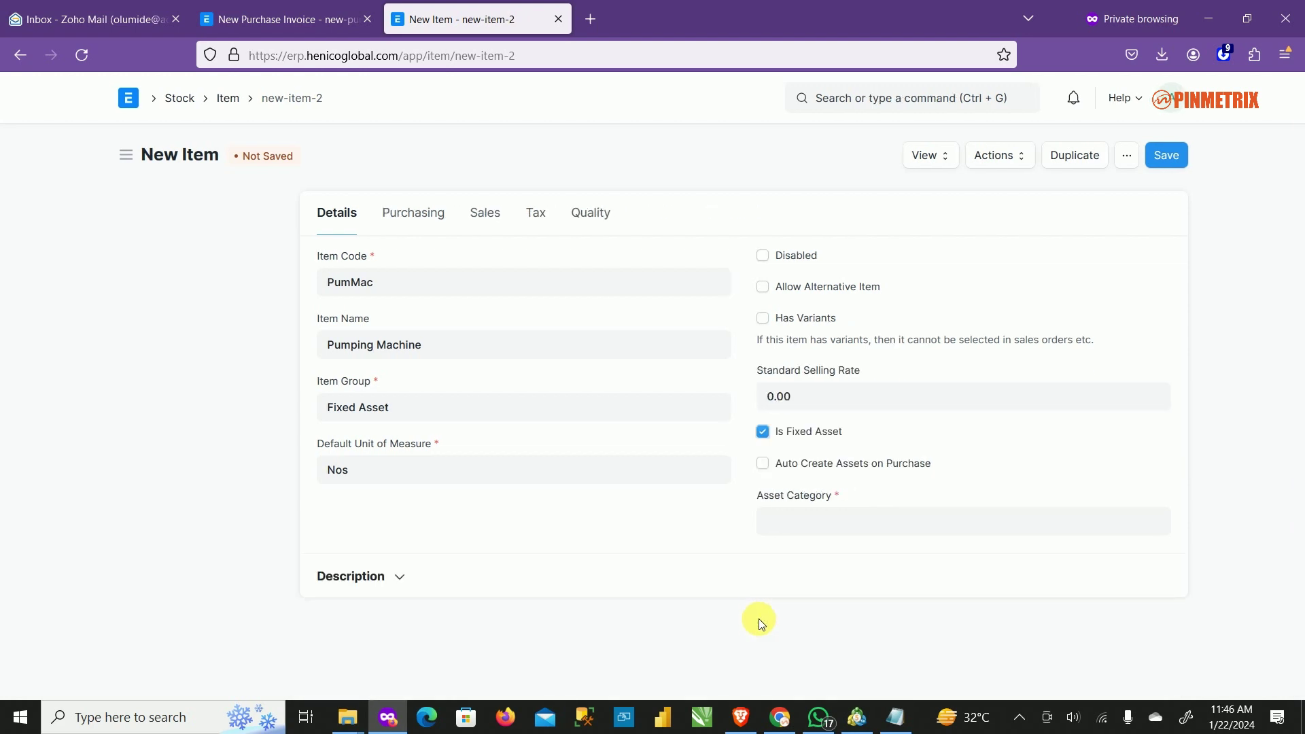
Enable automatic asset creation on purchase for the Pumping Machine, with asset category Plant & Machinery and naming series ACC-ASS-.YYYY.-.
click(763, 465)
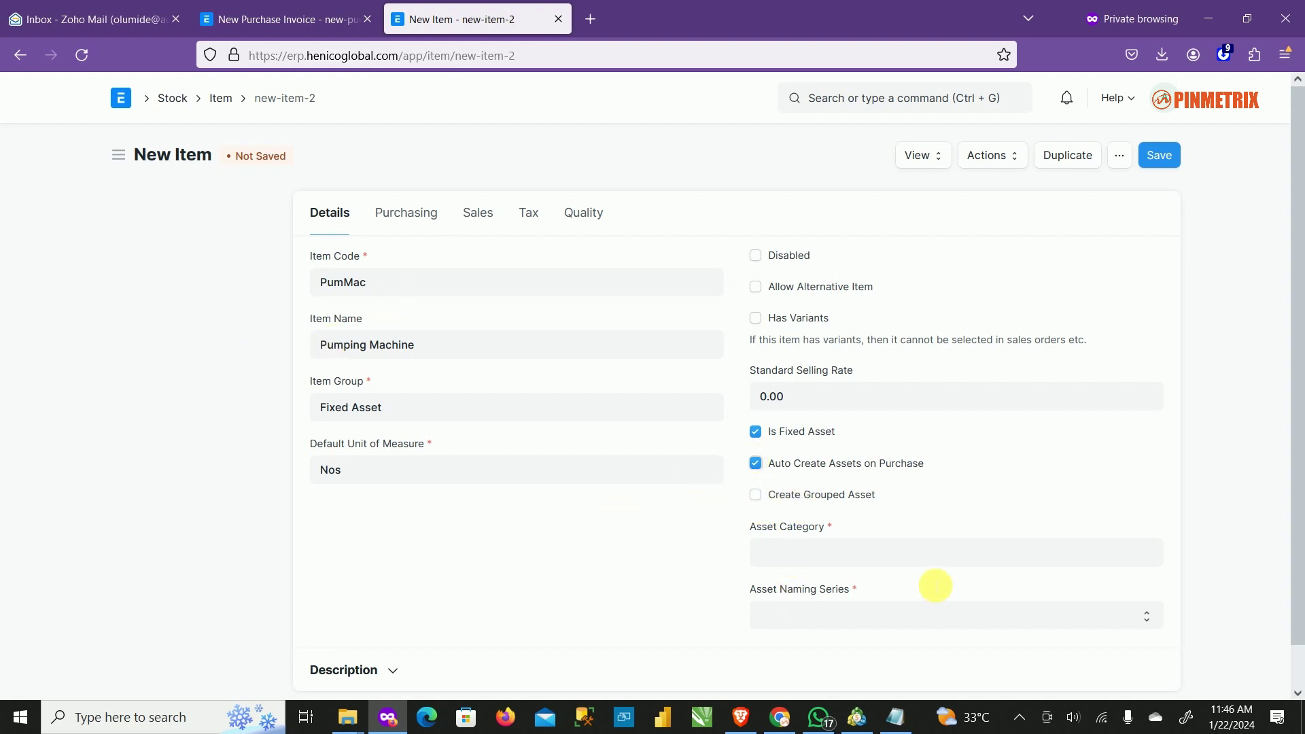
click(817, 556)
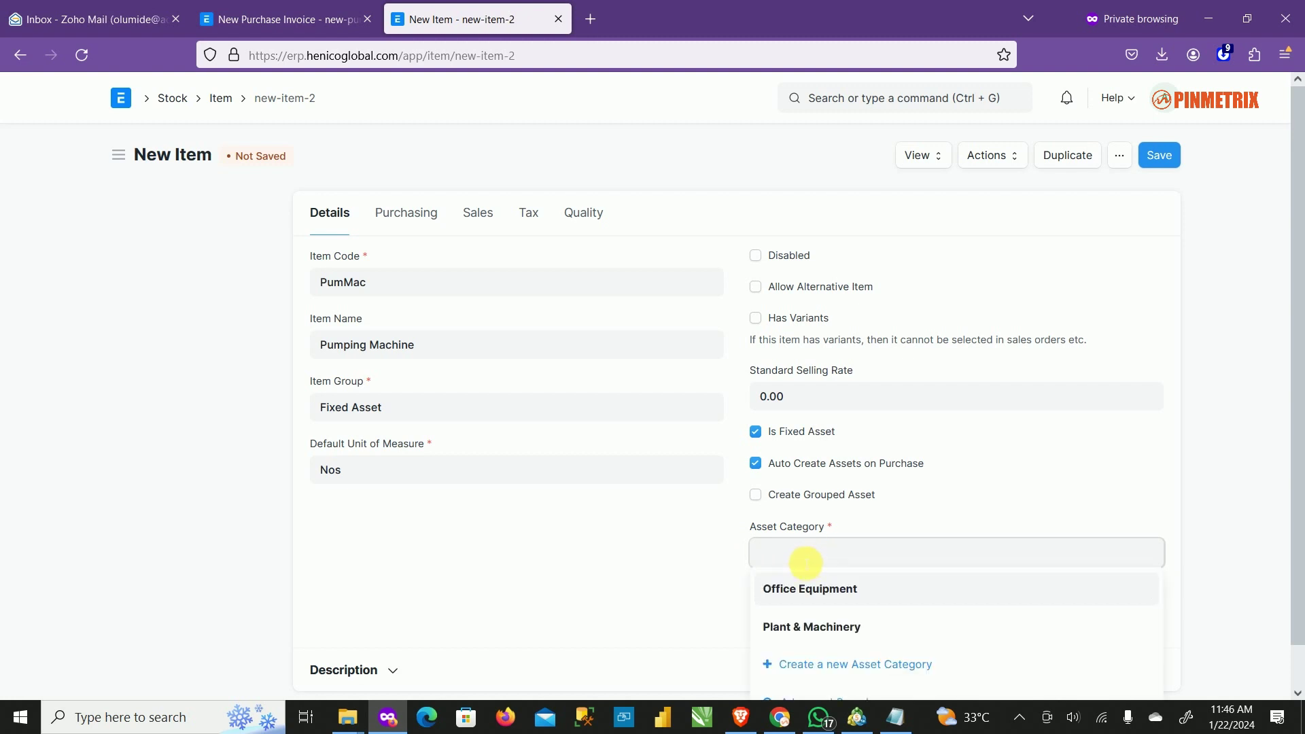
click(807, 631)
click(858, 623)
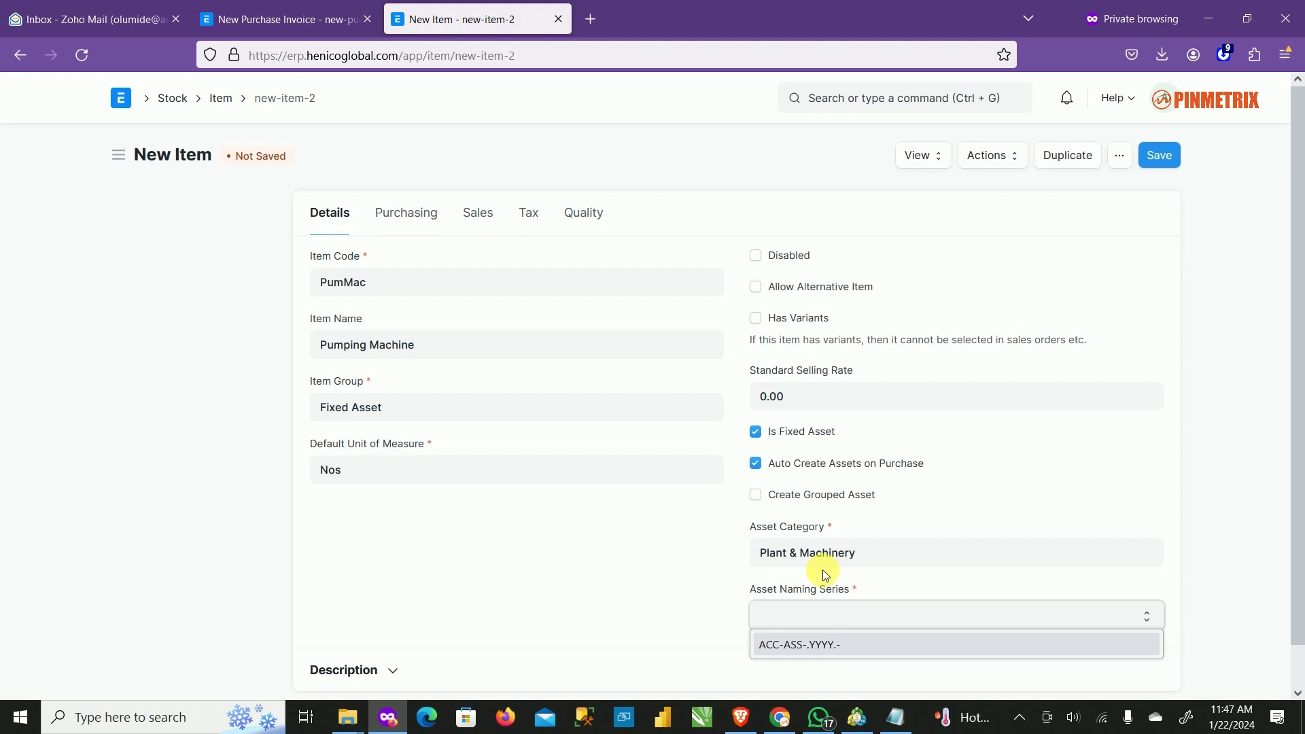
click(815, 645)
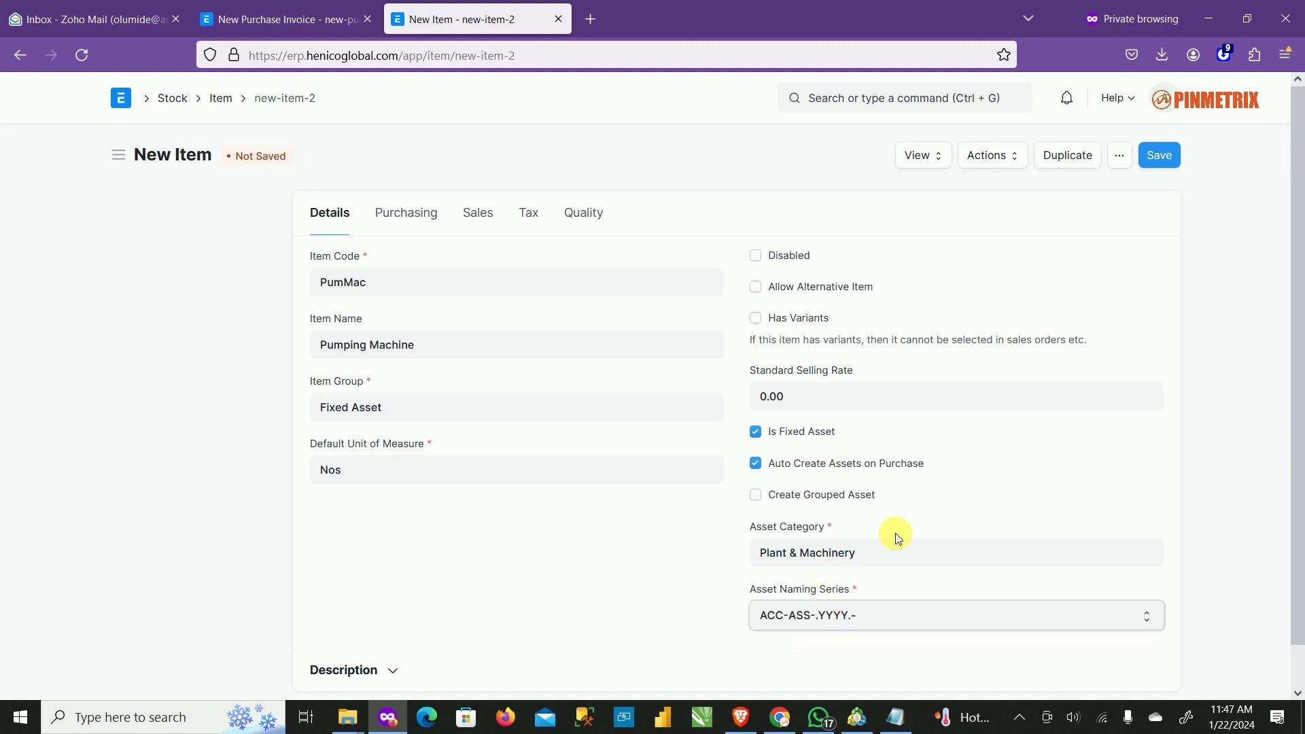
Check the Pumping Machine's description section, save the item and return to the Item list.
scroll(1202, 533, down, 1)
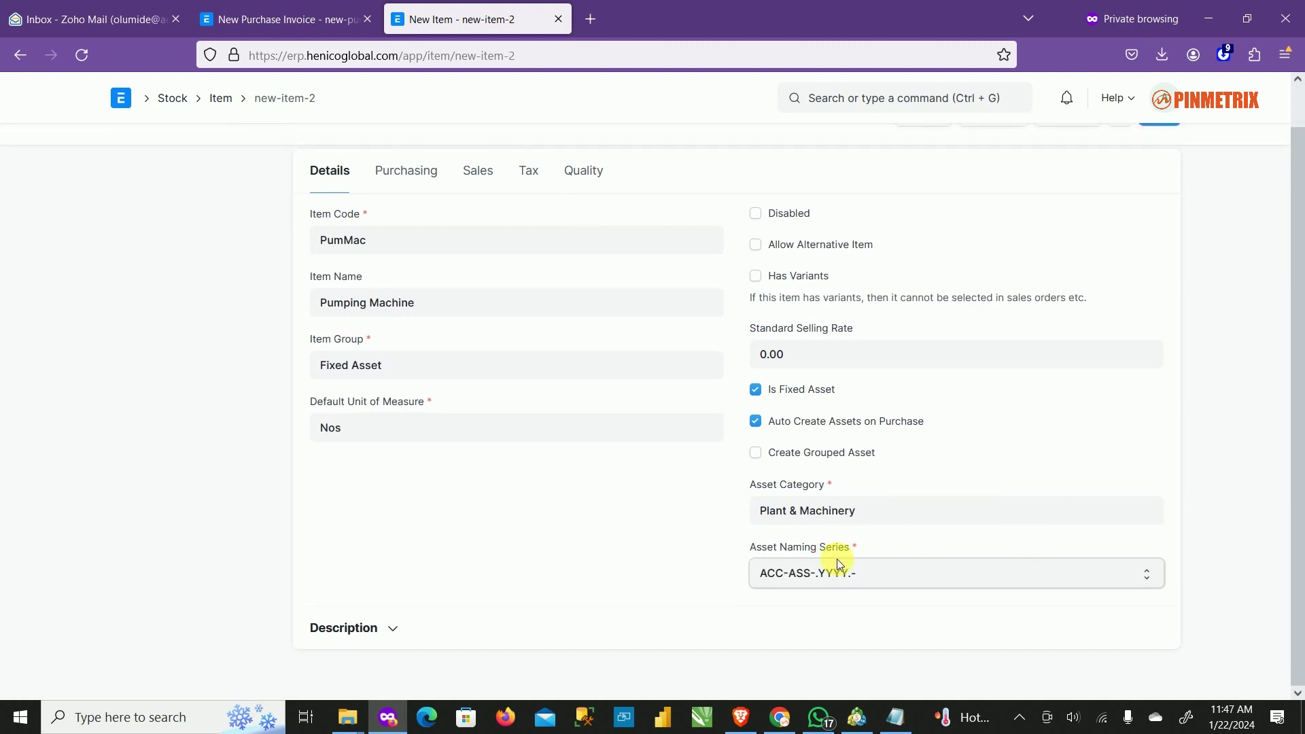
scroll(585, 629, up, 1)
click(400, 671)
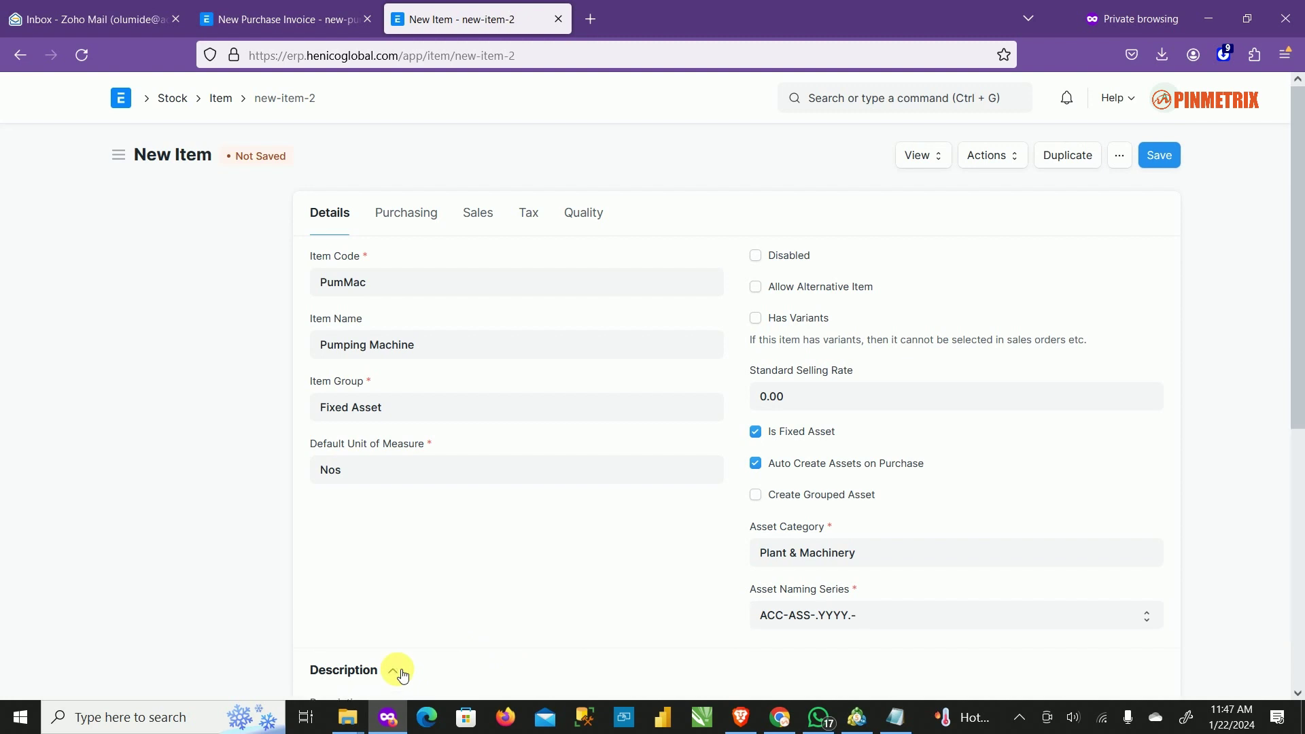
scroll(471, 626, down, 6)
scroll(471, 626, up, 3)
scroll(462, 633, up, 4)
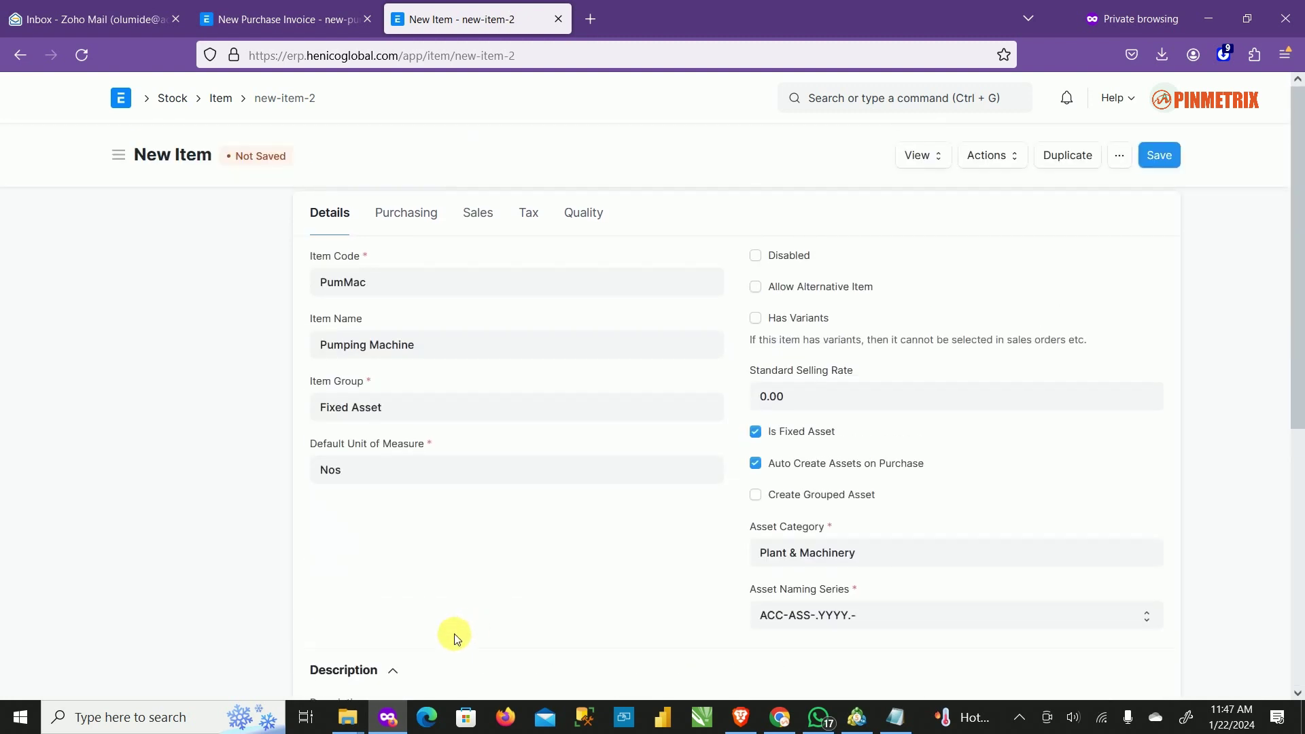
scroll(408, 611, down, 3)
click(399, 497)
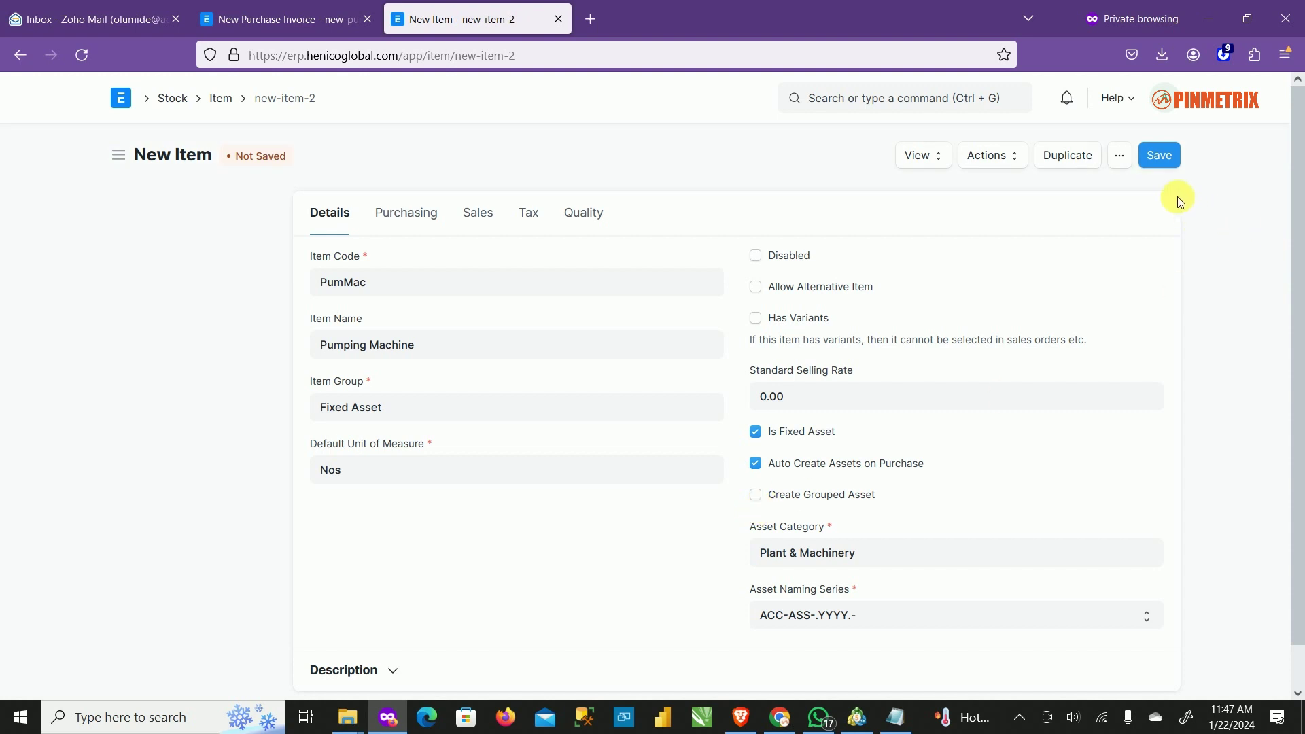
click(1158, 155)
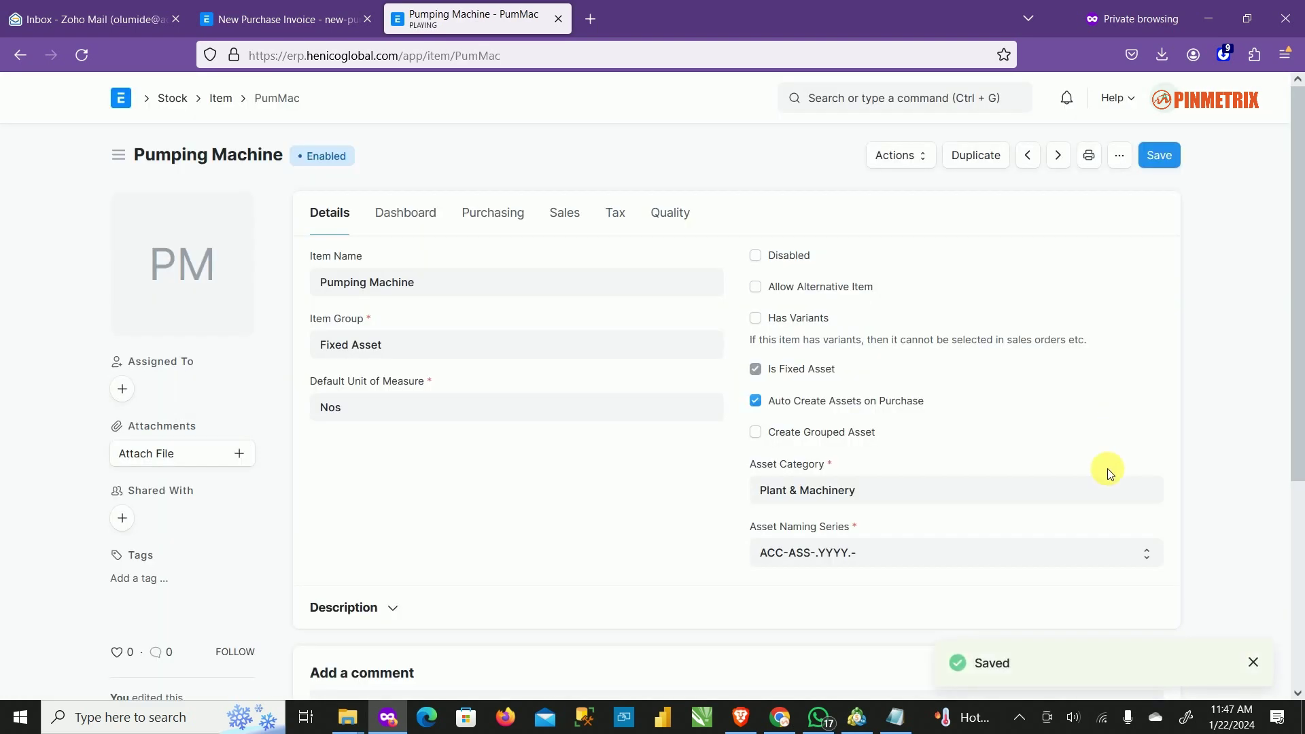
scroll(646, 437, down, 4)
scroll(641, 437, up, 3)
scroll(640, 437, up, 2)
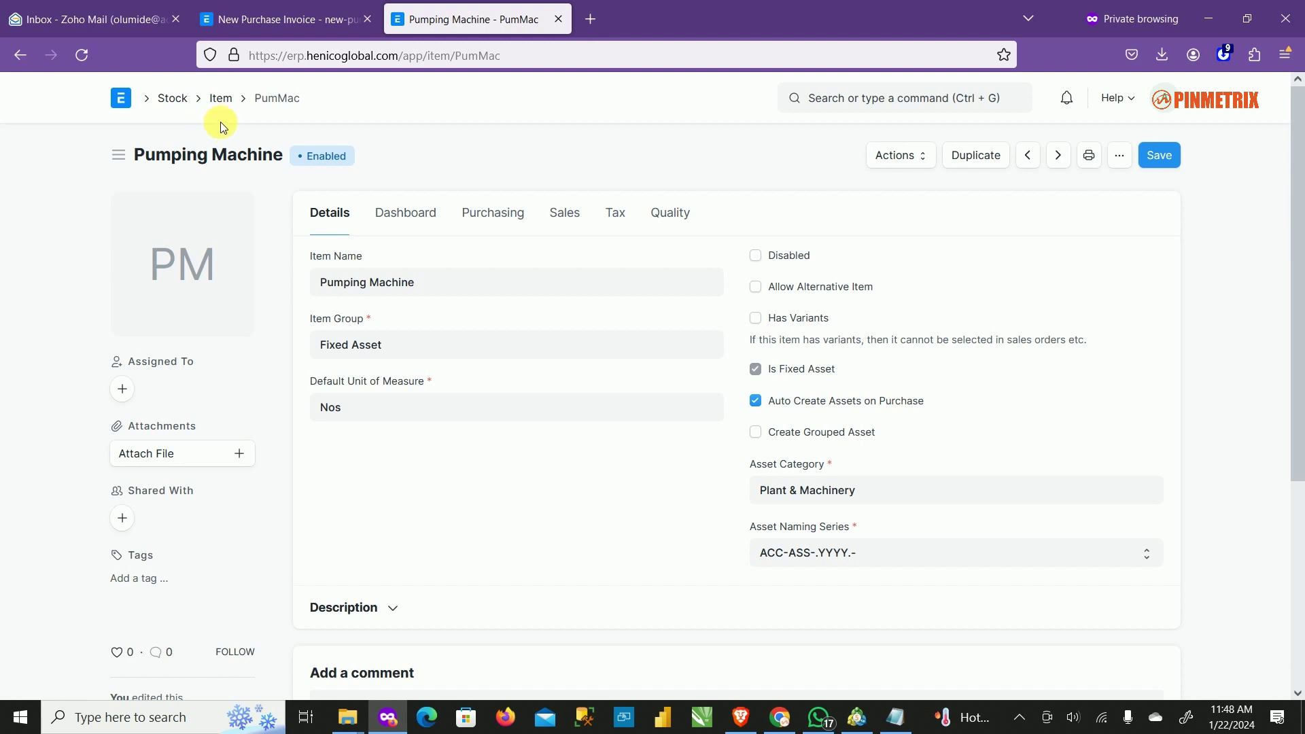
click(219, 99)
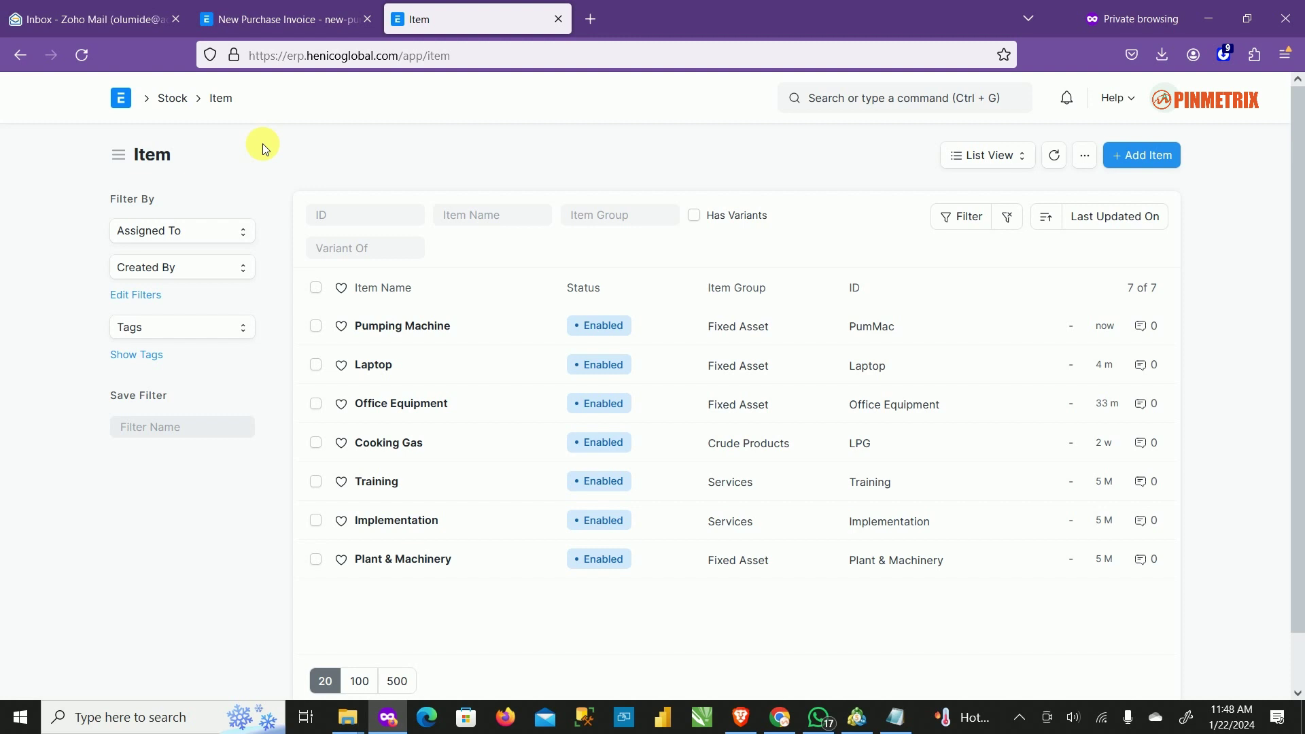
Switch to the new purchase invoice, enable editing of its posting date and time, and set the date to 20-10-2023.
click(299, 20)
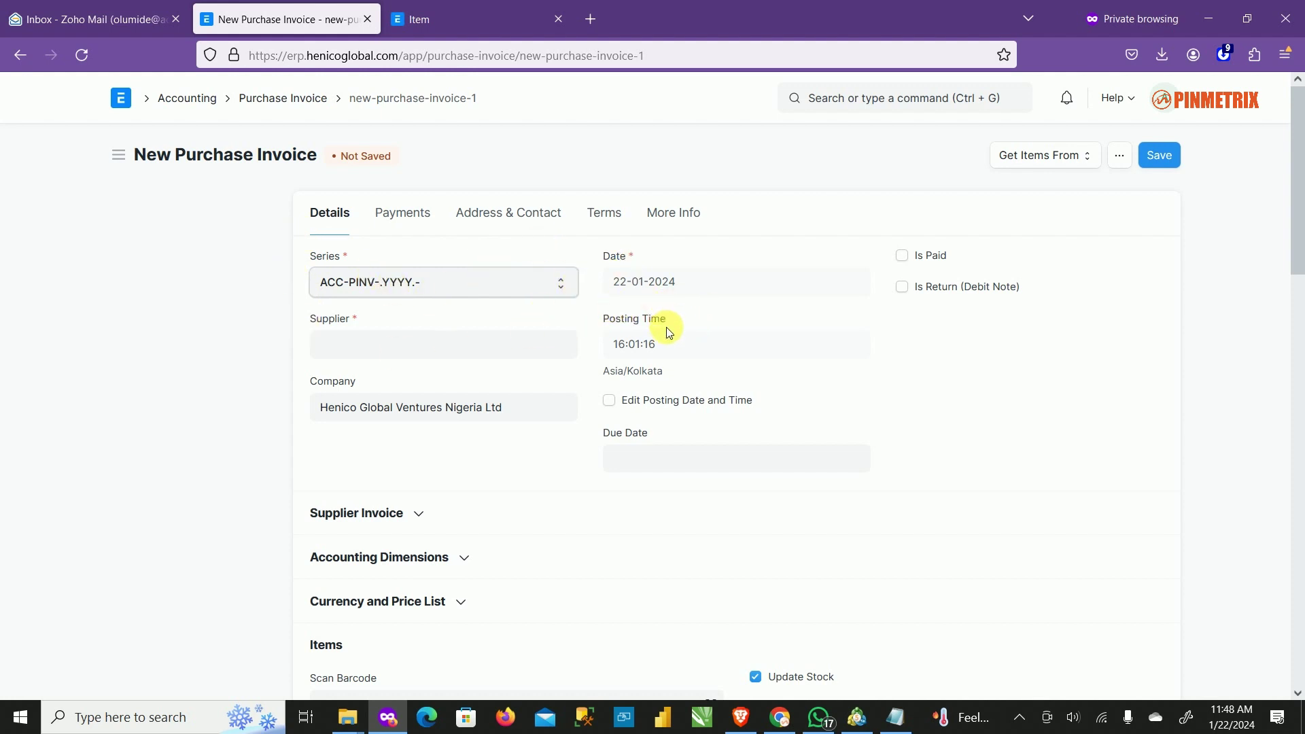
click(615, 402)
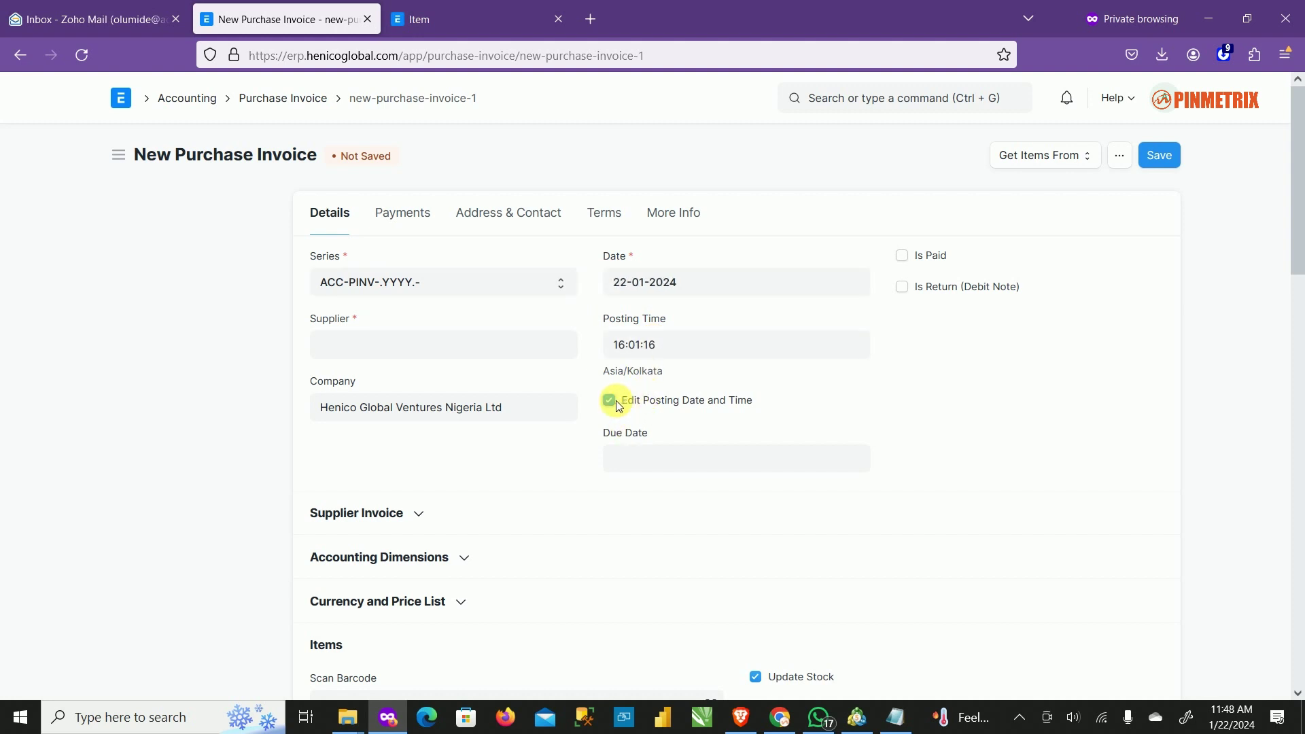
click(710, 294)
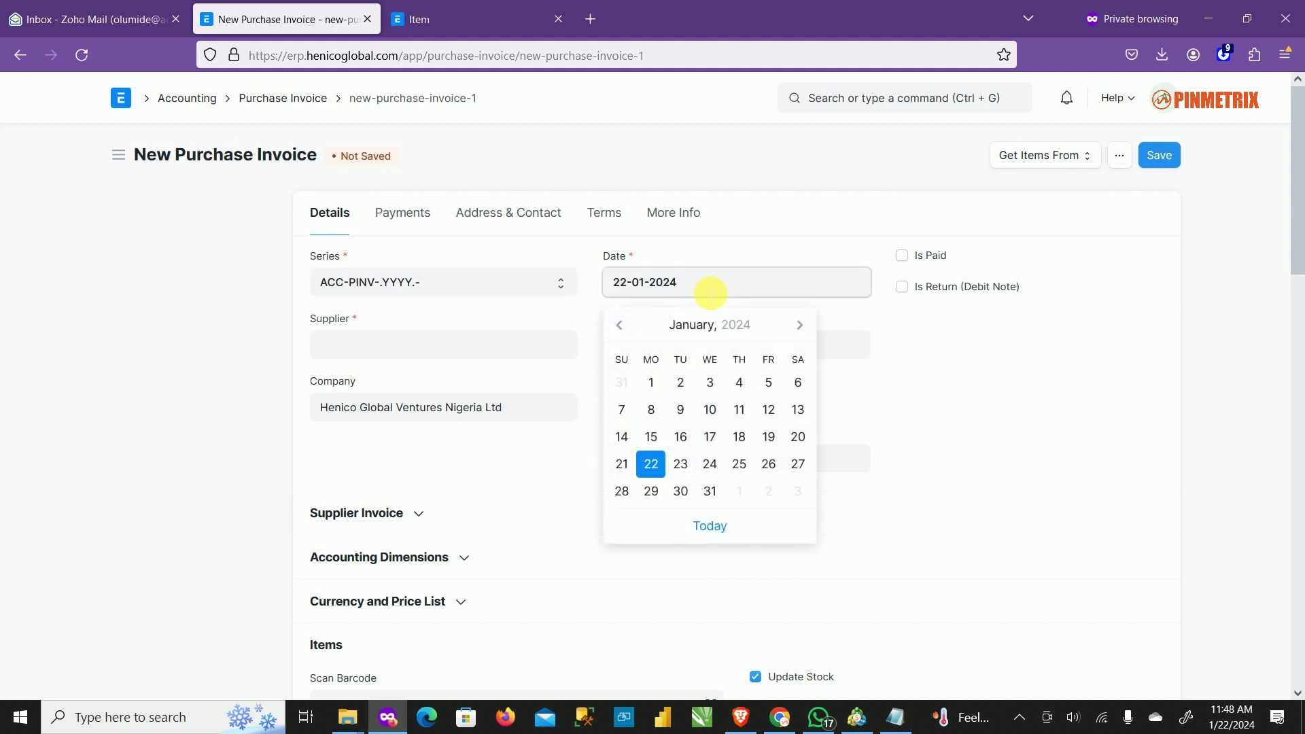
click(625, 337)
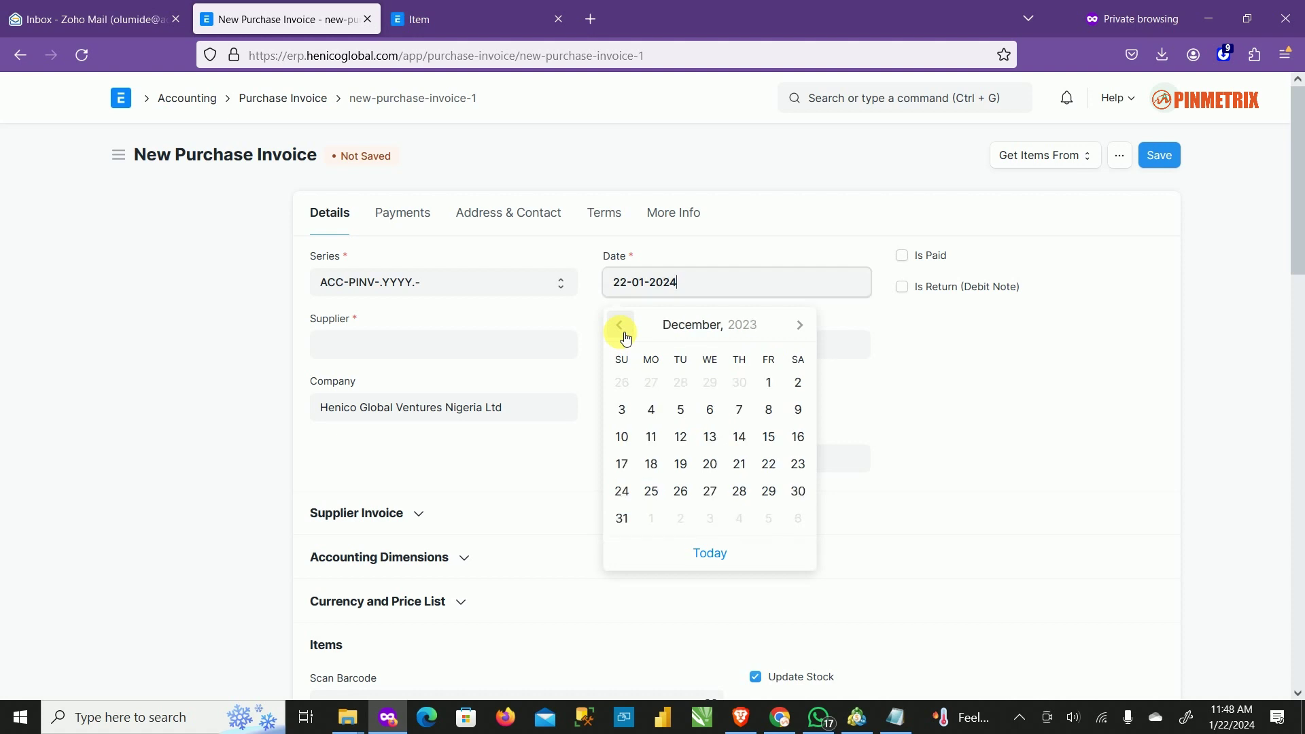
click(625, 337)
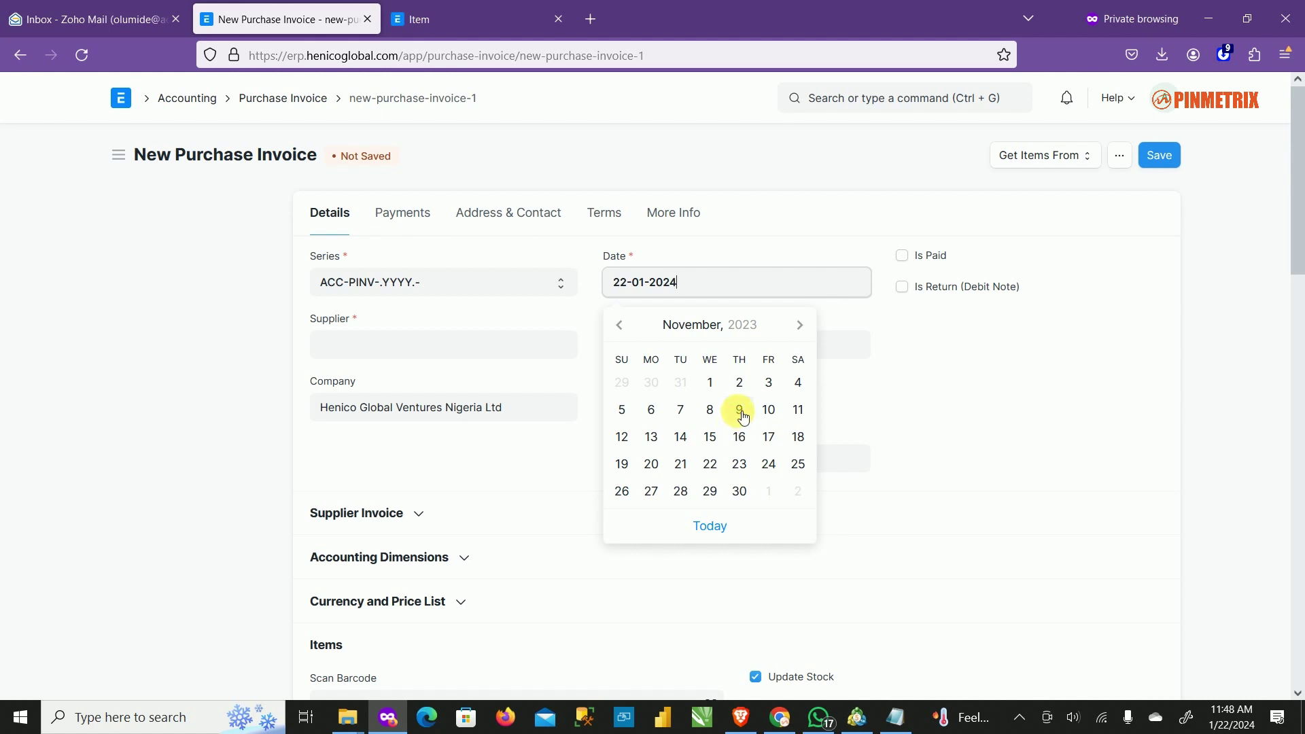
click(618, 326)
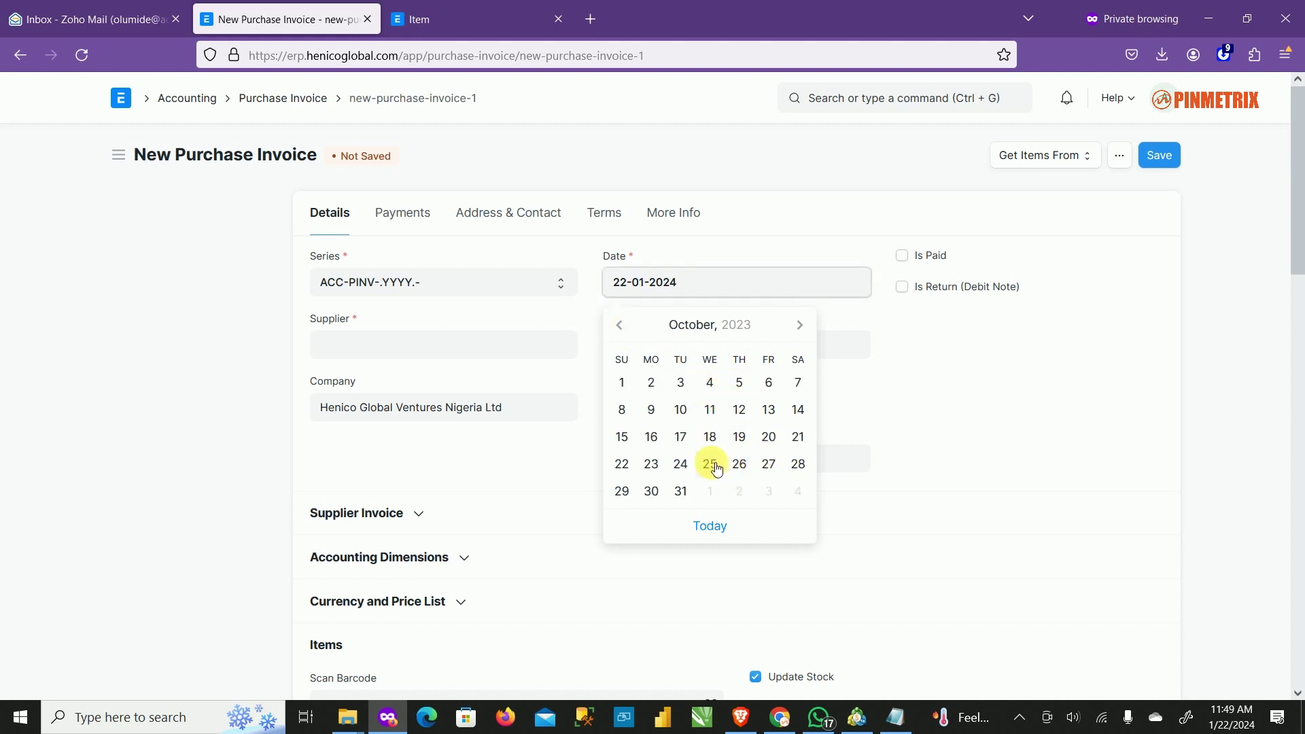
click(770, 437)
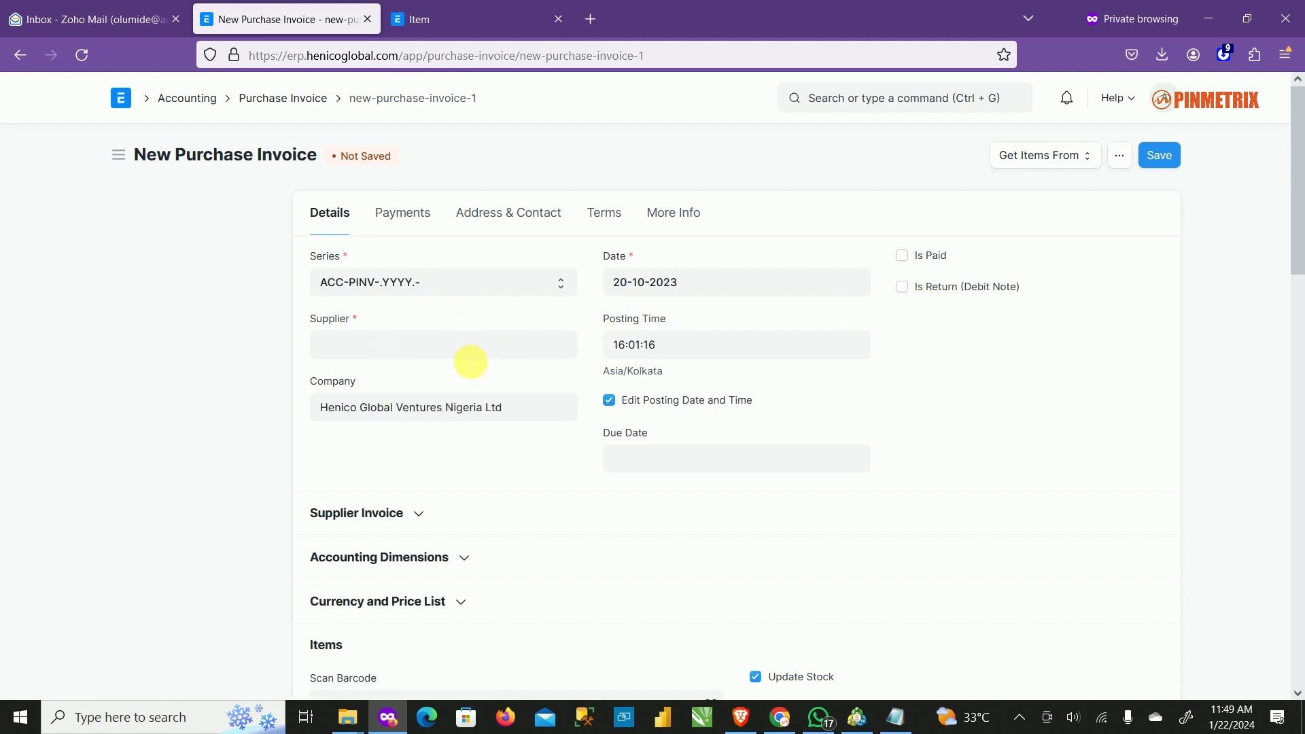
Choose ONE GAS LTMITED as the purchase invoice's supplier.
click(470, 360)
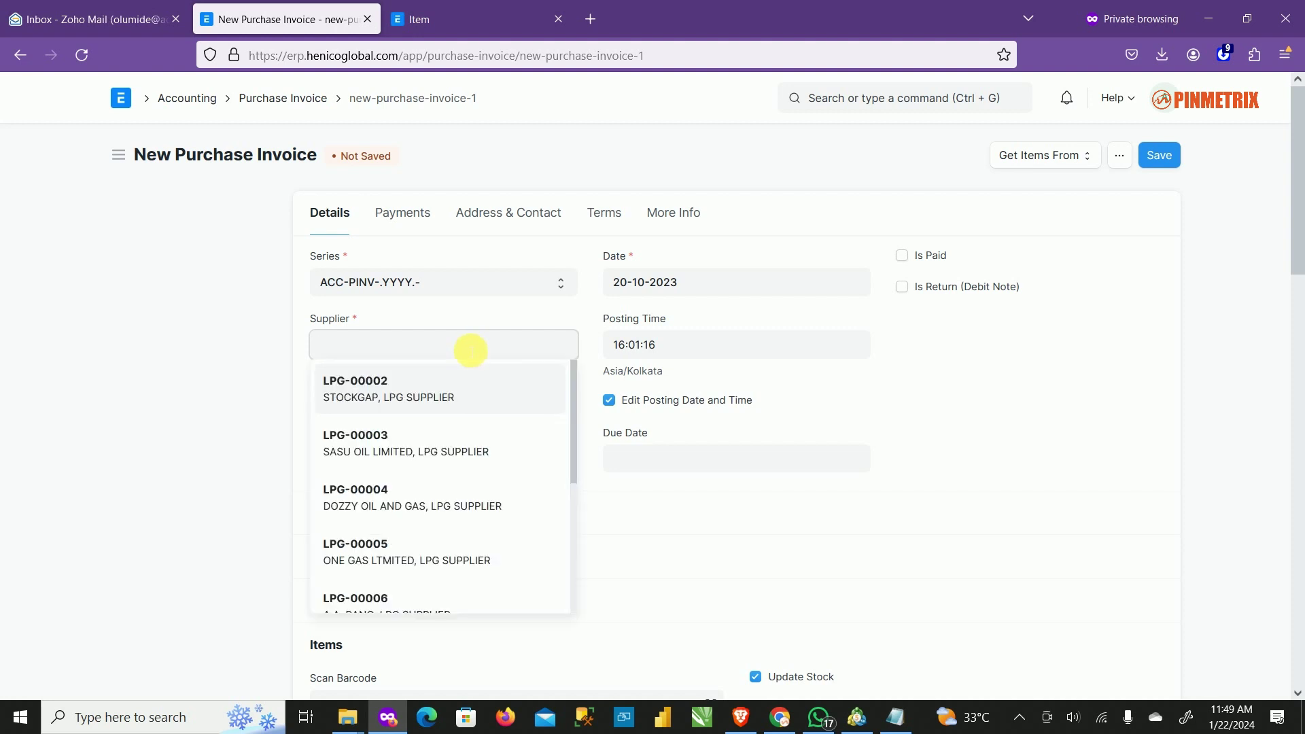
scroll(470, 353, down, 5)
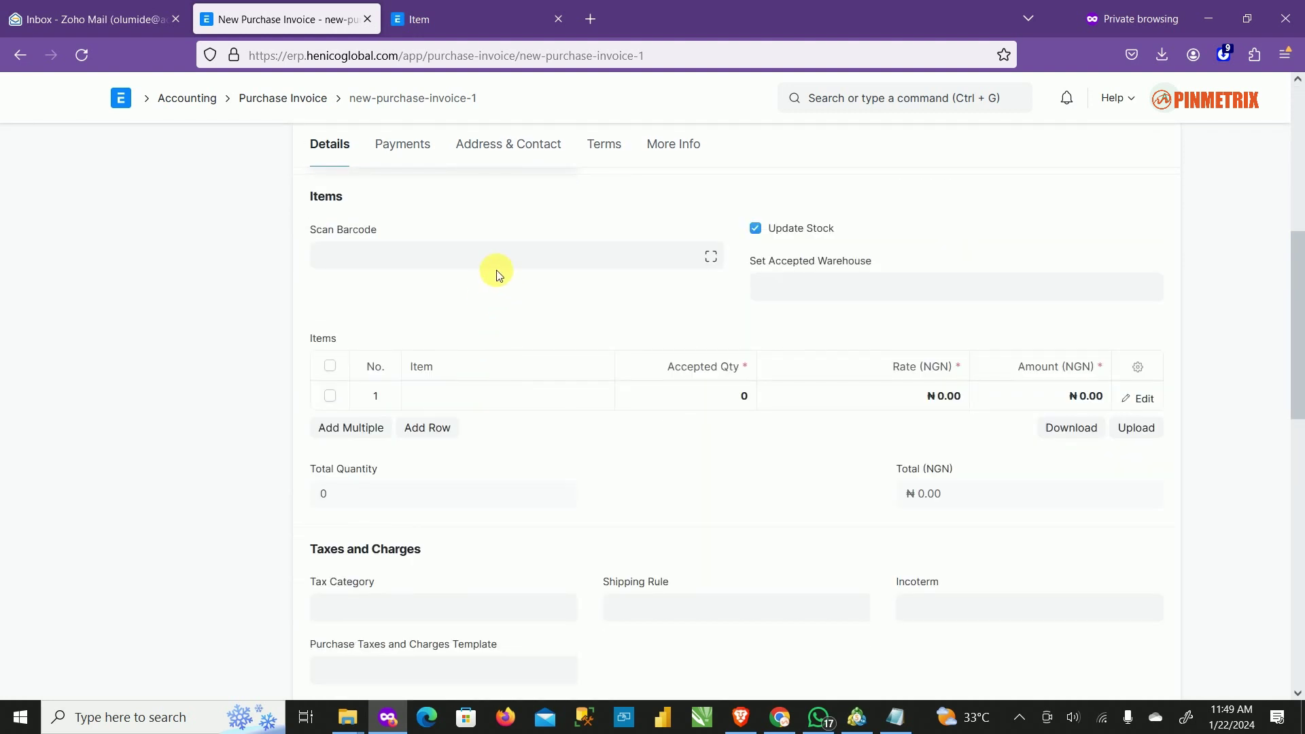
scroll(495, 271, up, 5)
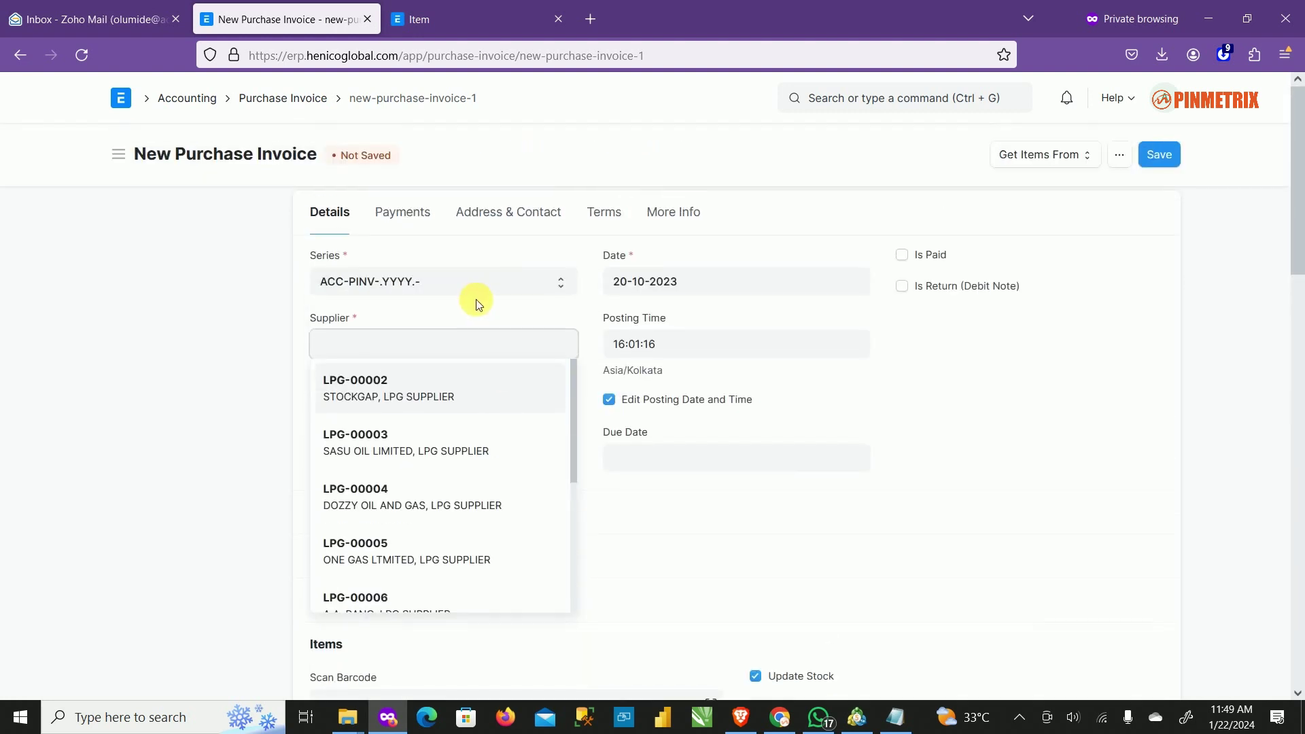
click(417, 569)
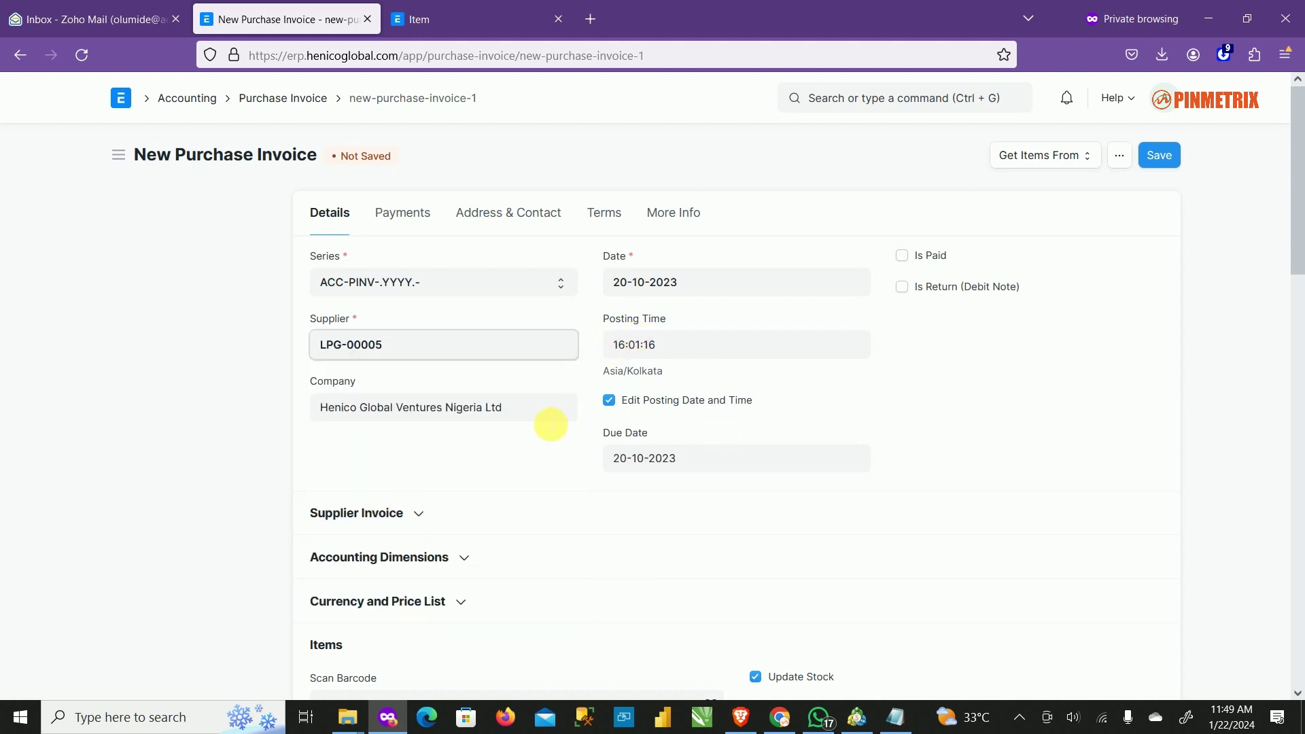
Change the purchase invoice's company to Training.
click(547, 405)
double_click(542, 401)
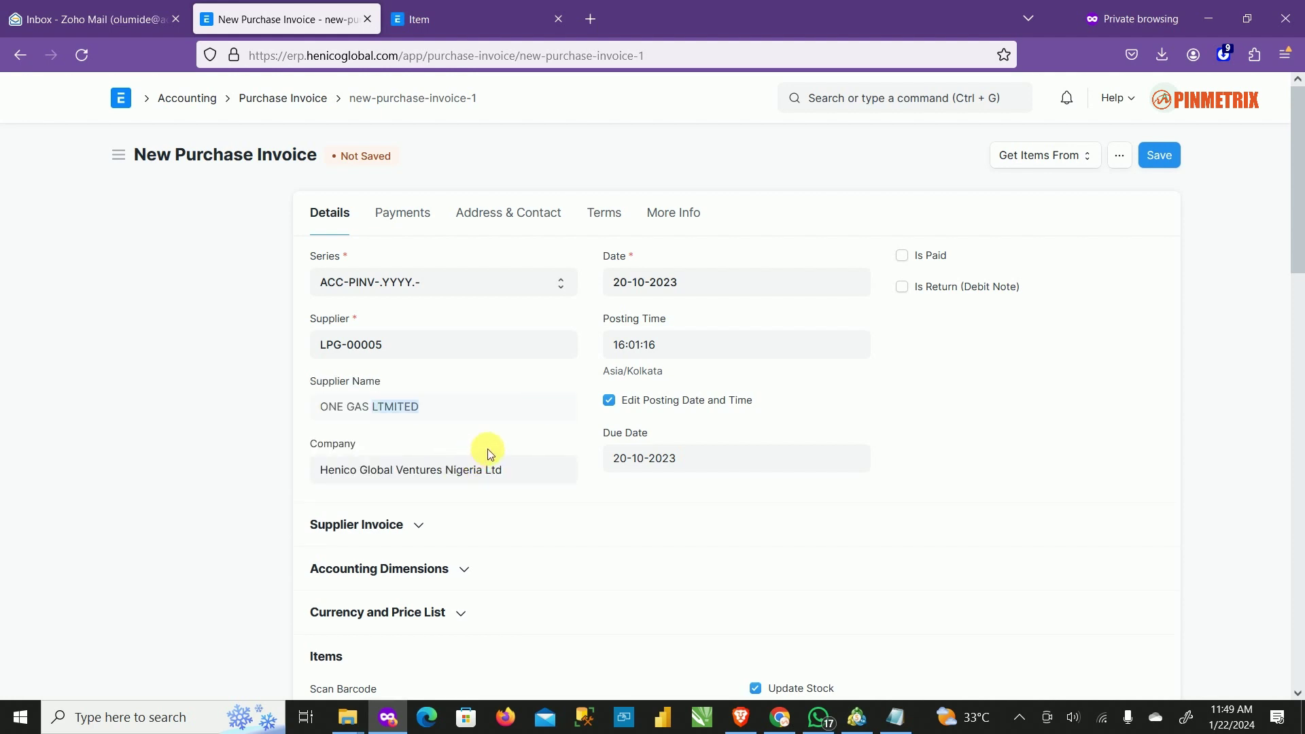
triple_click(520, 470)
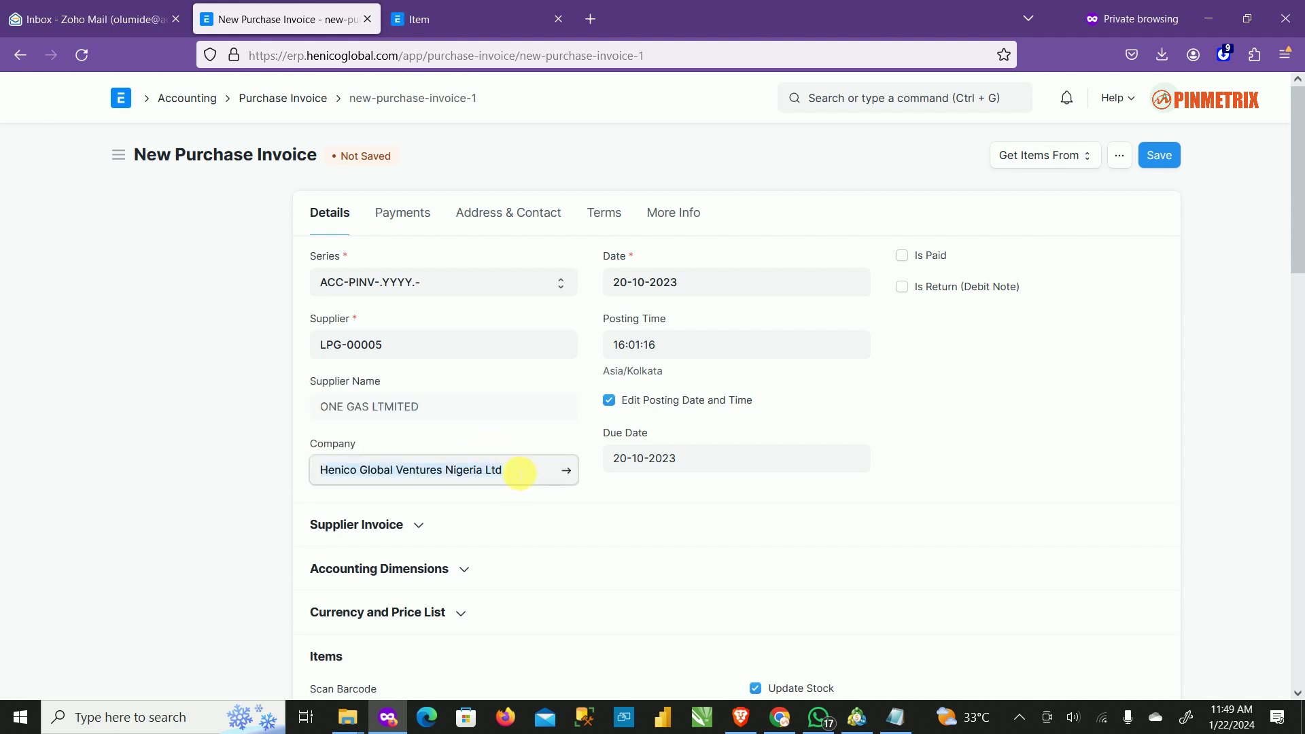
key(BackSpace)
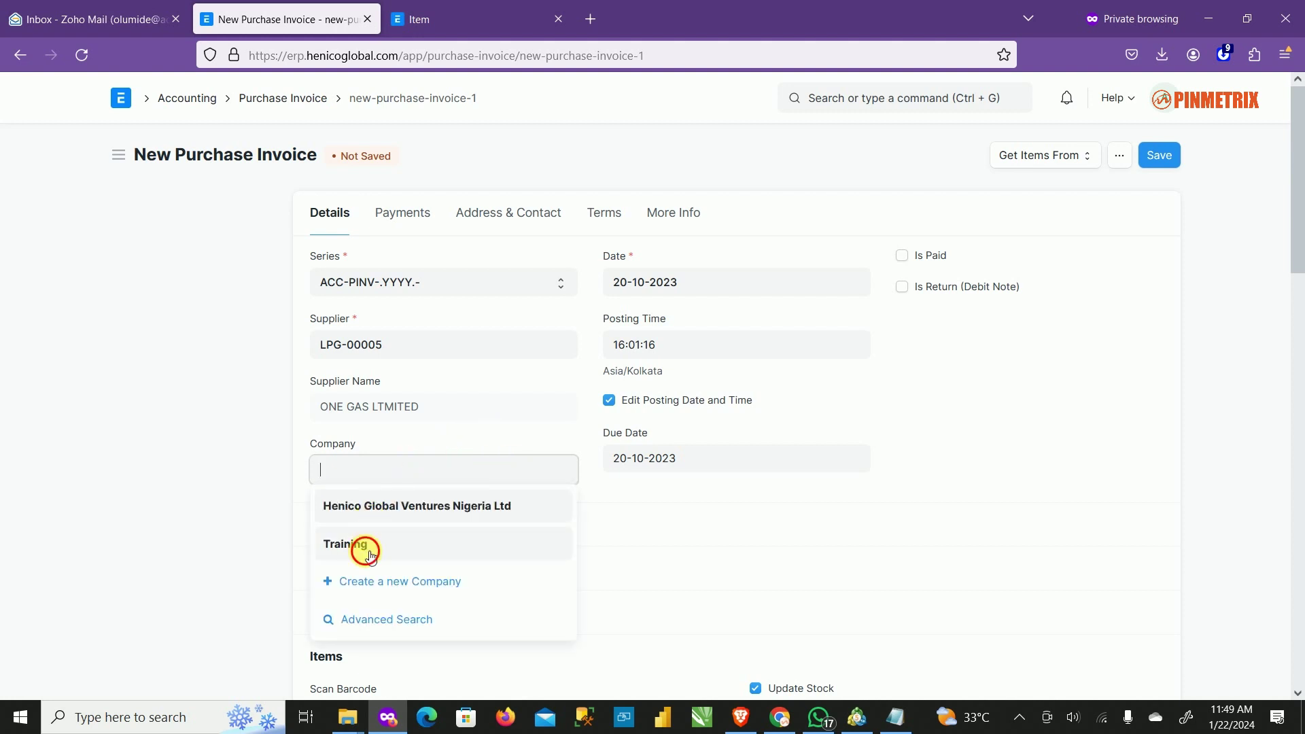
click(367, 551)
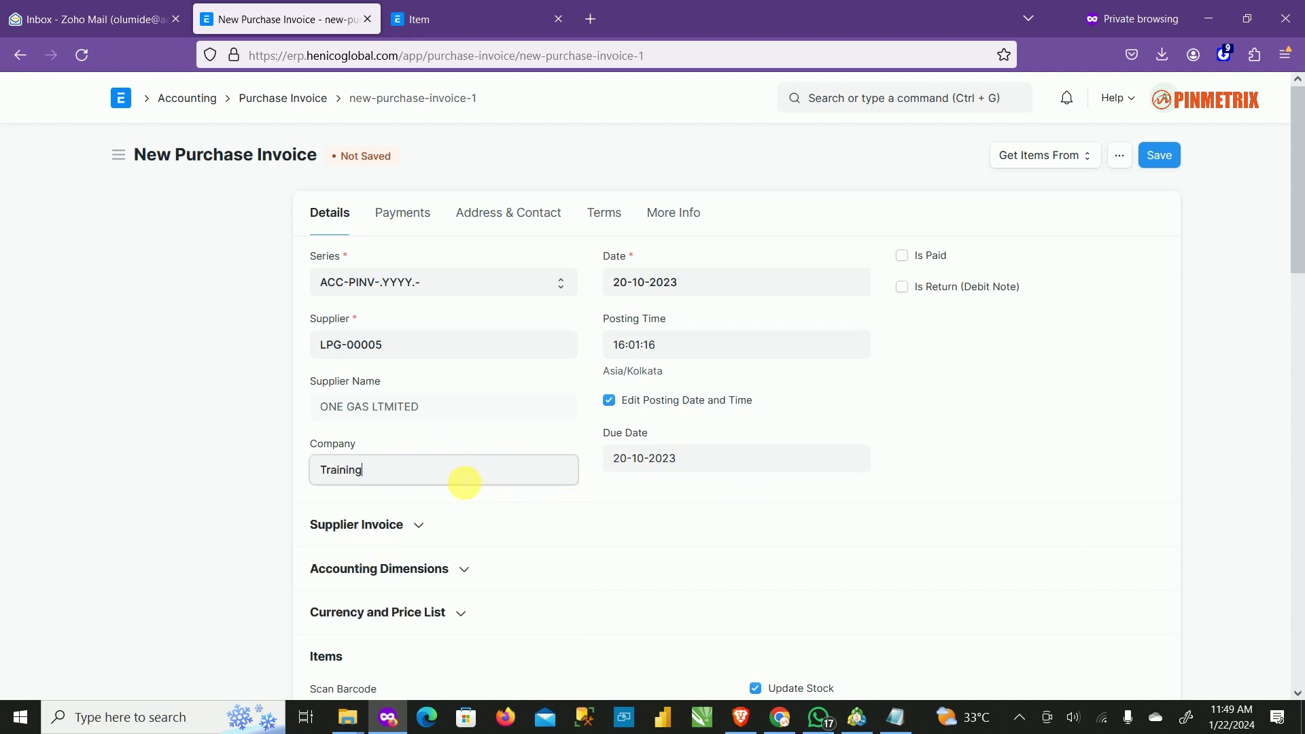
click(675, 375)
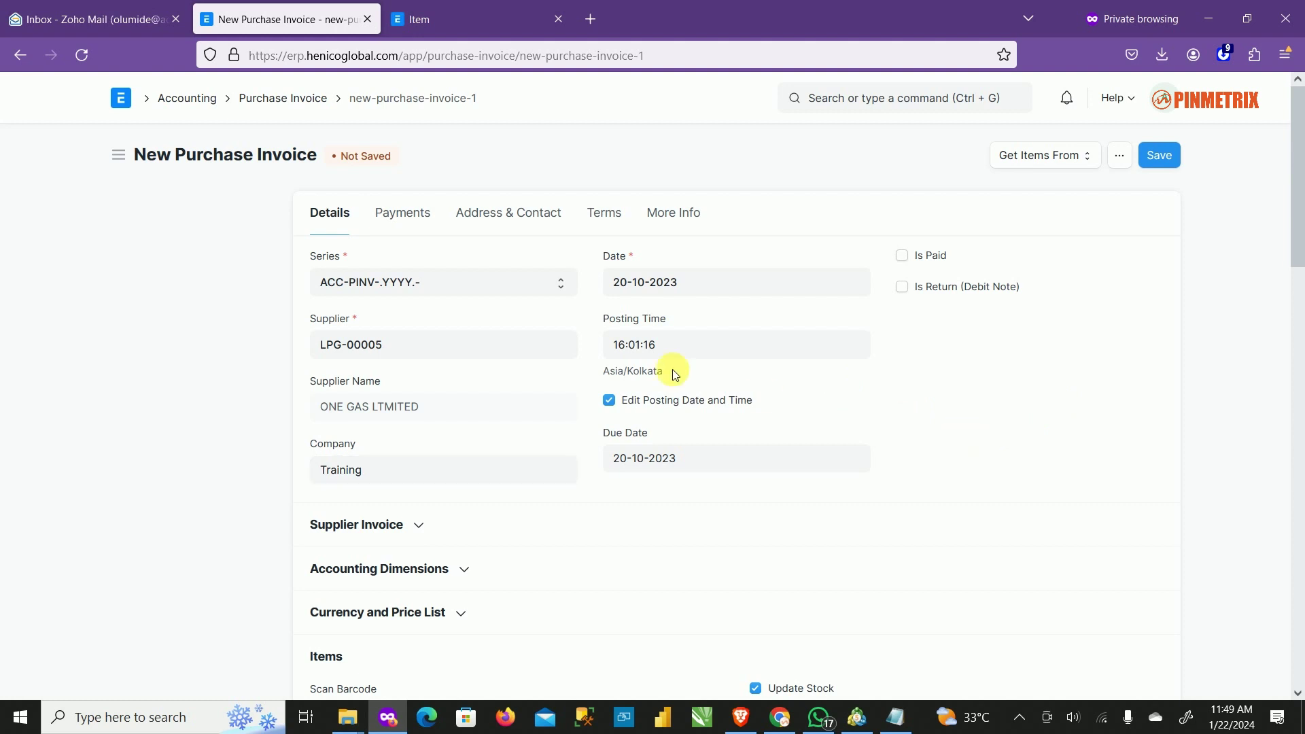
Turn off stock updating for the purchase invoice's items.
scroll(747, 516, down, 3)
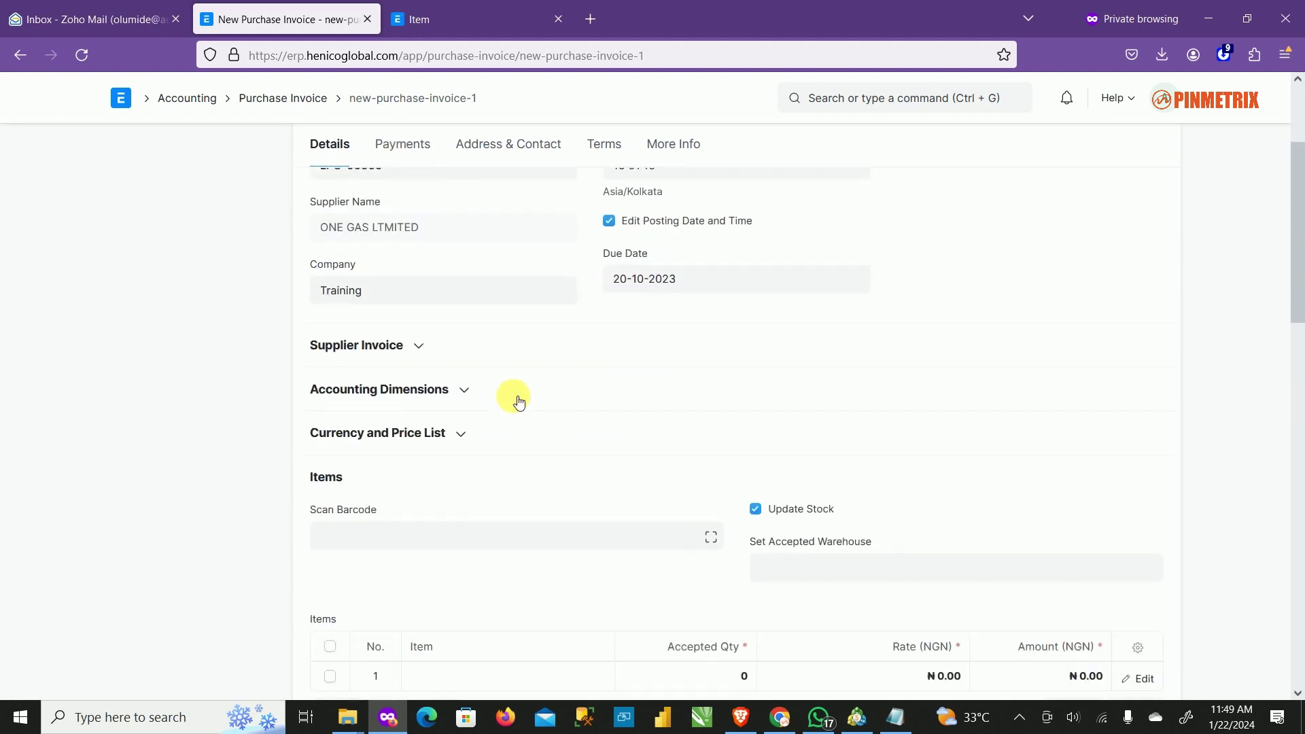
scroll(597, 431, down, 3)
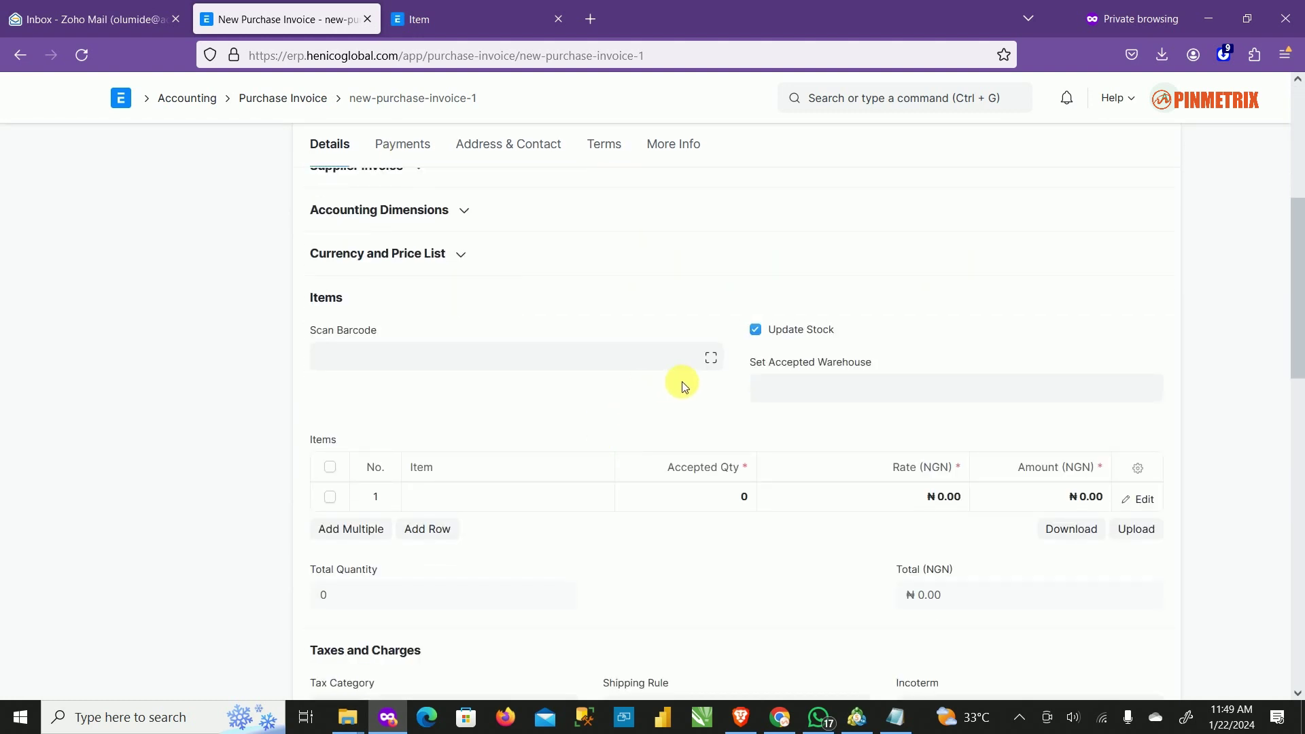
scroll(682, 381, up, 6)
scroll(684, 385, down, 4)
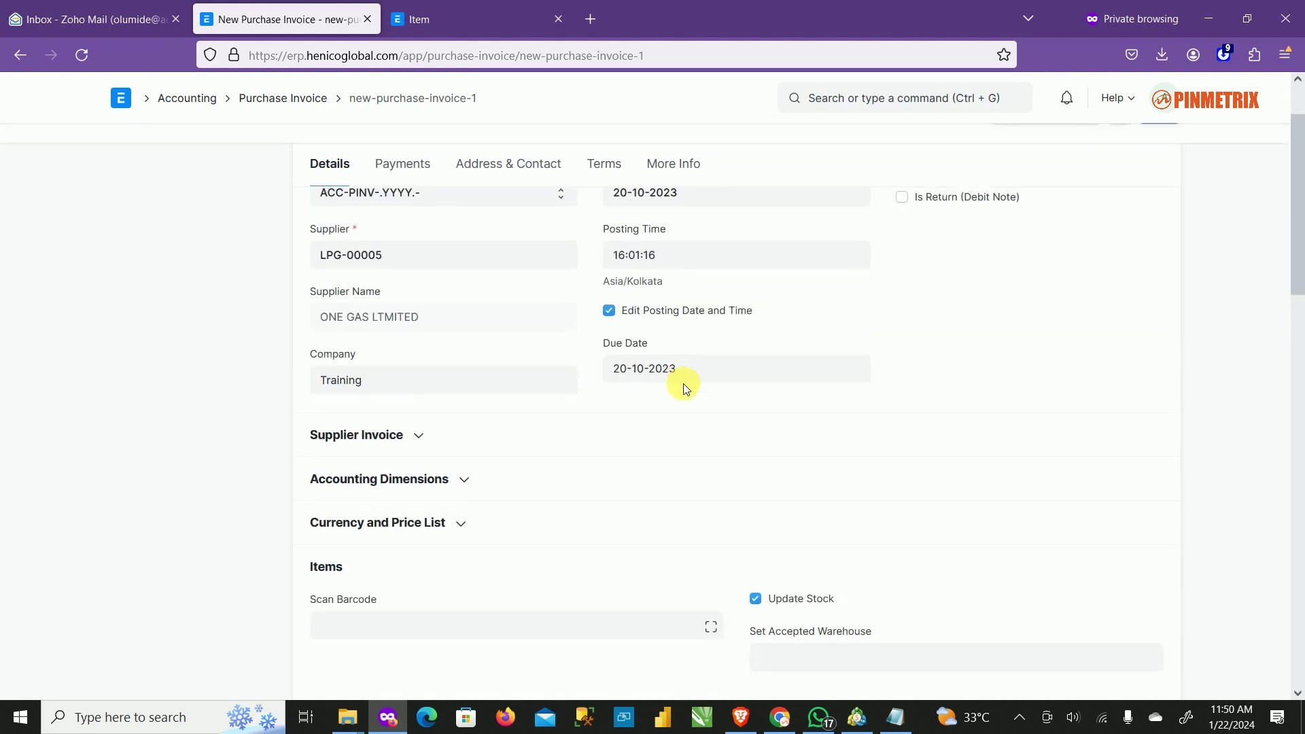
click(755, 419)
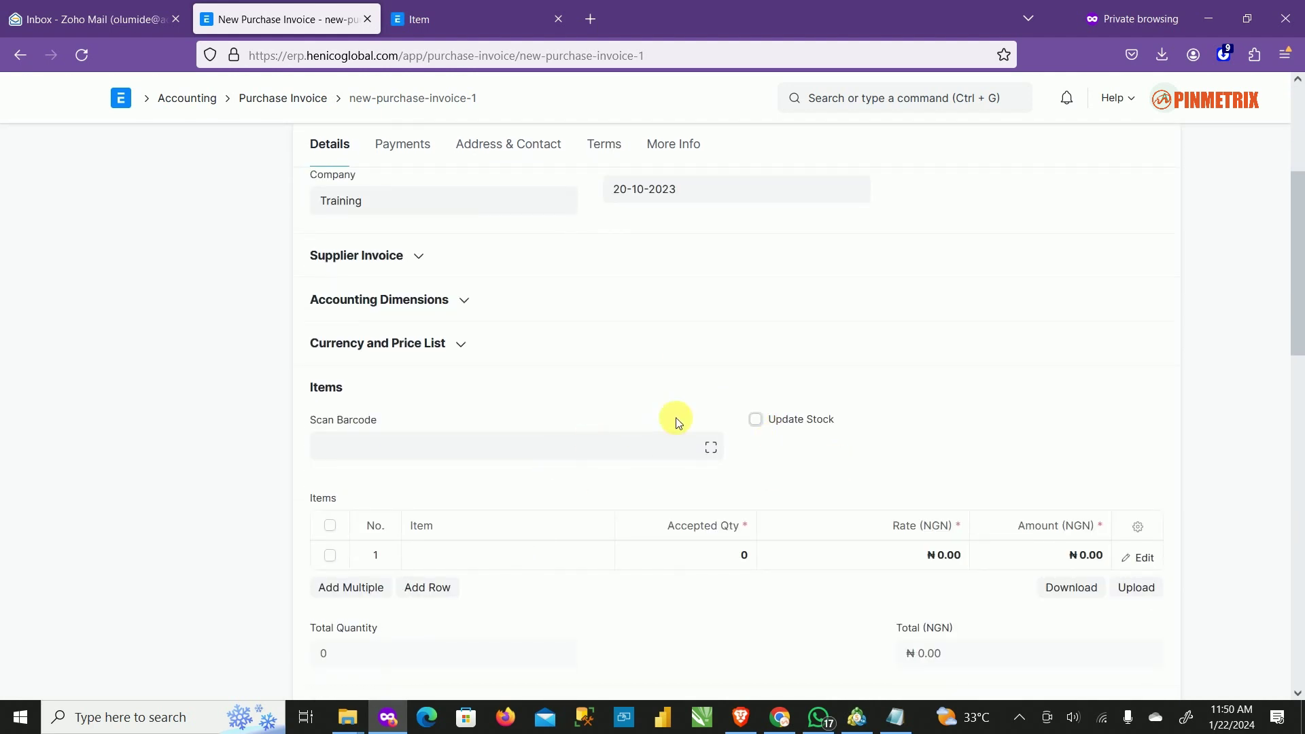
scroll(705, 448, up, 4)
scroll(707, 453, down, 4)
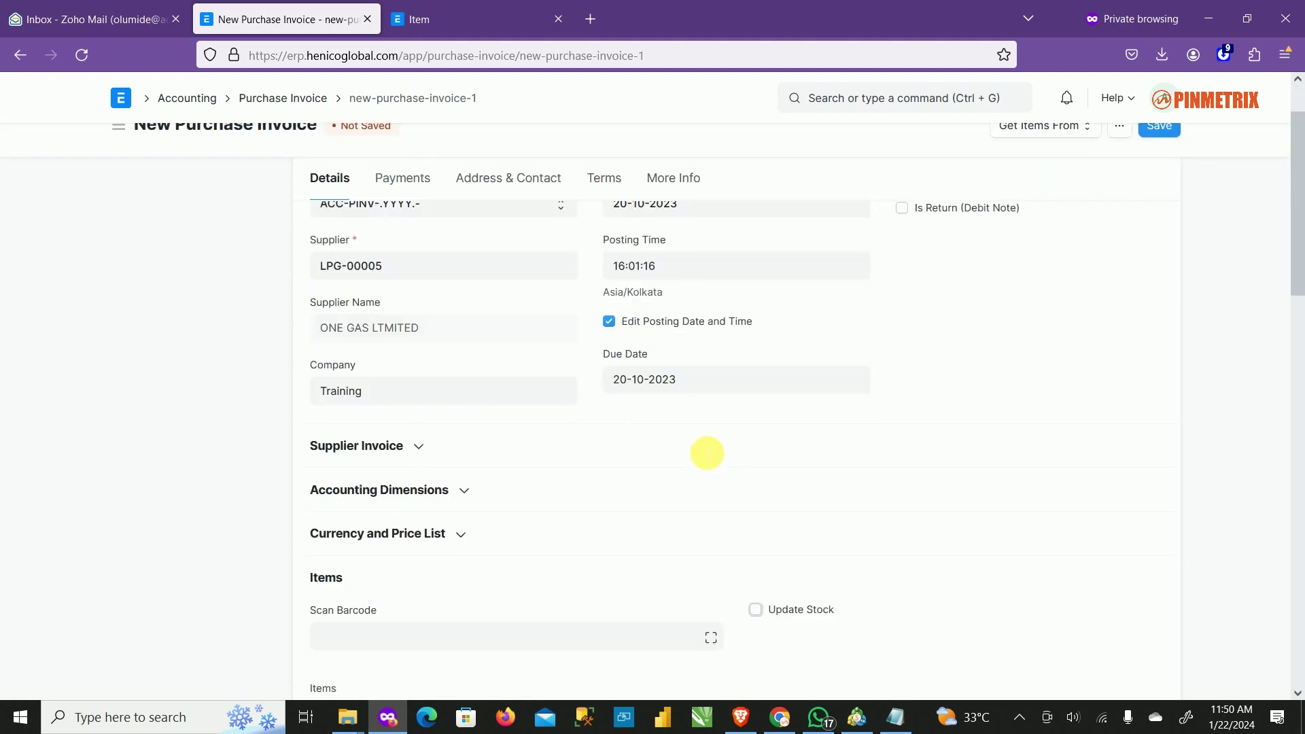
Add Laptop as the invoice's first item with a rate of 650,000 NGN.
click(510, 563)
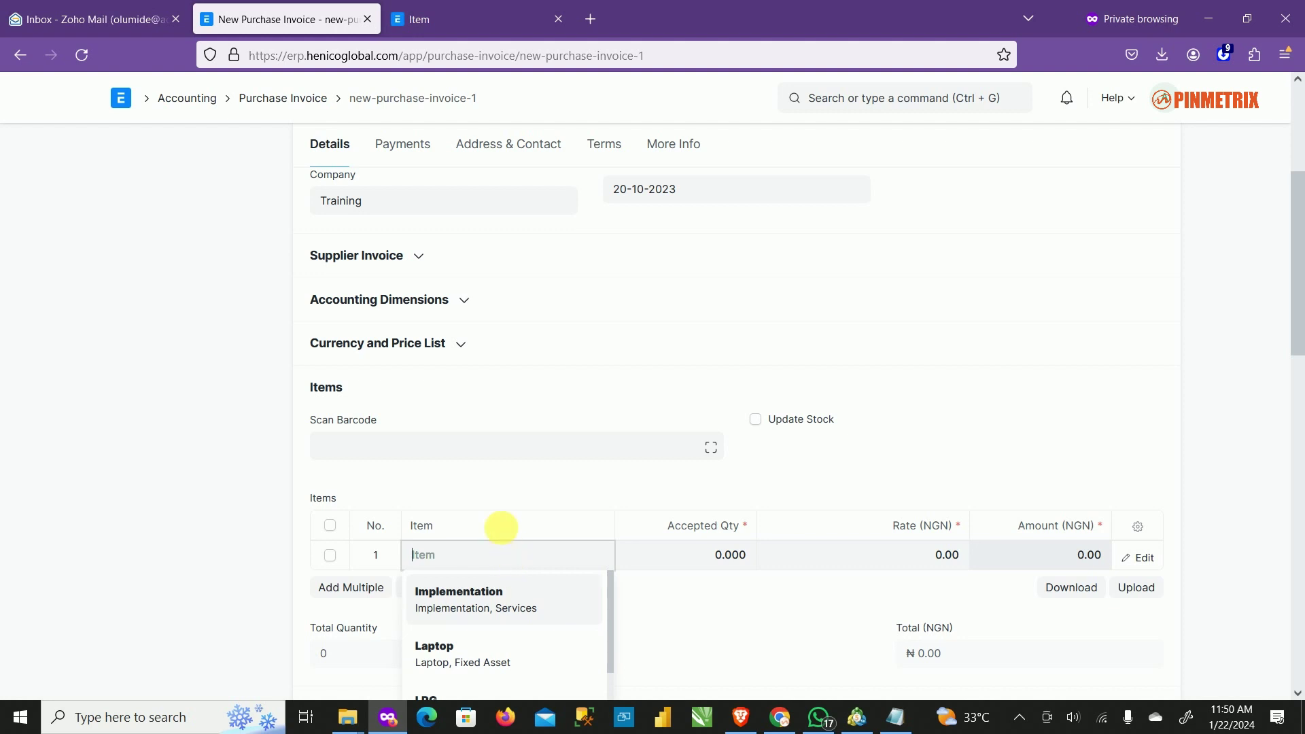
scroll(534, 525, down, 3)
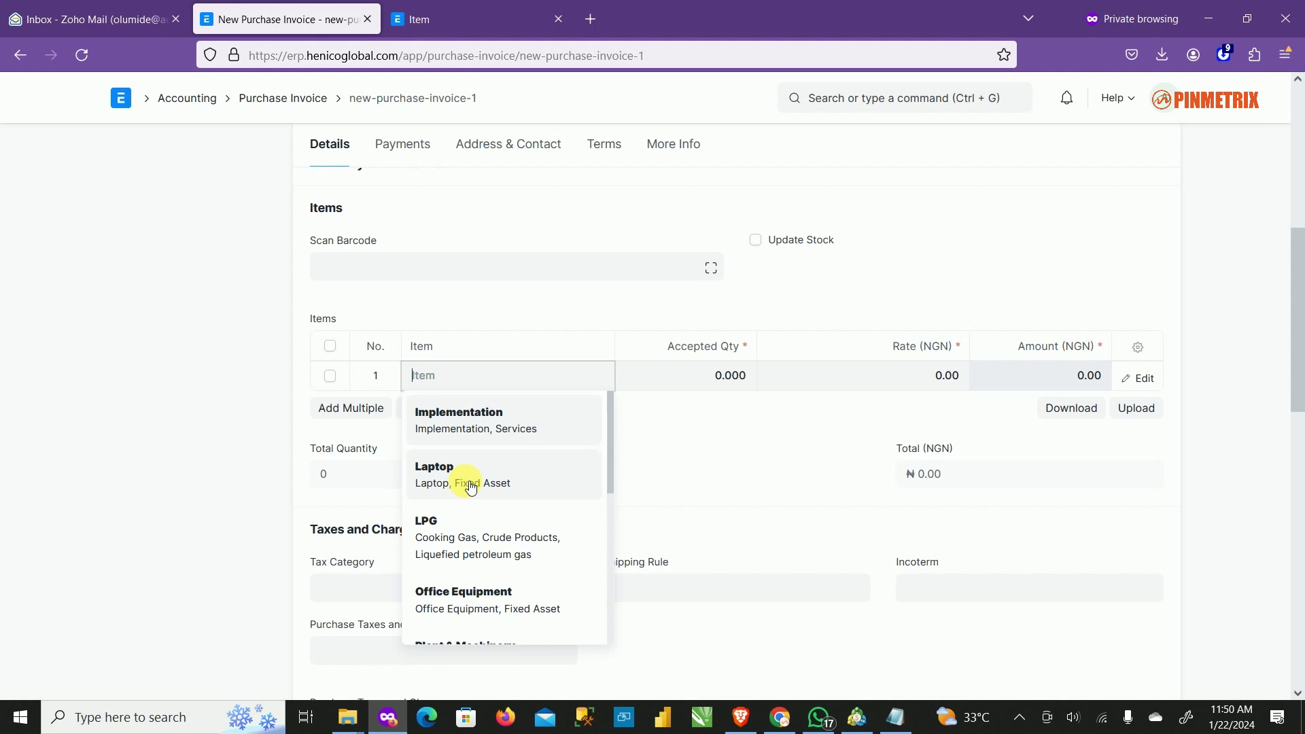
click(470, 484)
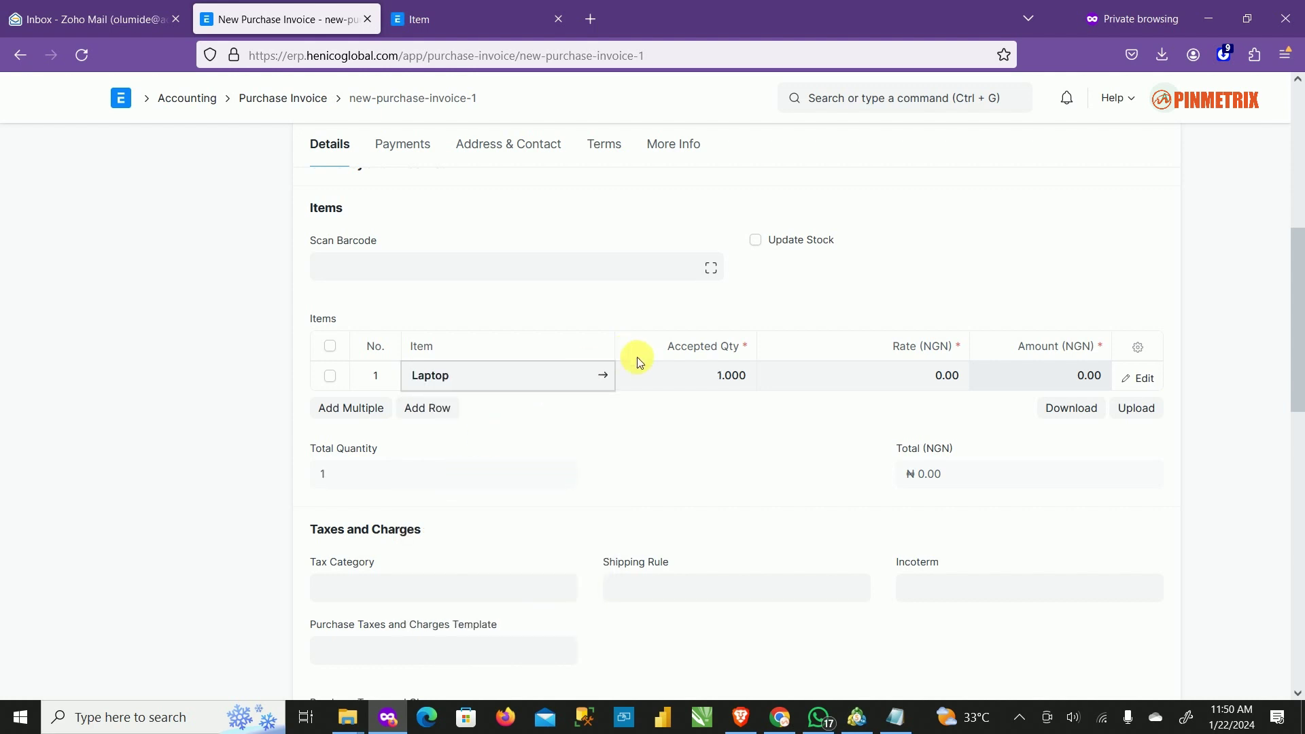
click(906, 386)
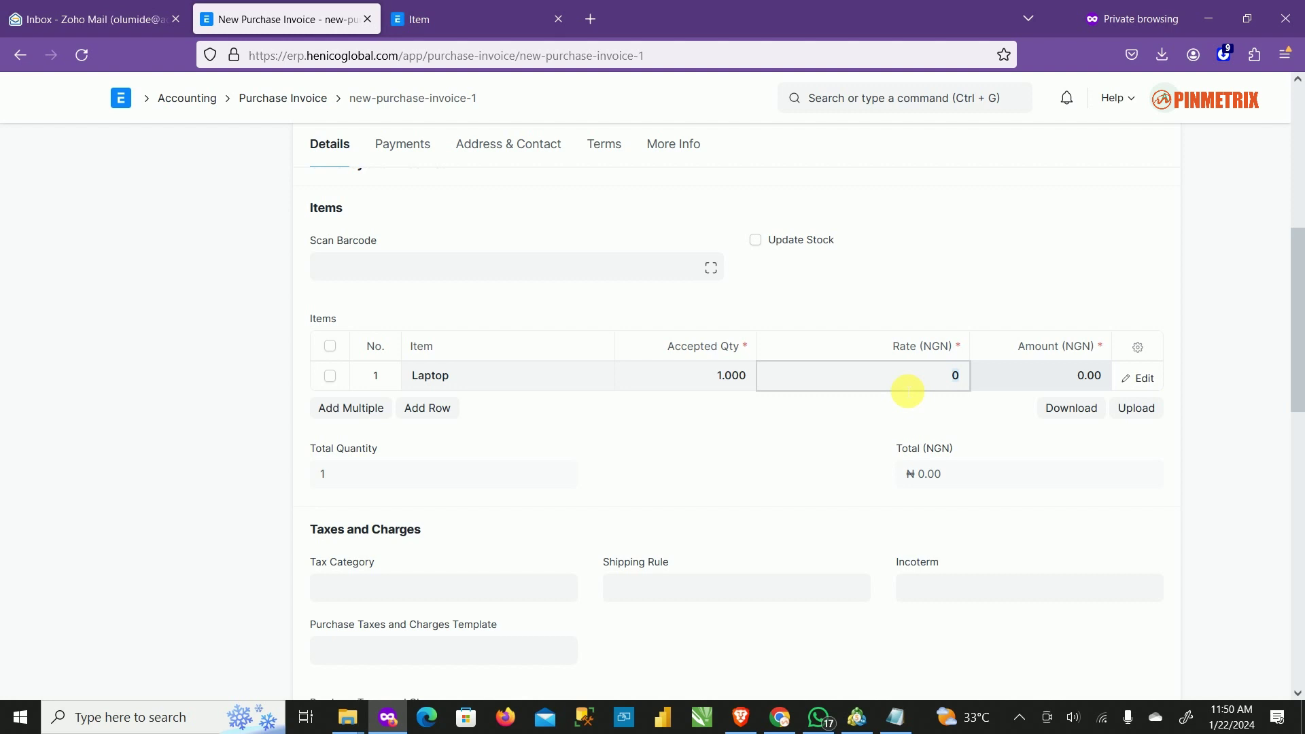
text(650000)
key(Tab)
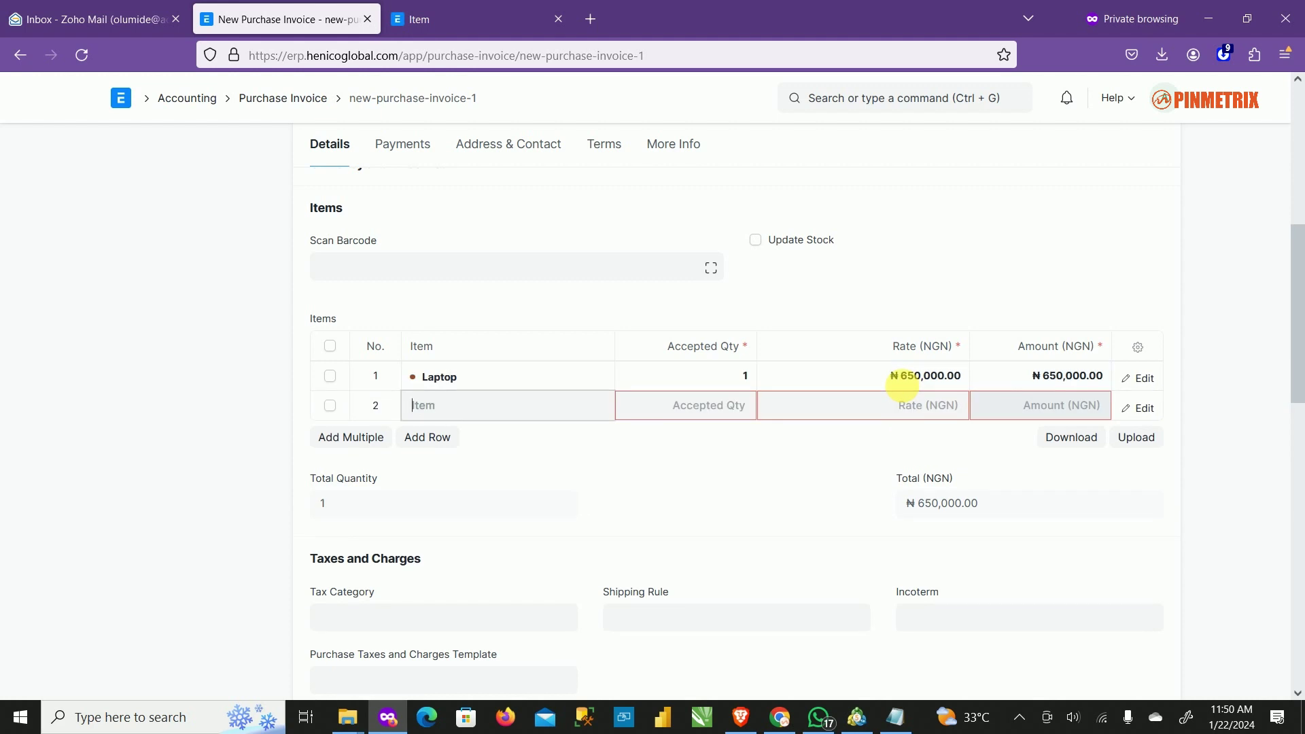
Delete the empty second row from the invoice's items table.
click(329, 406)
click(333, 438)
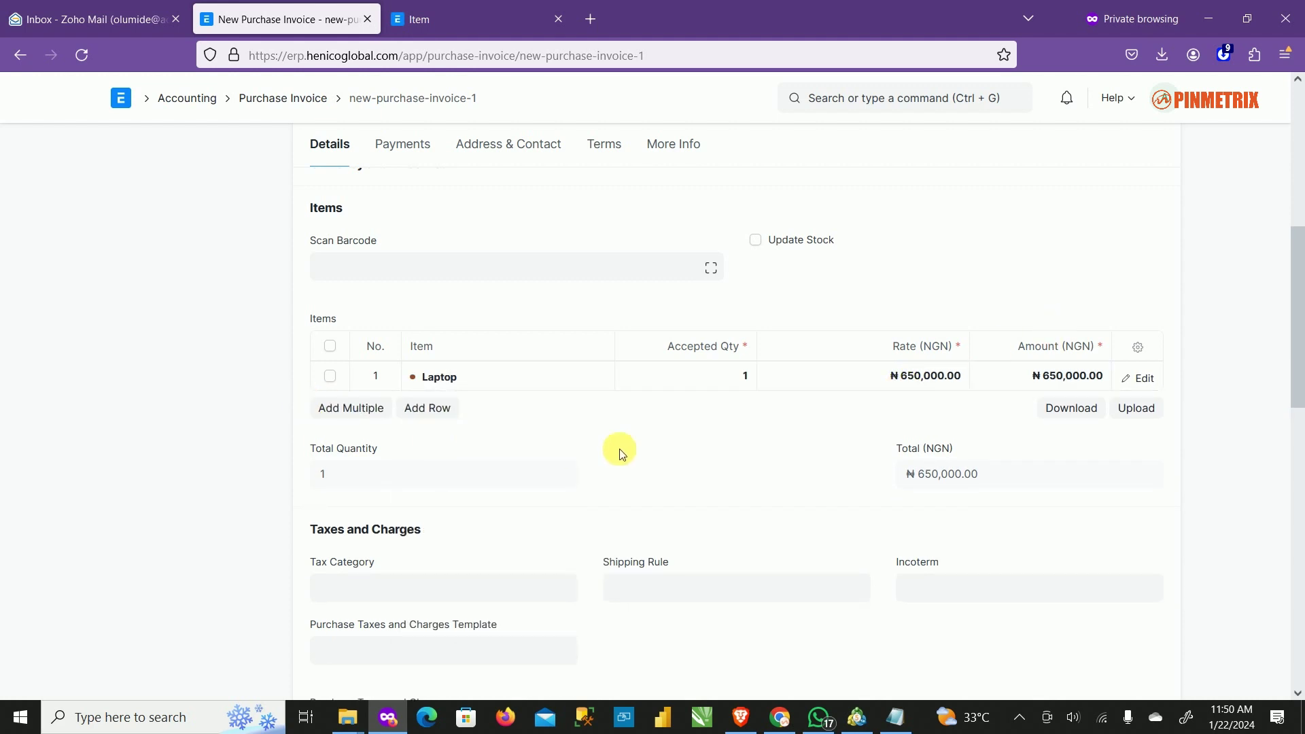
scroll(711, 367, up, 6)
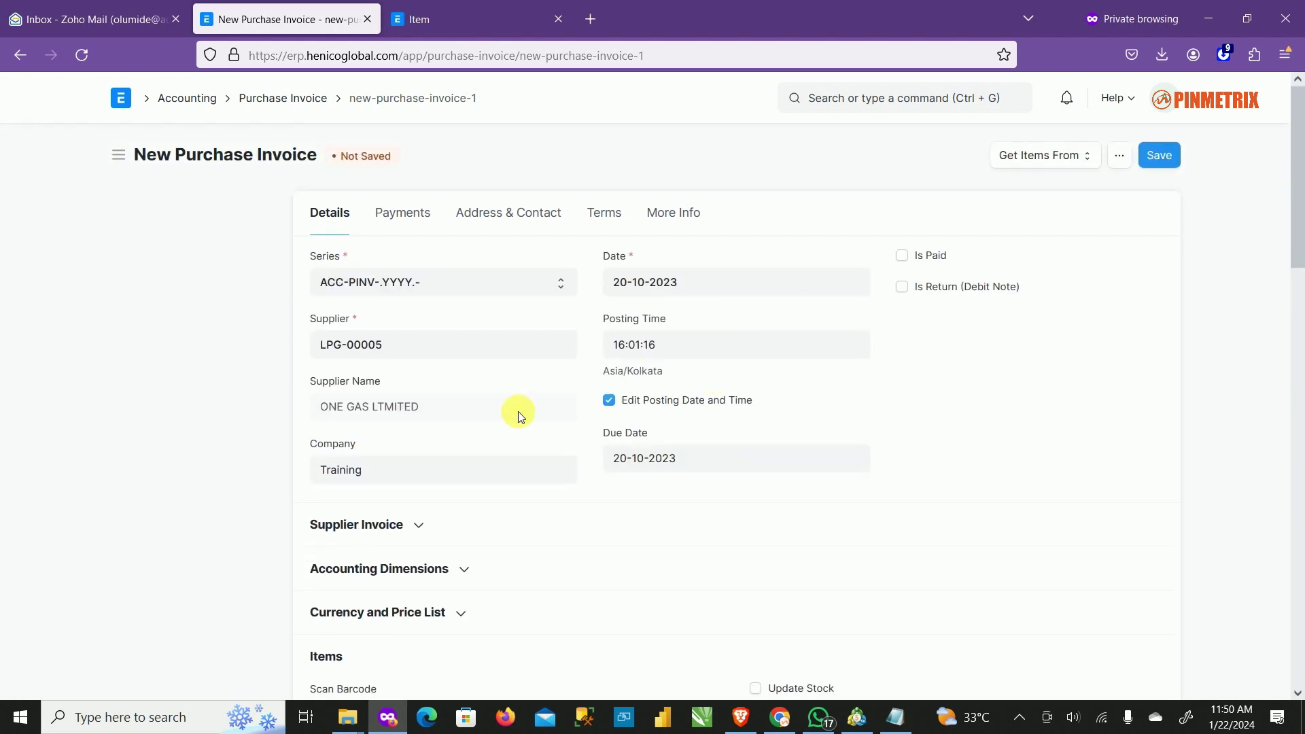
Mark the Training company's purchase invoice as paid.
scroll(496, 425, down, 3)
scroll(549, 440, up, 3)
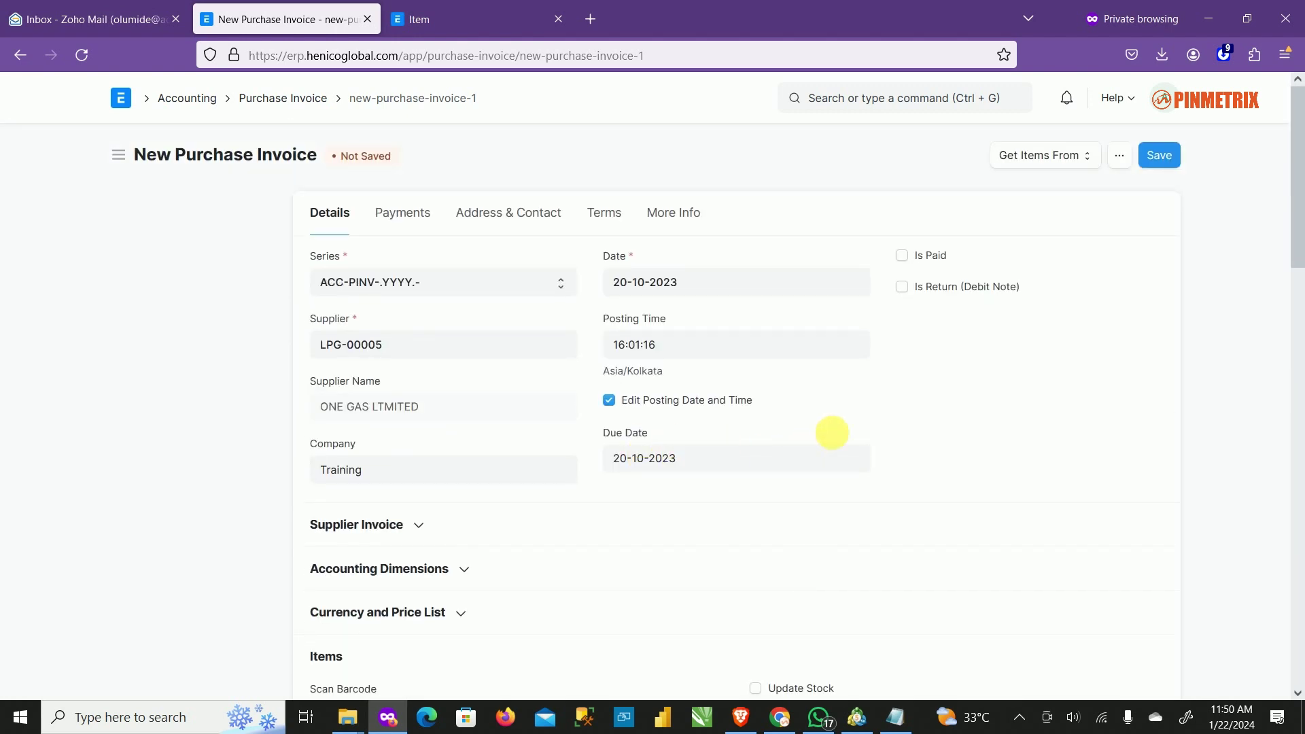
scroll(868, 356, down, 6)
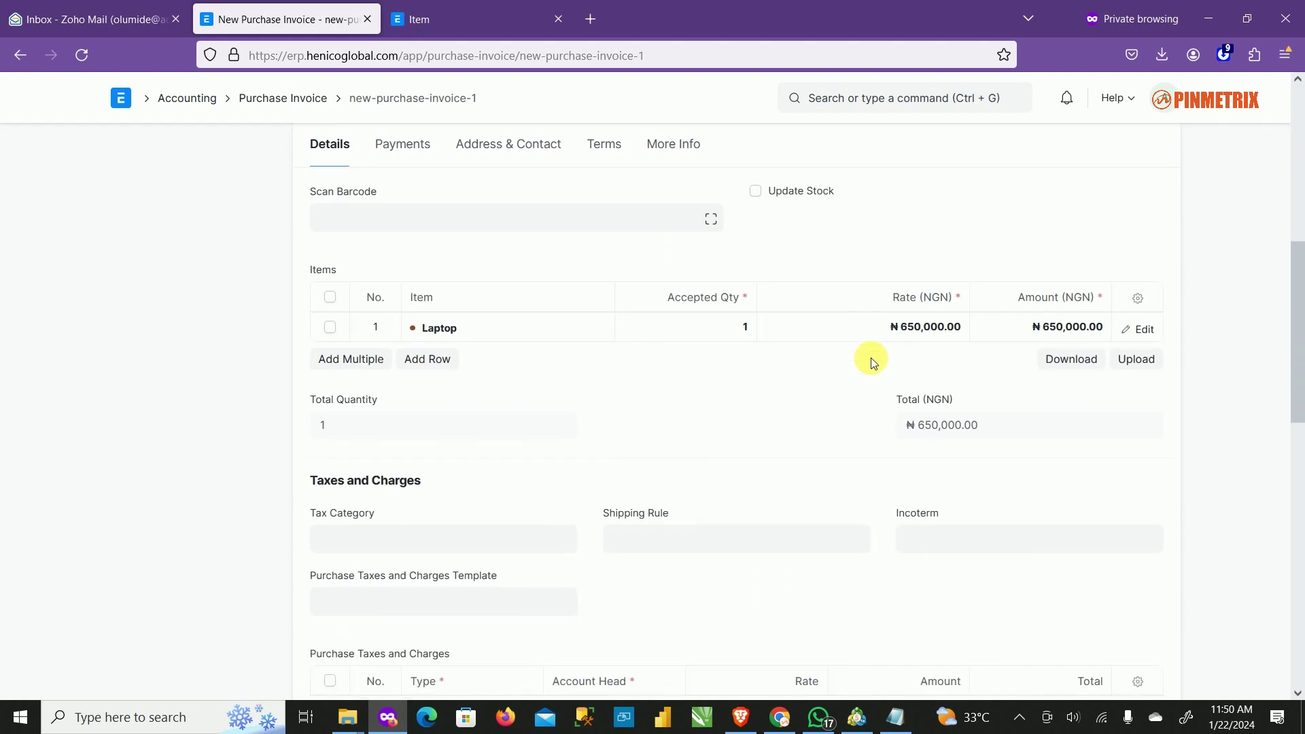
scroll(870, 358, down, 3)
scroll(867, 357, up, 9)
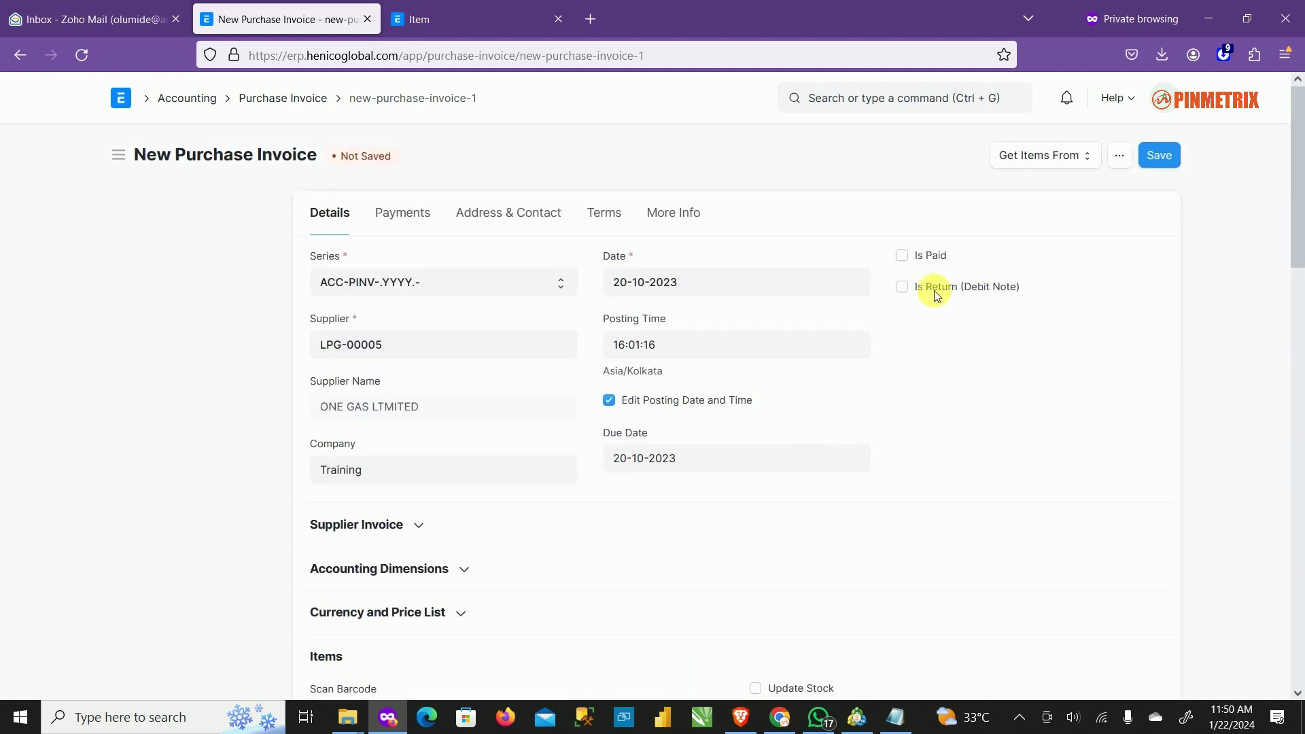
click(901, 255)
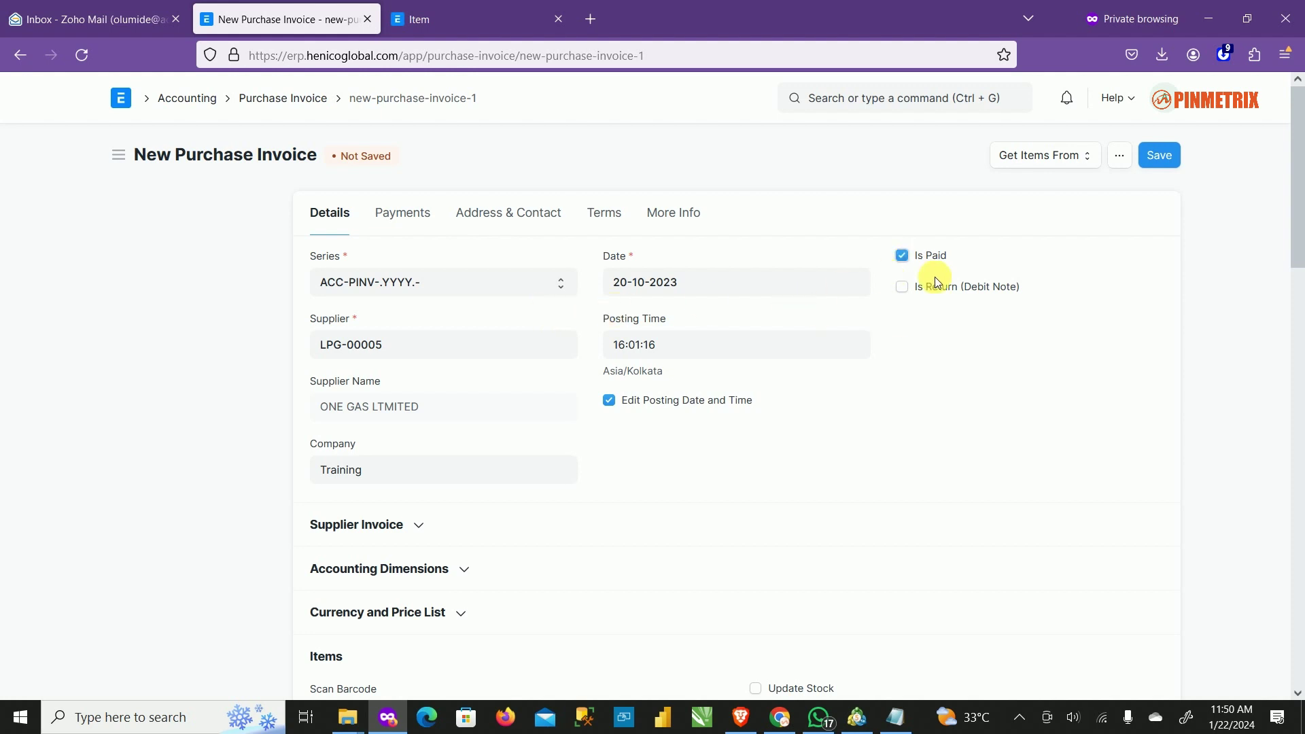
click(902, 255)
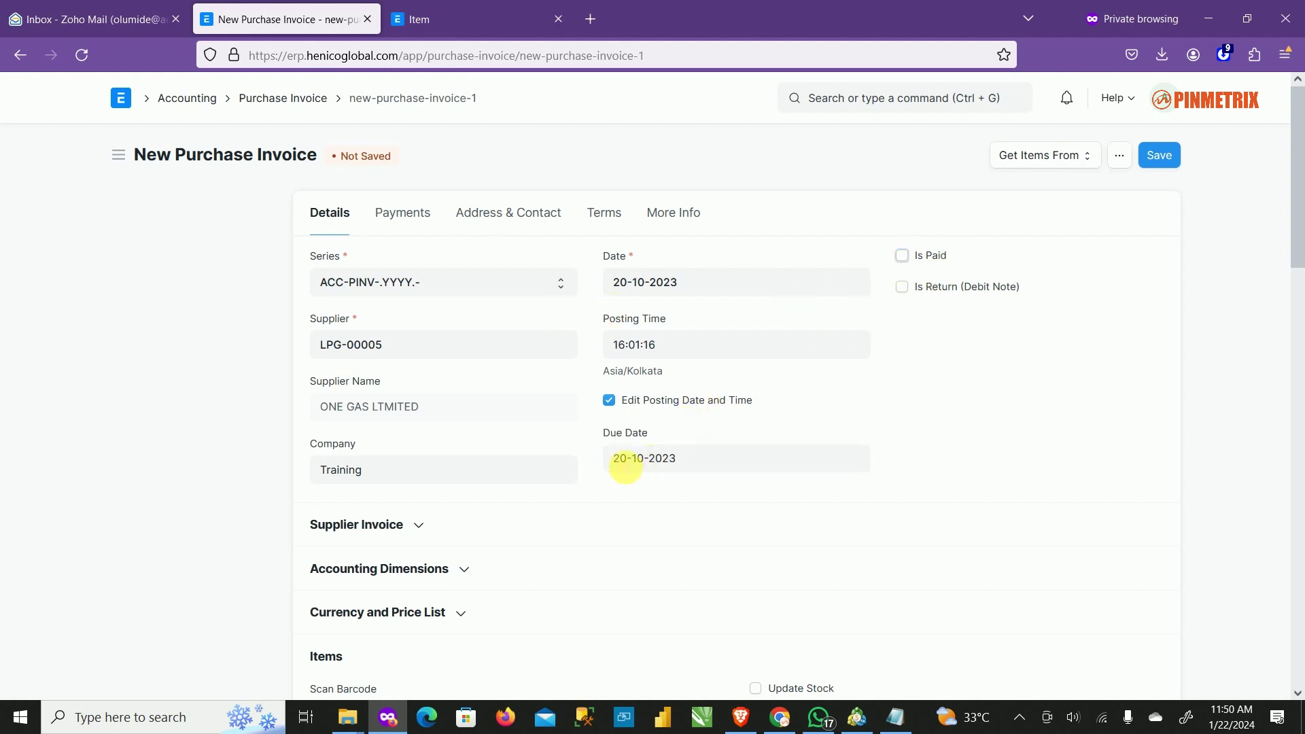
click(902, 255)
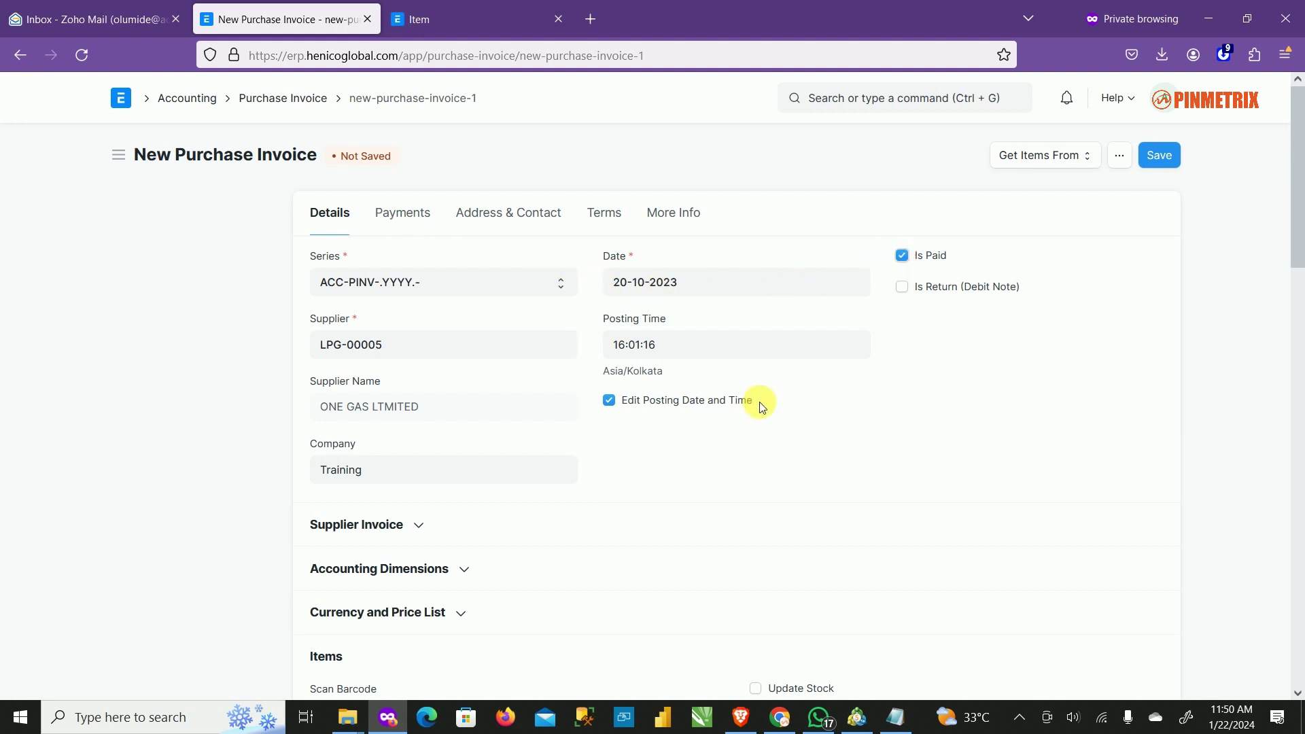
Check the invoice's totals and try to save the purchase invoice.
scroll(757, 406, down, 6)
scroll(757, 411, down, 2)
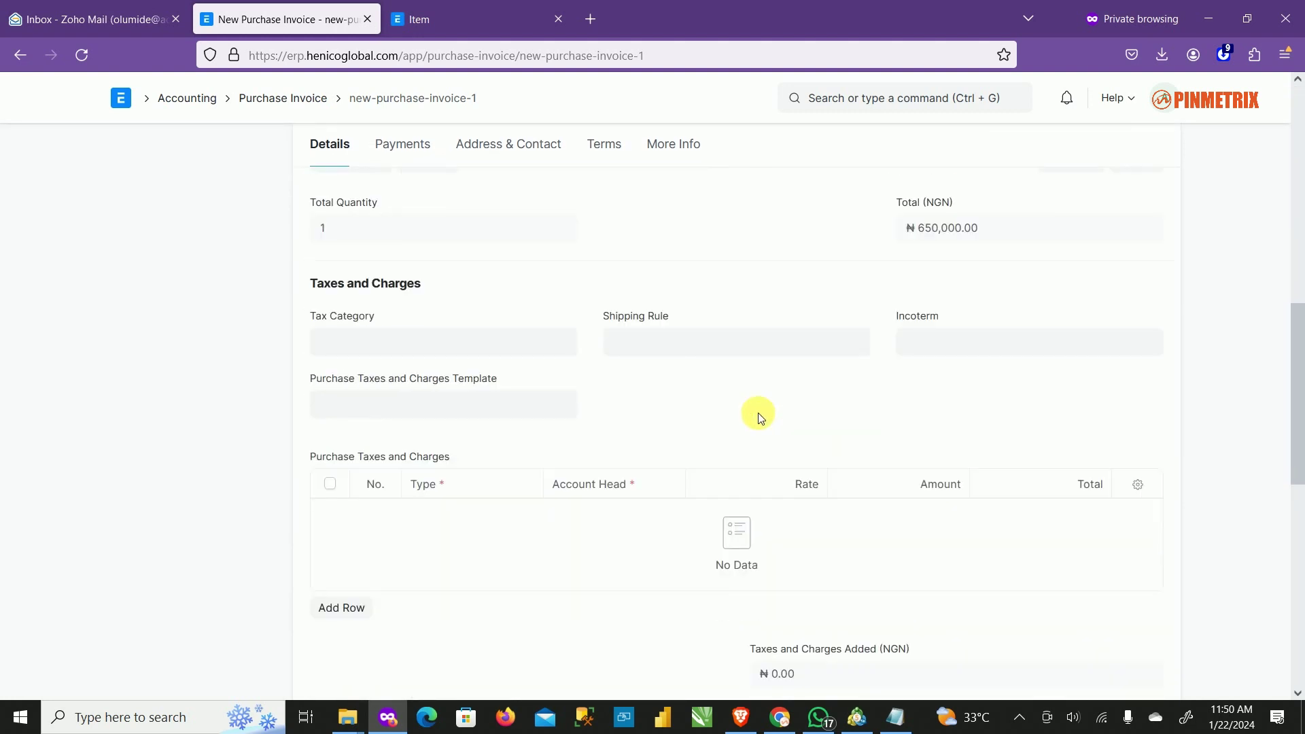
scroll(757, 413, down, 6)
scroll(757, 413, down, 2)
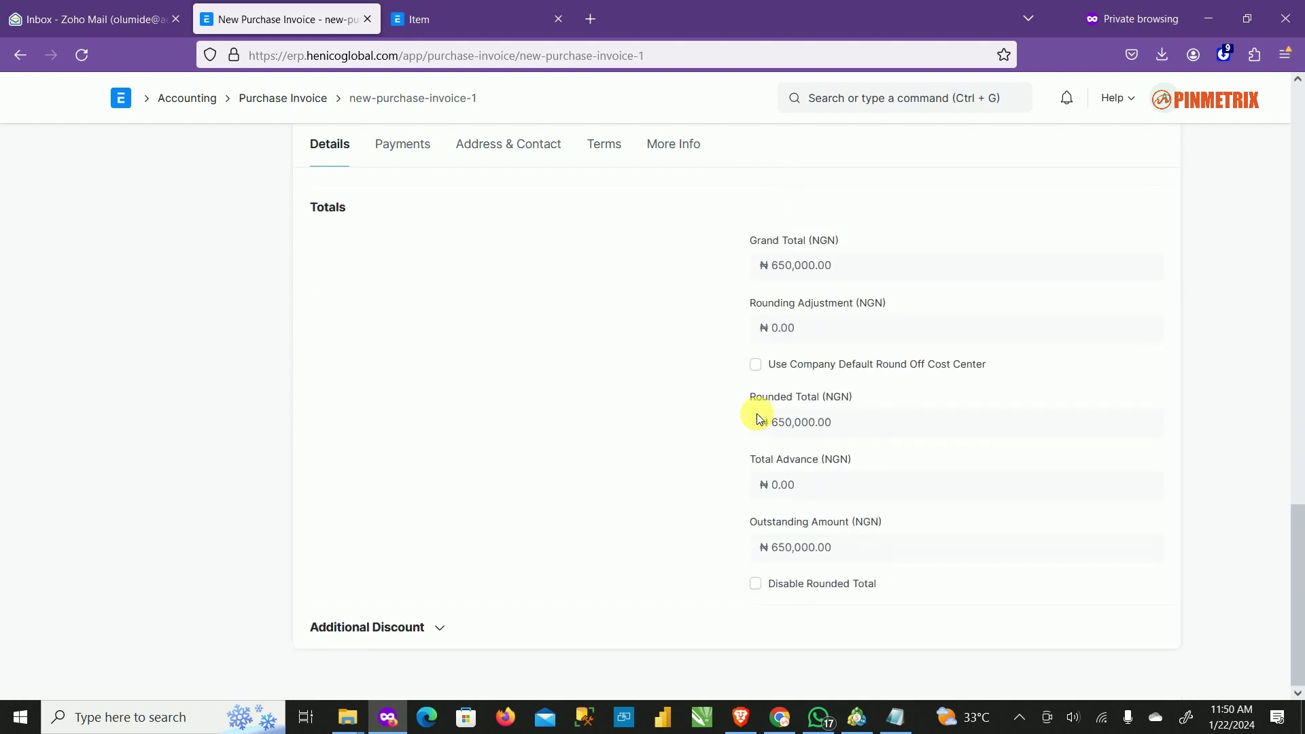
scroll(758, 418, up, 15)
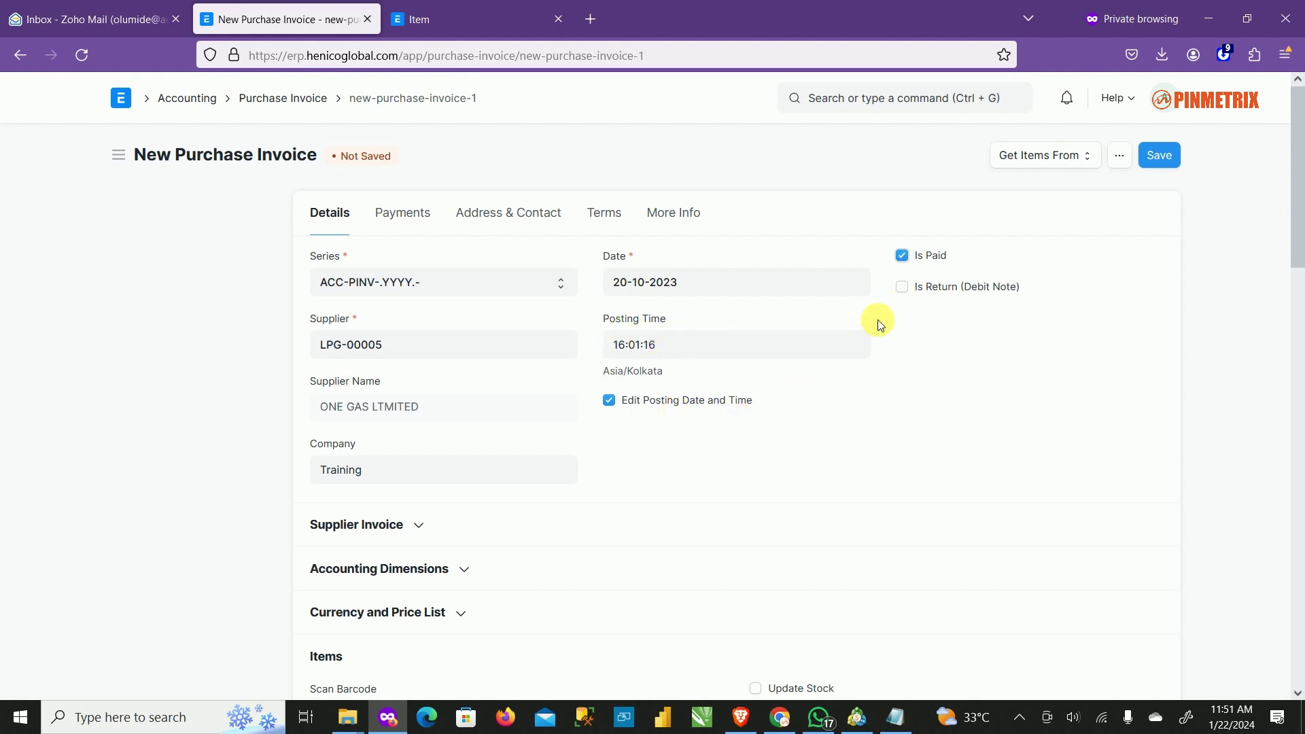
click(1166, 156)
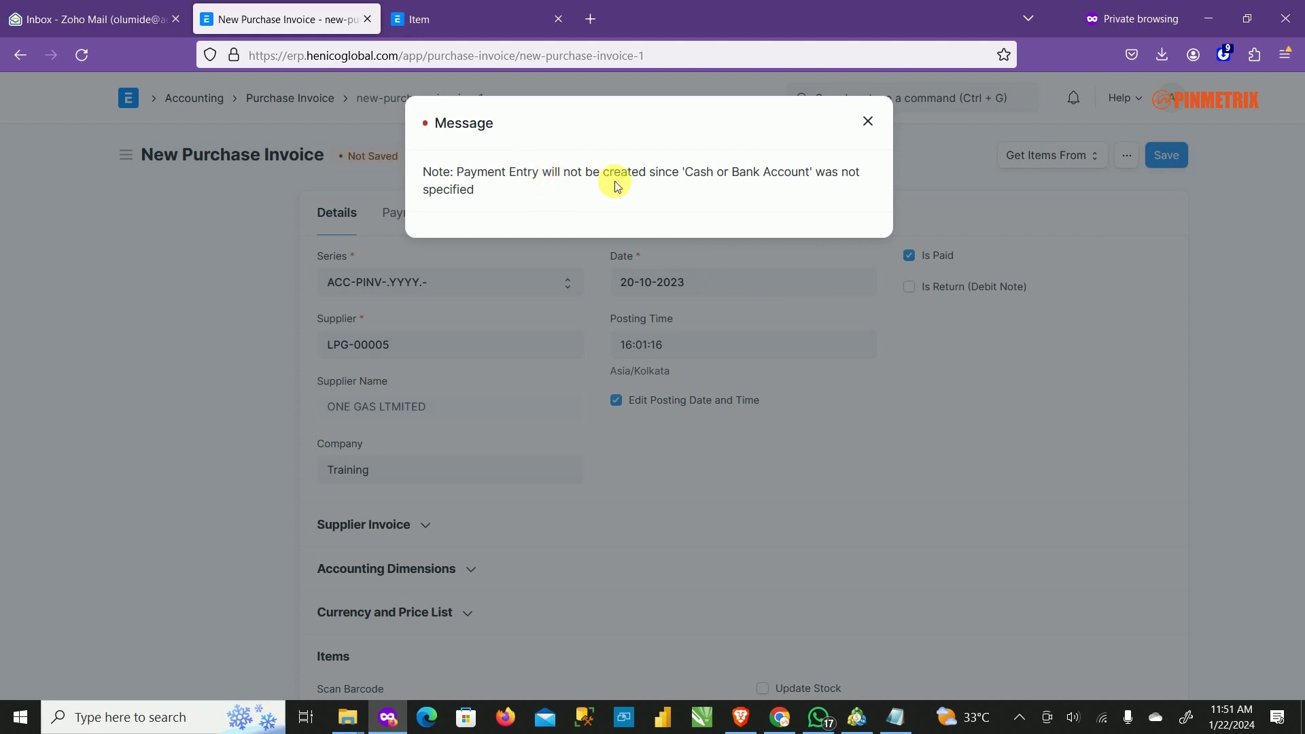
click(868, 121)
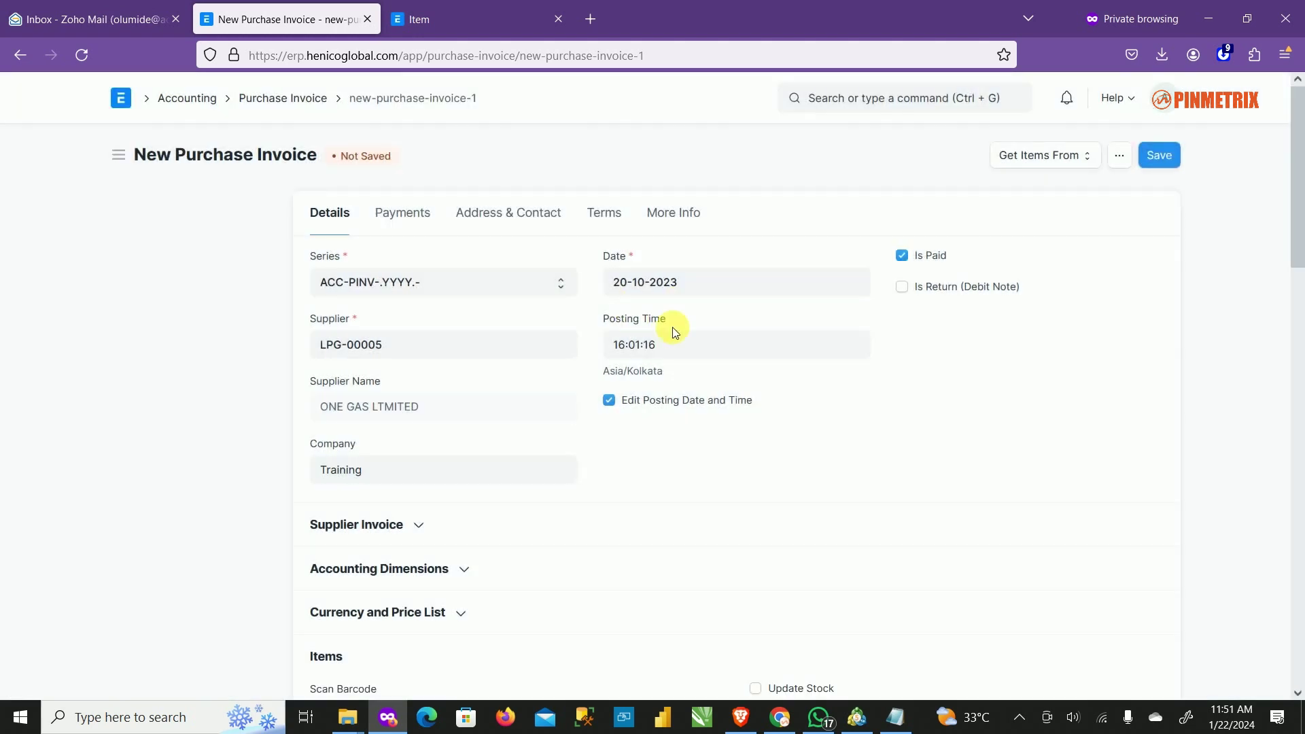
Set the invoice's mode of payment to Ecobank in its payment details.
click(408, 222)
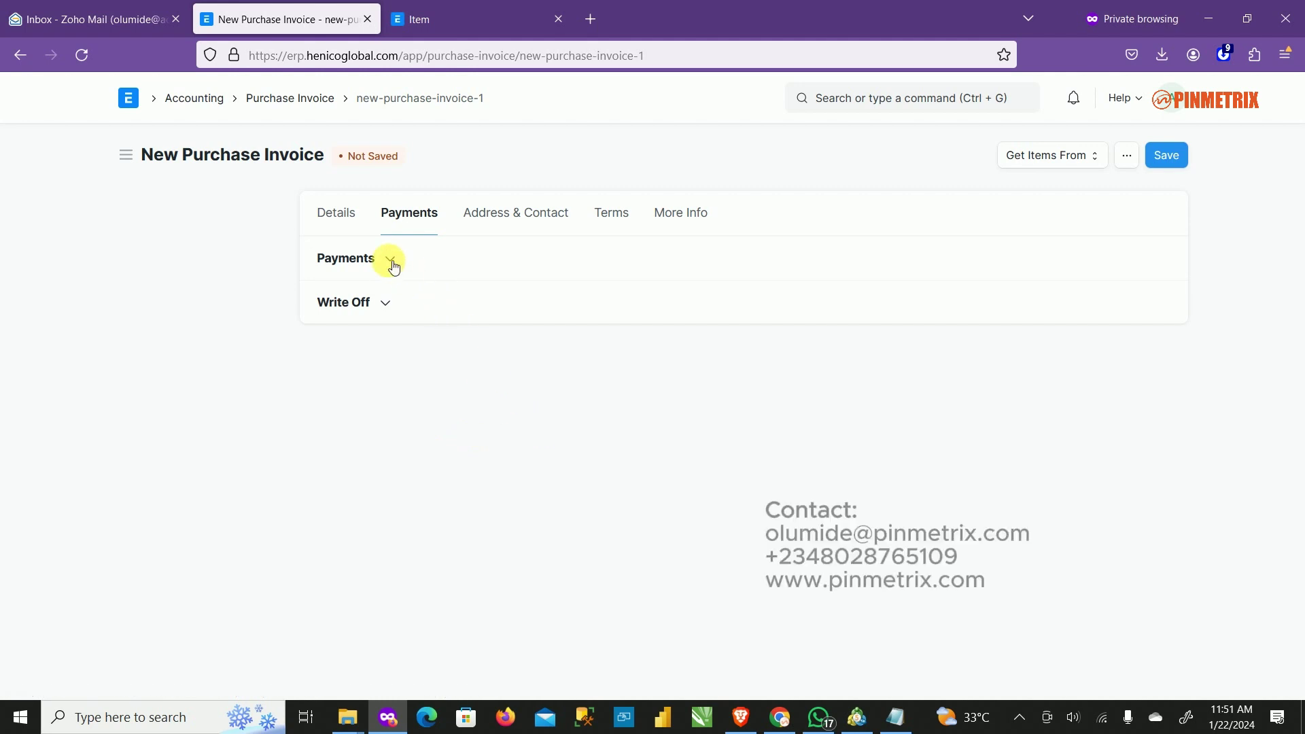
click(392, 262)
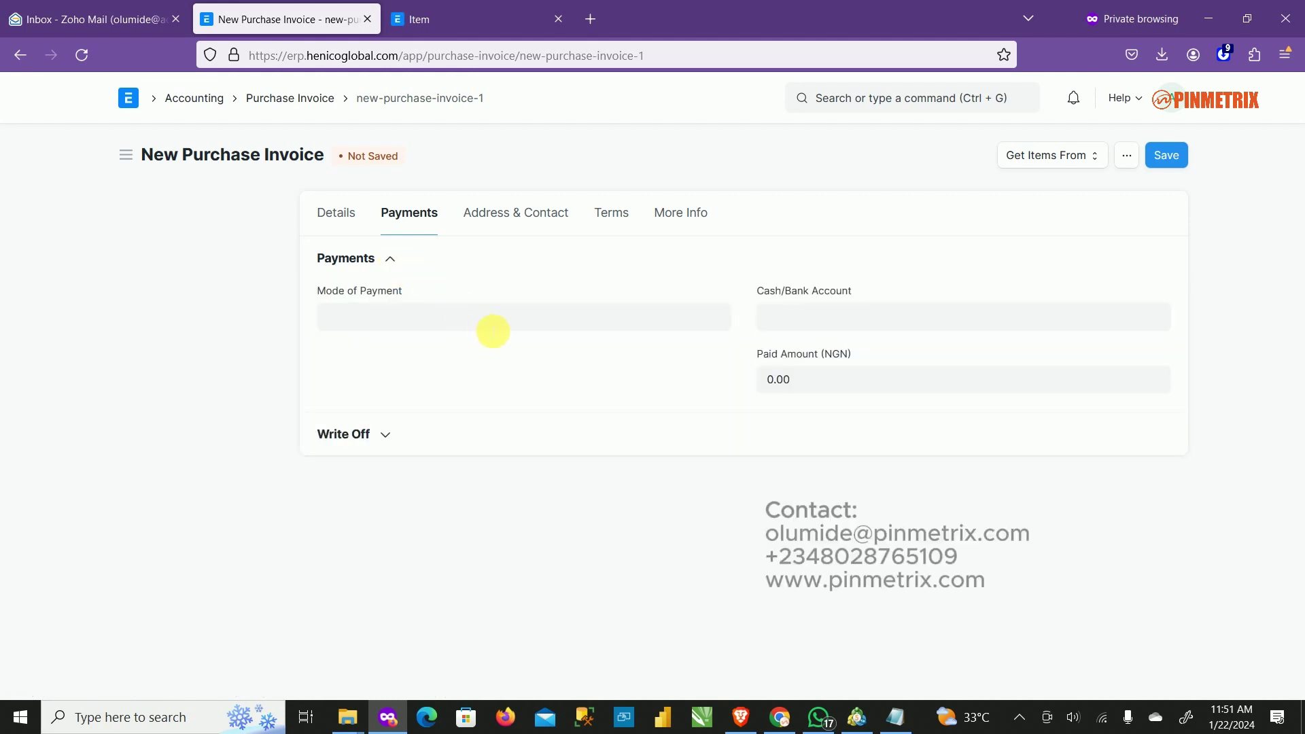
click(491, 323)
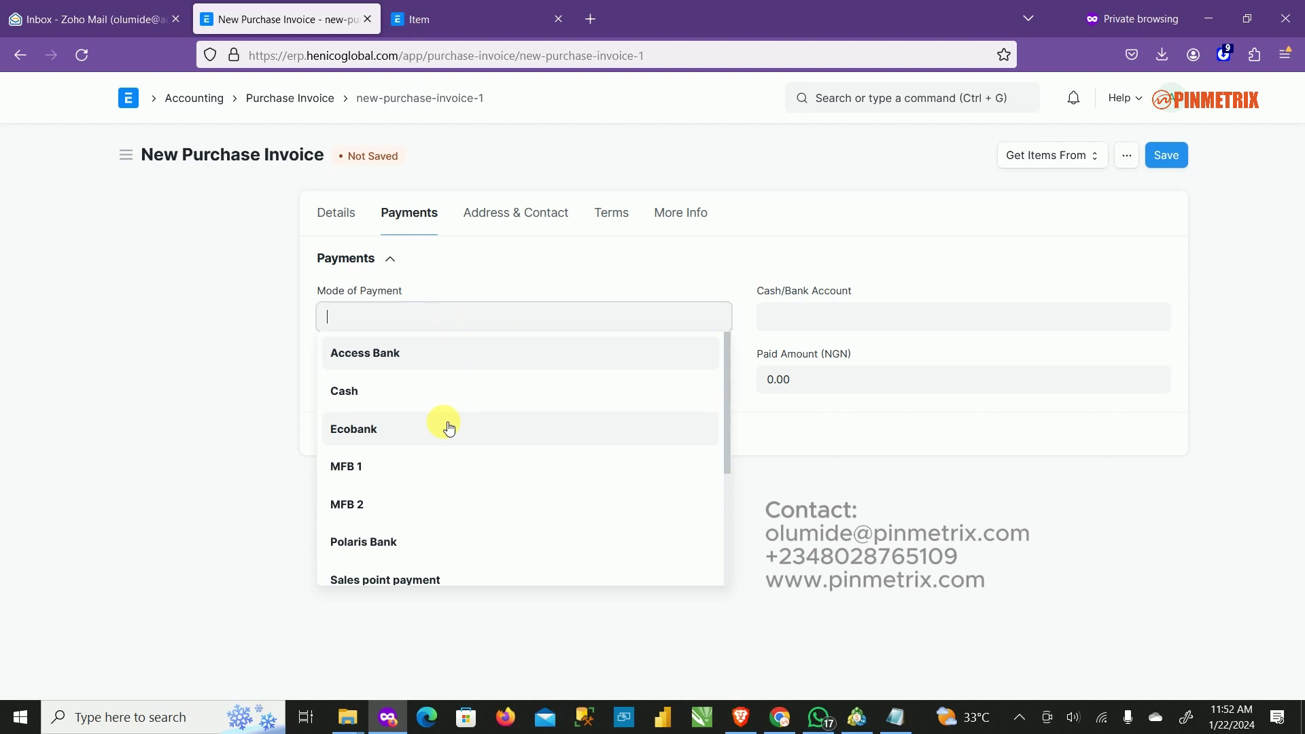
scroll(447, 424, down, 3)
scroll(446, 423, up, 3)
click(424, 441)
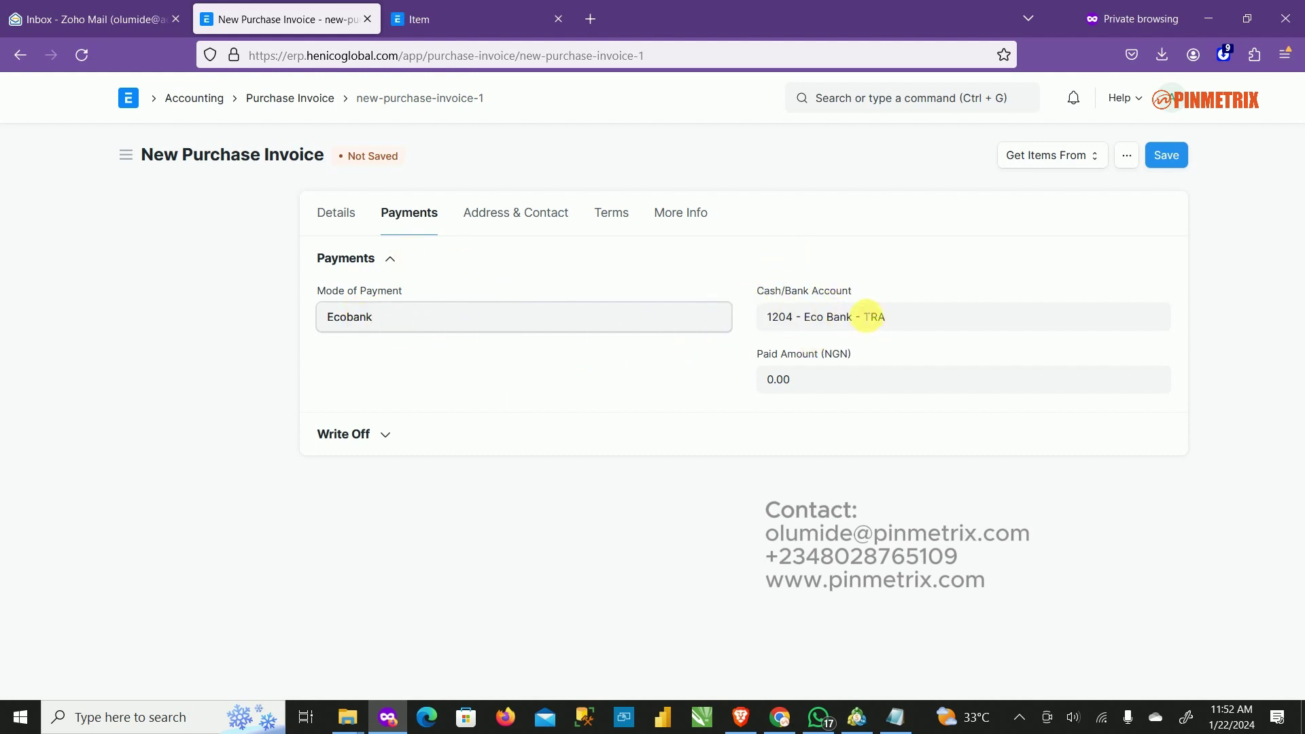
click(898, 319)
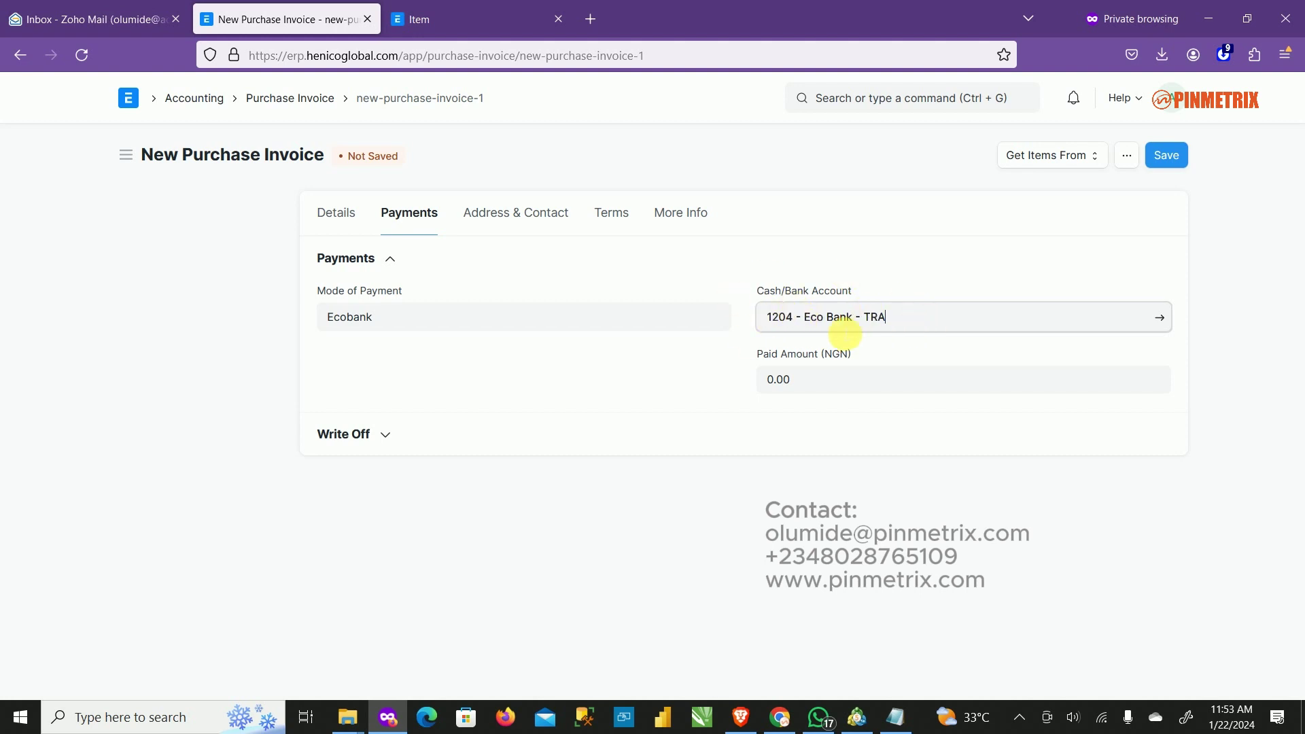
click(683, 316)
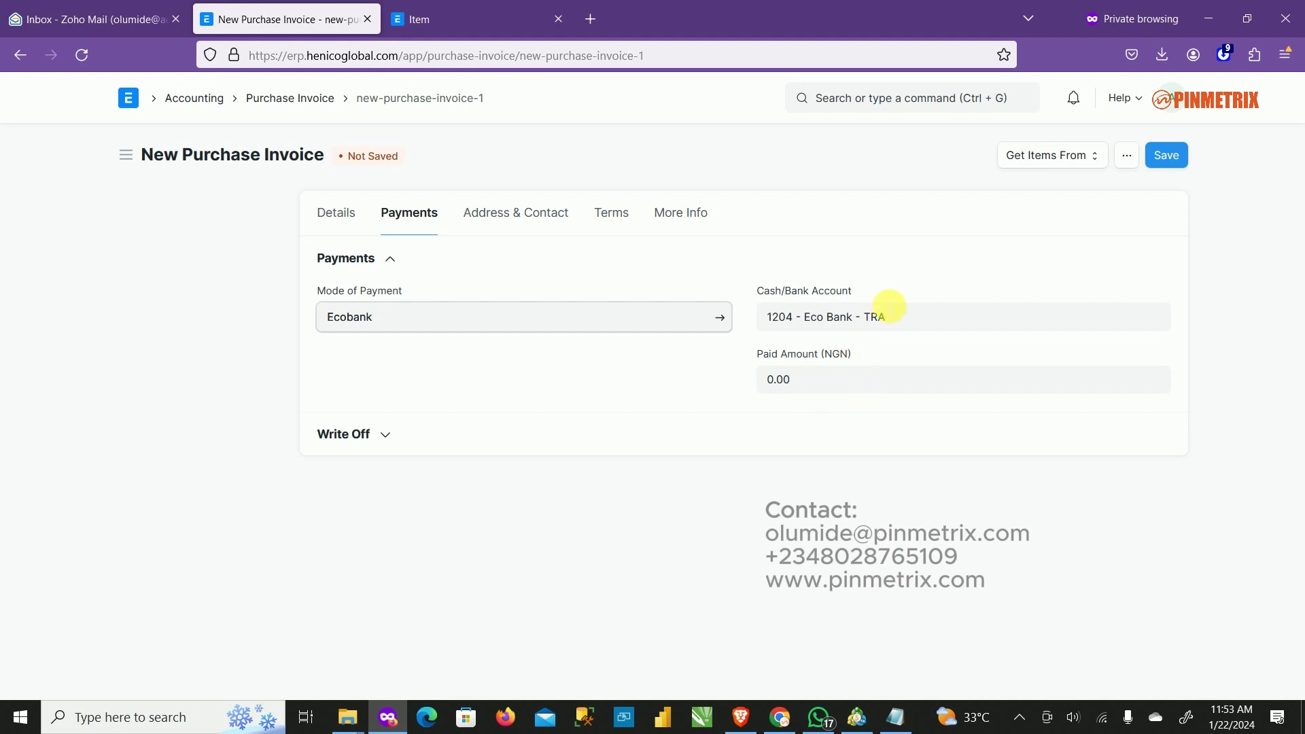
Set the invoice's paid amount to 650,000.00 NGN.
click(846, 363)
click(845, 382)
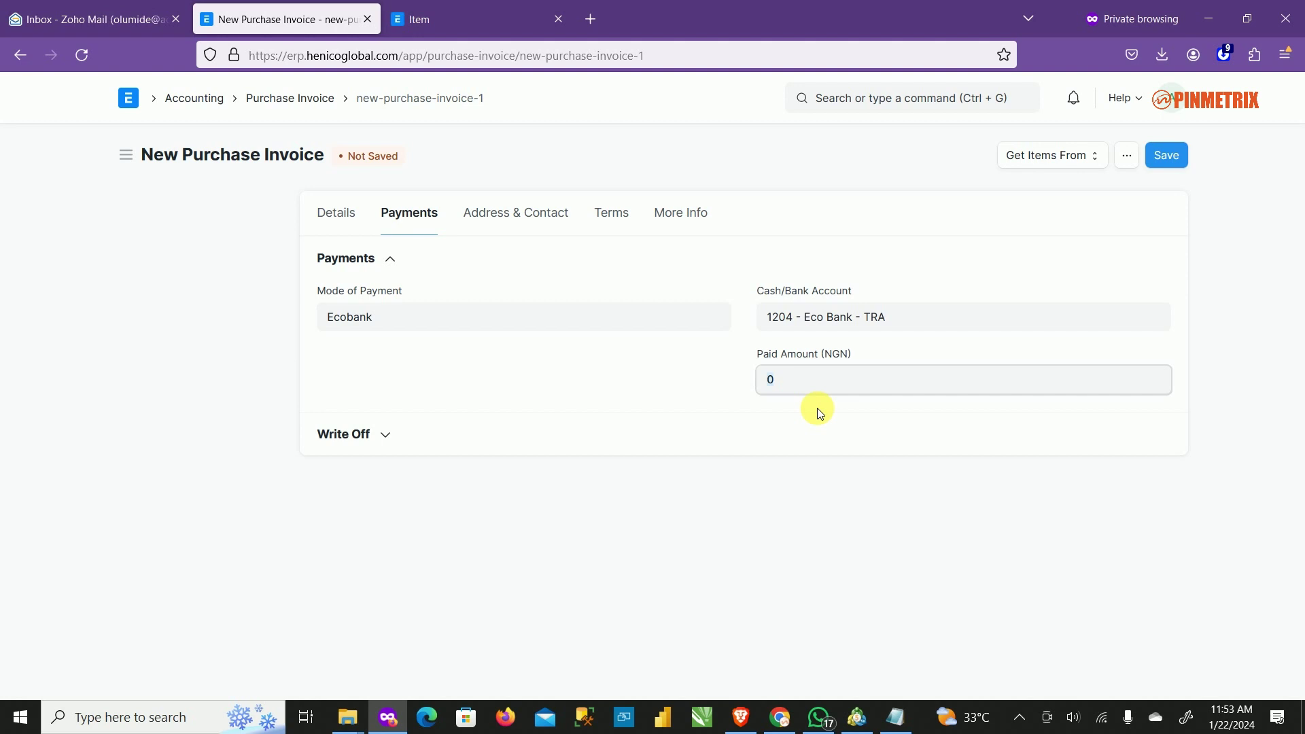
text(650,000.00)
click(599, 318)
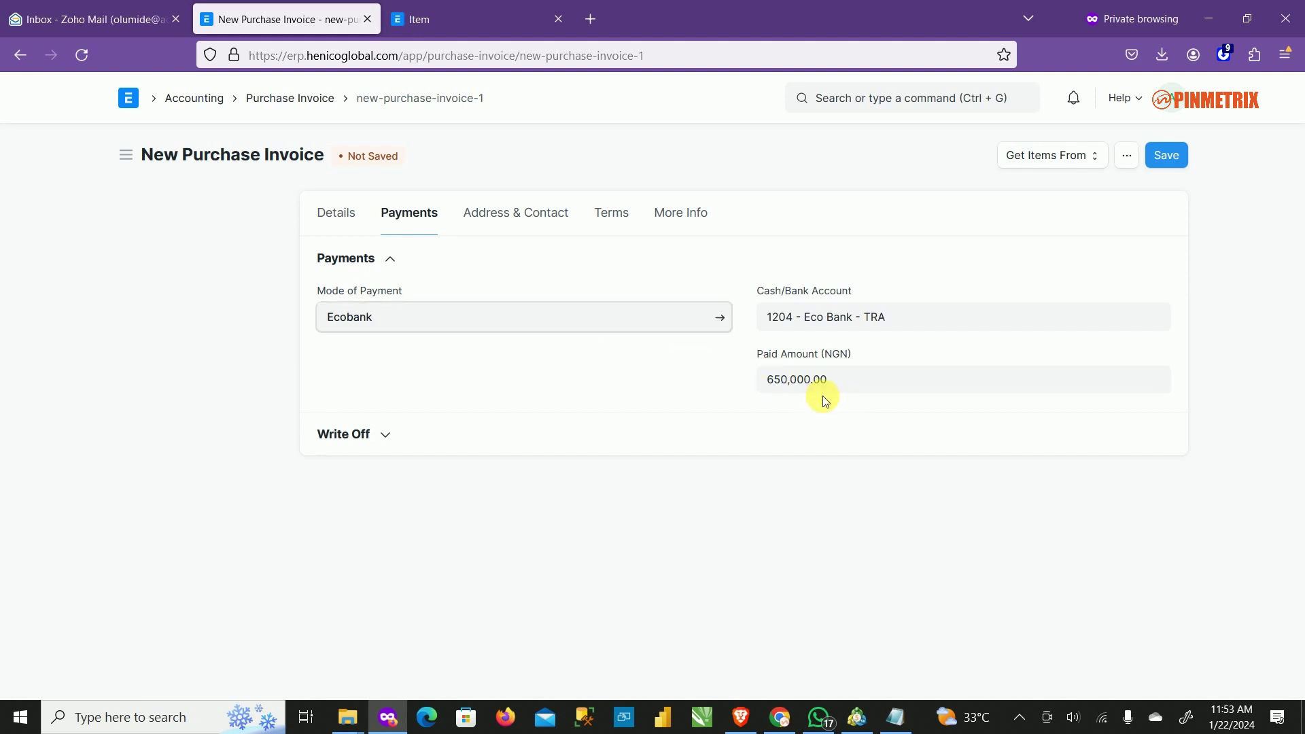
Check the Laptop amount against the payment details and save the purchase invoice.
click(349, 215)
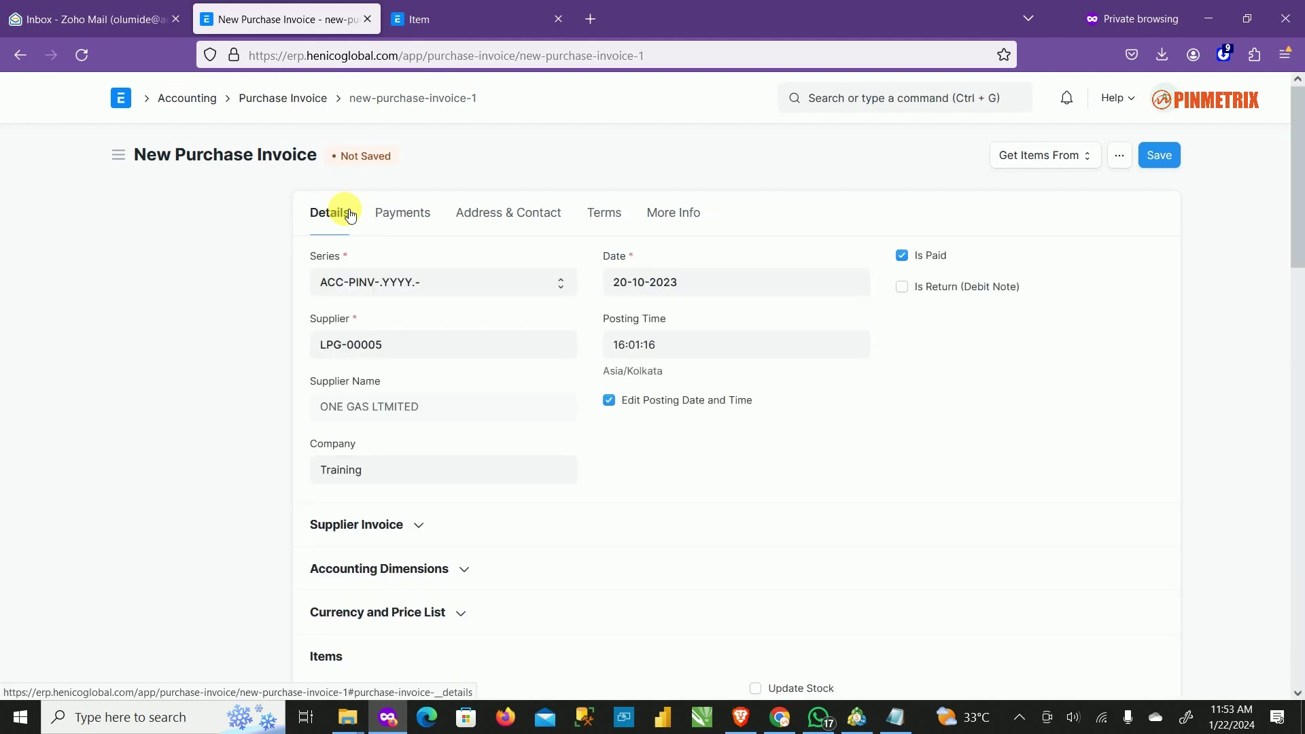
scroll(782, 476, down, 5)
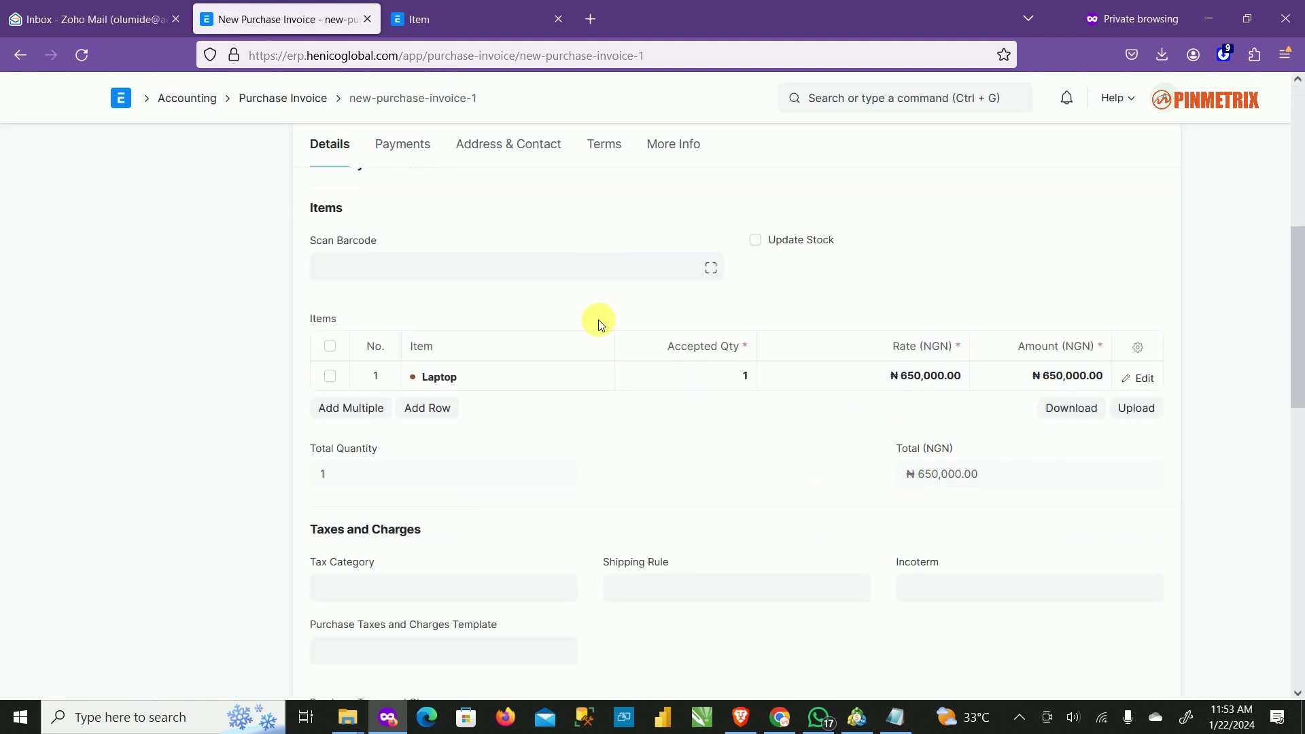
scroll(599, 324, up, 5)
click(431, 226)
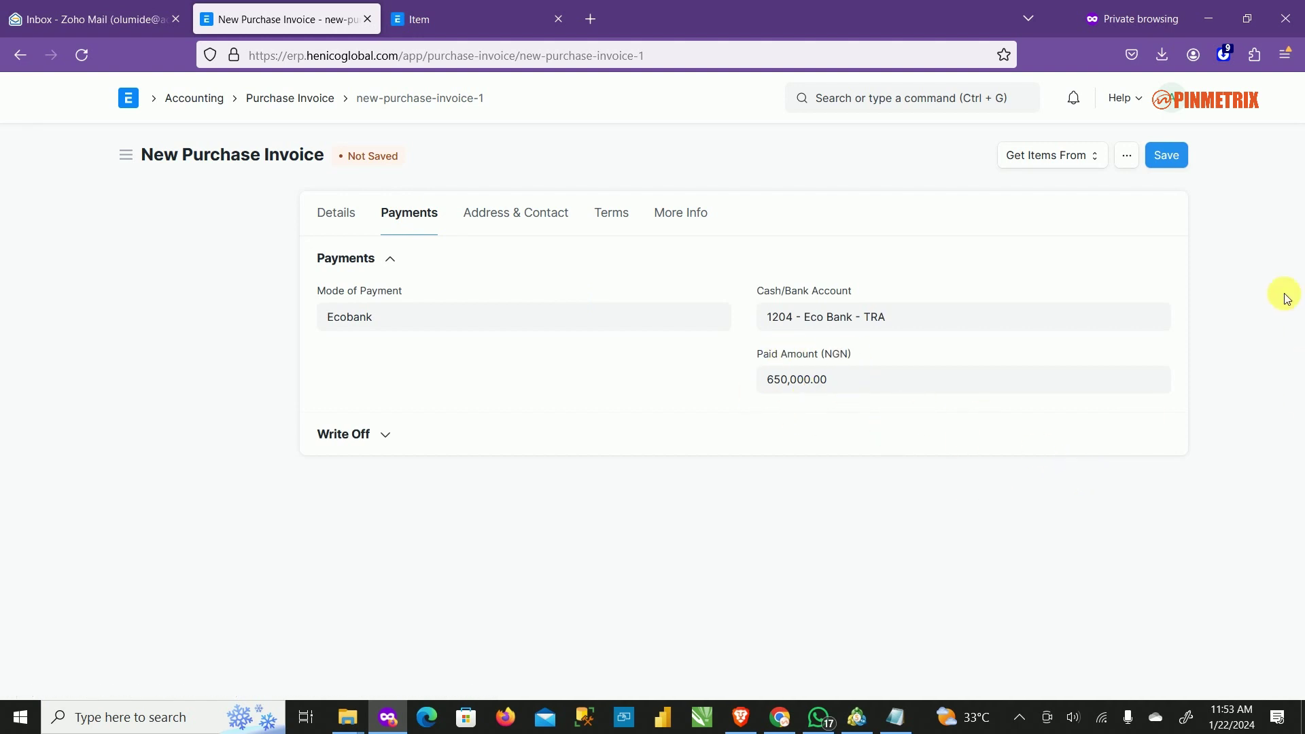
click(1163, 154)
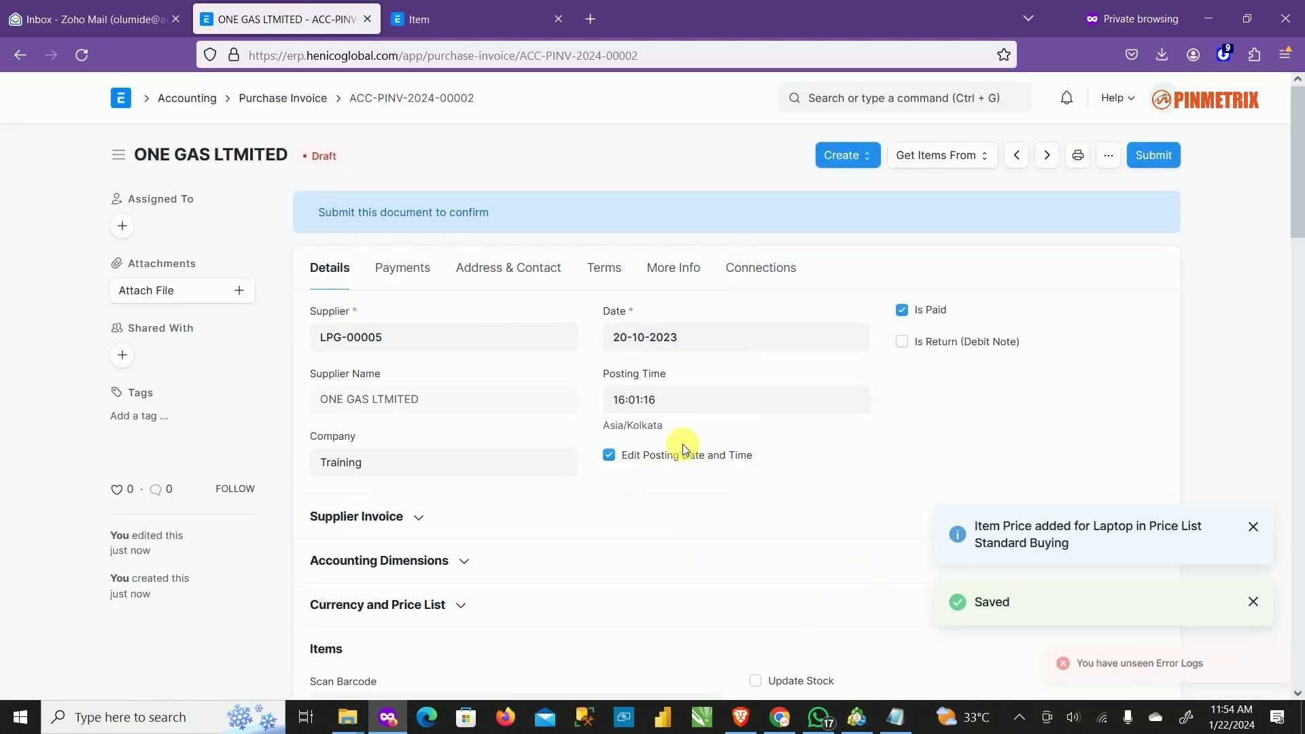
Review the saved draft's item and payment details and permanently submit the purchase invoice.
scroll(904, 454, down, 6)
scroll(907, 456, up, 2)
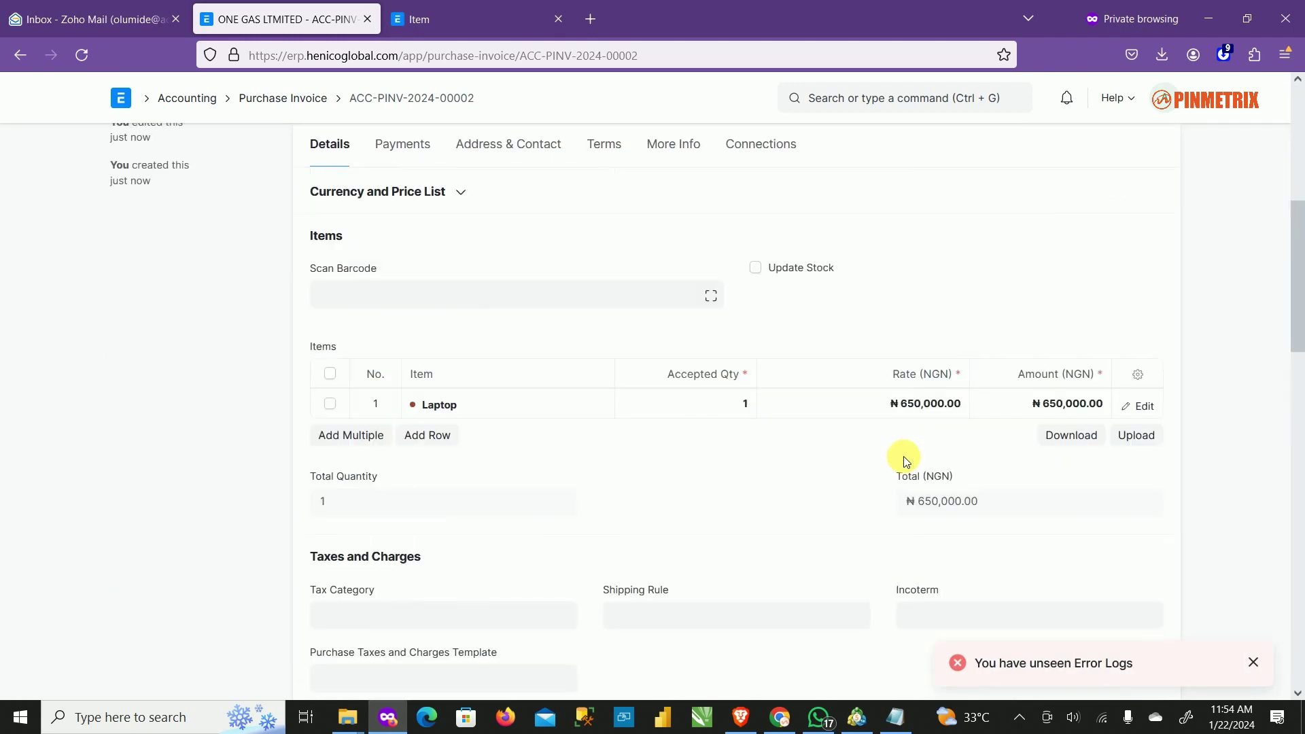
scroll(960, 355, up, 5)
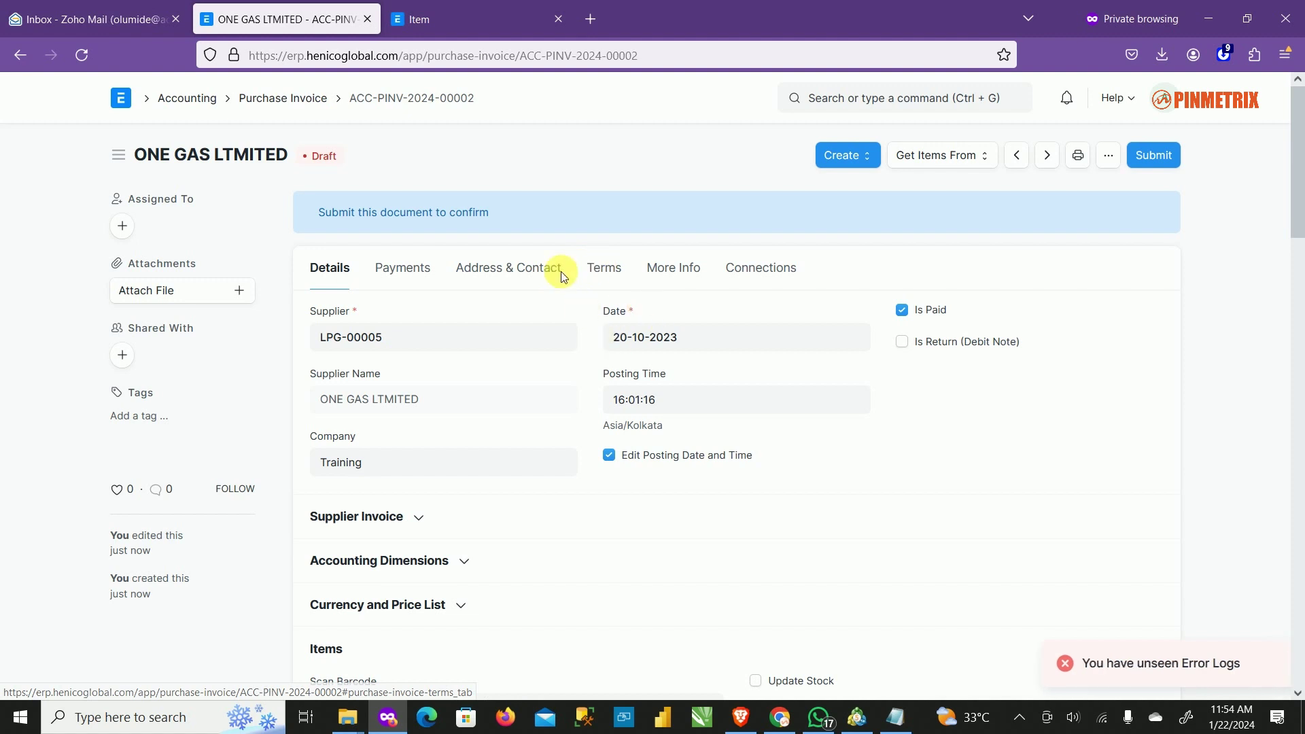
click(391, 267)
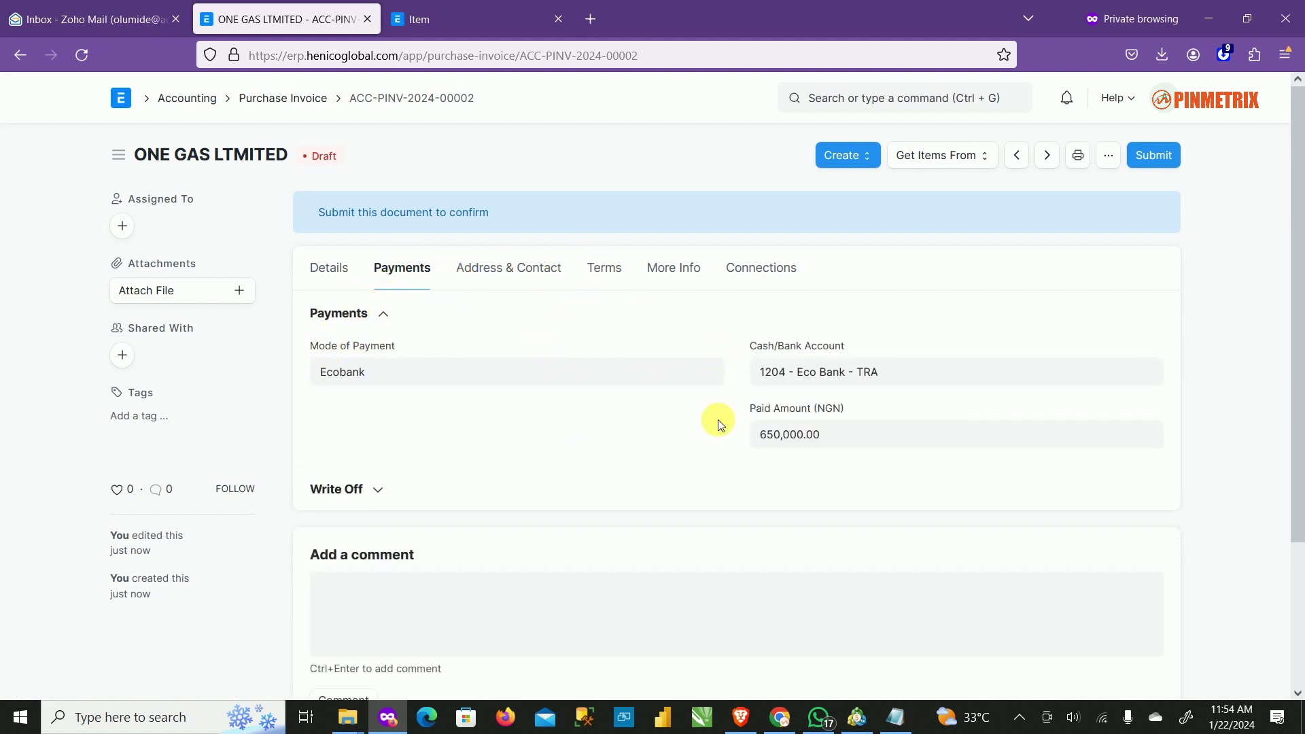
click(322, 265)
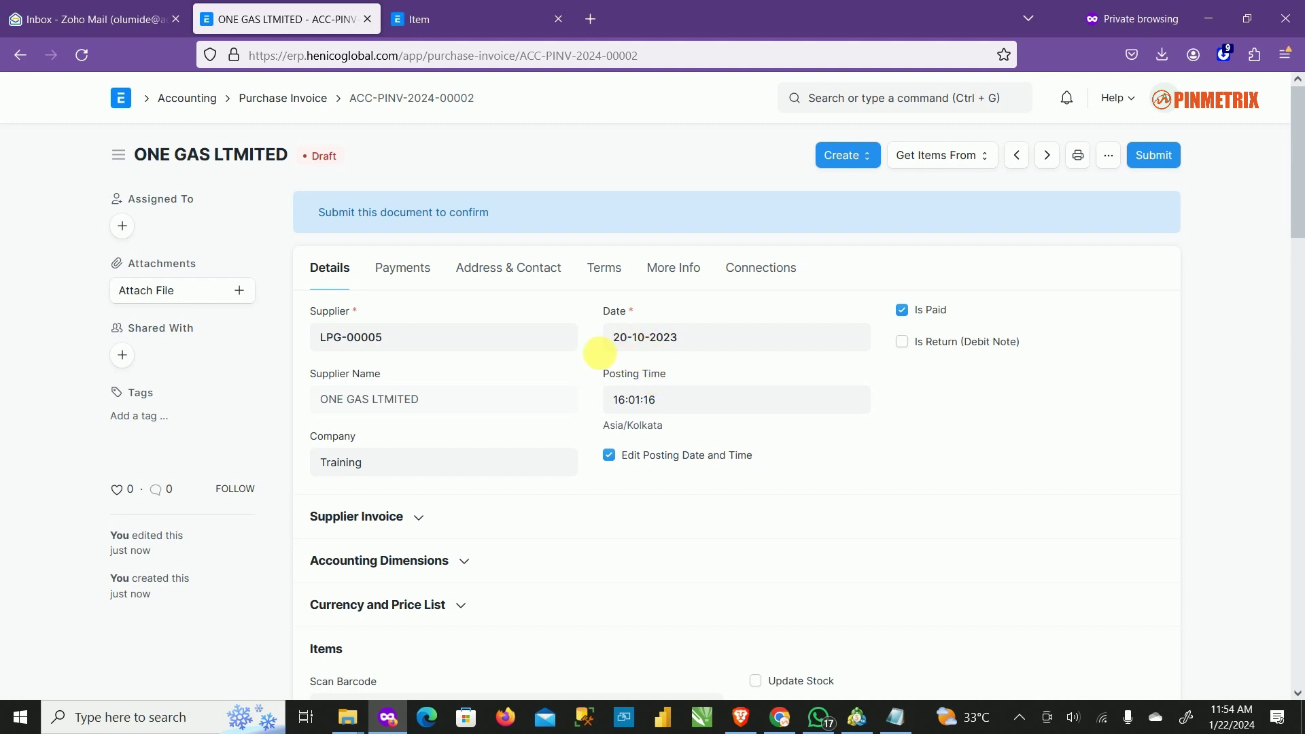
click(1173, 159)
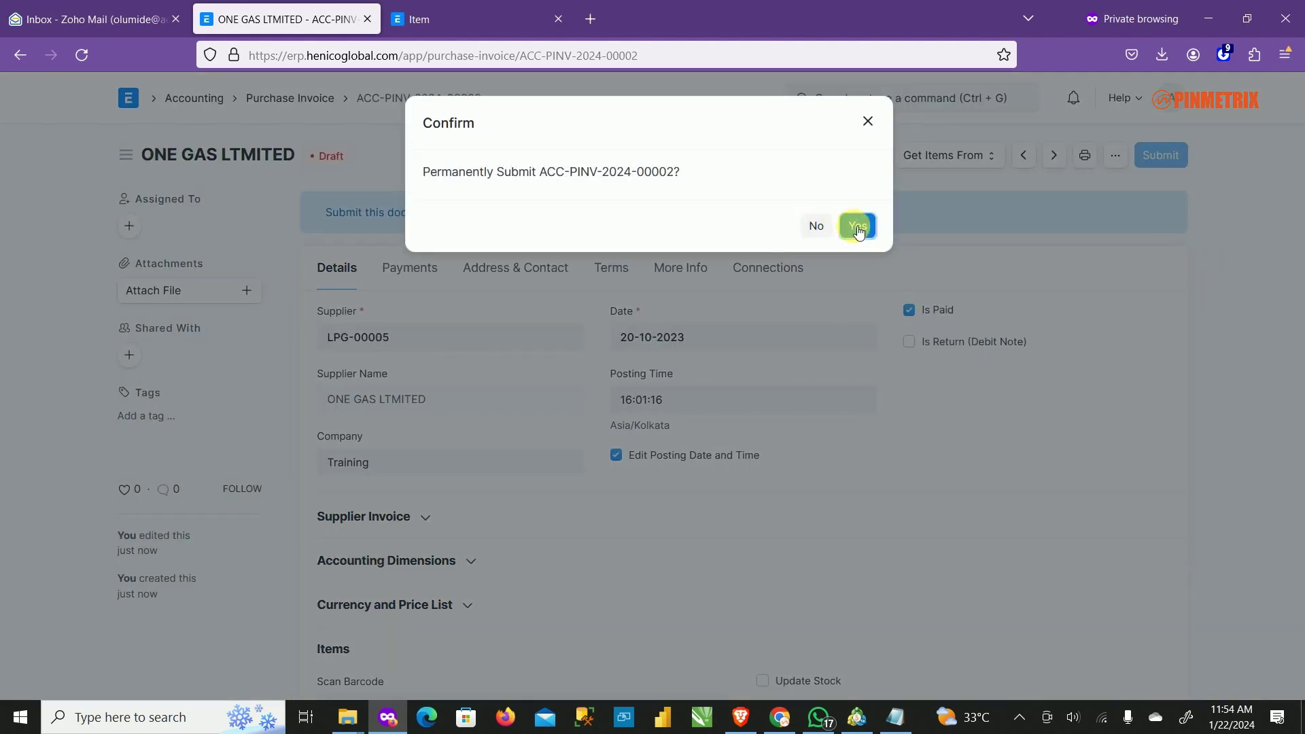
click(857, 227)
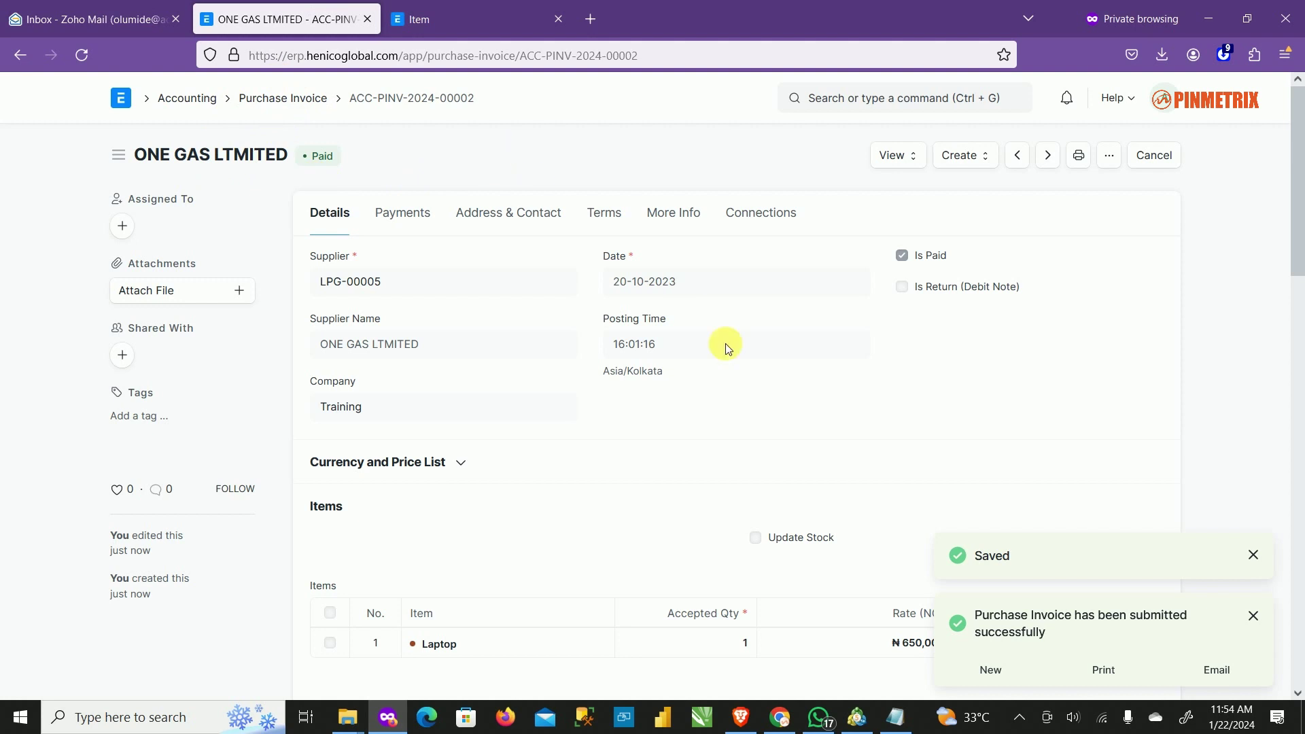
Examine the submitted invoice's details and the follow-up documents and ledger view available for it.
scroll(972, 513, down, 5)
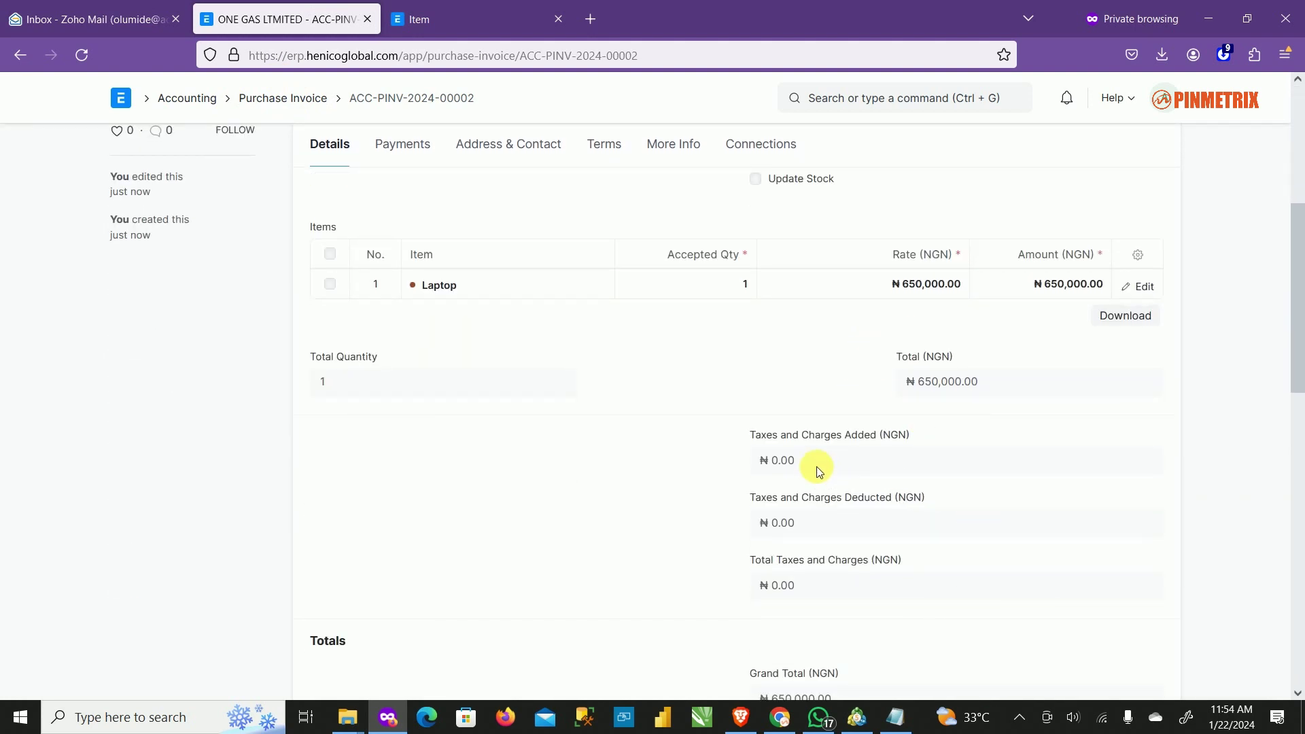
scroll(826, 455, up, 4)
scroll(834, 451, up, 1)
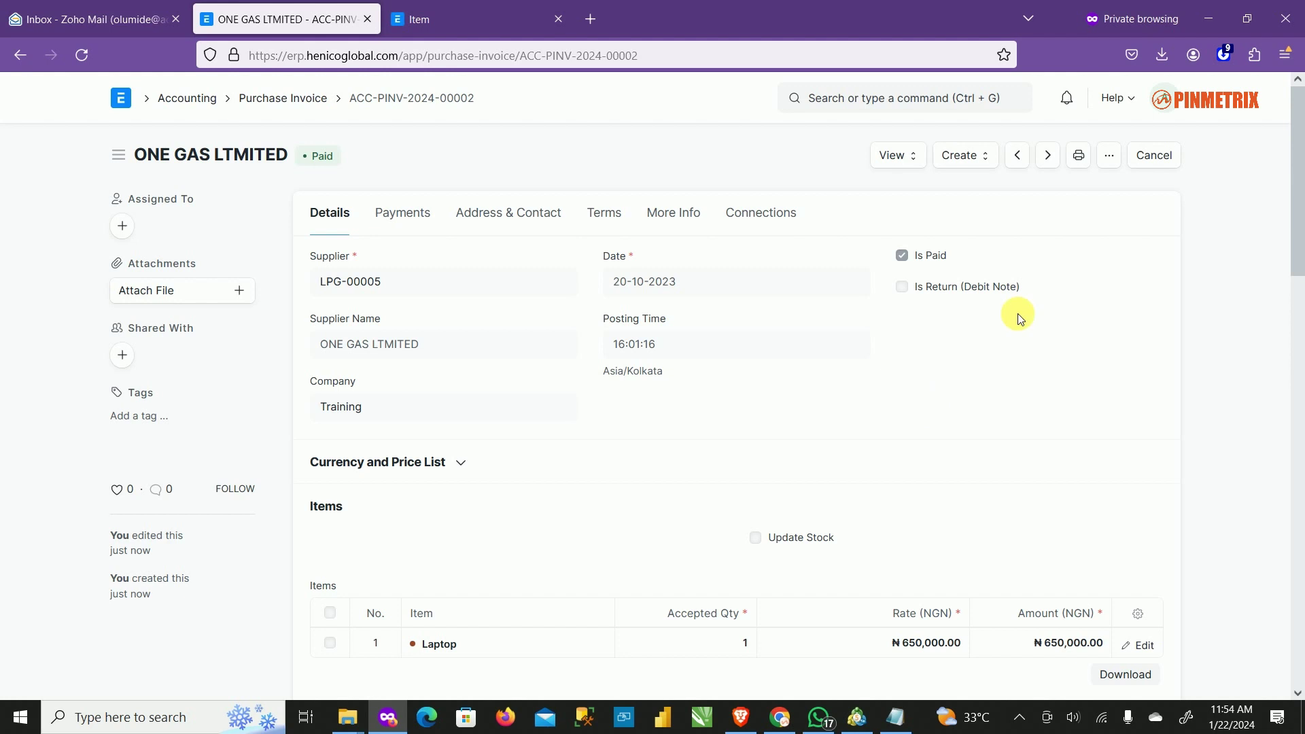
click(987, 160)
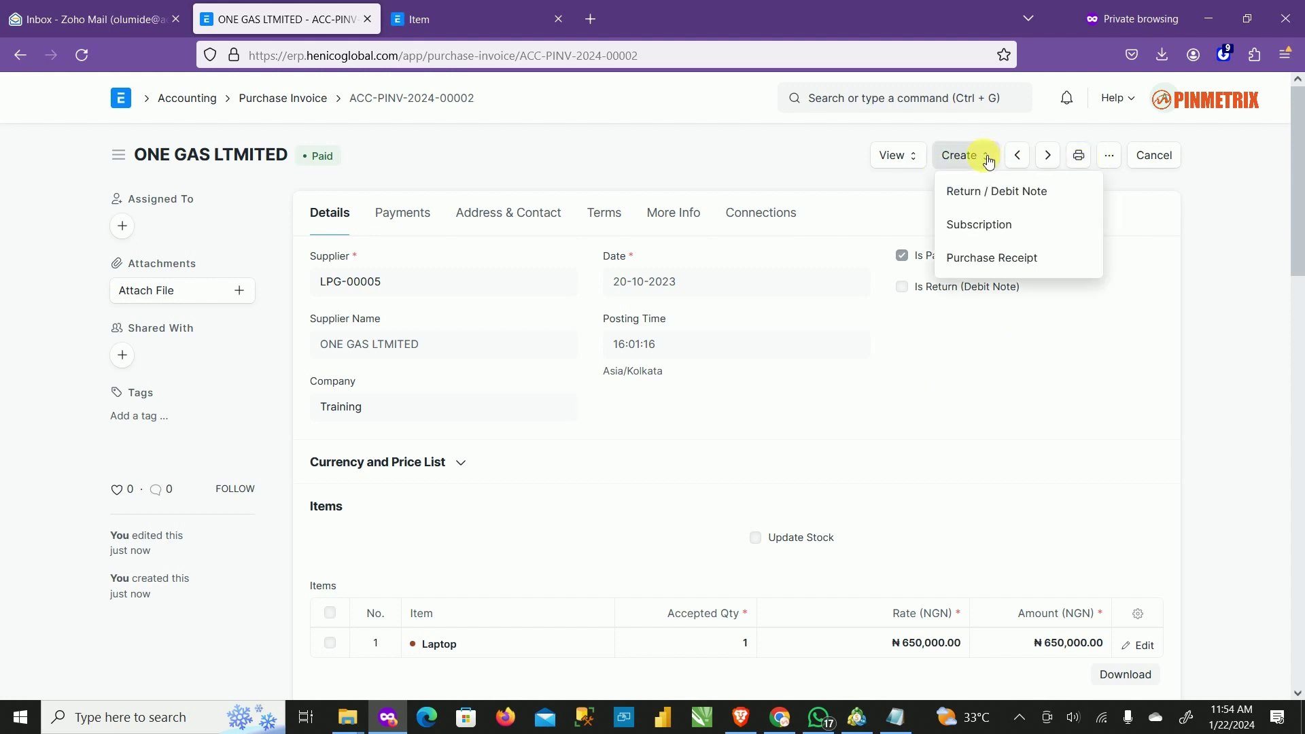
click(988, 160)
click(973, 162)
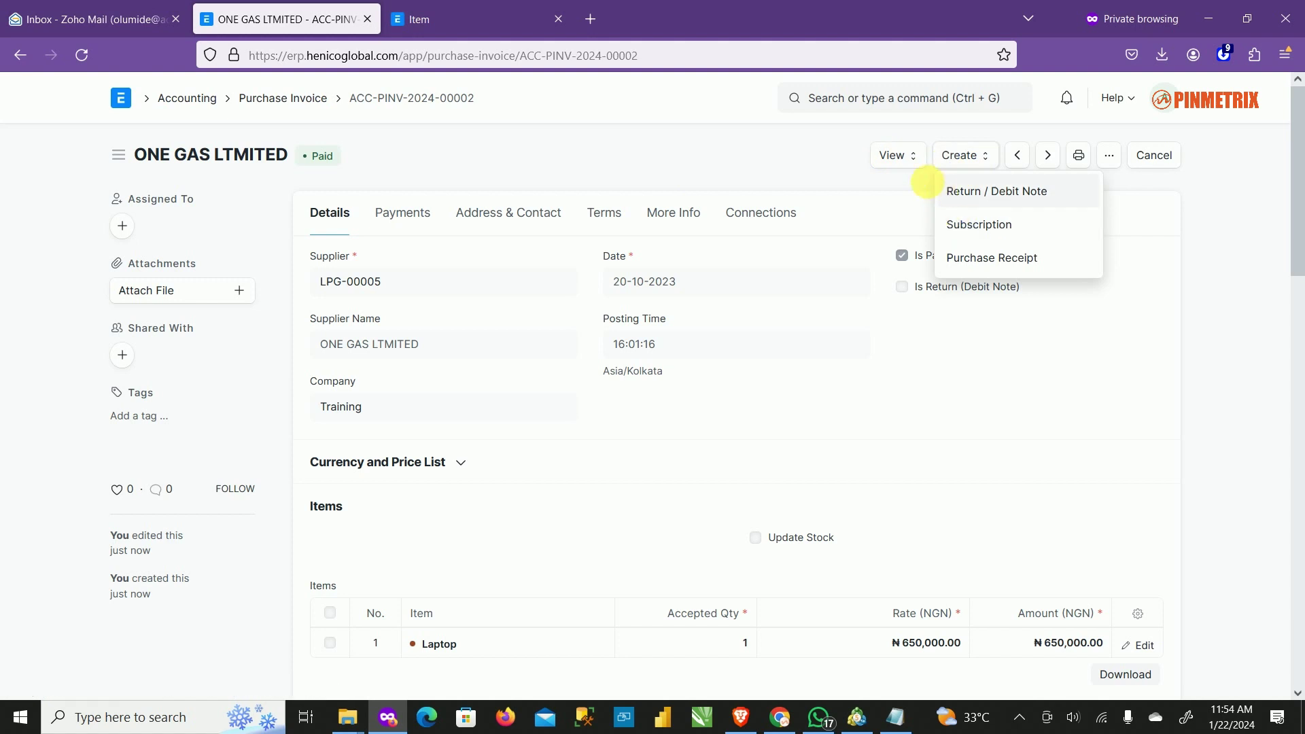
click(920, 164)
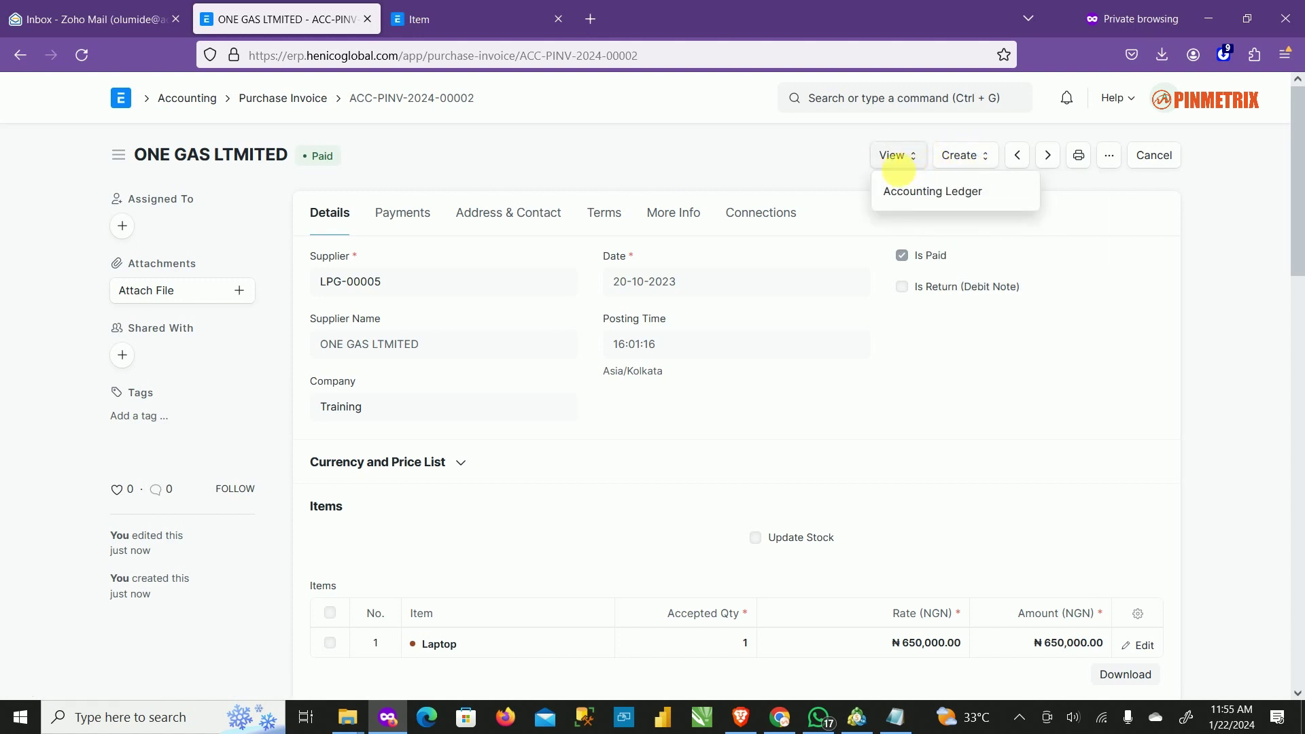
click(972, 156)
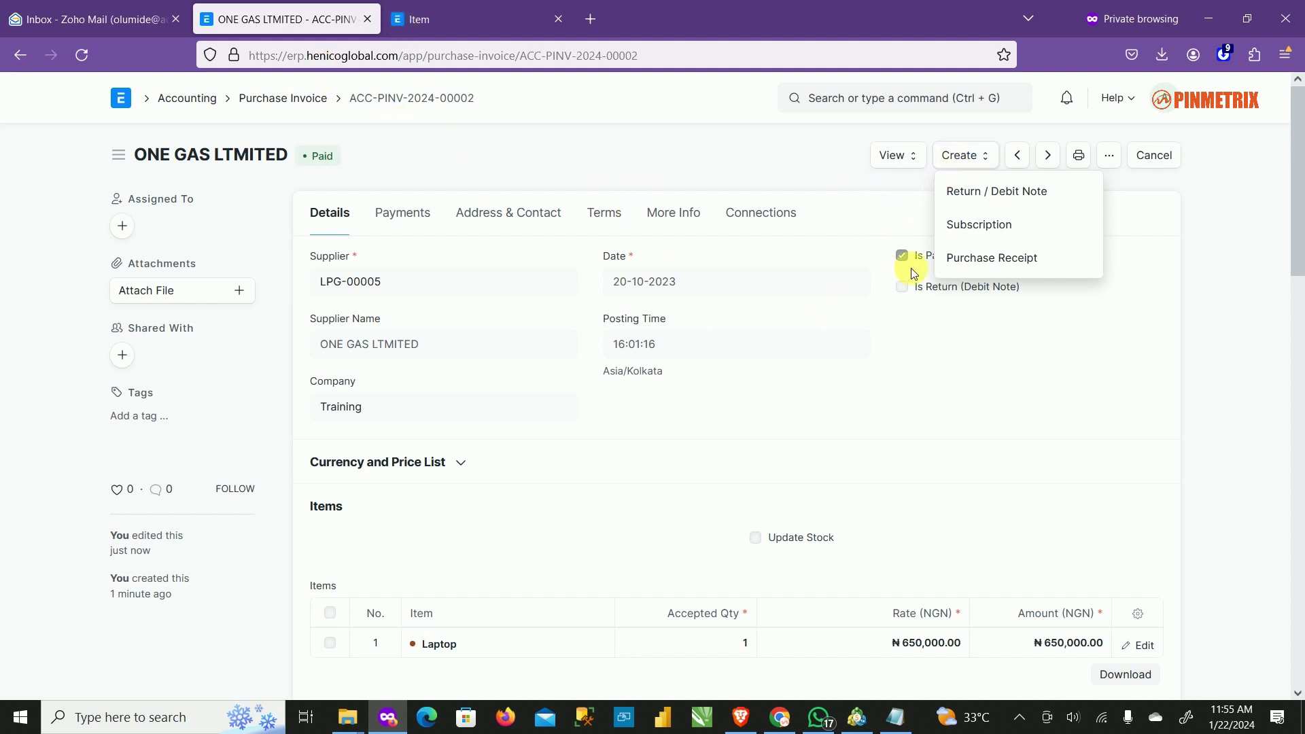
Examine the accounting ledger entries of the submitted Laptop purchase invoice and return to the invoice.
click(798, 161)
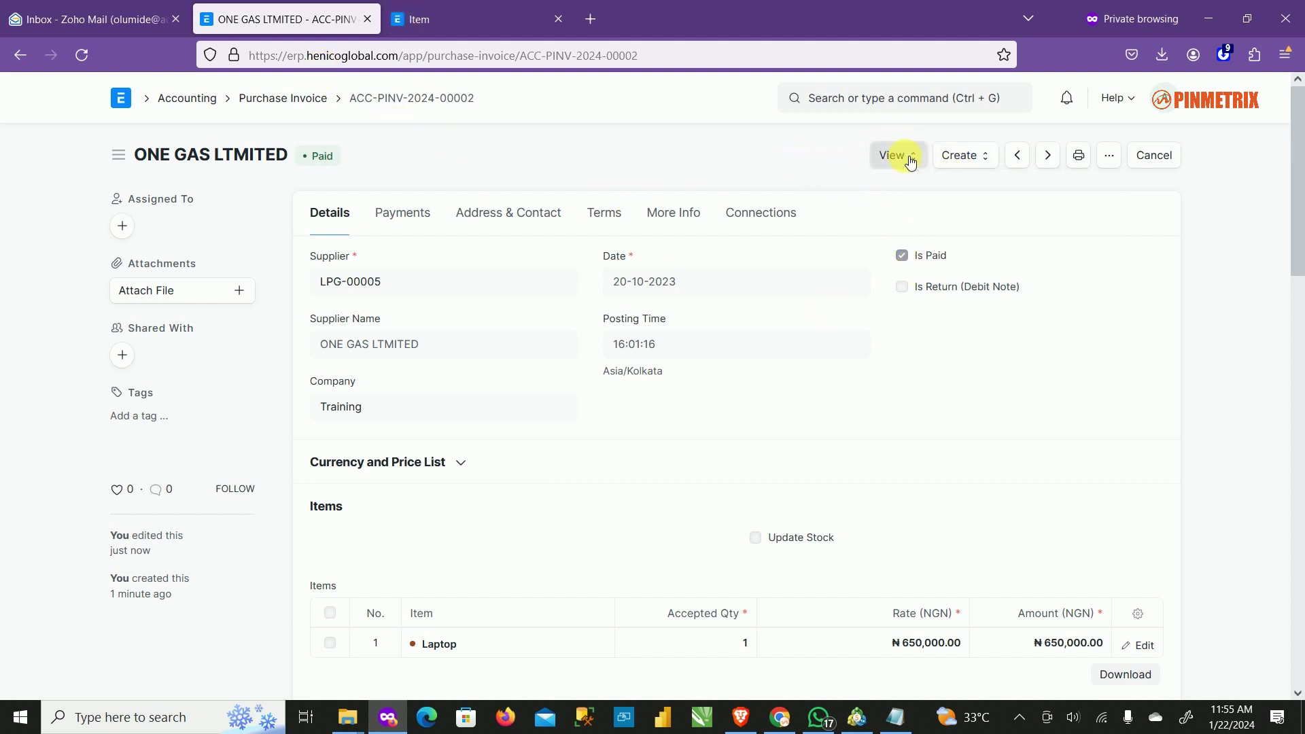
click(910, 158)
click(900, 195)
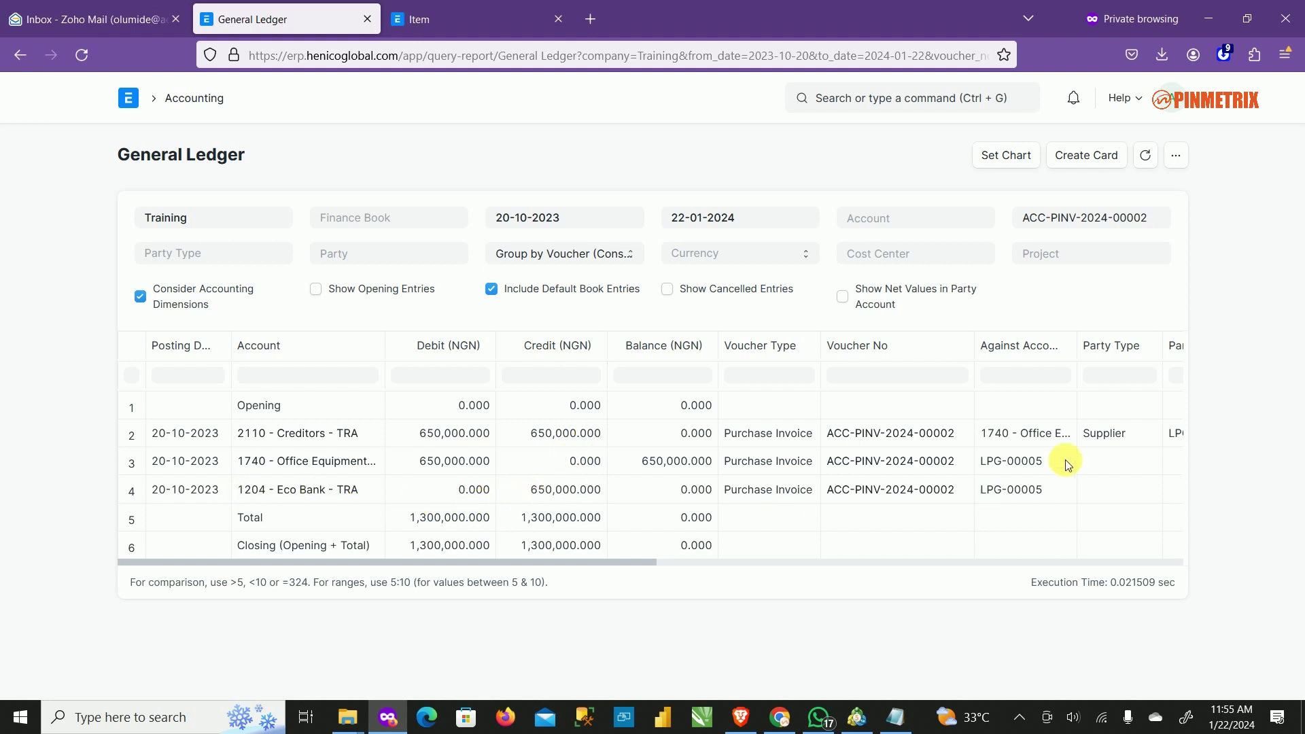
click(17, 53)
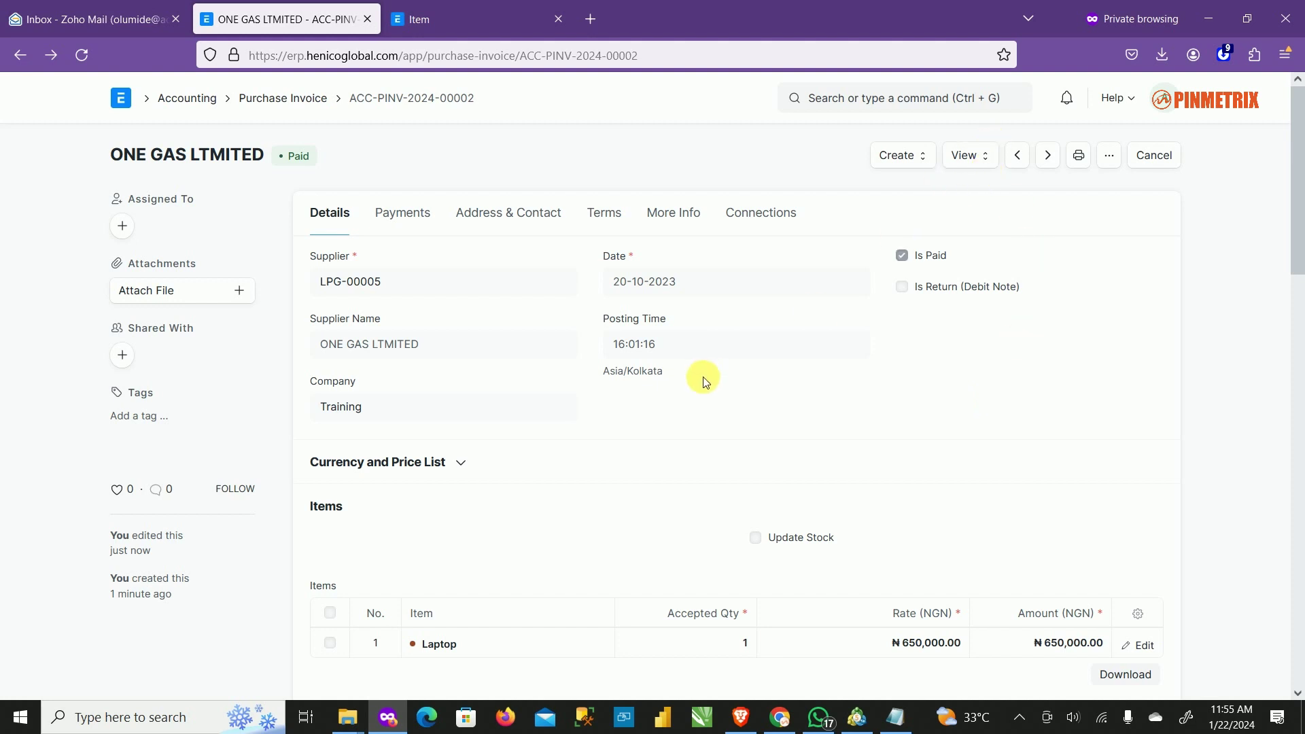
scroll(748, 372, down, 5)
scroll(799, 373, up, 5)
click(923, 163)
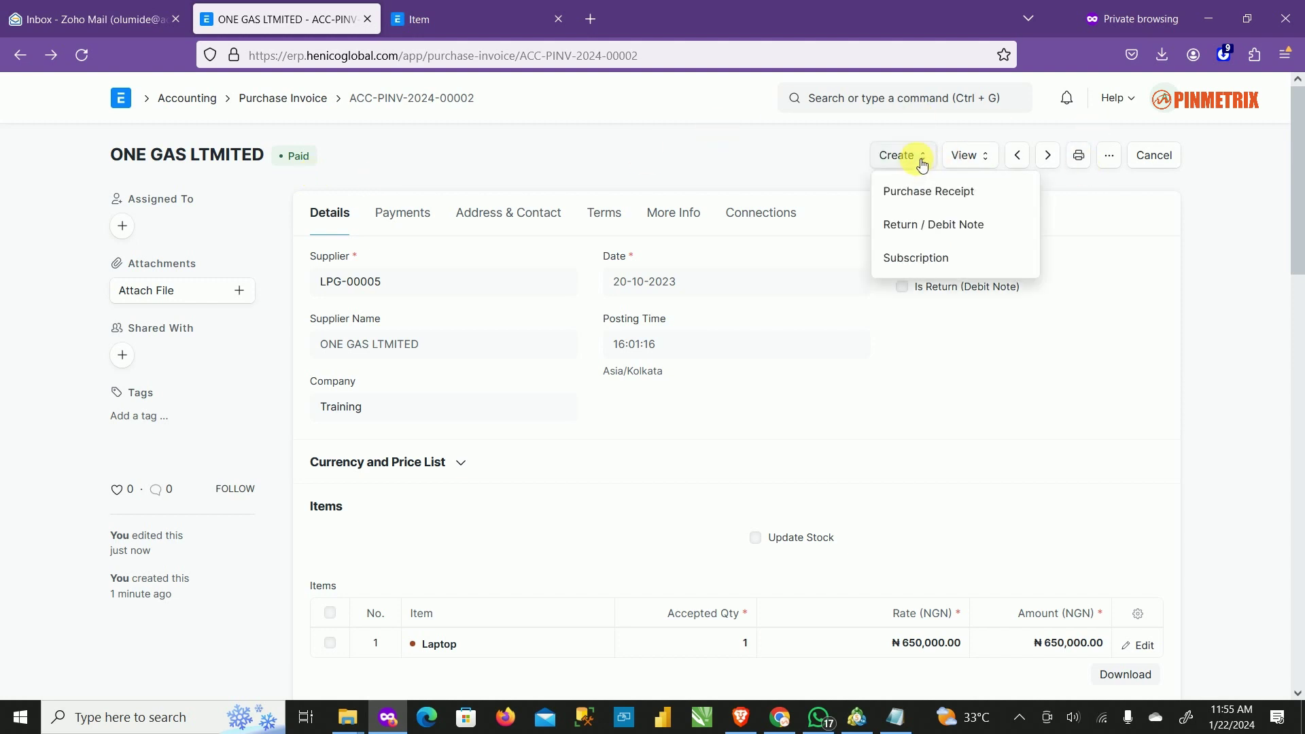
click(978, 157)
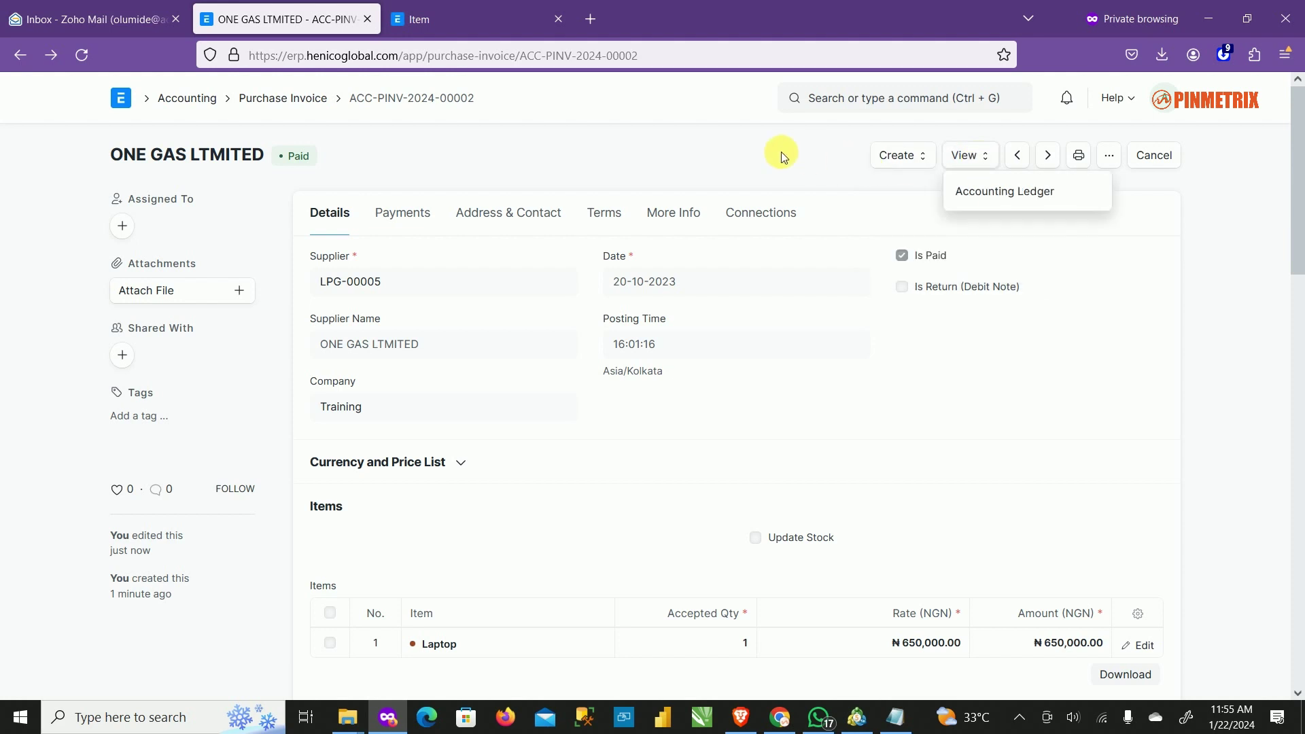
click(978, 154)
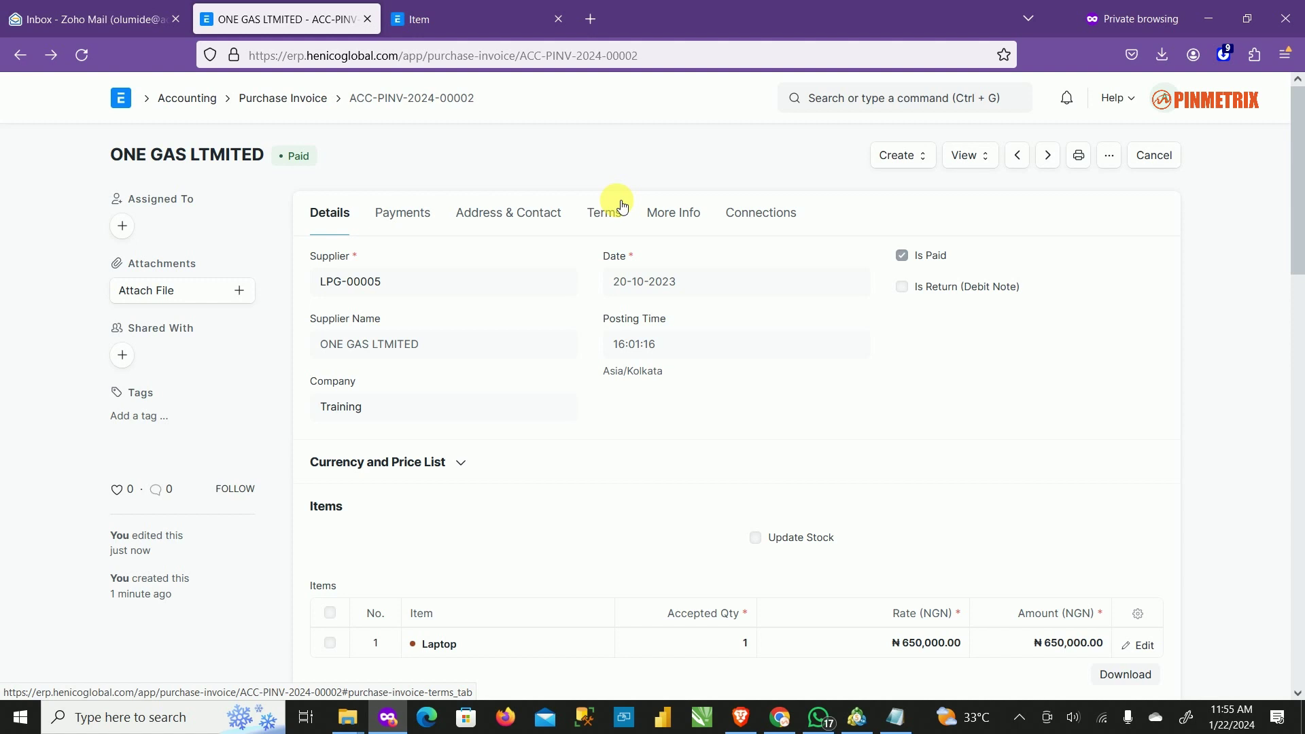
Search for "asset" in the browser tab showing the Item list and open the Asset list to check the recorded assets.
click(412, 20)
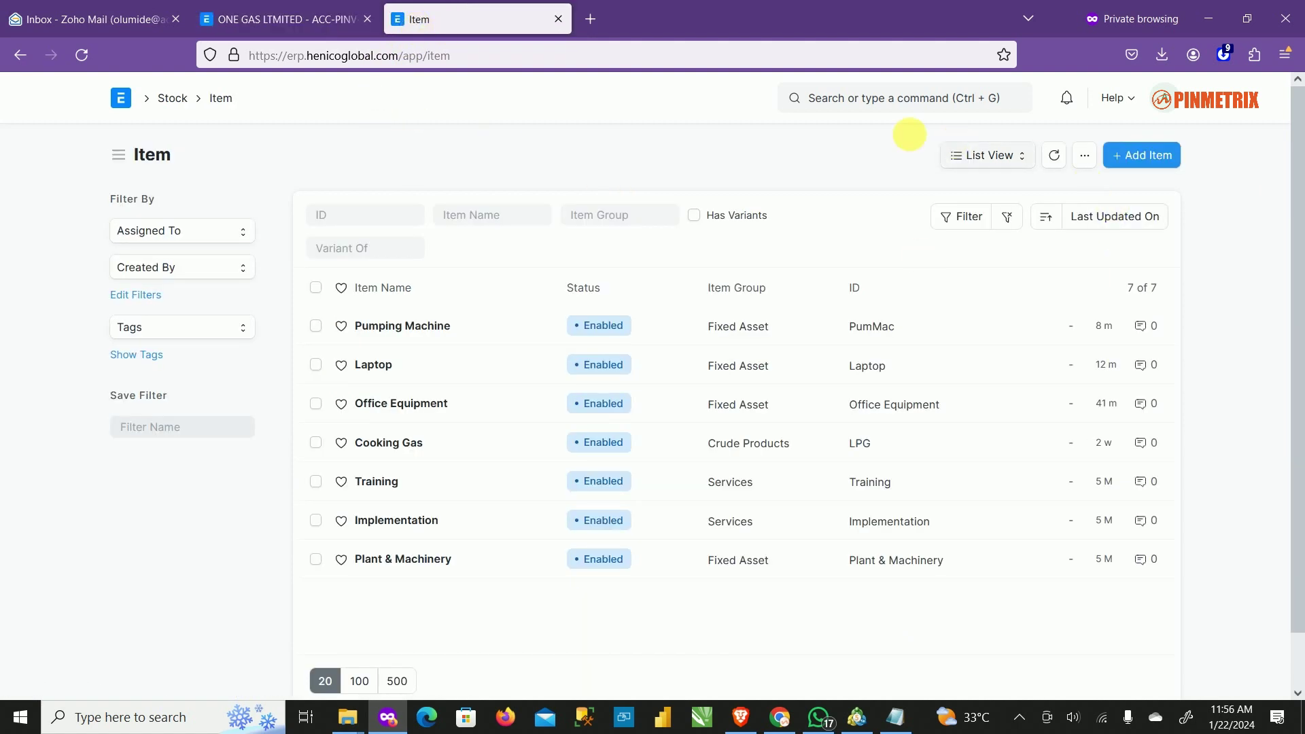
click(924, 97)
text(assdet)
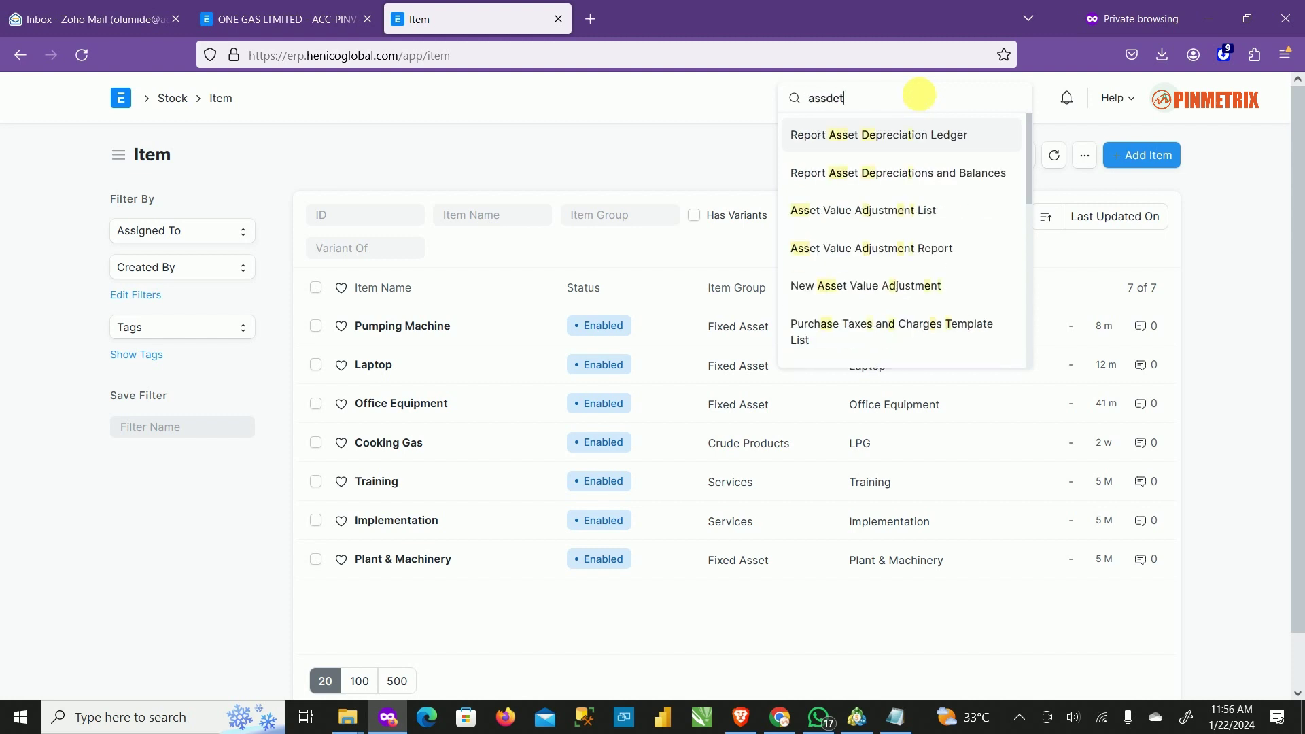
key(BackSpace)
key(BackSpace)
key(BackSpace)
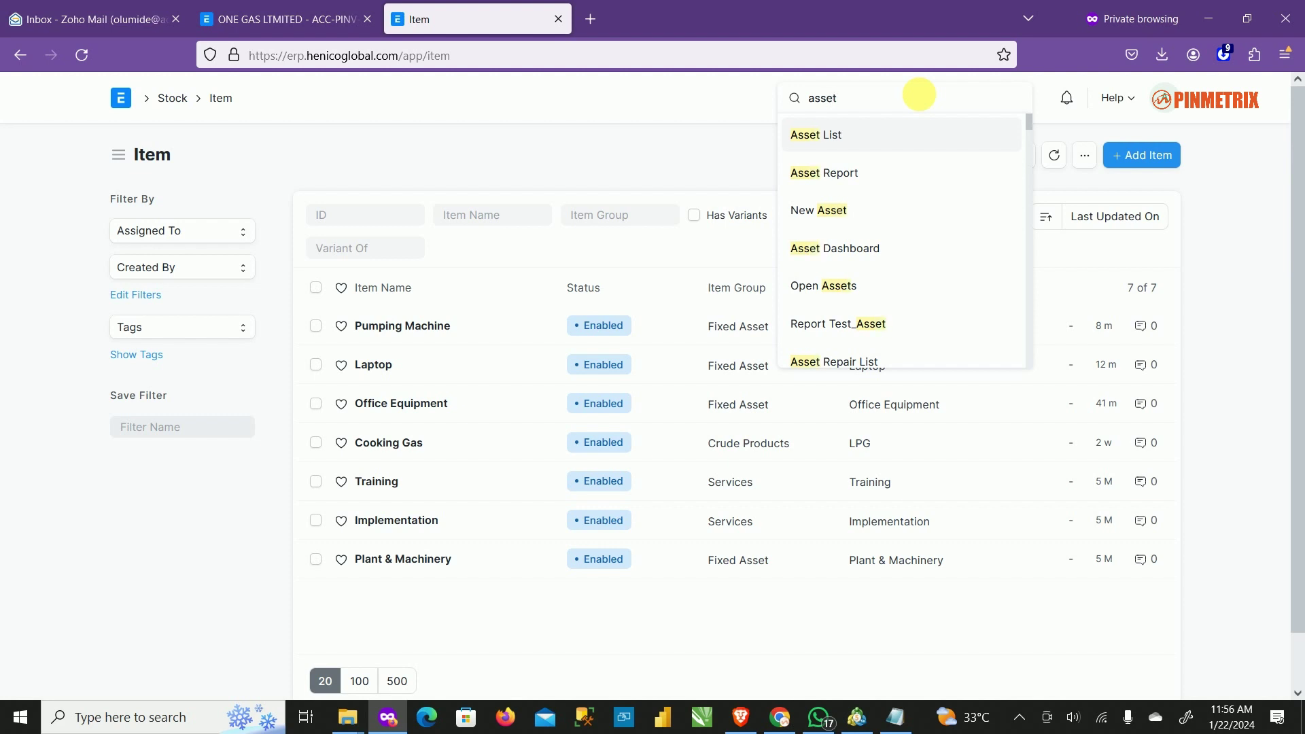
click(842, 135)
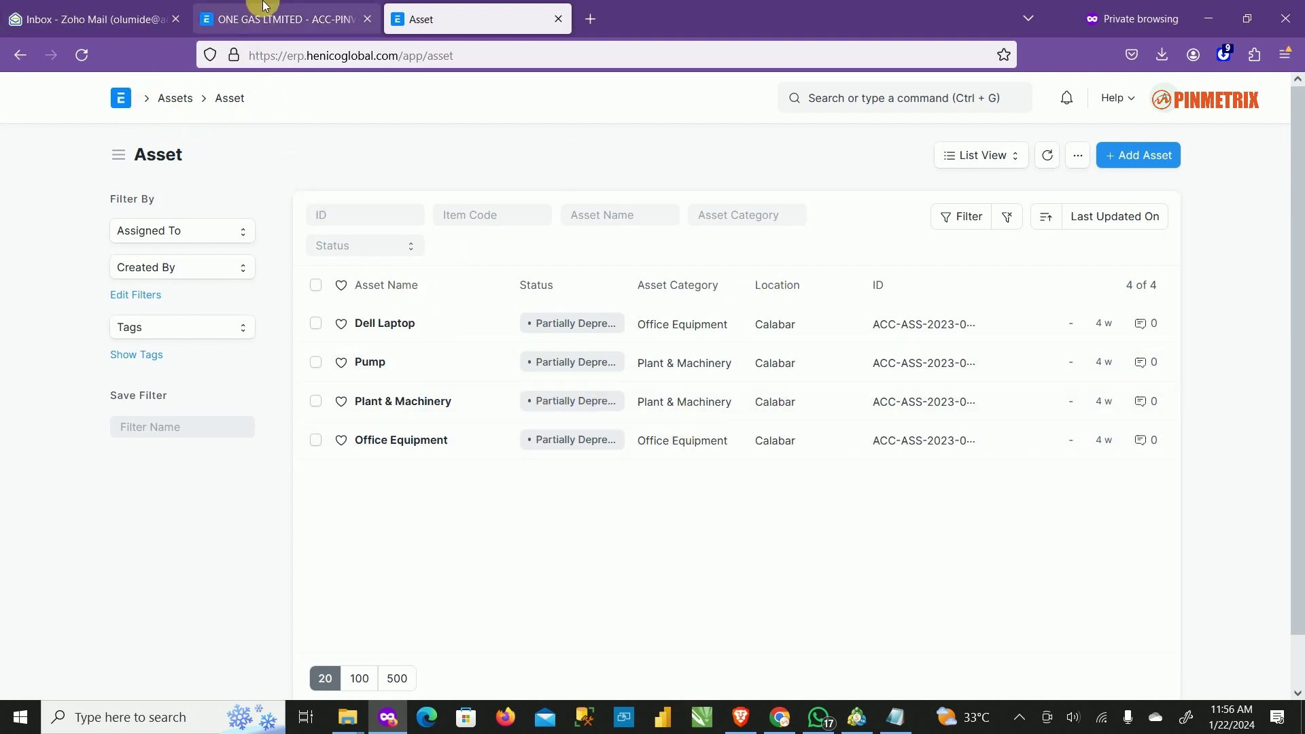
click(264, 21)
click(410, 9)
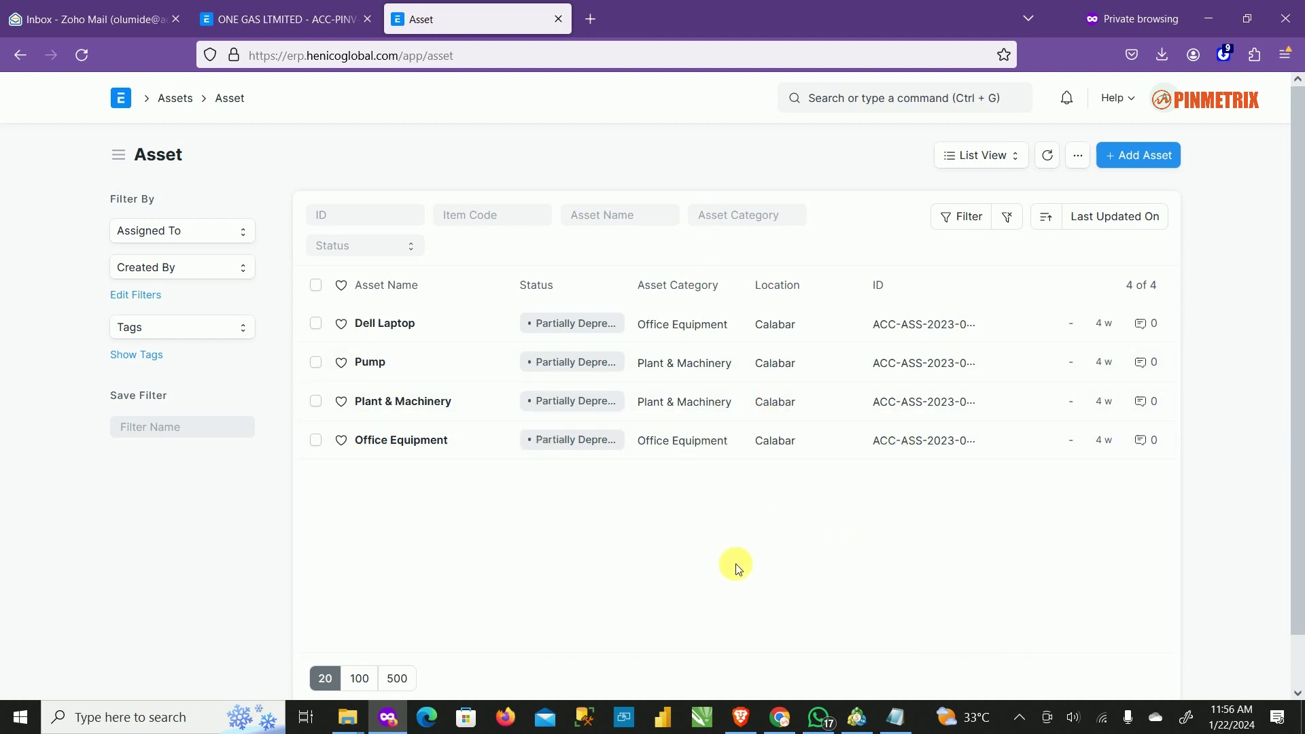
click(285, 18)
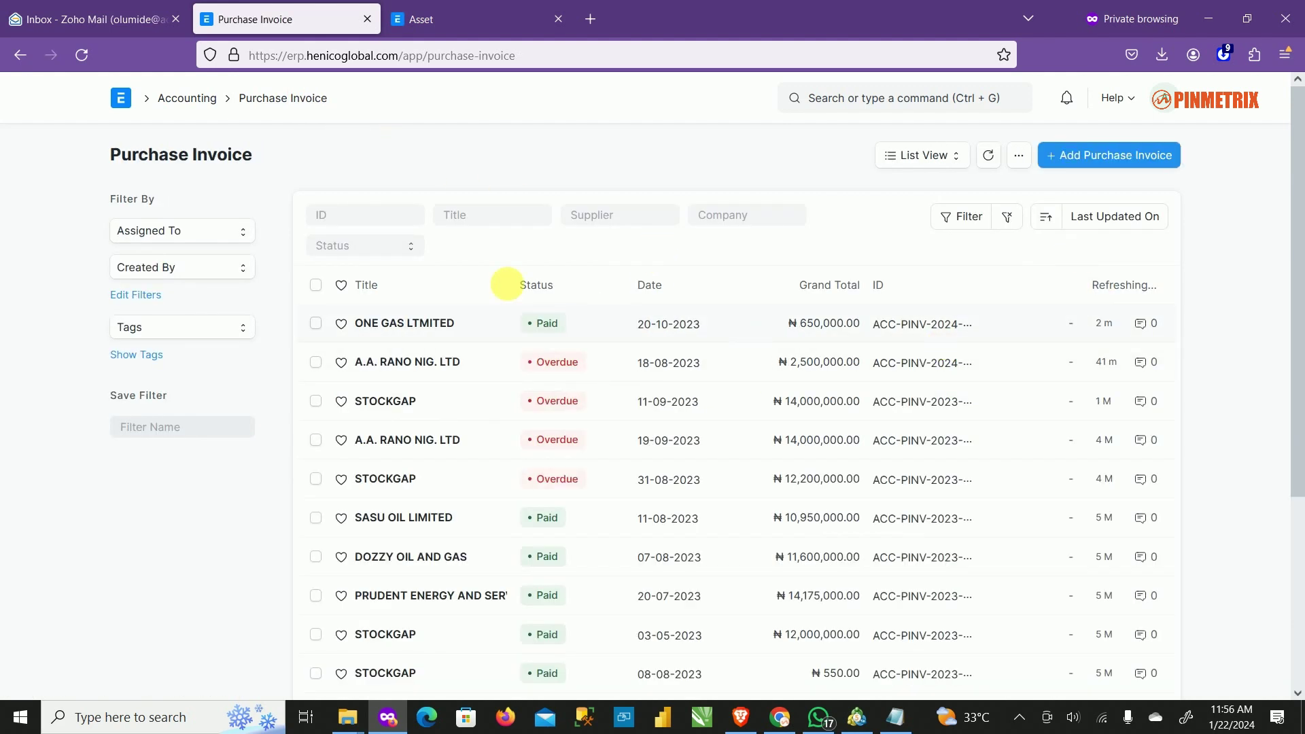
click(1106, 157)
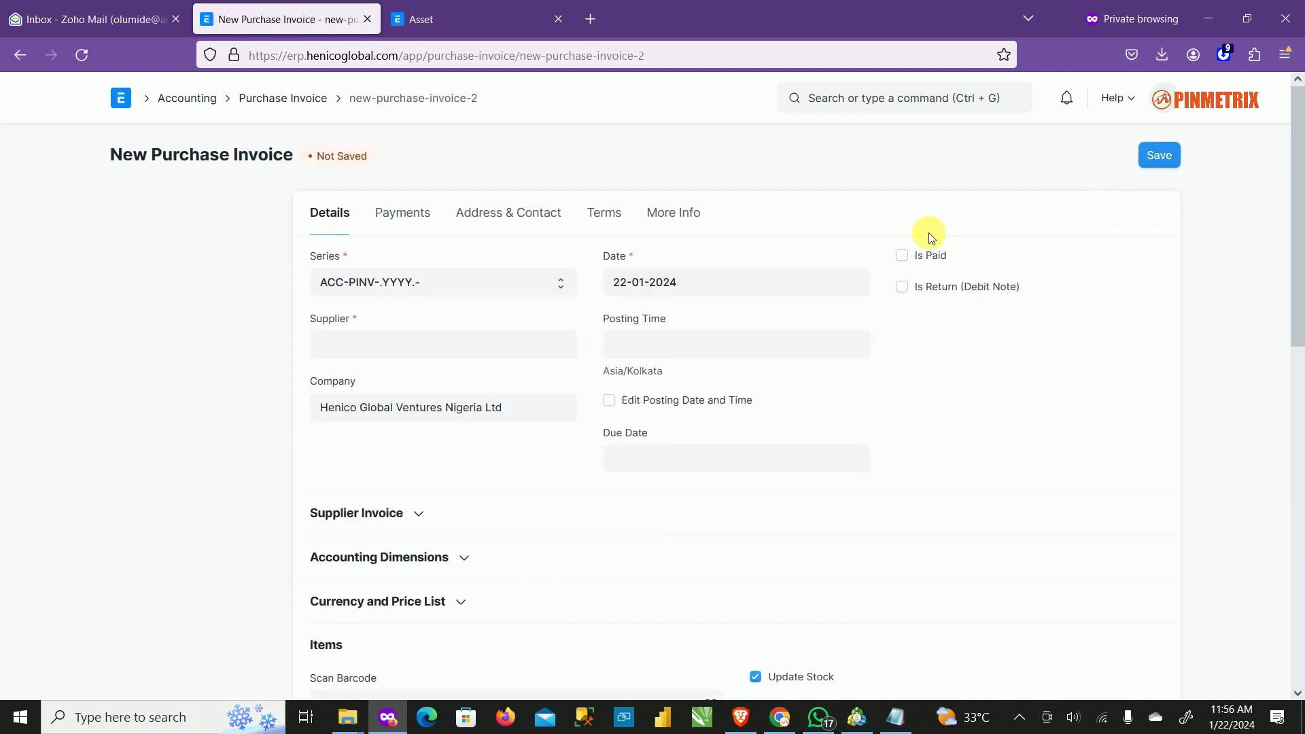
click(266, 97)
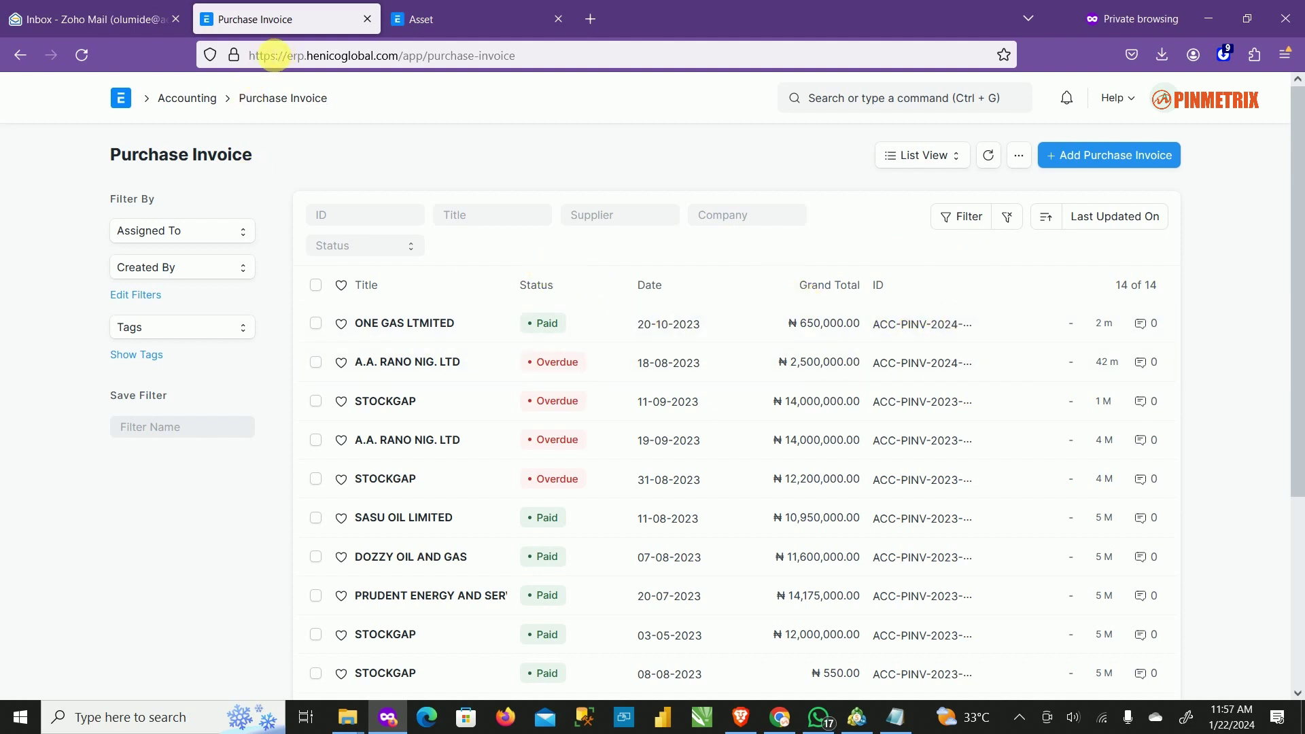
click(1110, 157)
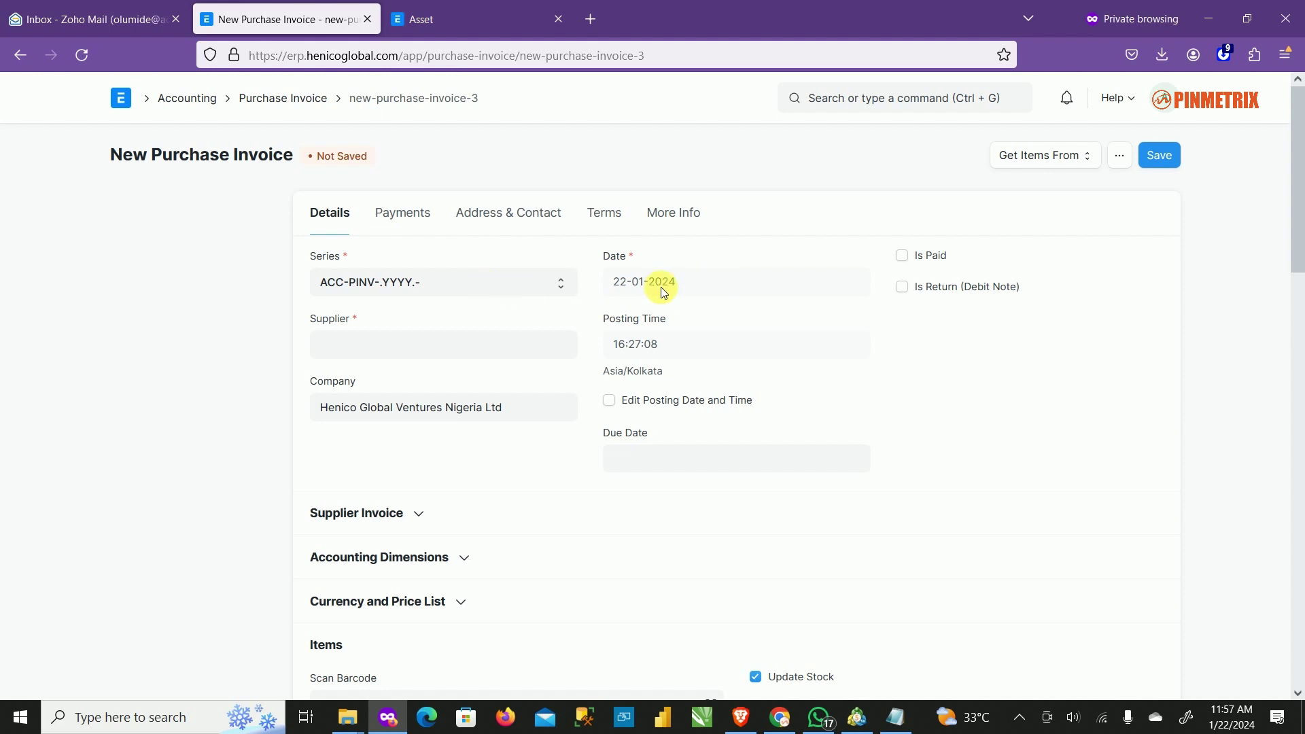
click(628, 399)
click(710, 282)
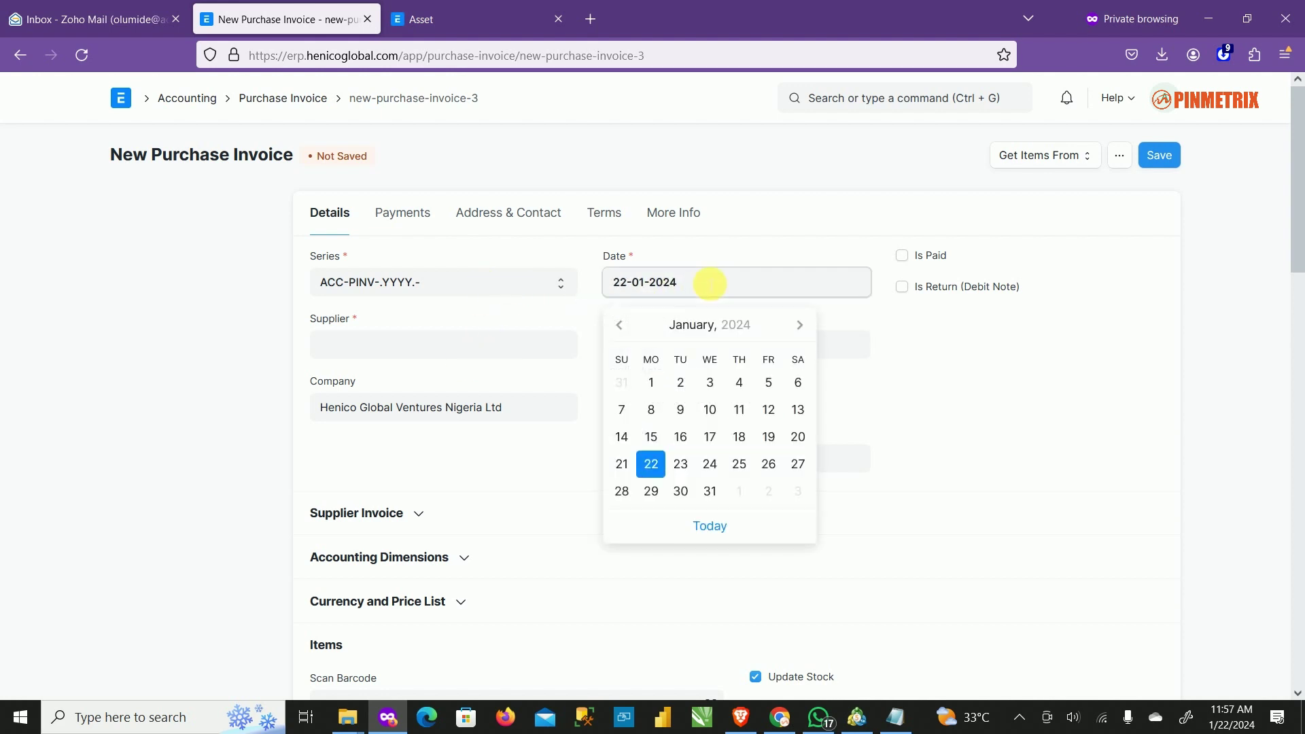
click(619, 328)
click(625, 331)
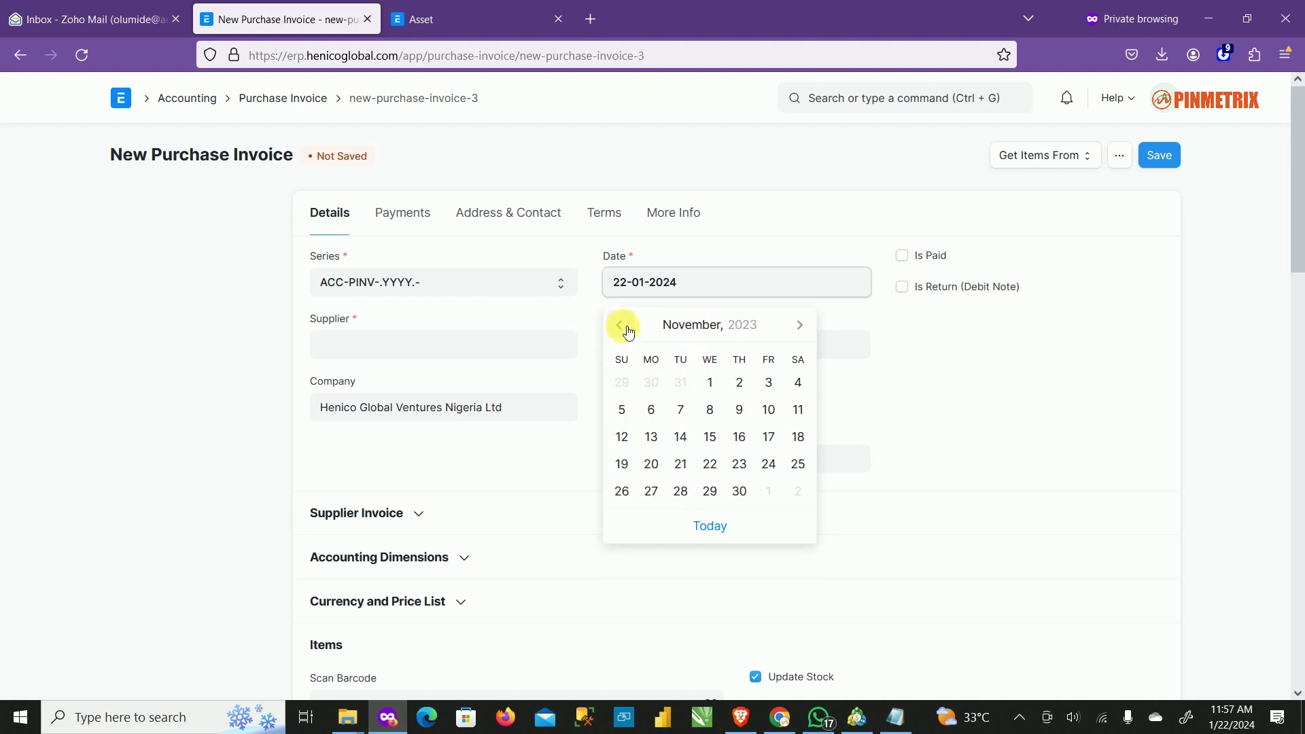
click(627, 329)
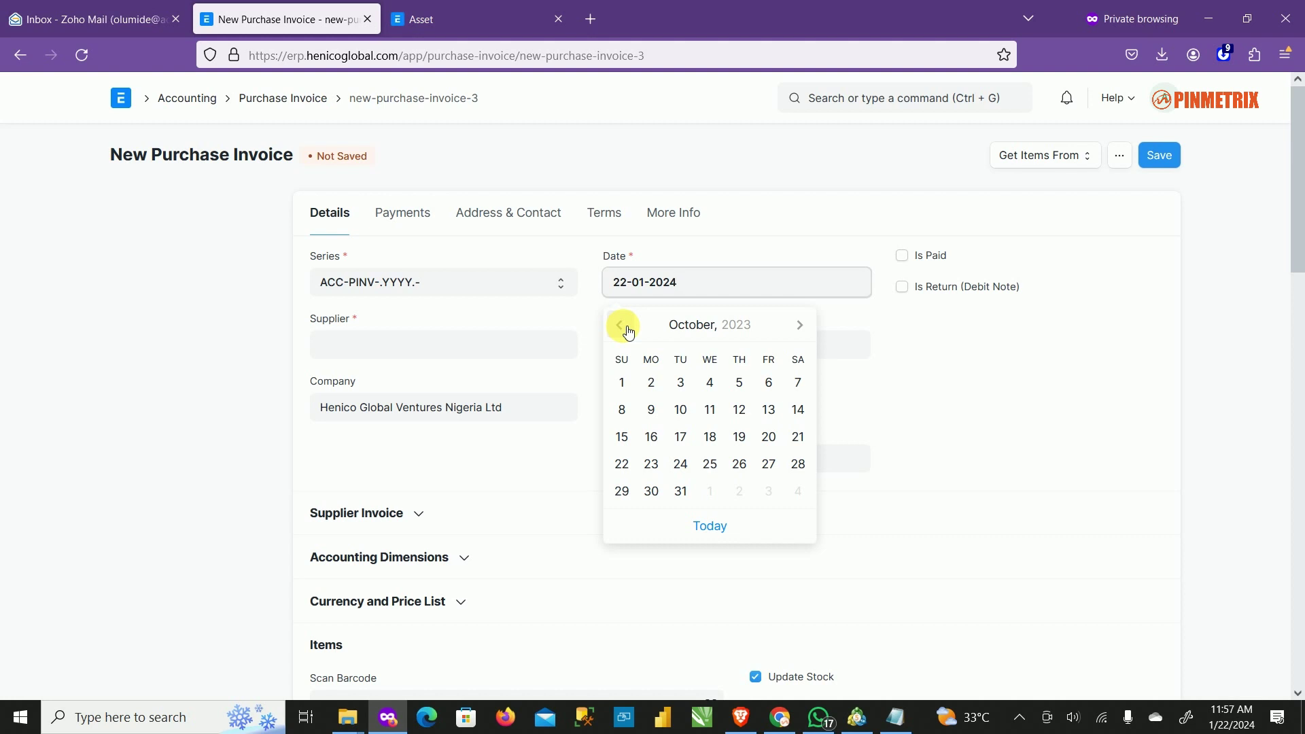
click(715, 414)
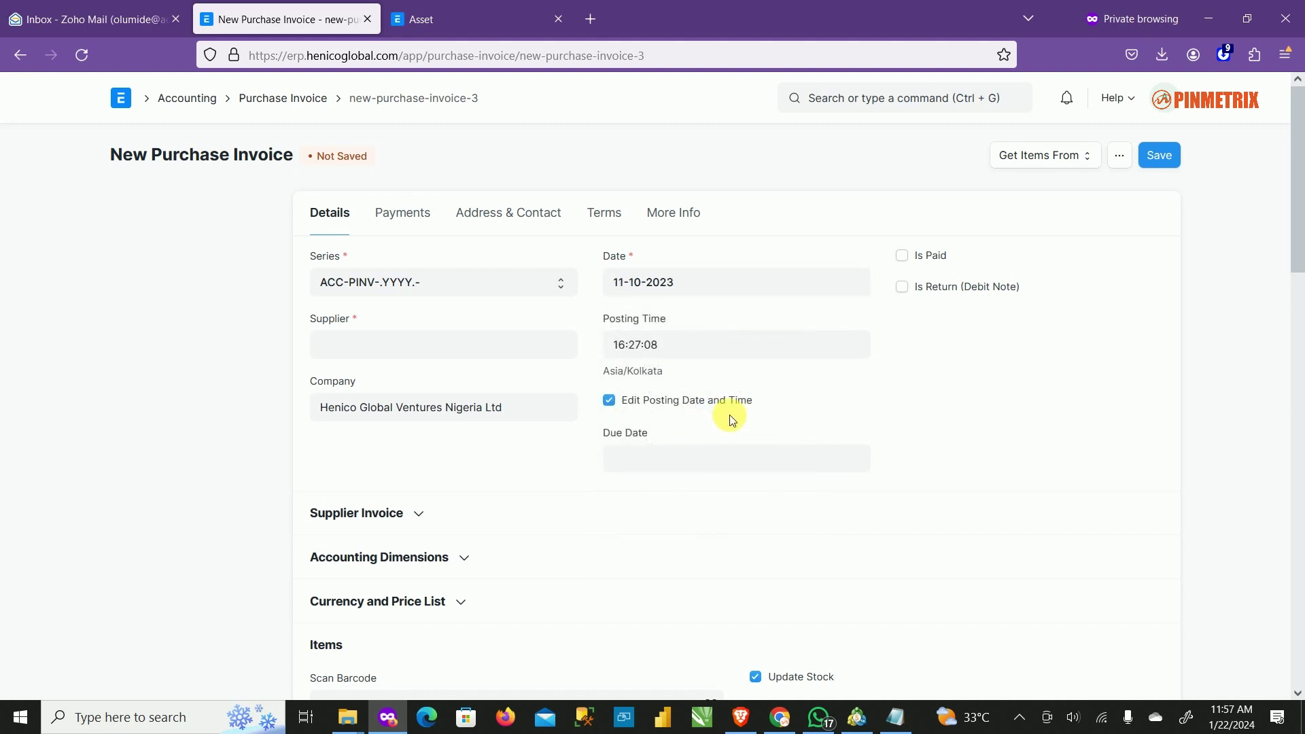
click(310, 102)
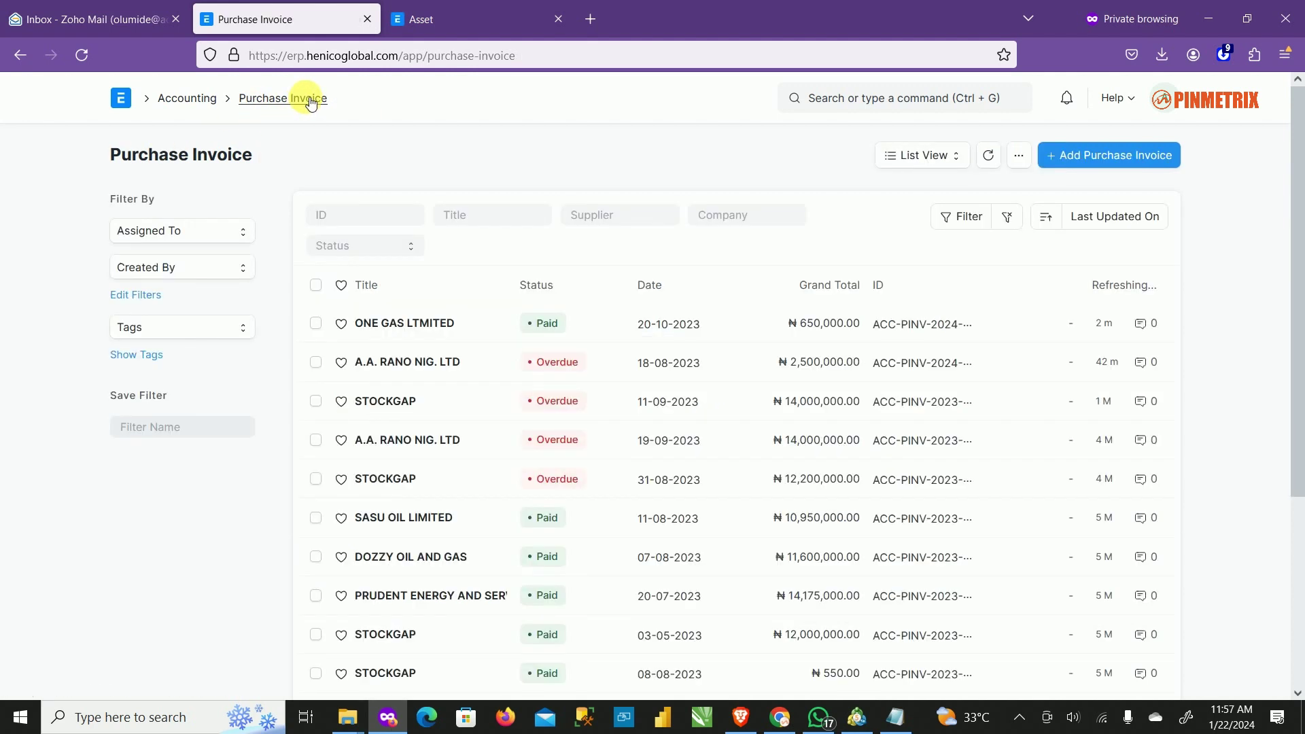
Reopen the paid ONE GAS LTMITED purchase invoice for the Laptop and check which documents can be created from it.
click(433, 321)
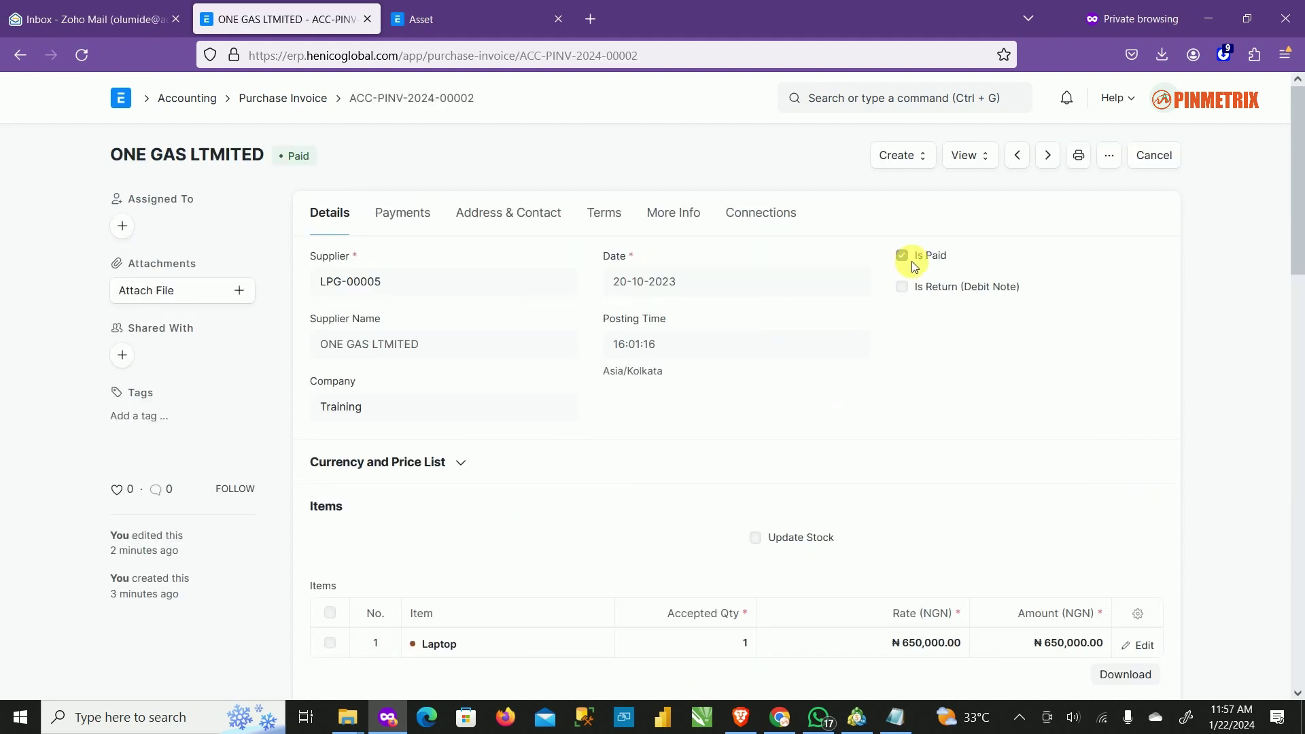
click(979, 159)
click(915, 163)
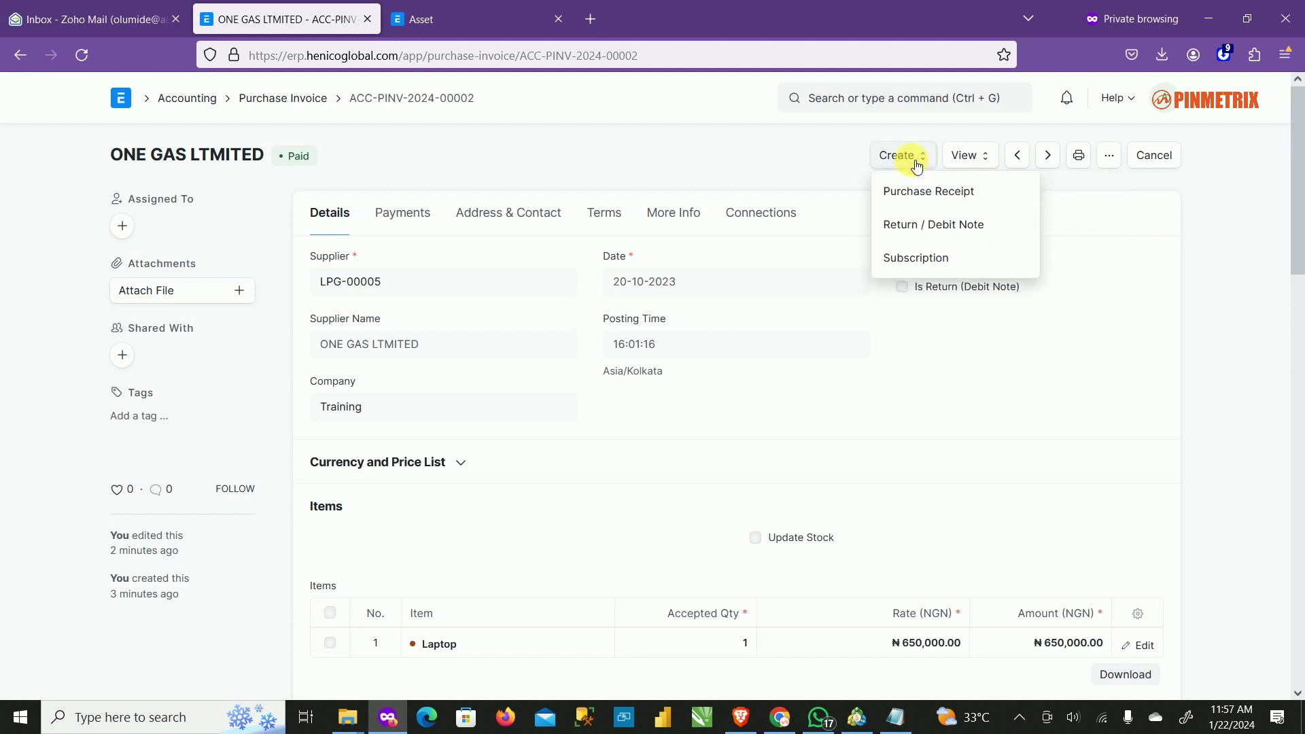
click(707, 168)
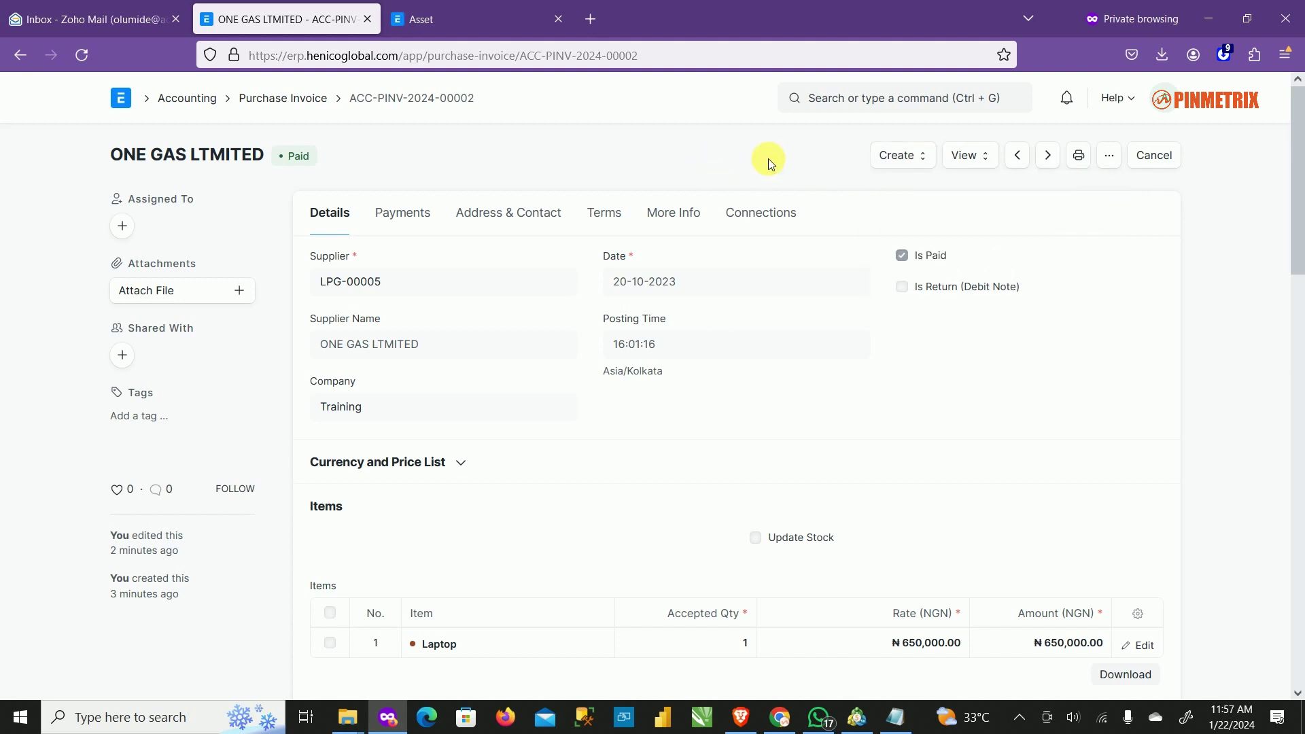
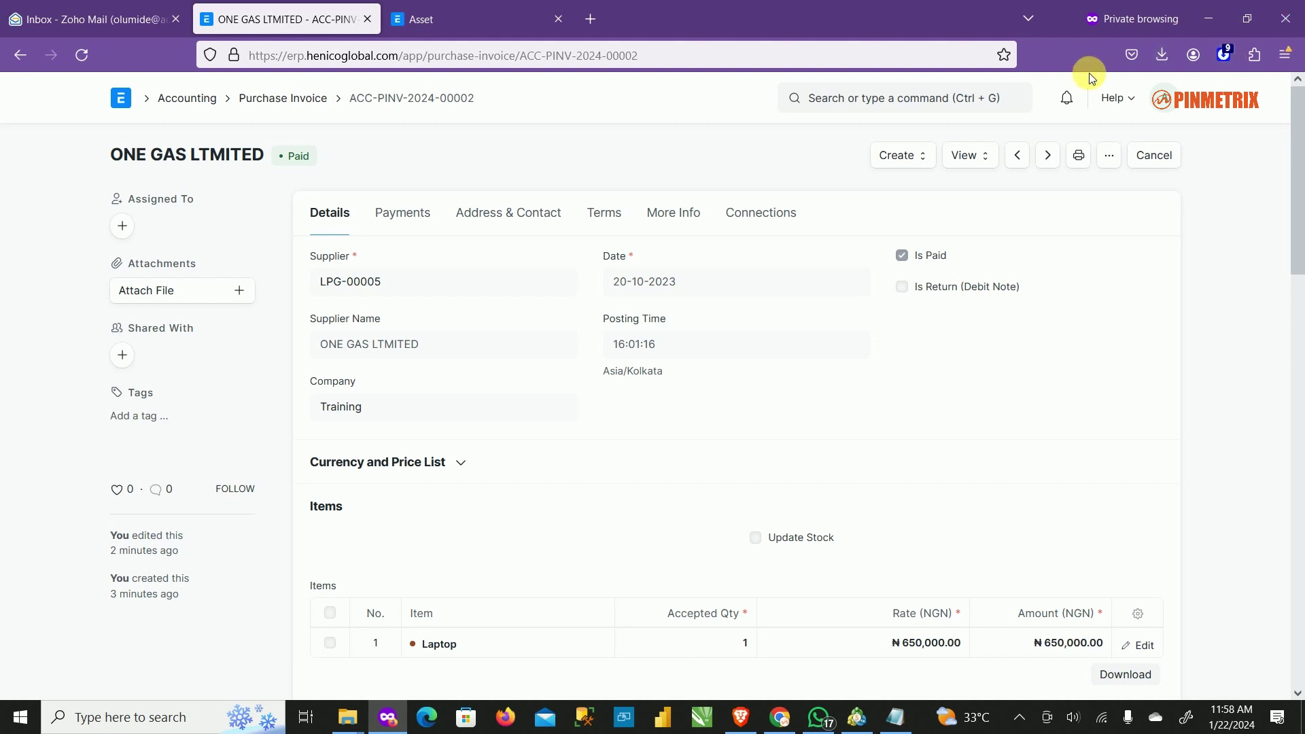
click(914, 164)
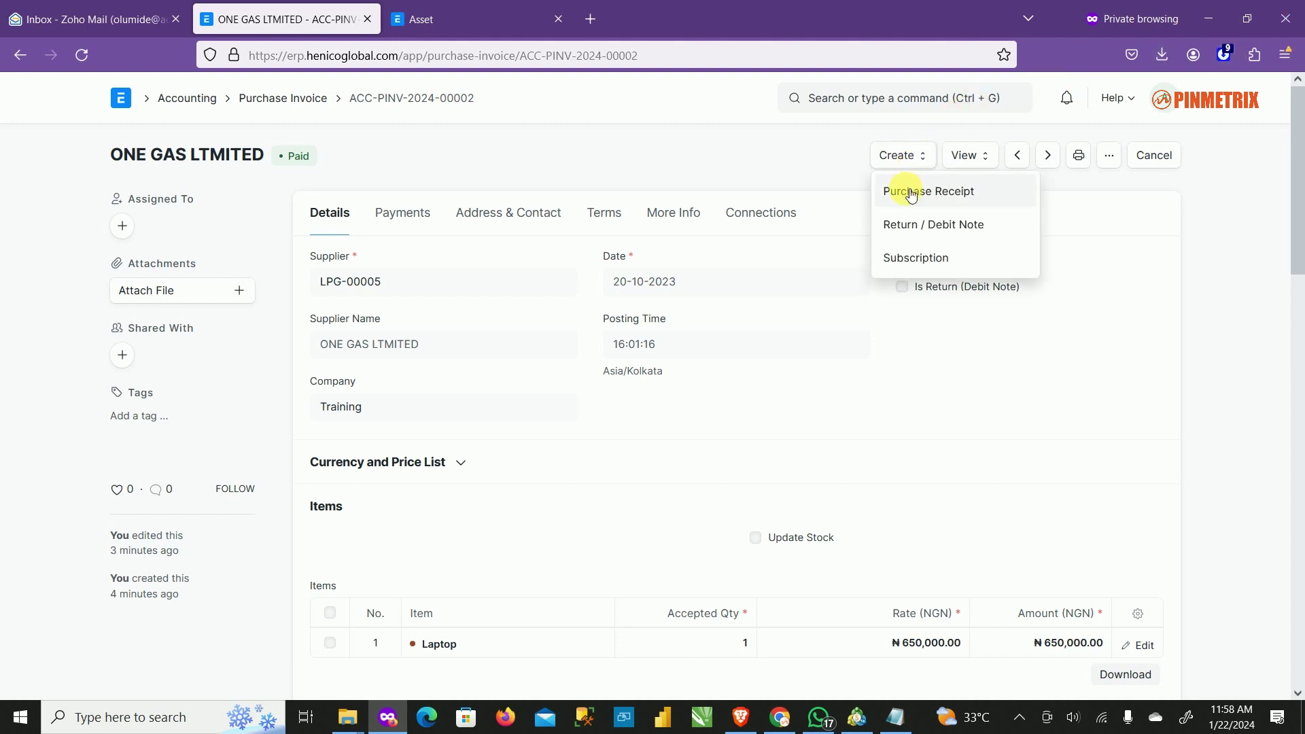
click(923, 193)
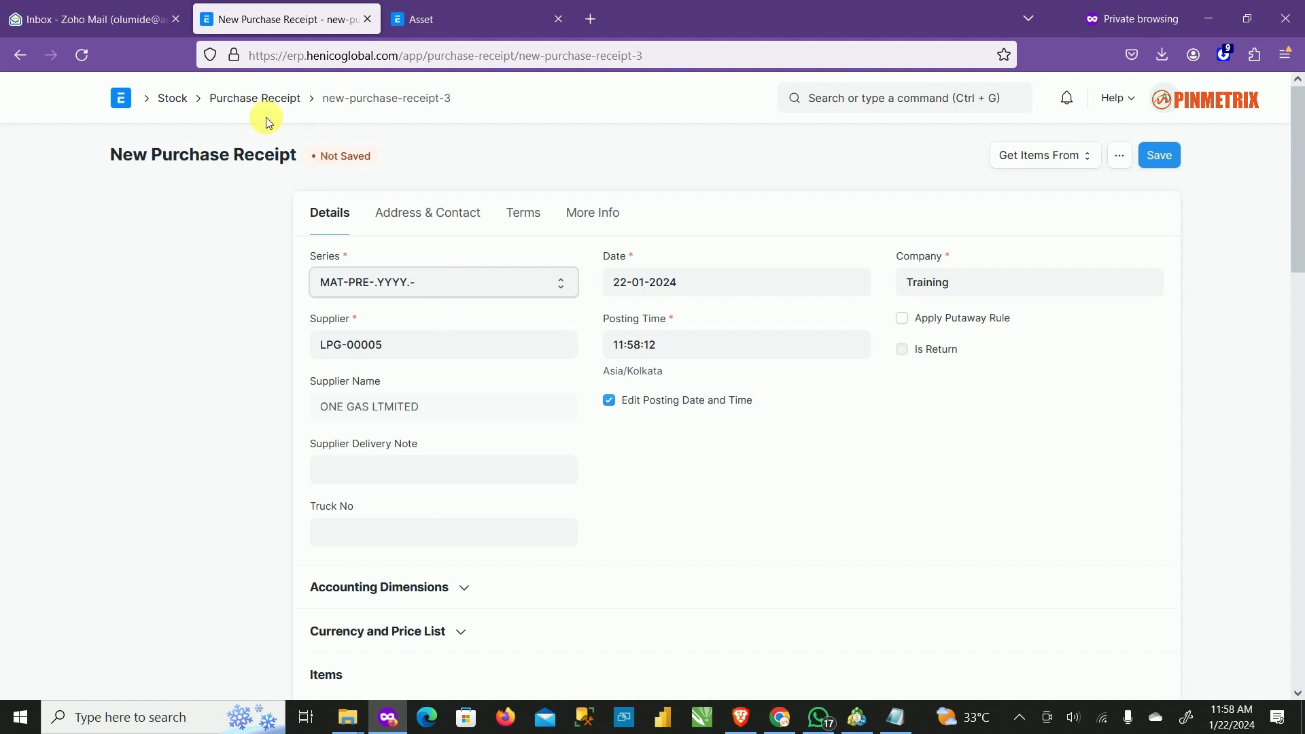
click(20, 55)
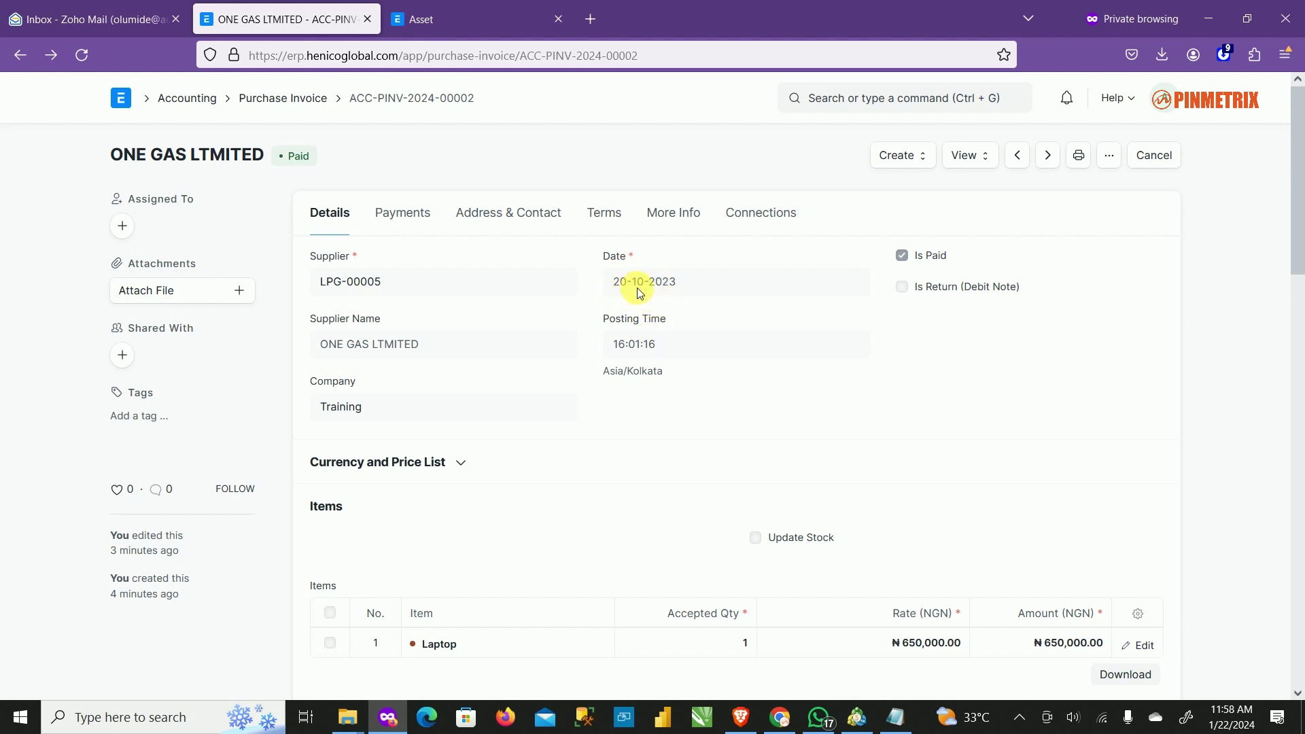
Create a purchase receipt from the Laptop purchase invoice and set the receipt's date to 25-10-2023.
click(924, 162)
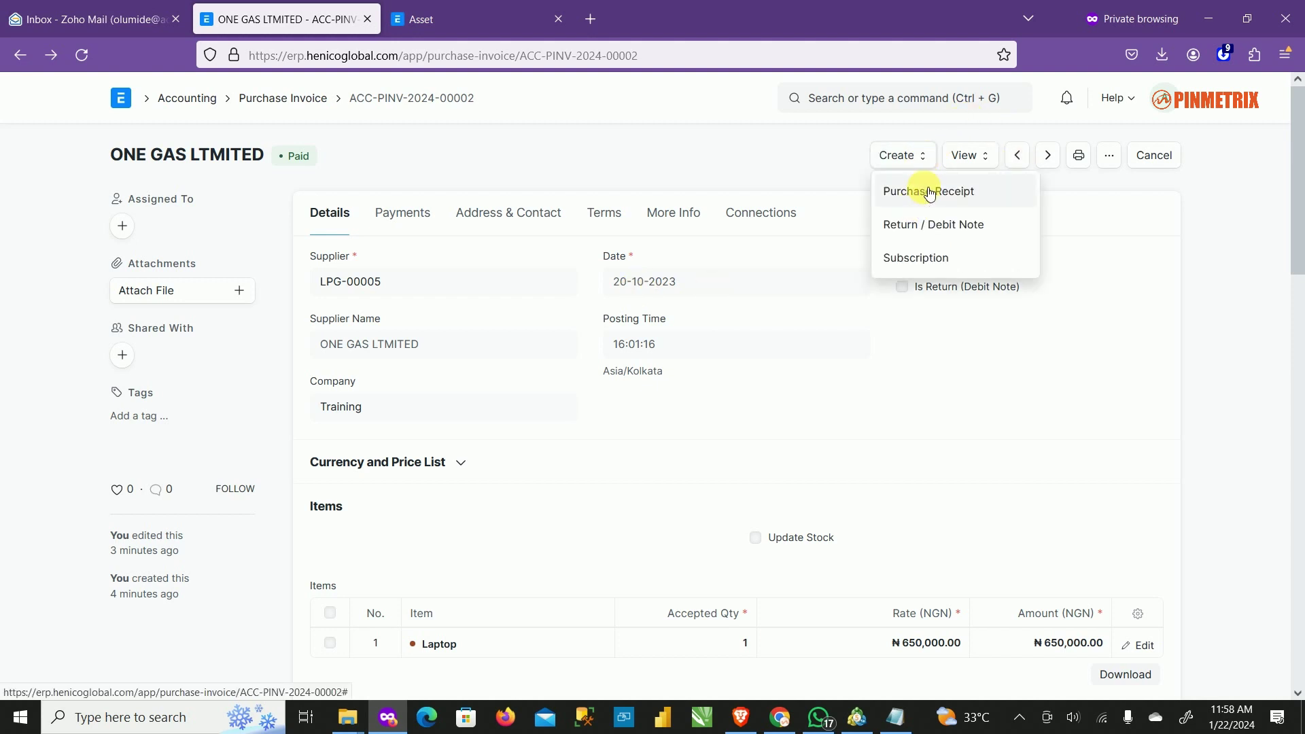
click(928, 192)
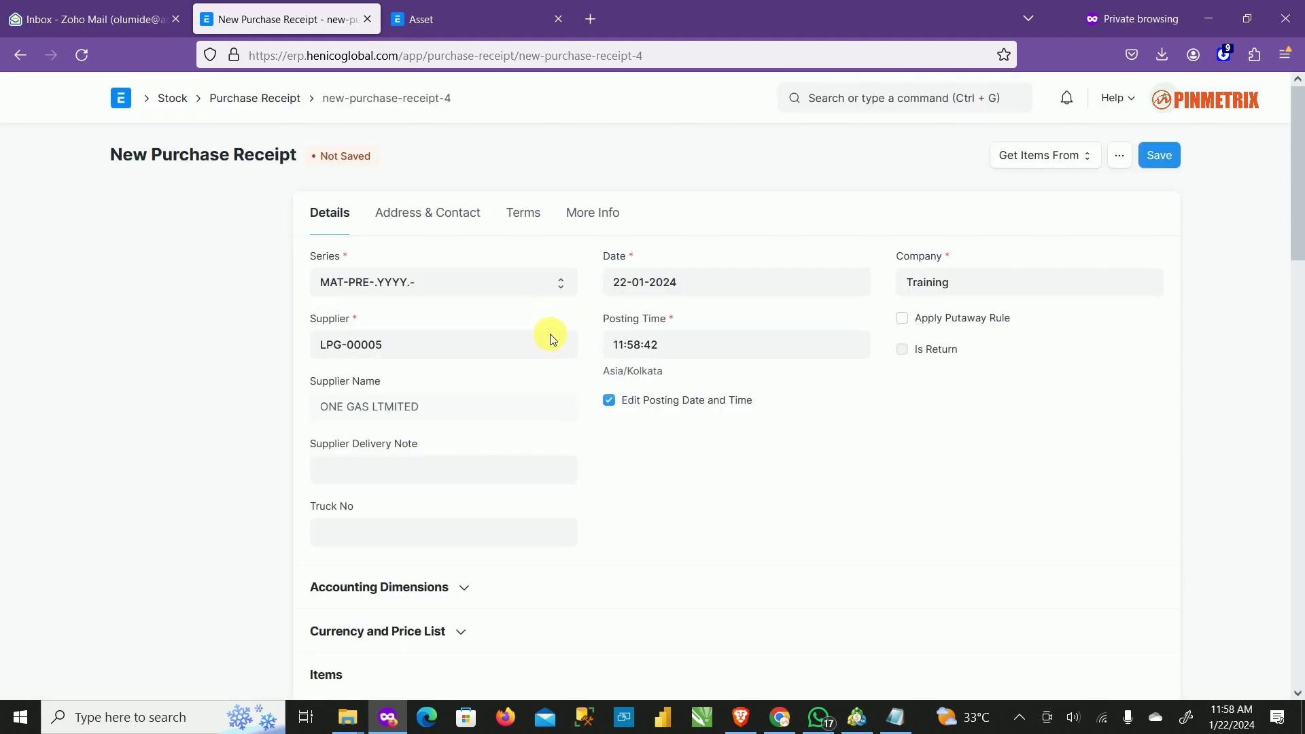
click(721, 284)
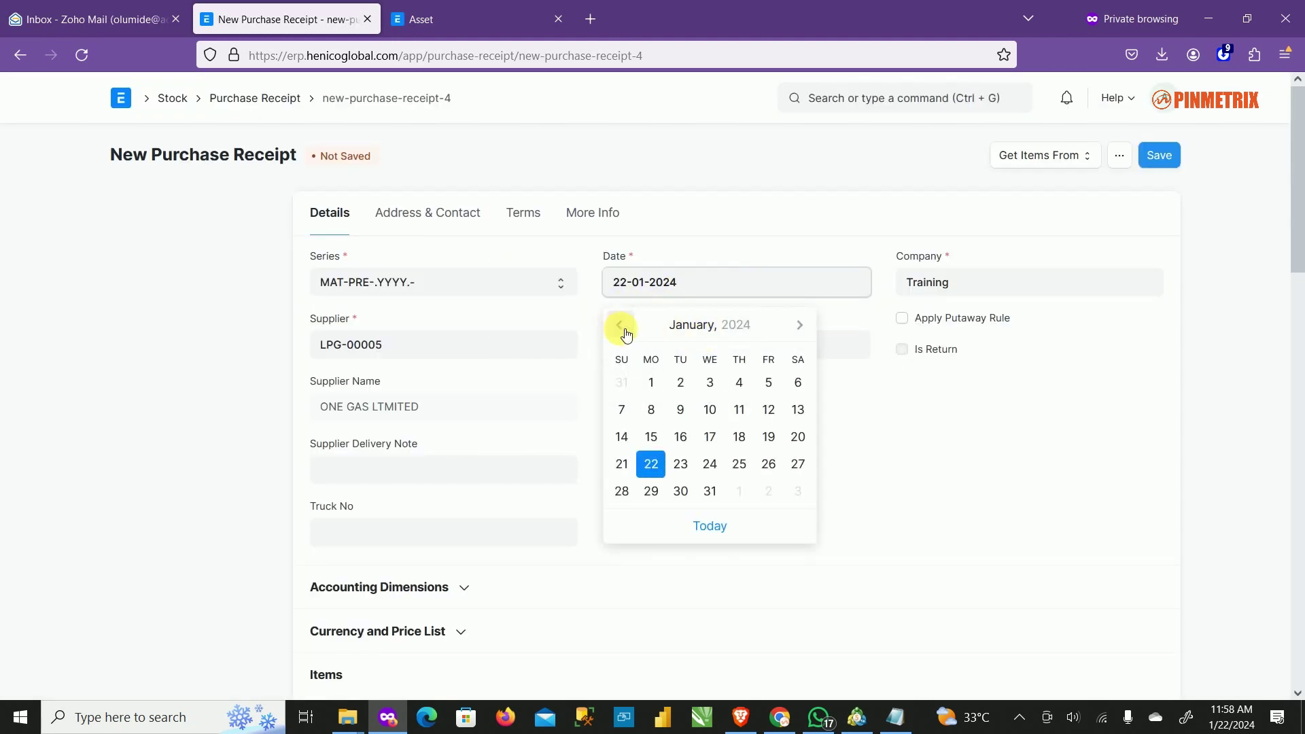
click(620, 326)
click(620, 326)
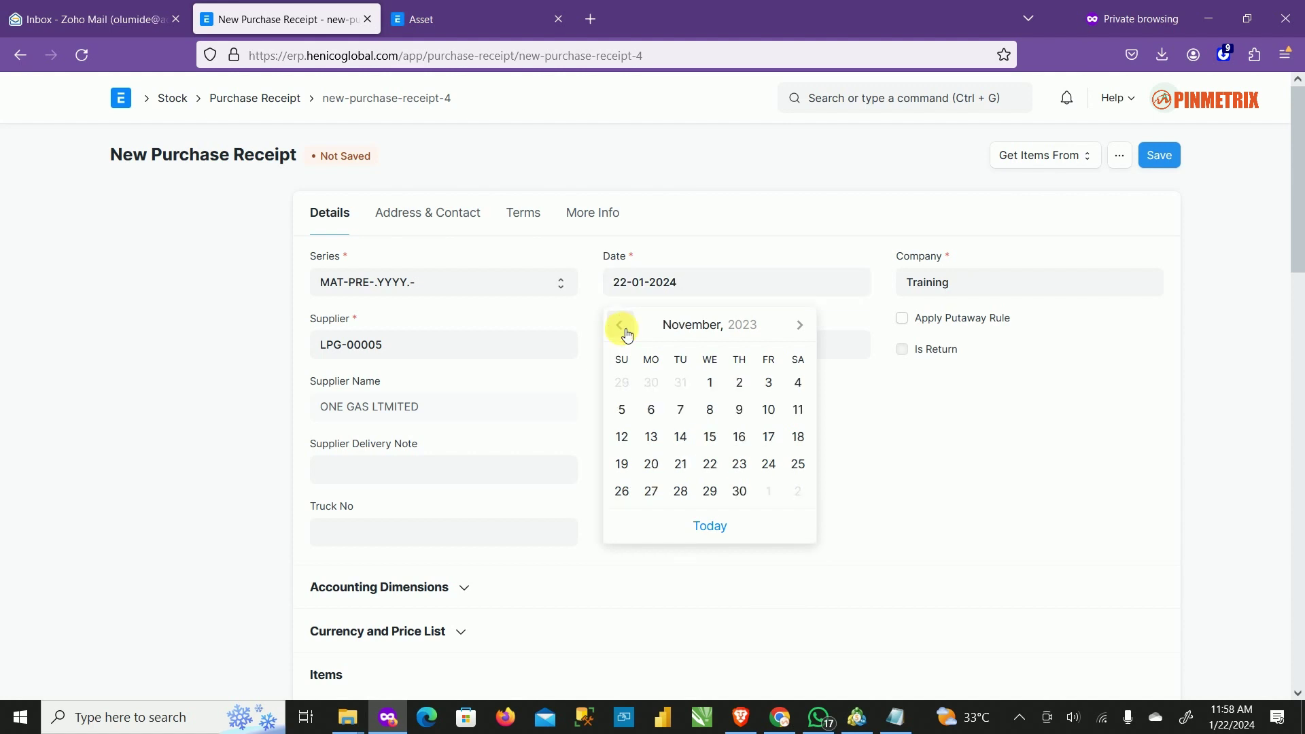
click(620, 326)
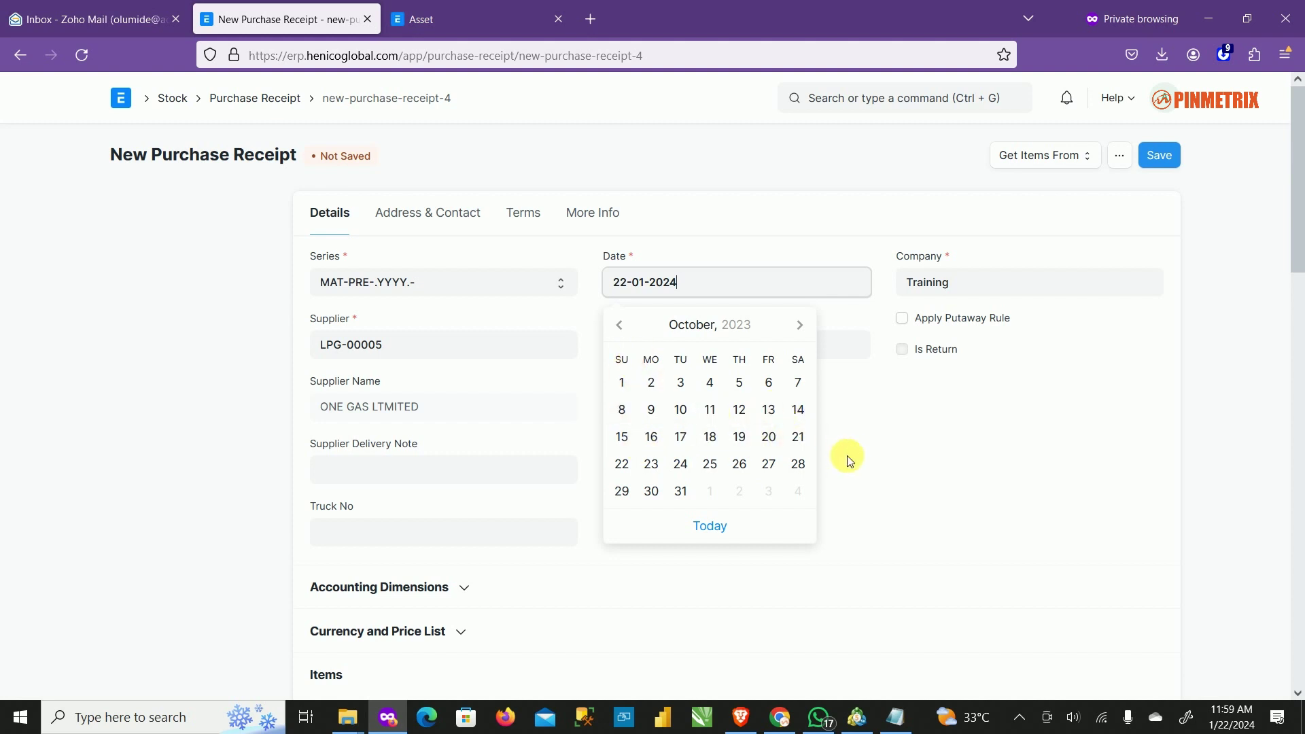
click(712, 466)
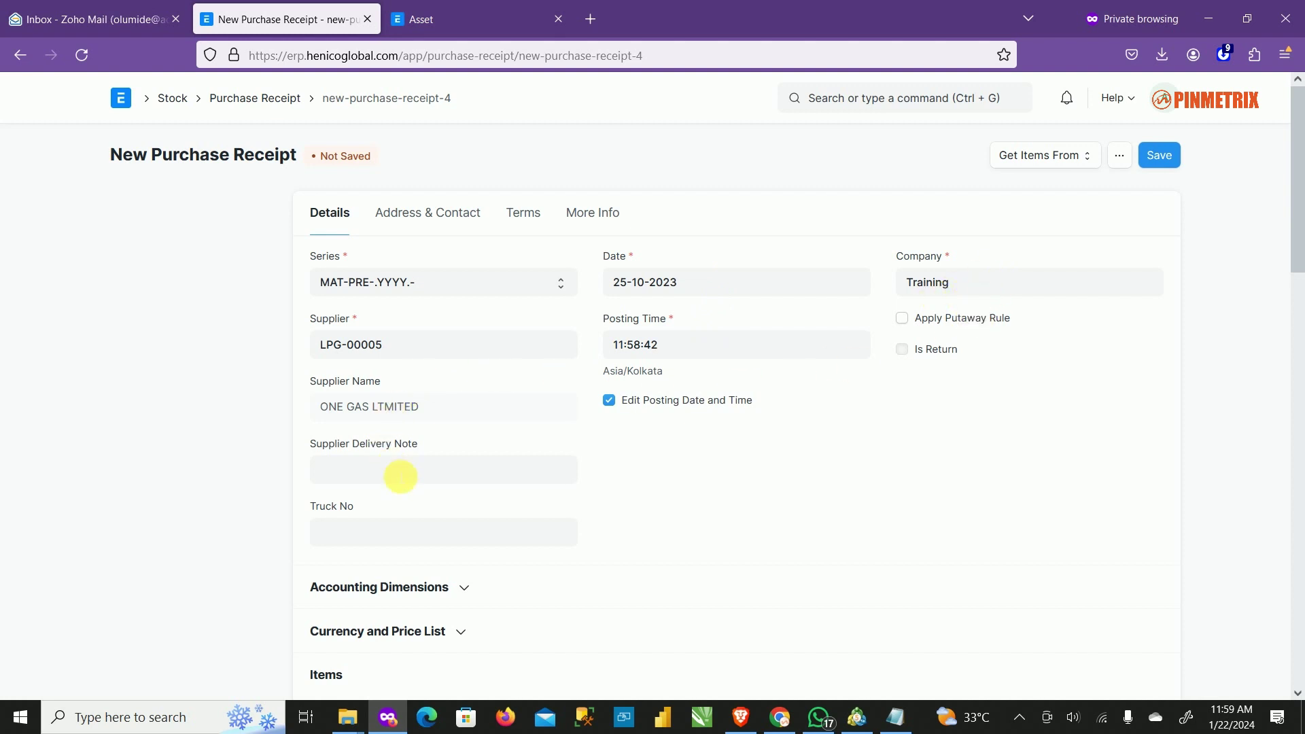
click(400, 474)
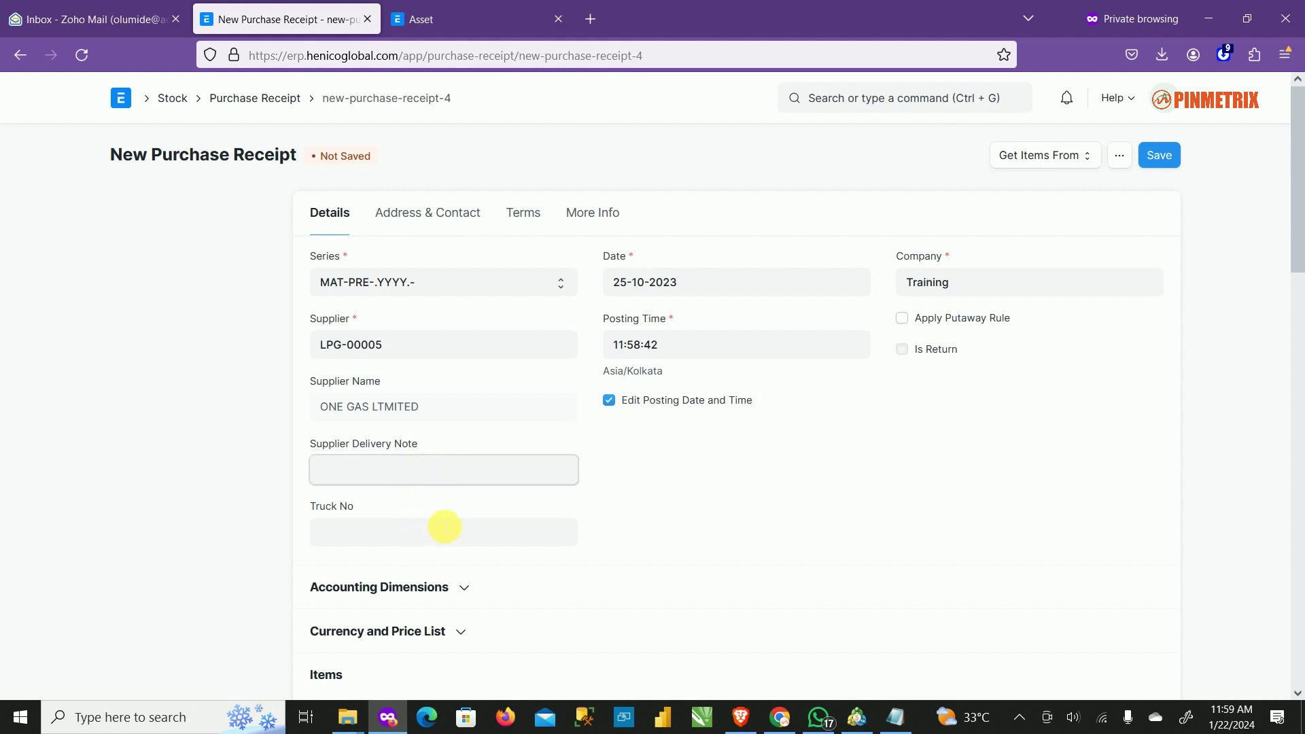
scroll(611, 465, down, 4)
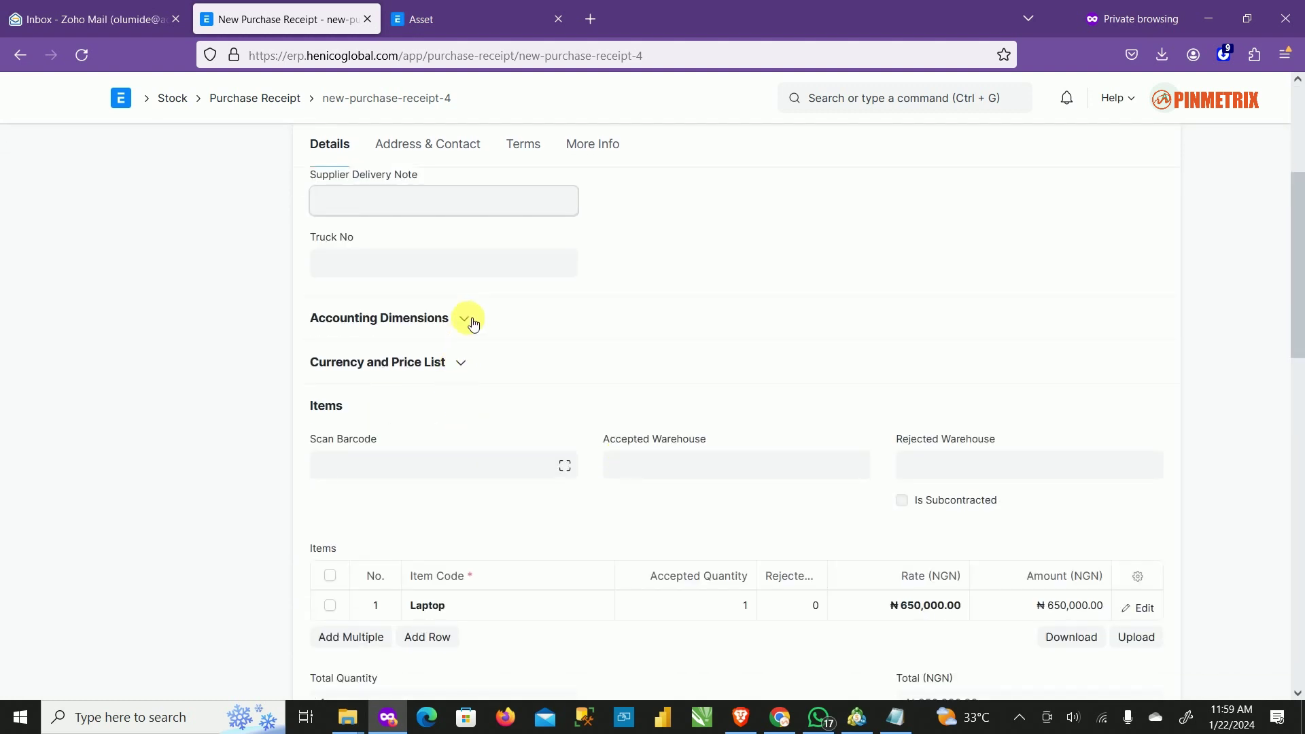
Review the Laptop purchase receipt, save it and permanently submit it.
scroll(744, 329, down, 4)
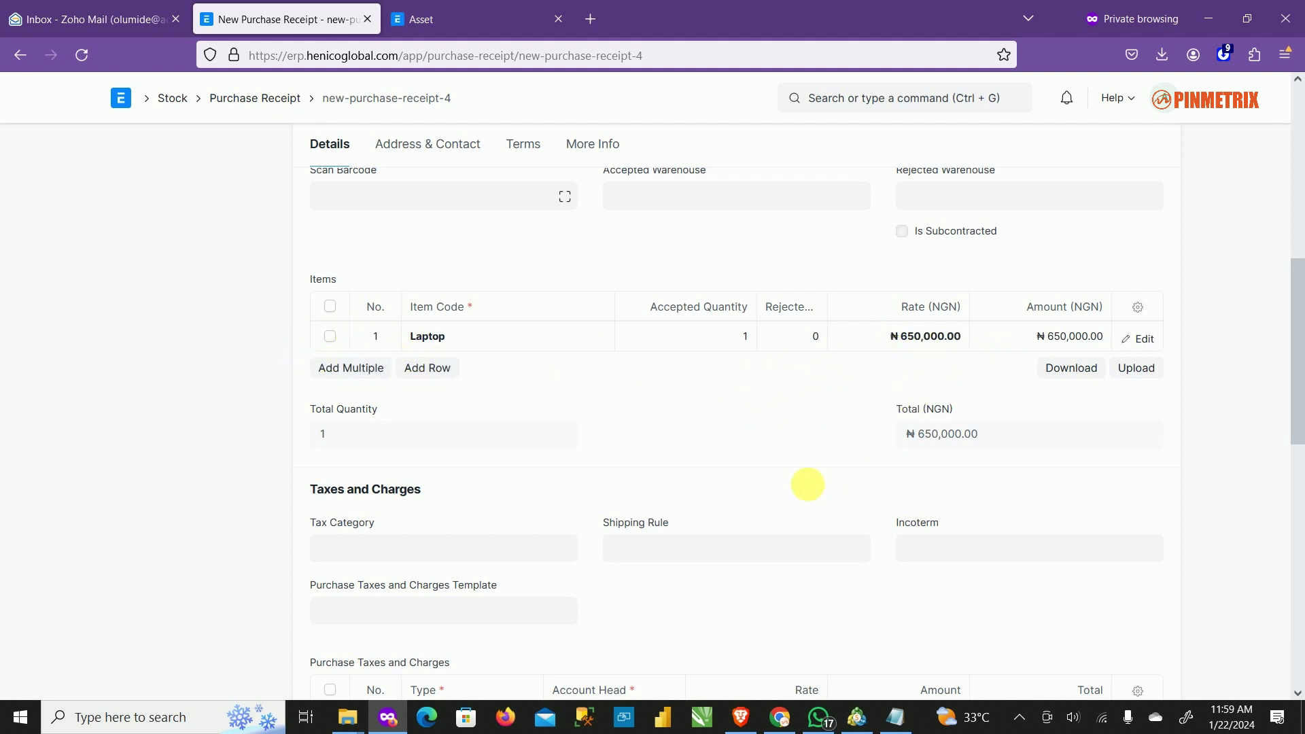
scroll(766, 443, down, 7)
scroll(766, 442, up, 5)
scroll(765, 441, up, 7)
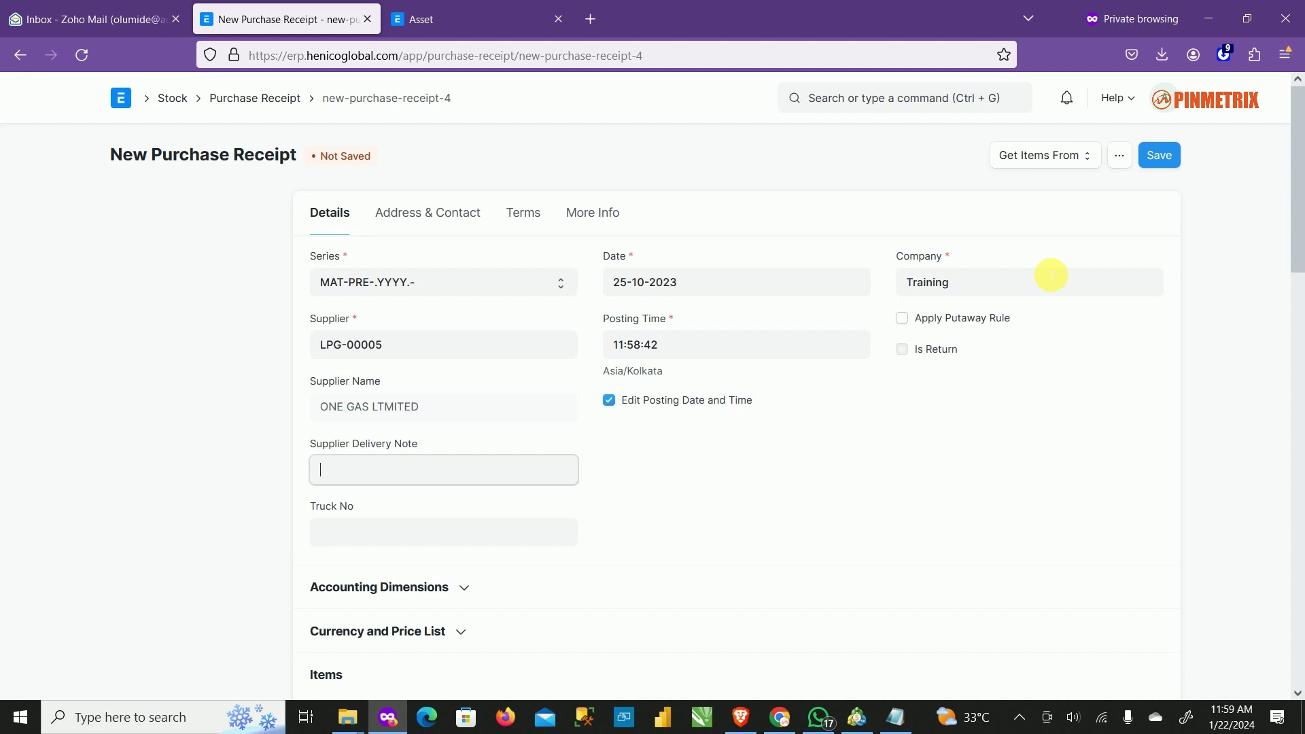
click(1160, 156)
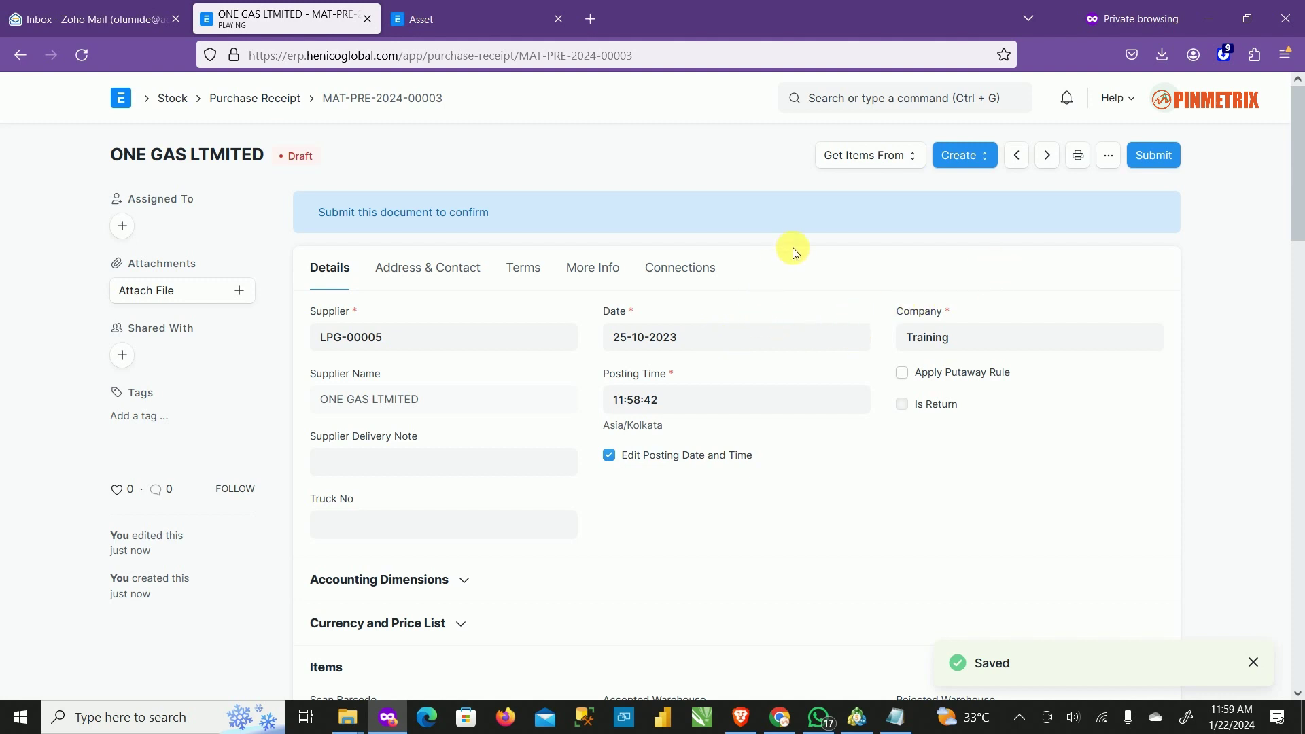
click(965, 156)
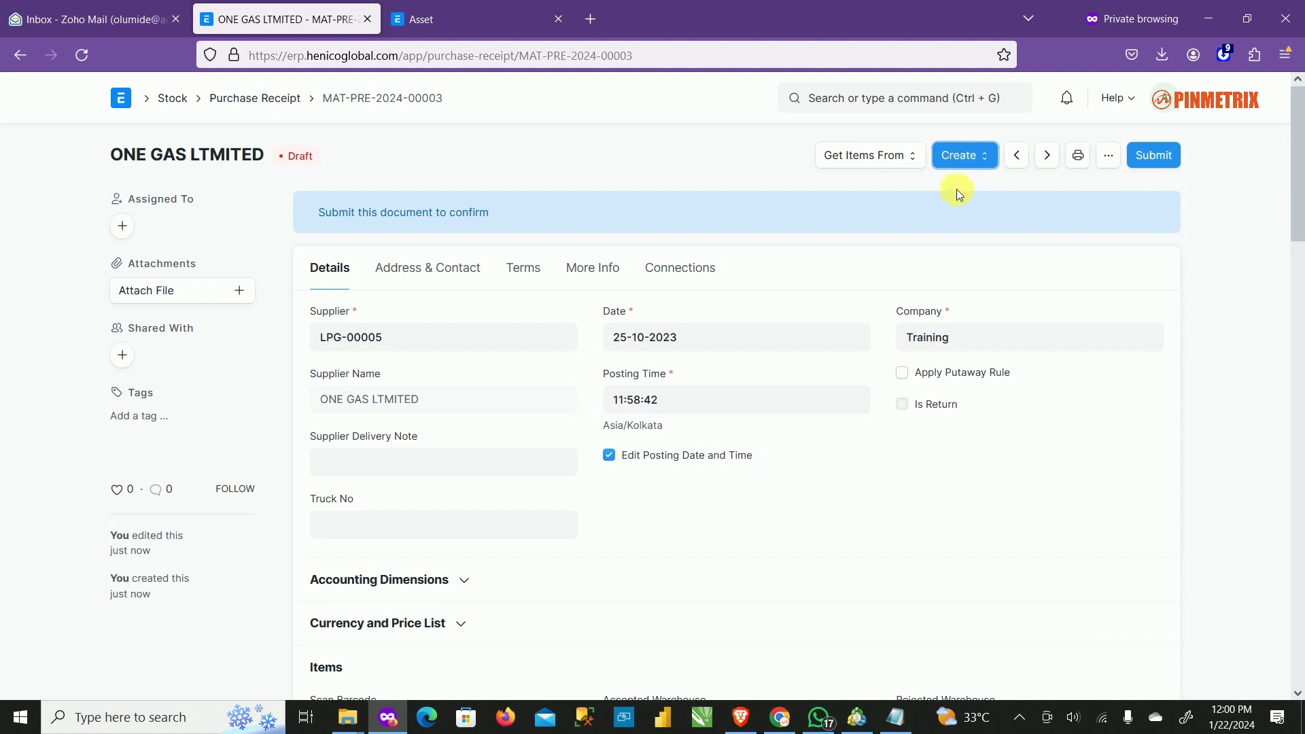
click(1147, 158)
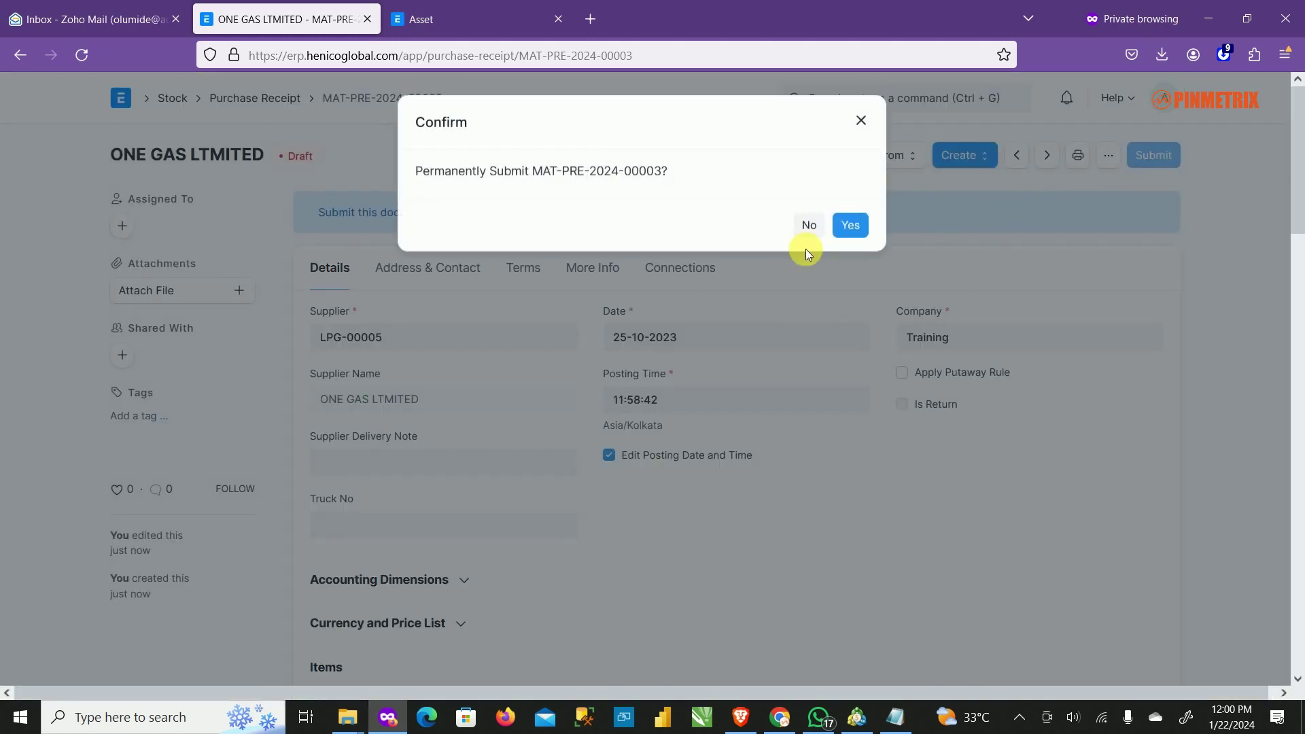
click(868, 231)
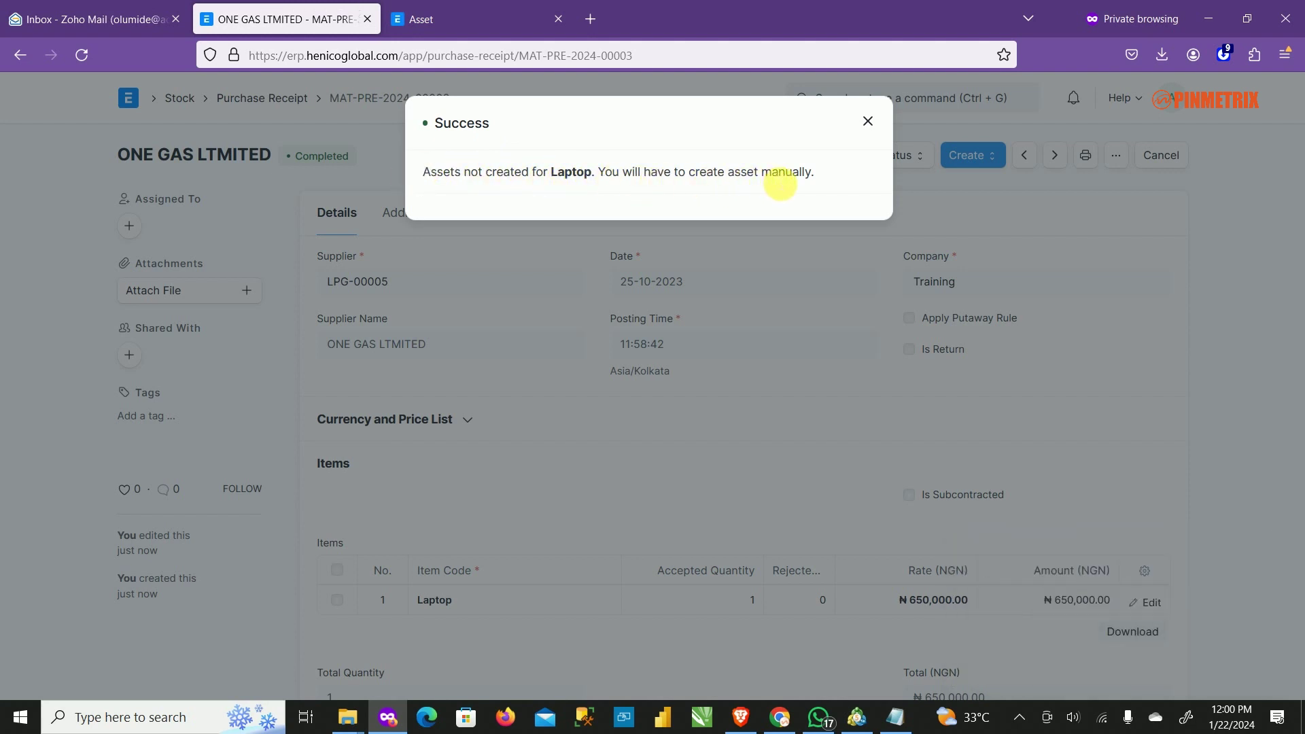
click(867, 121)
Reload the Asset list to check whether an asset exists for the received Laptop.
click(448, 16)
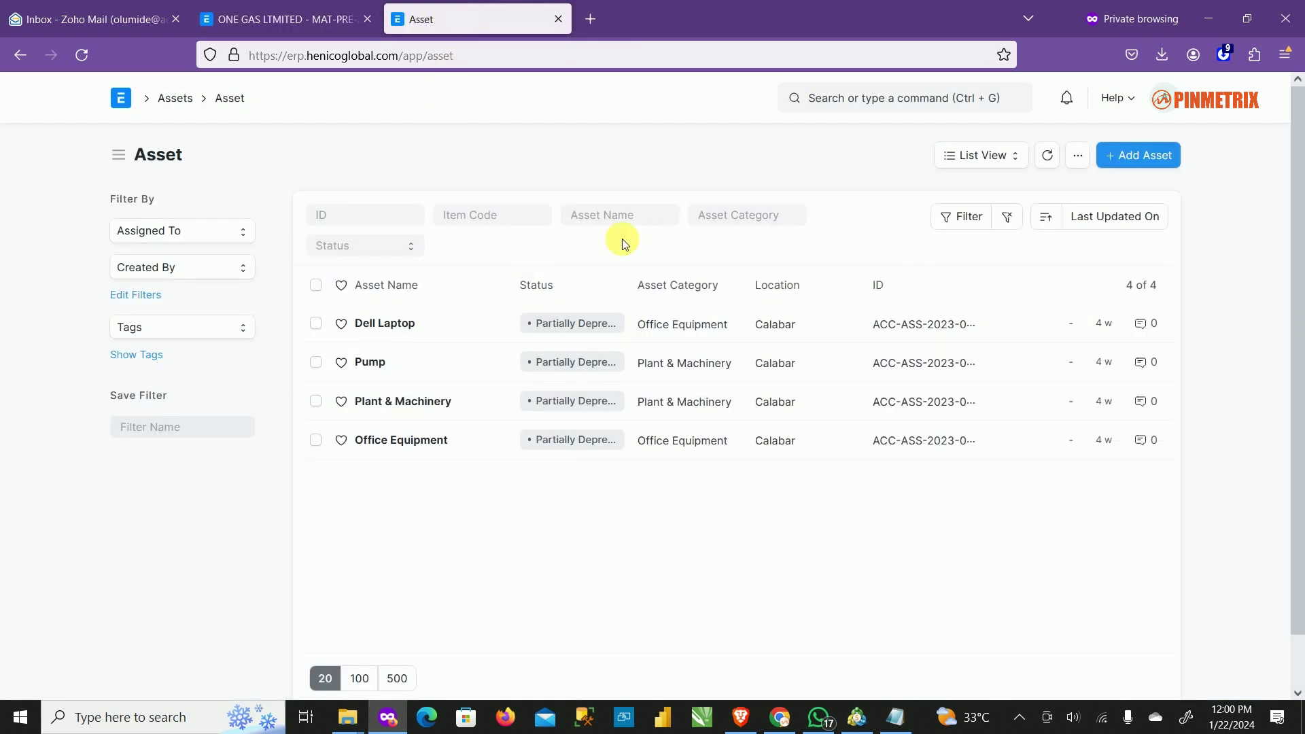
click(84, 60)
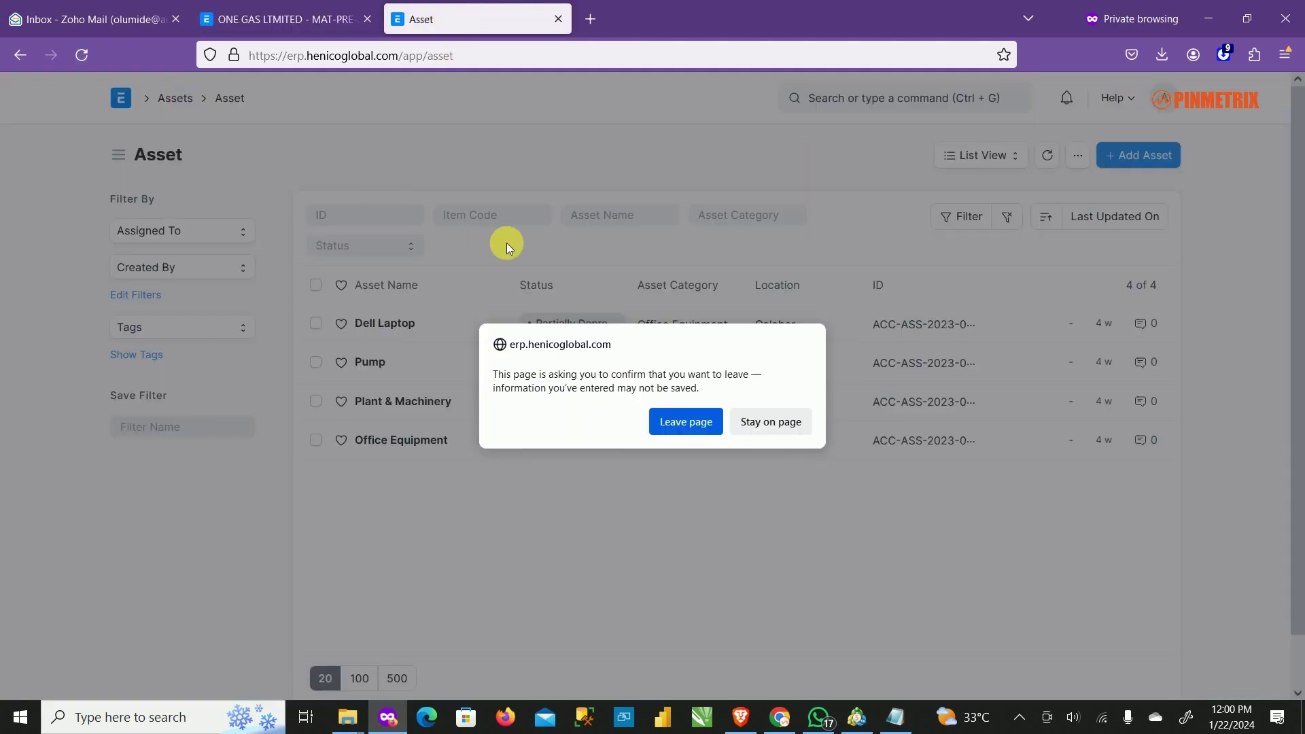
click(681, 414)
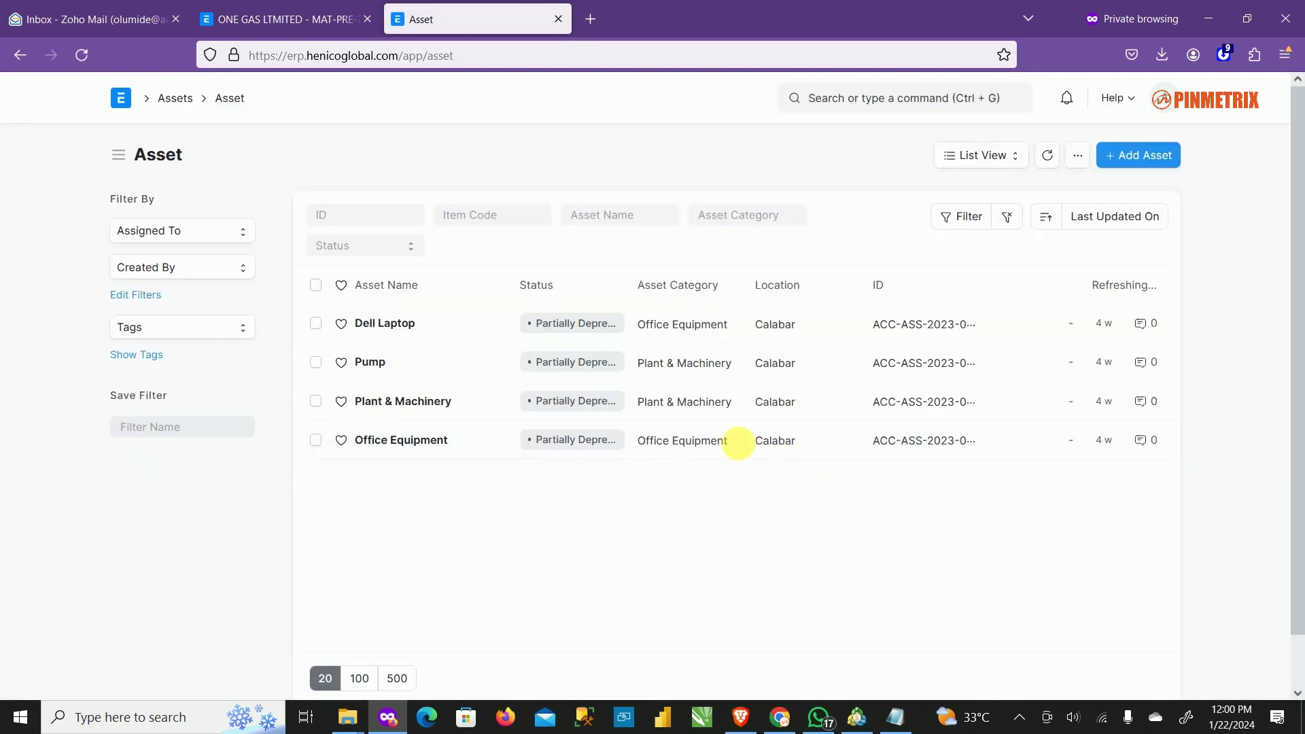
Return to the paid Laptop purchase invoice, reload it and check which documents can still be created from it.
click(272, 16)
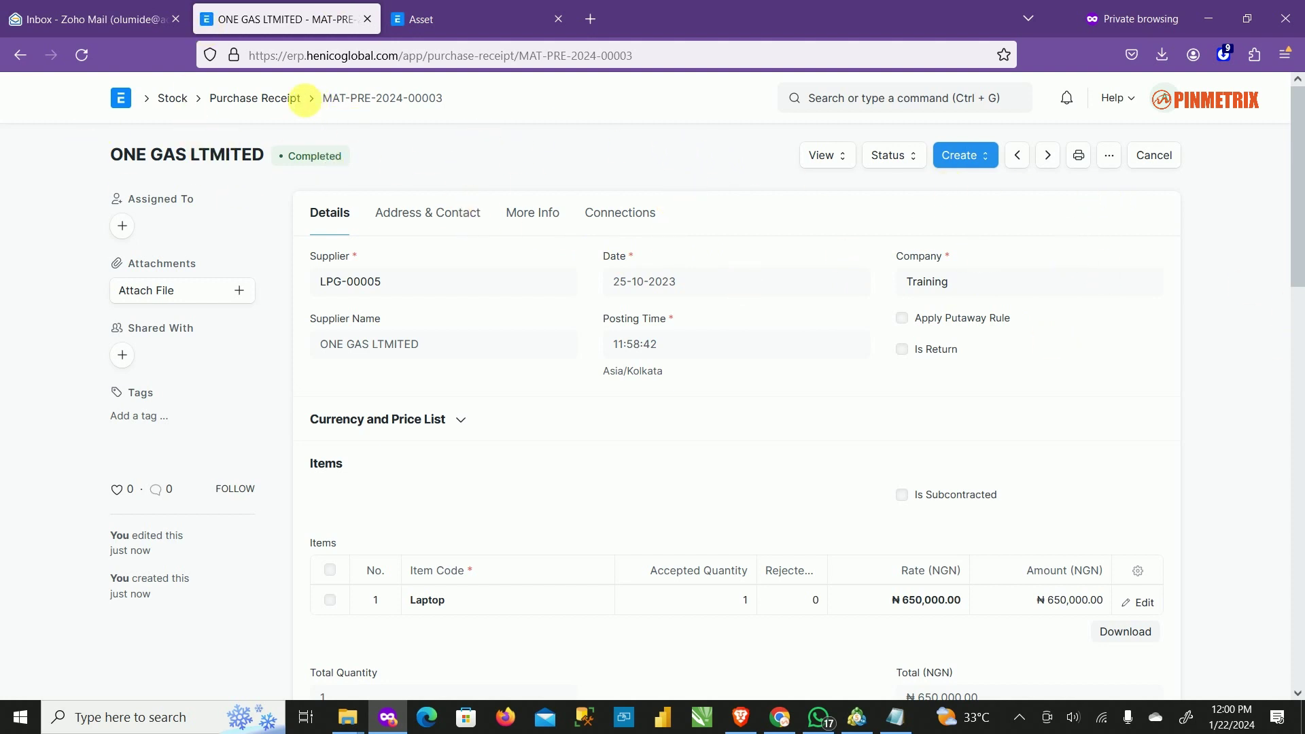
click(20, 58)
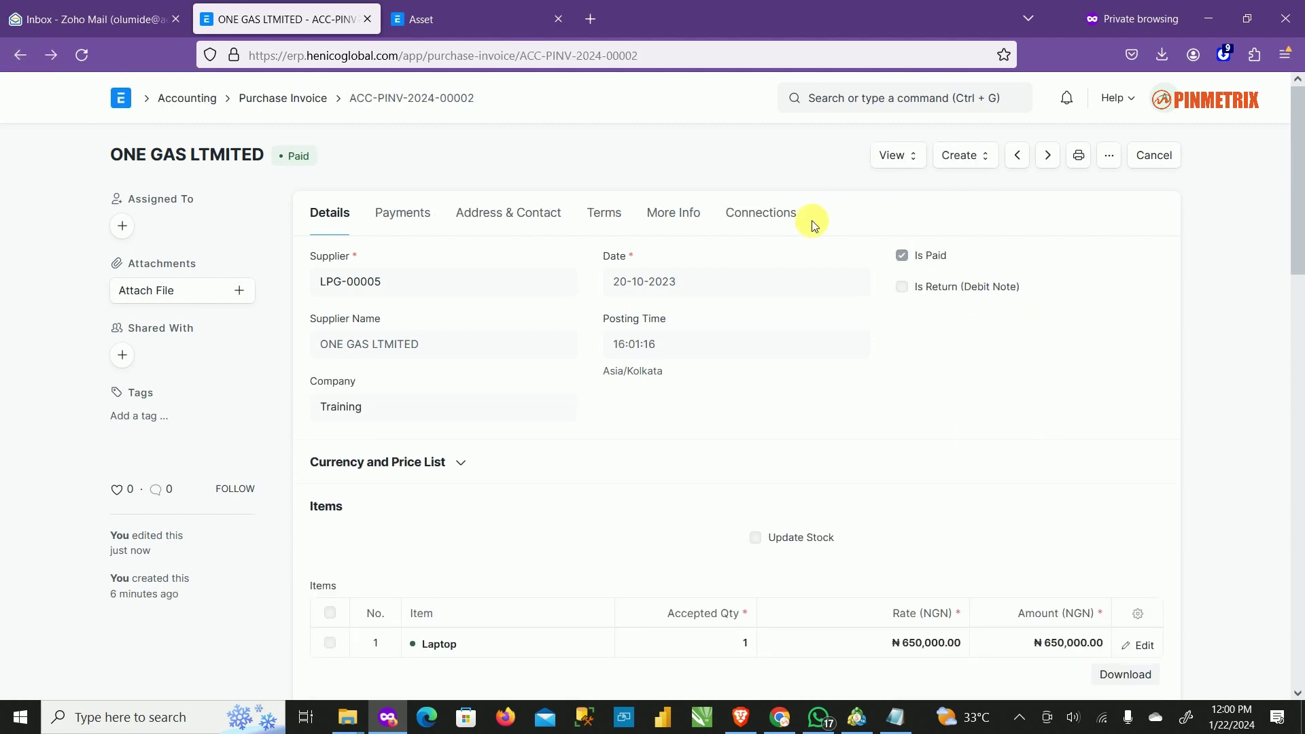
click(80, 55)
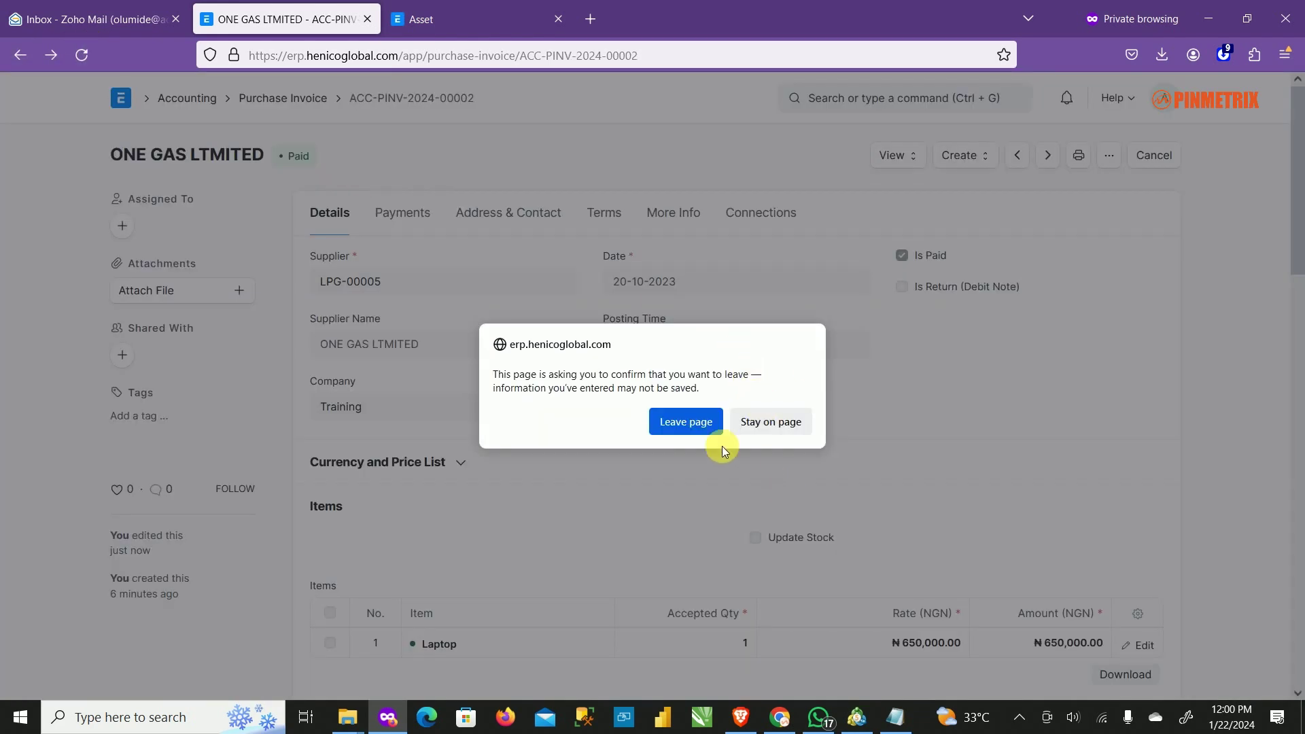
click(693, 424)
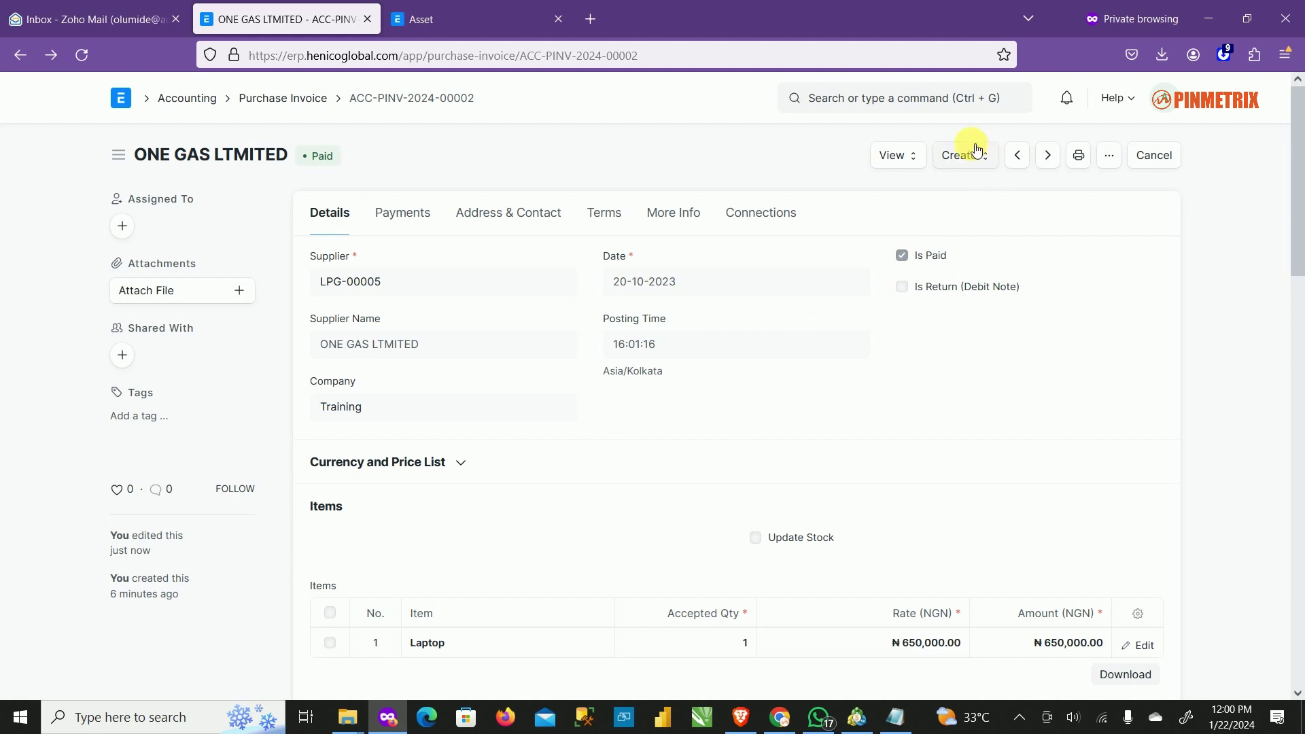
click(976, 150)
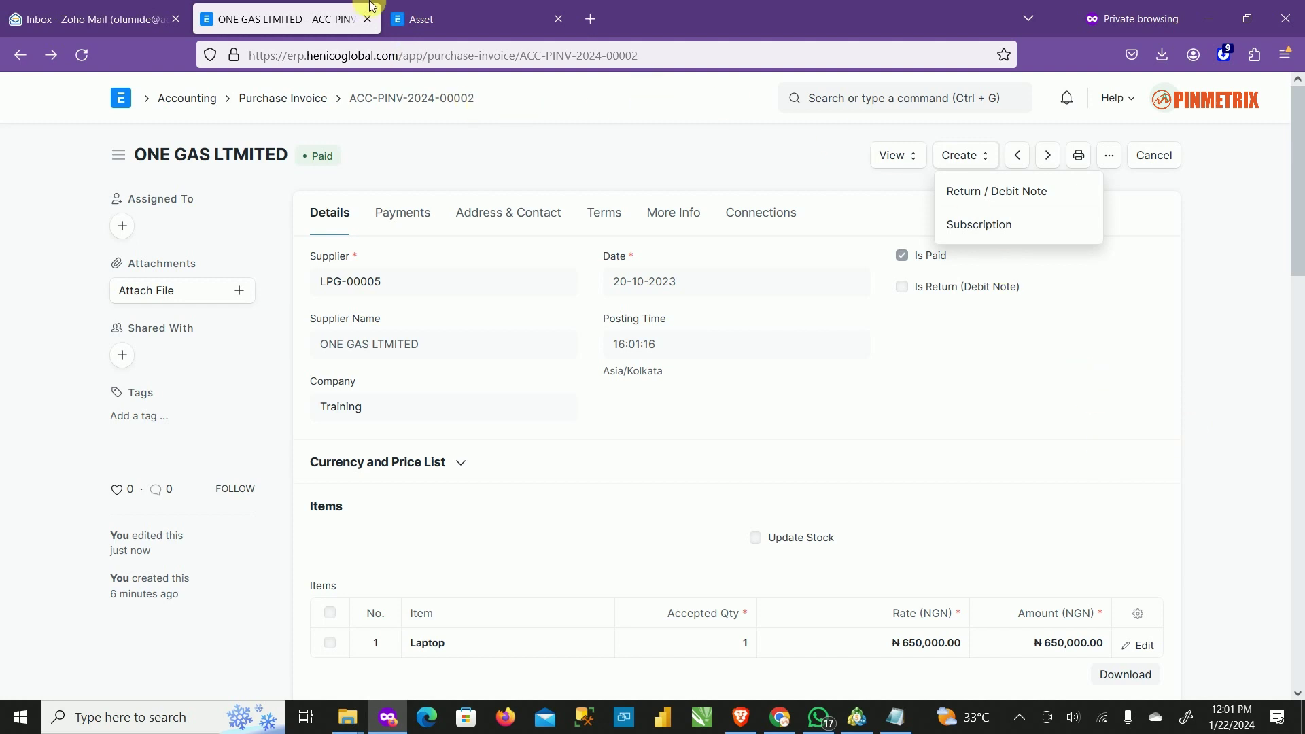
click(1135, 410)
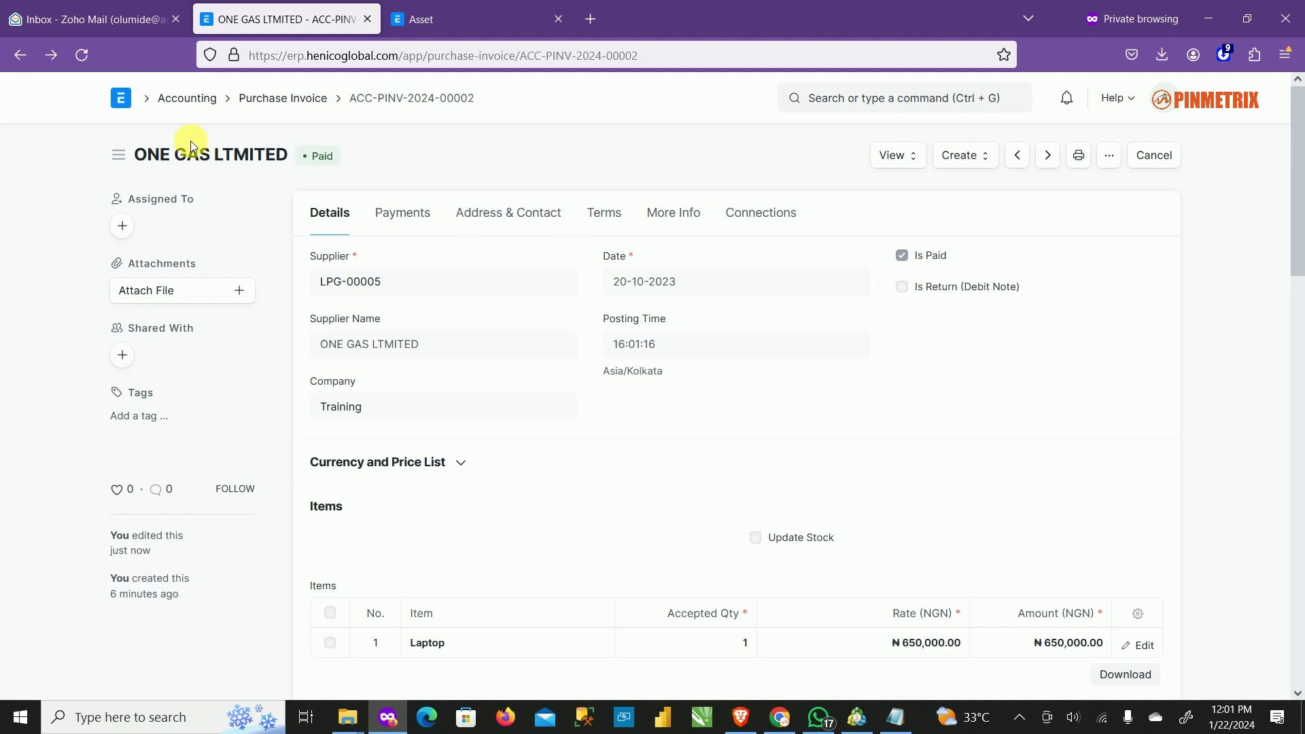
Go to the Purchase Invoice list and start a new purchase invoice.
click(187, 98)
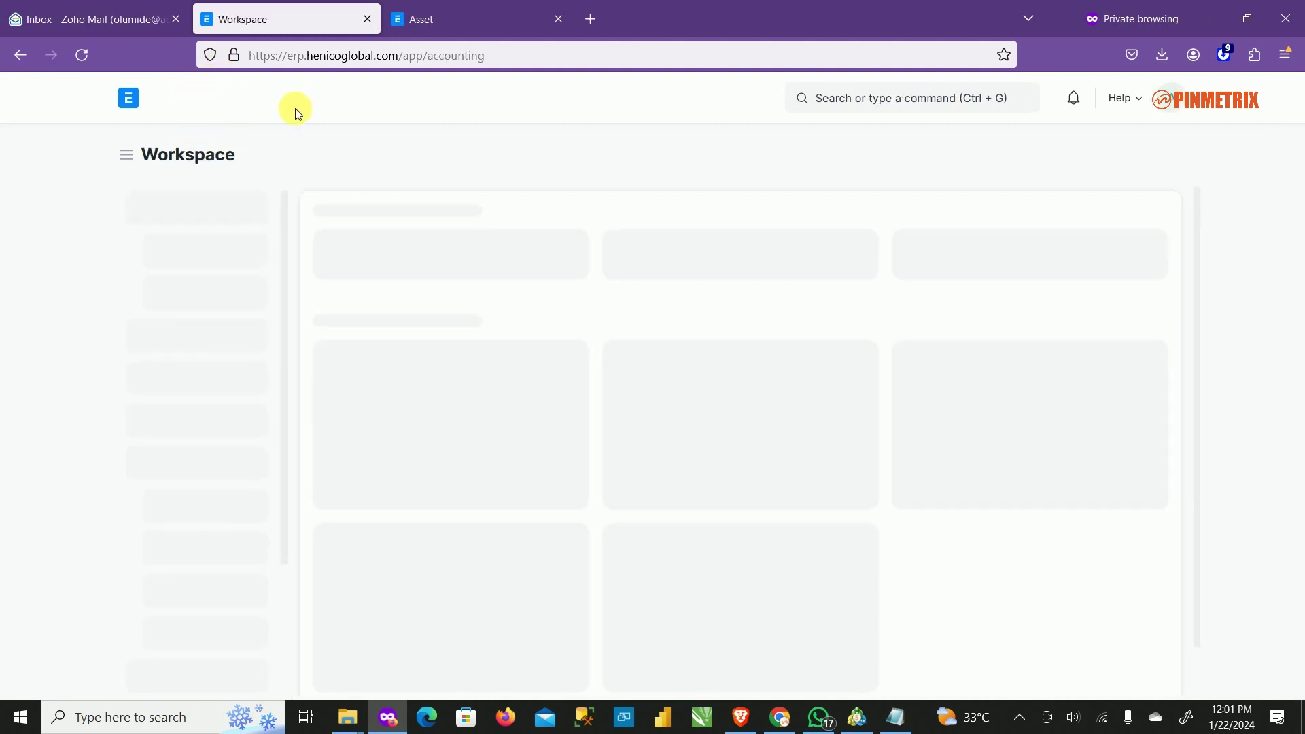
click(26, 55)
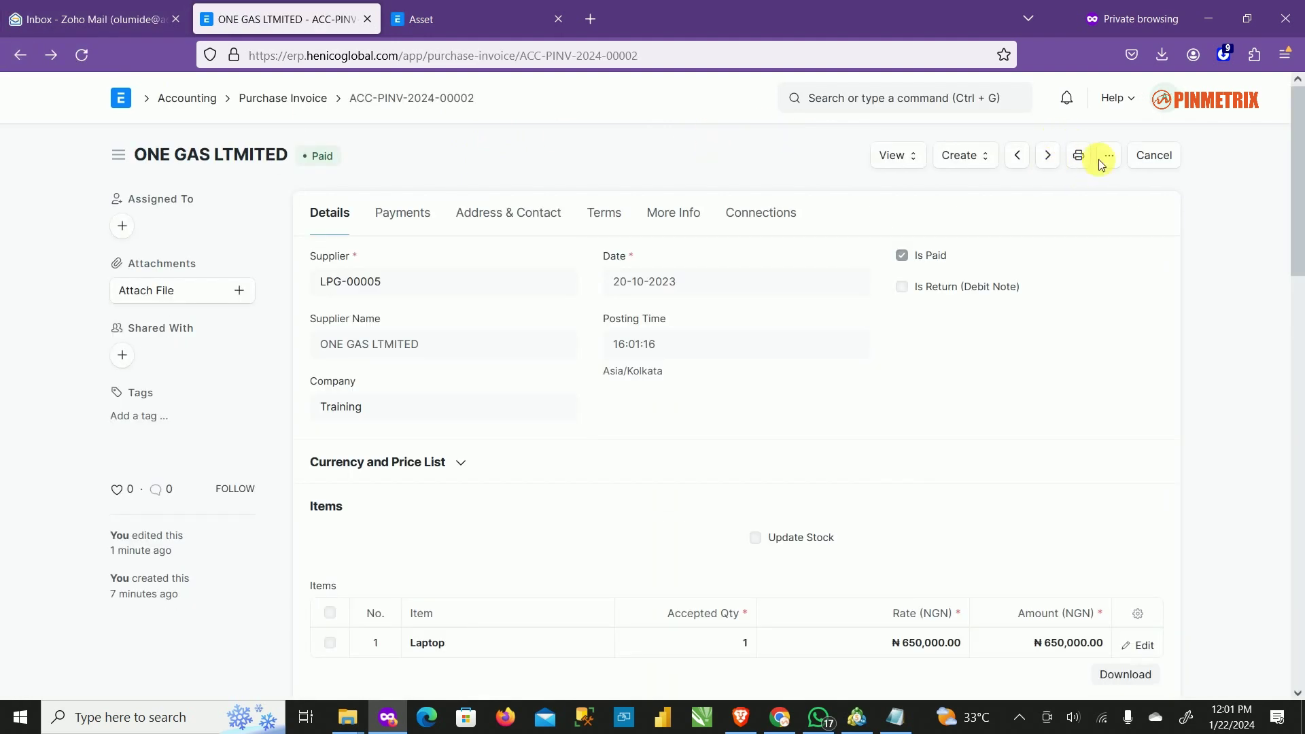
click(280, 100)
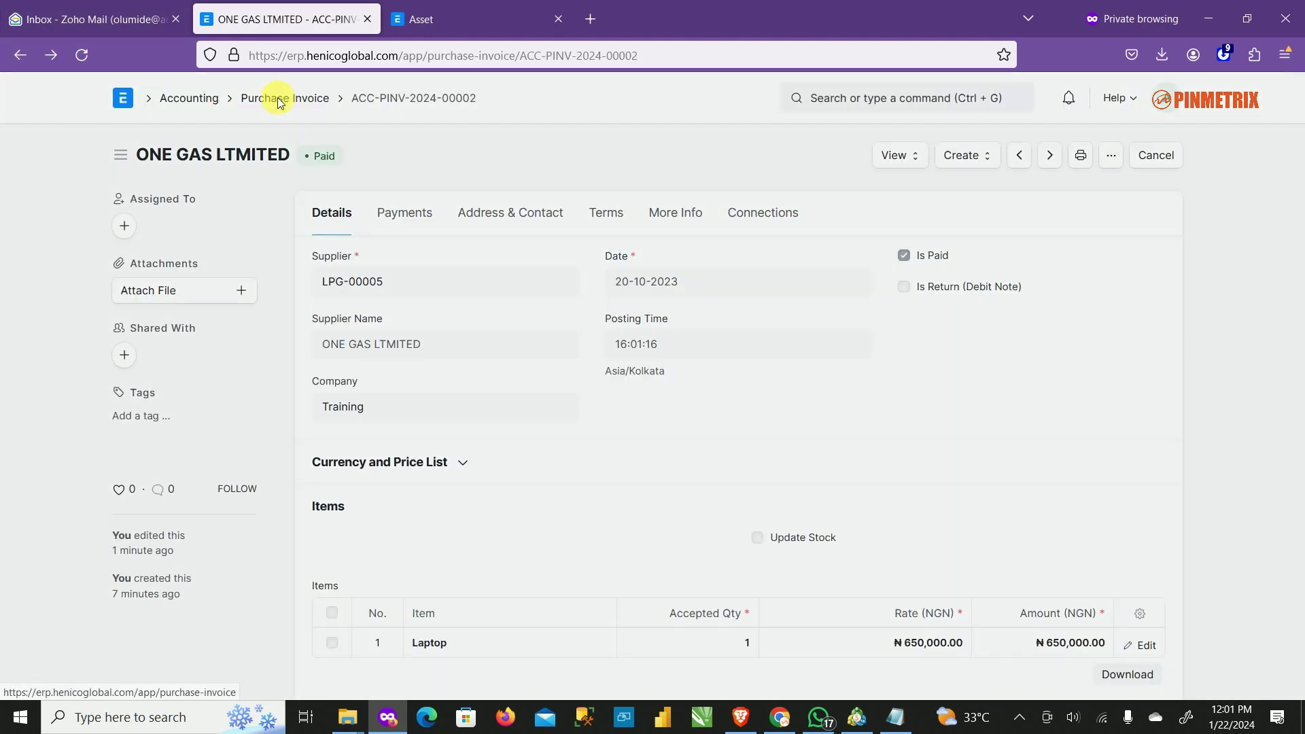
click(860, 110)
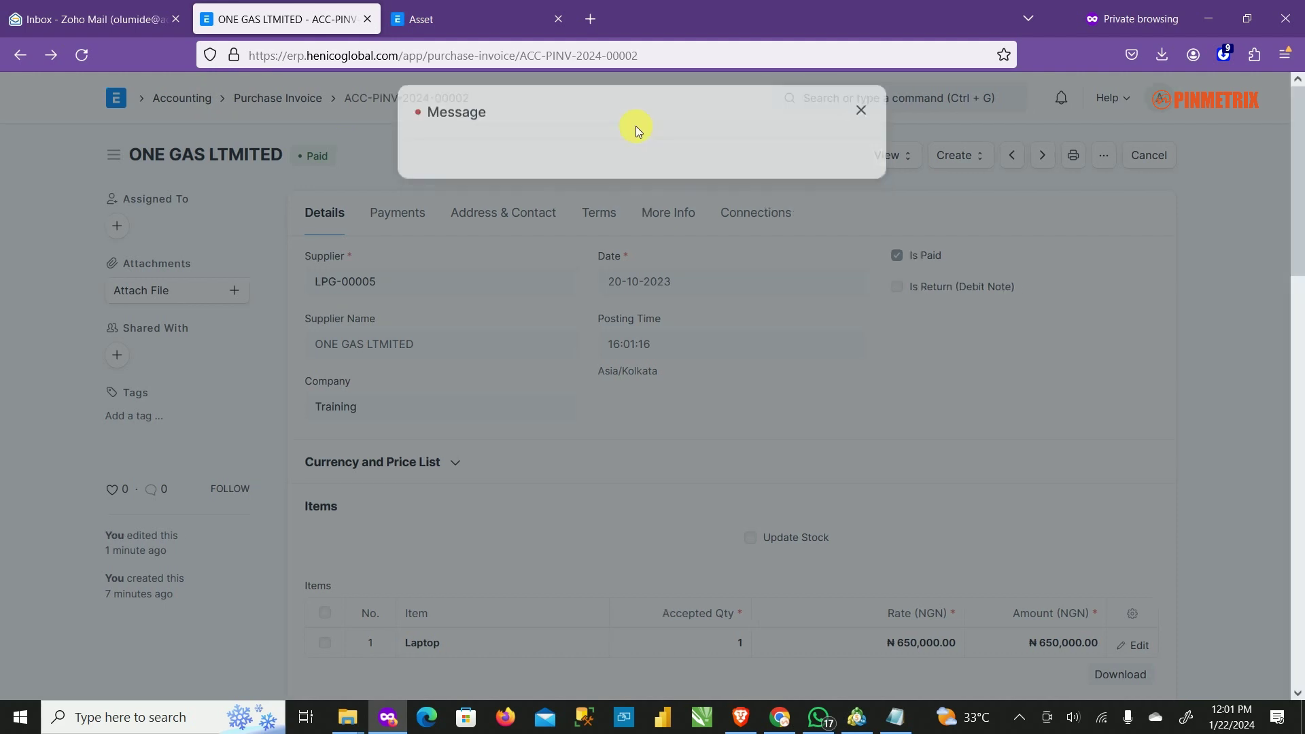
click(249, 102)
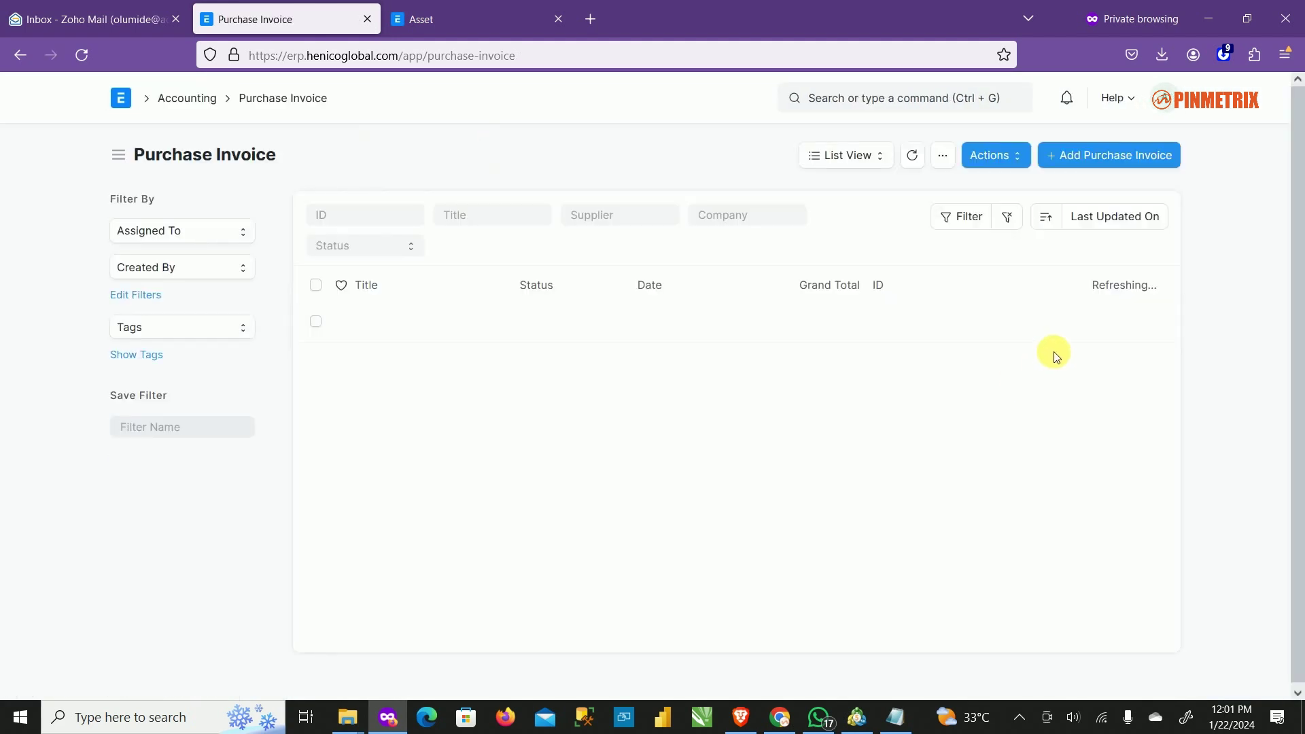
click(1087, 160)
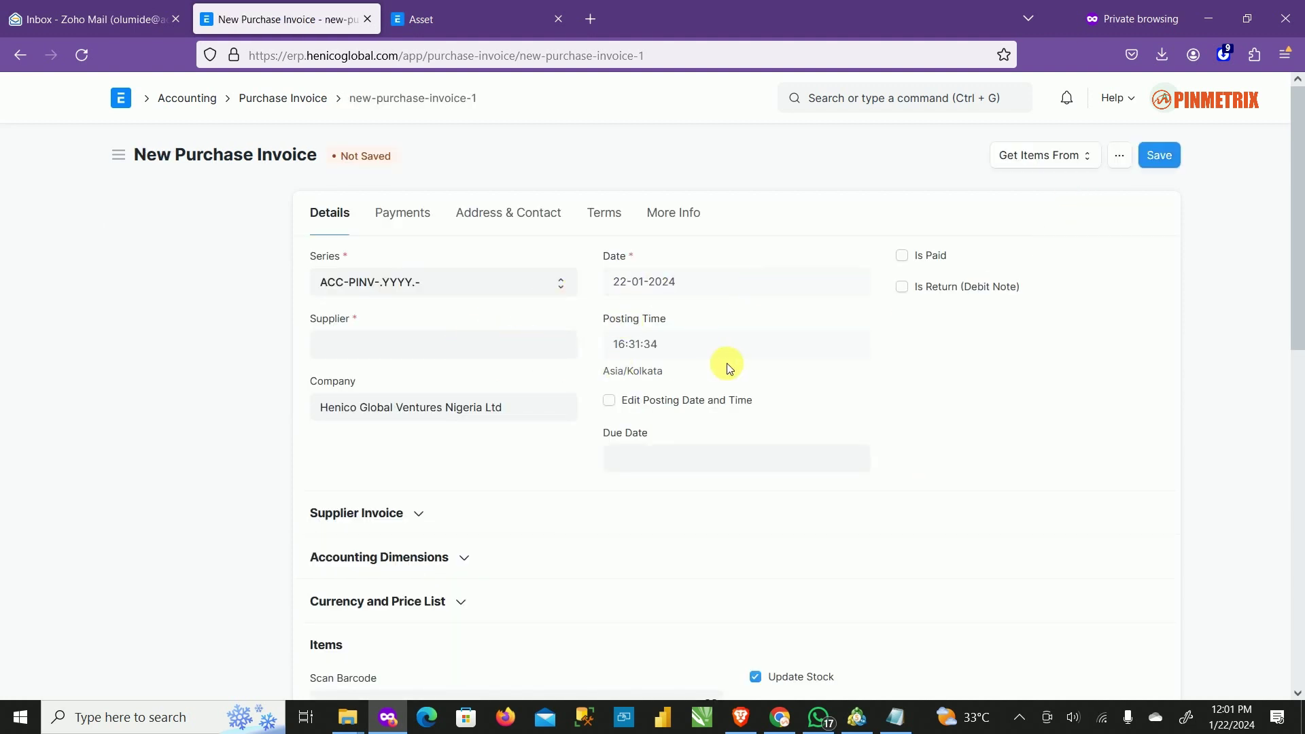
Enable editing of the posting date and time and set the new invoice's date to 20-09-2023.
click(635, 401)
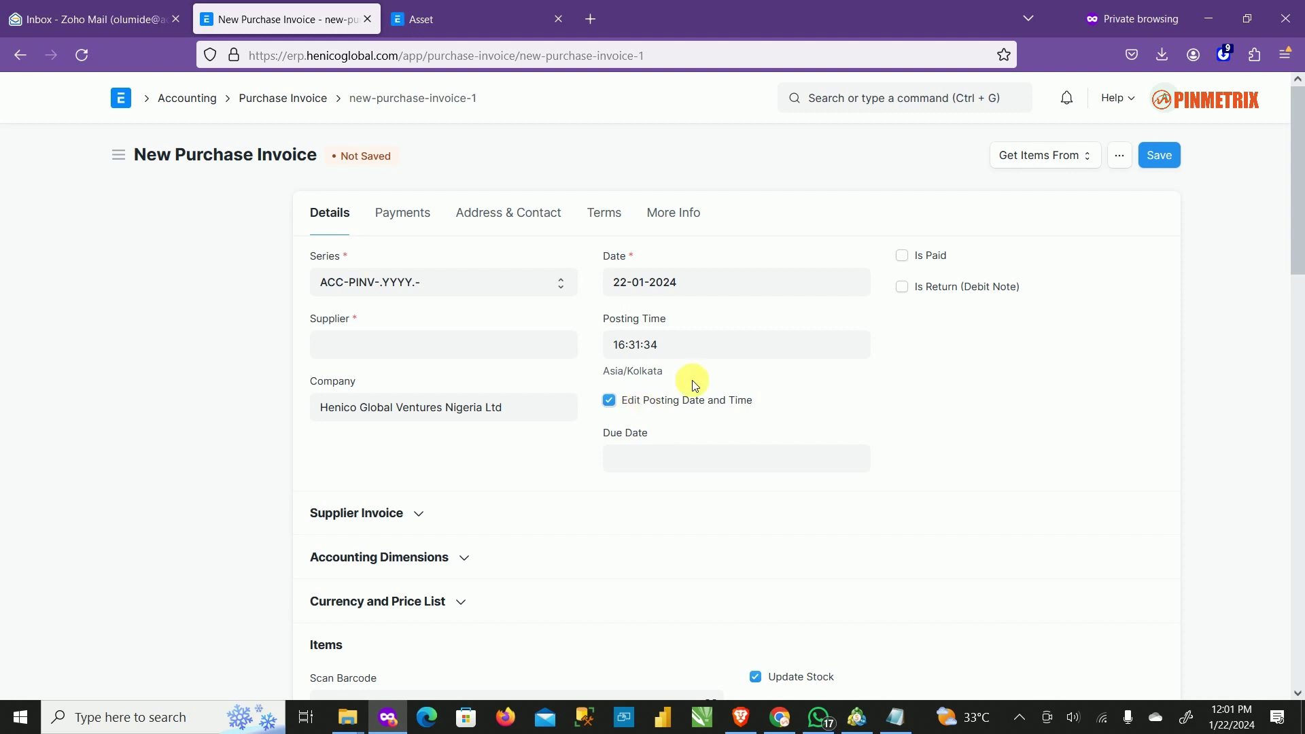
click(703, 284)
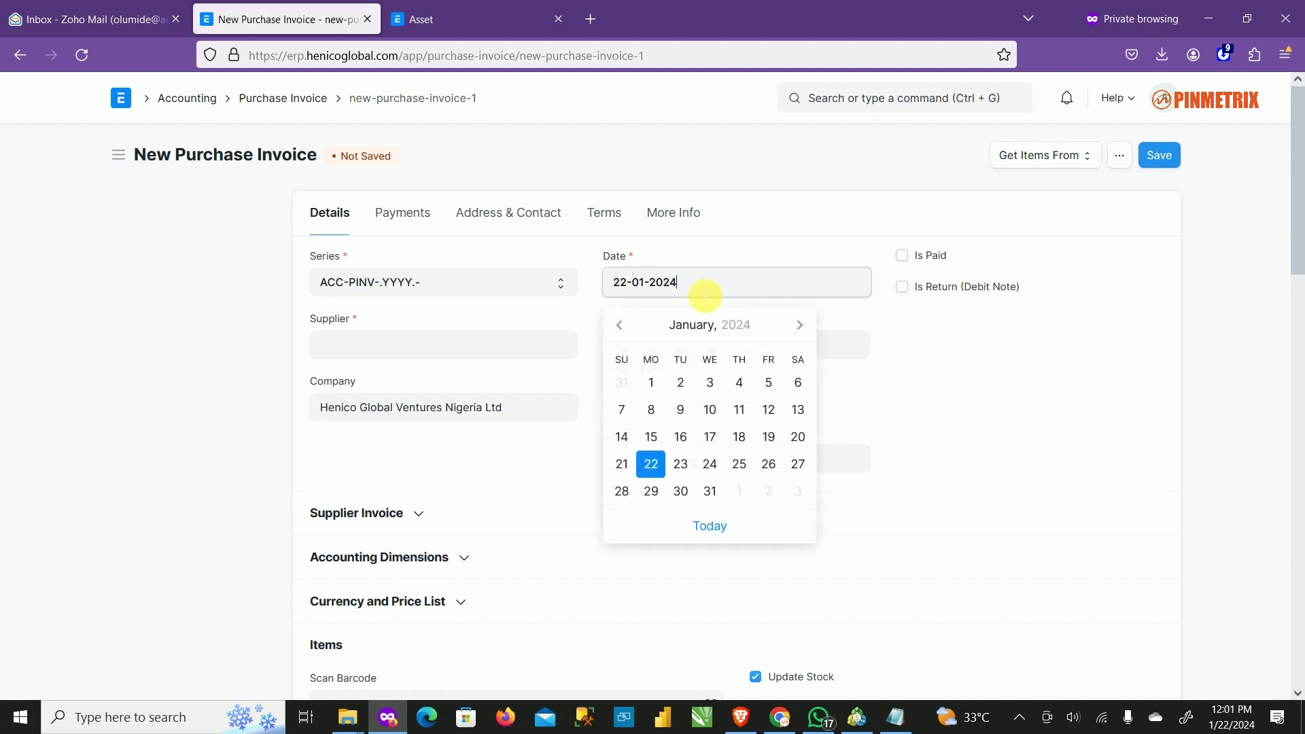
click(625, 328)
click(626, 329)
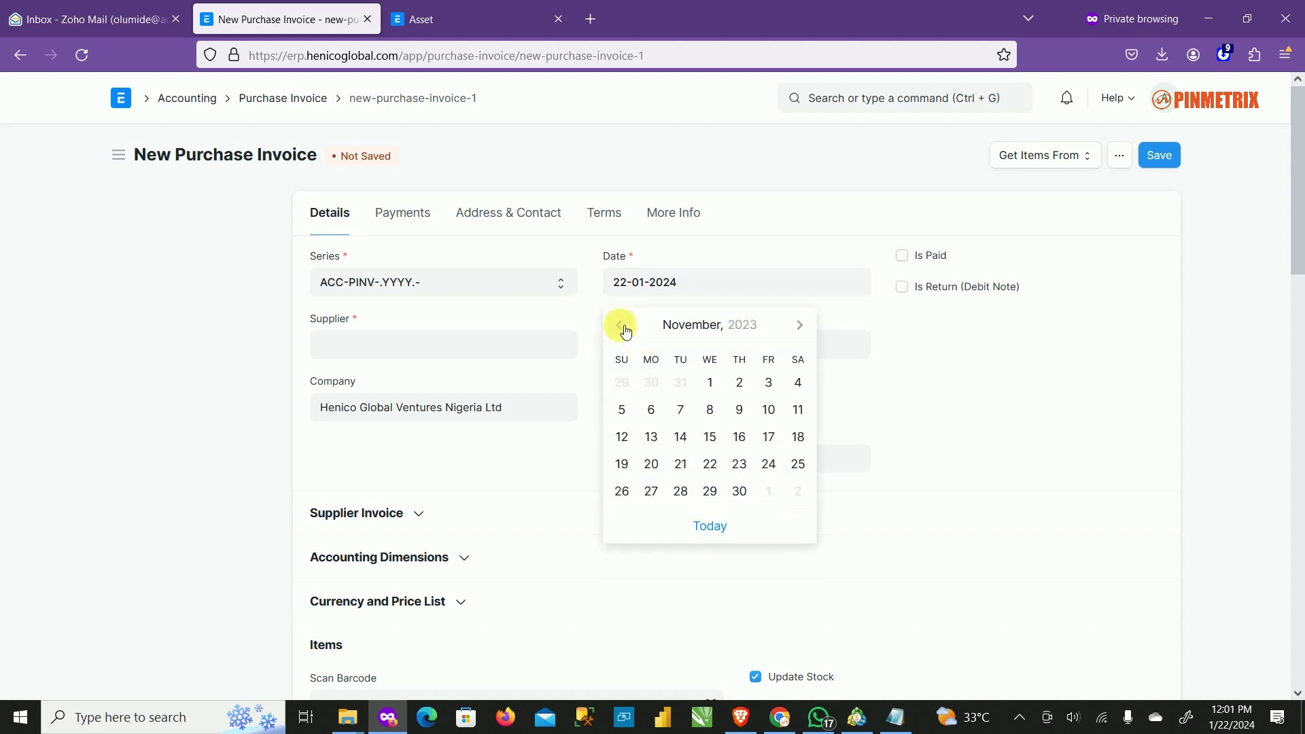
click(625, 329)
click(625, 329)
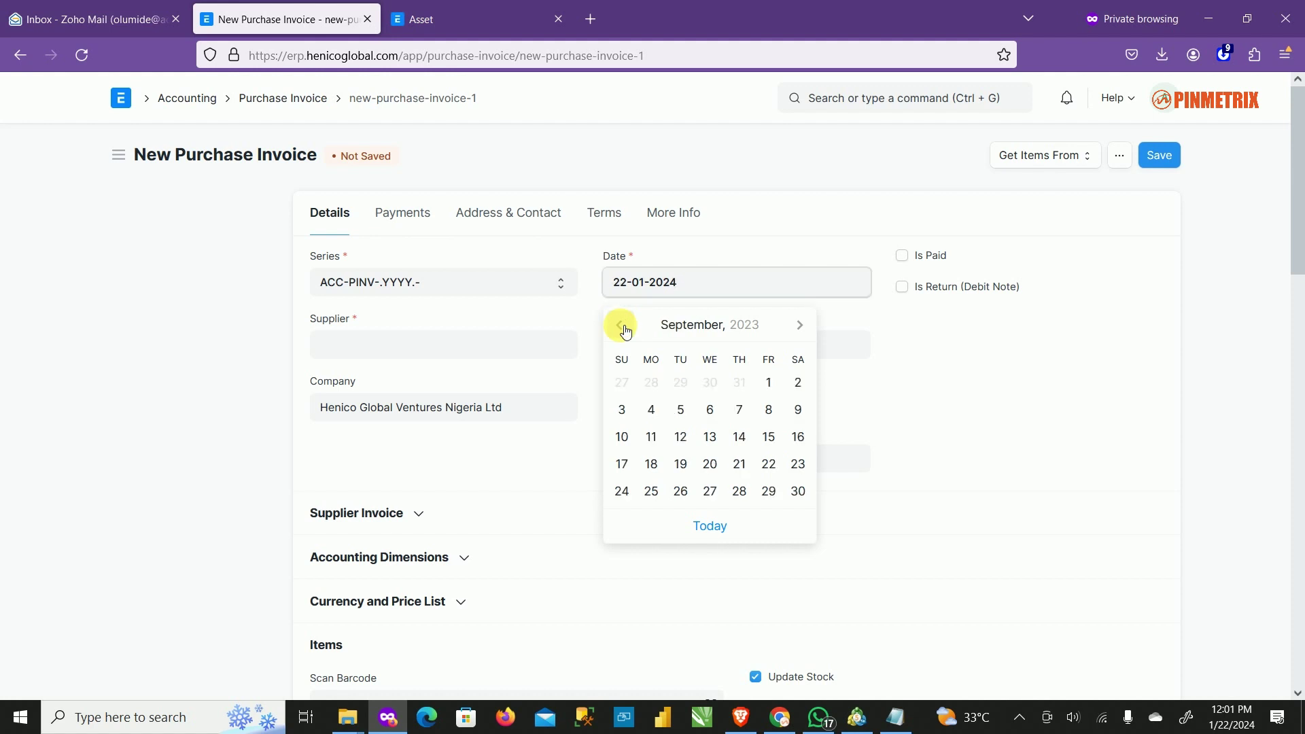
click(713, 468)
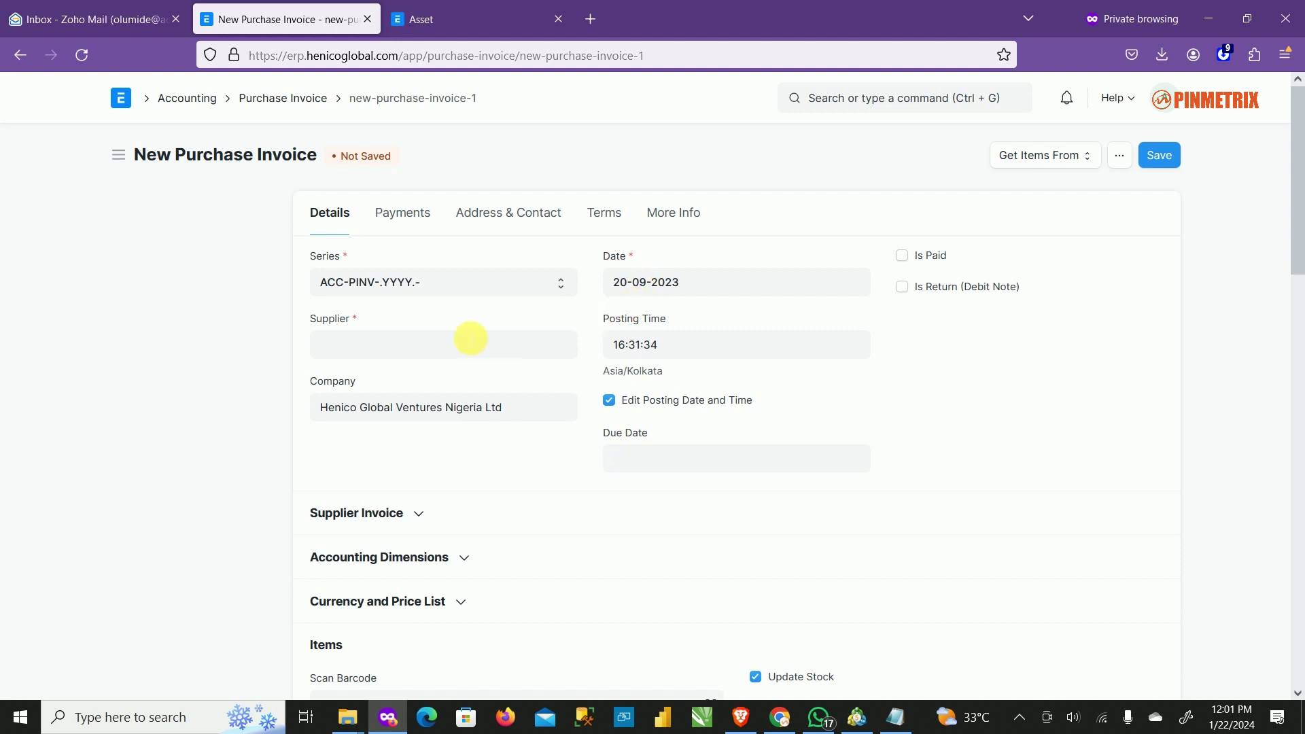
Select STOCKGAP as the invoice's supplier and change the company to Training.
click(402, 354)
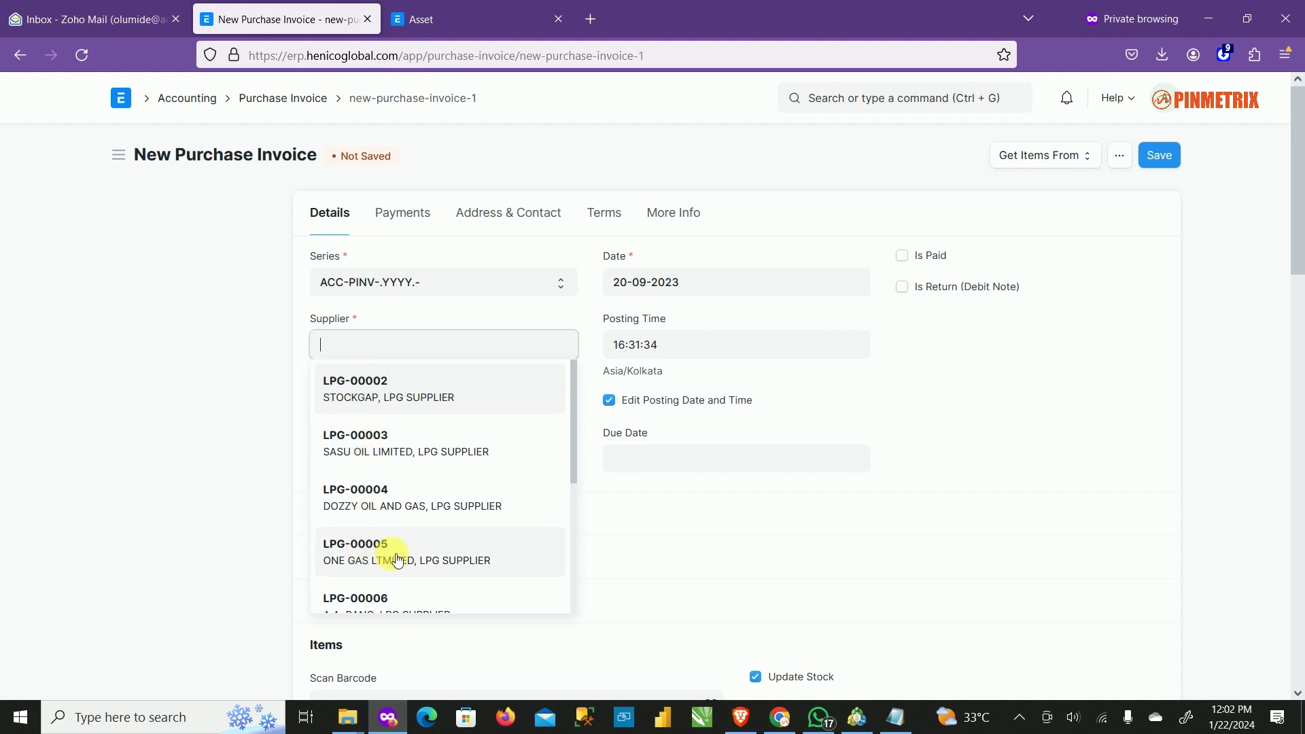
click(445, 391)
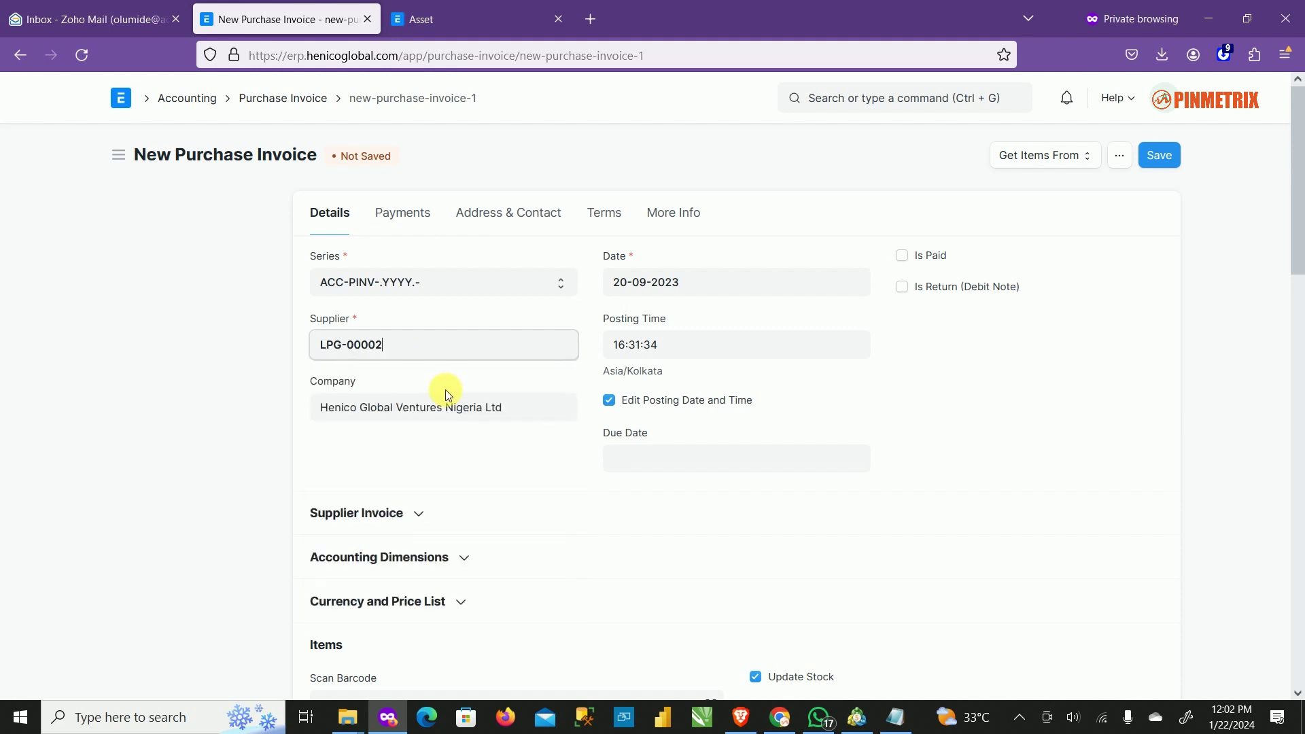
click(571, 412)
click(570, 410)
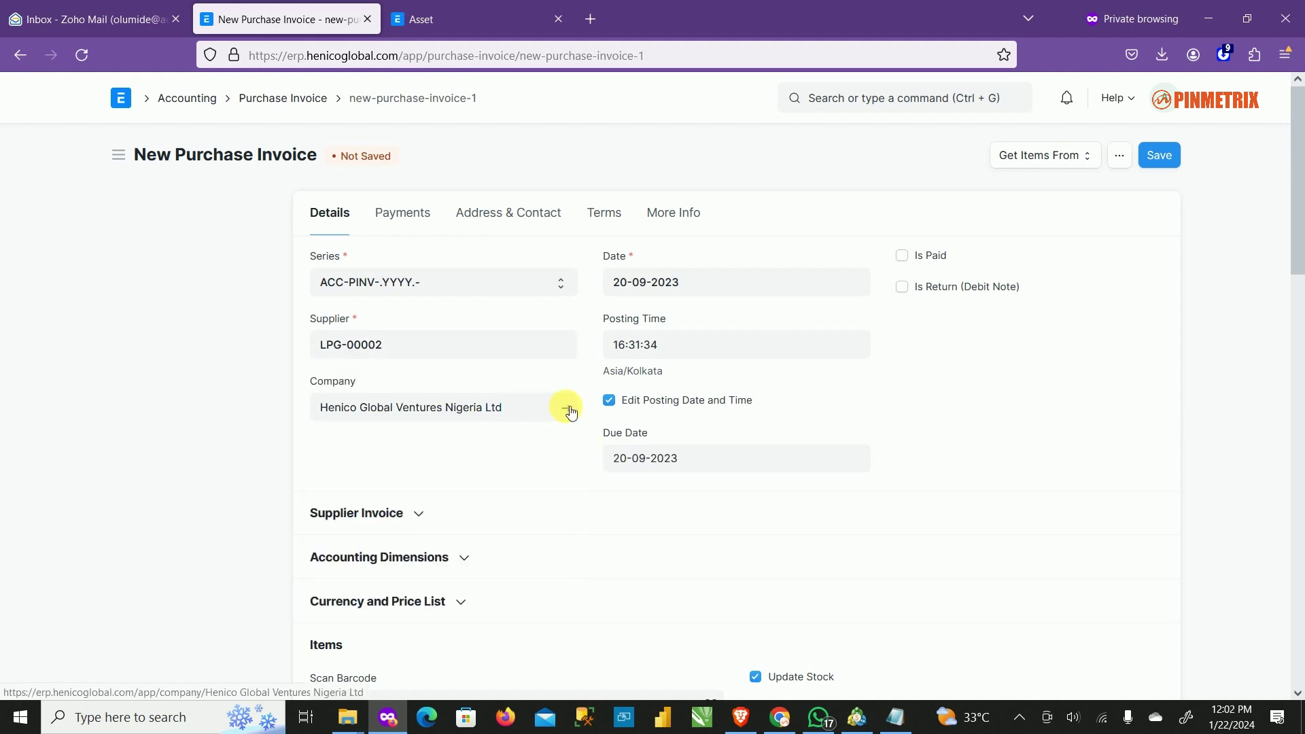
click(530, 418)
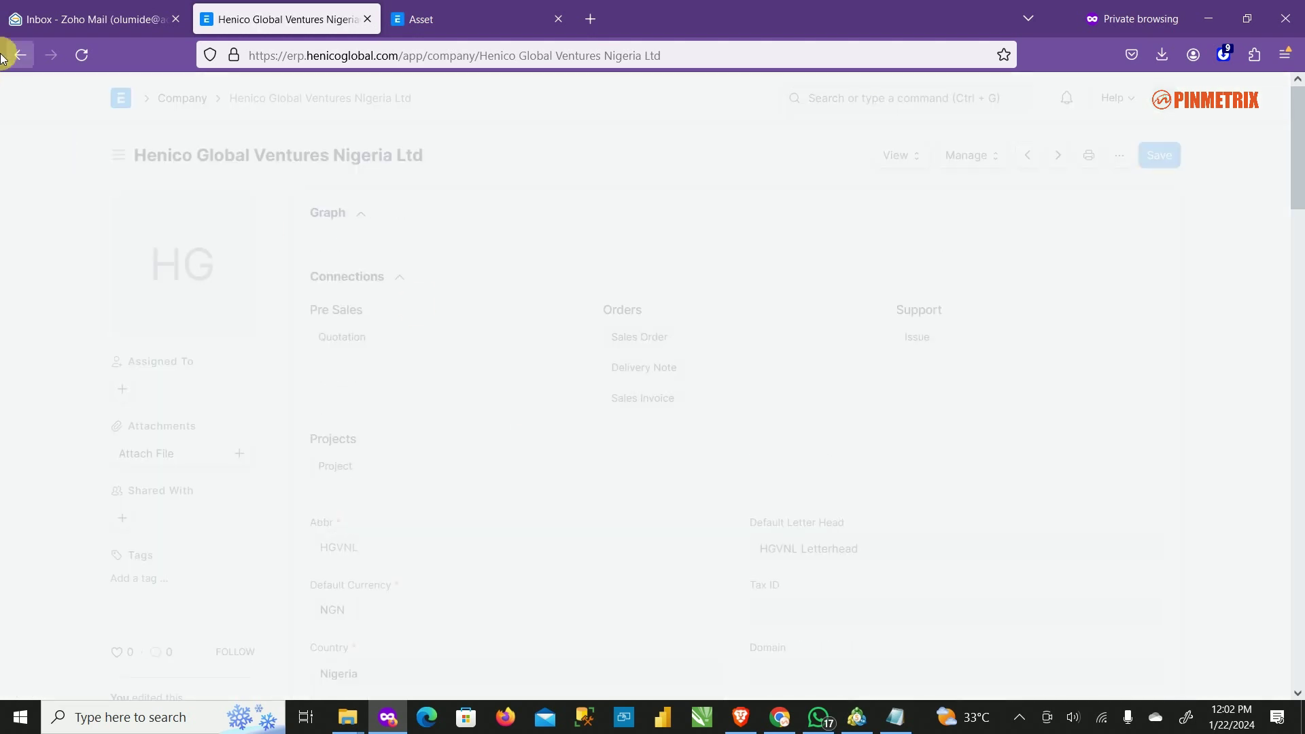
click(27, 54)
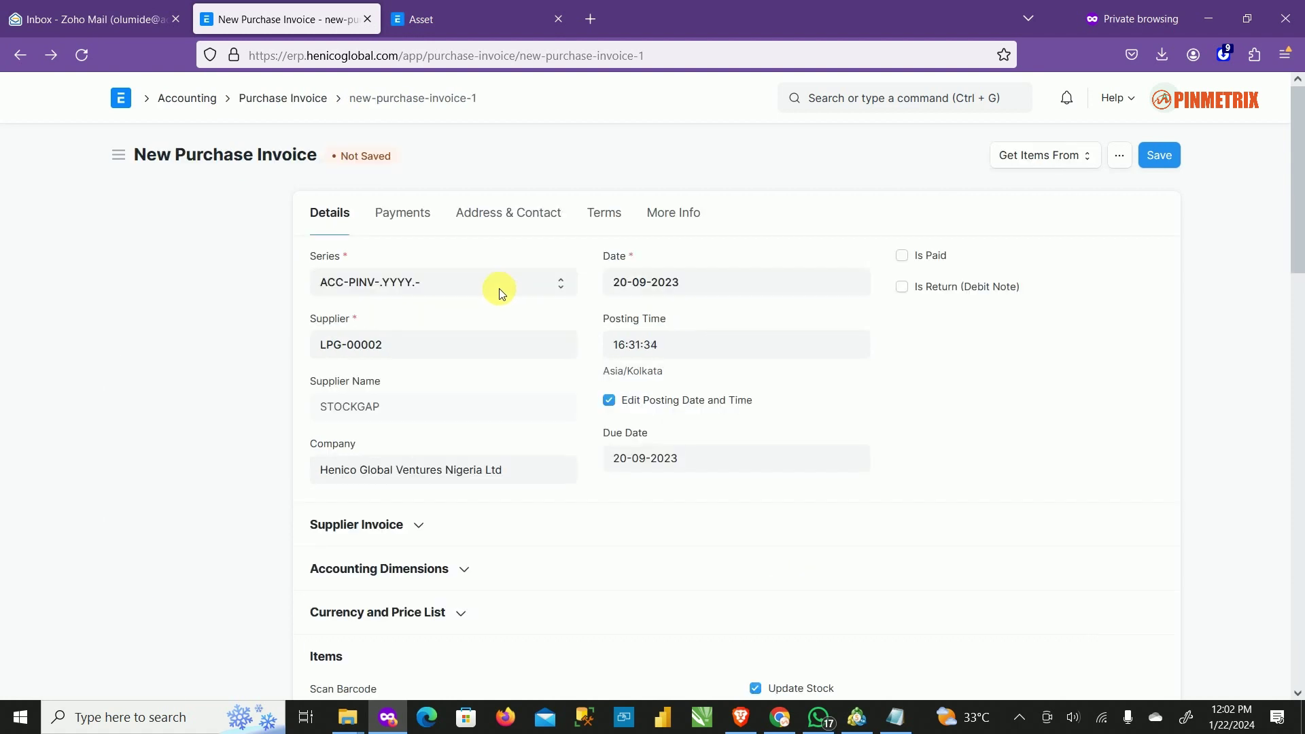
click(536, 469)
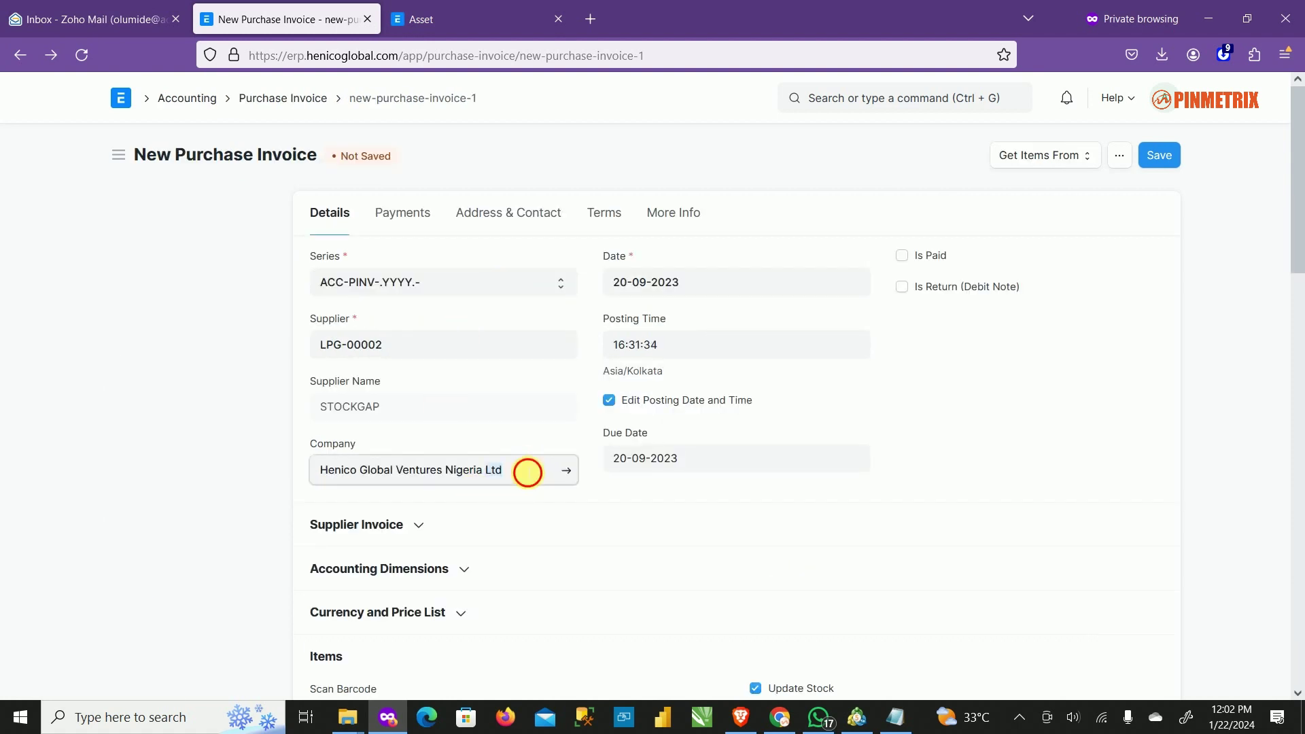
triple_click(528, 471)
key(BackSpace)
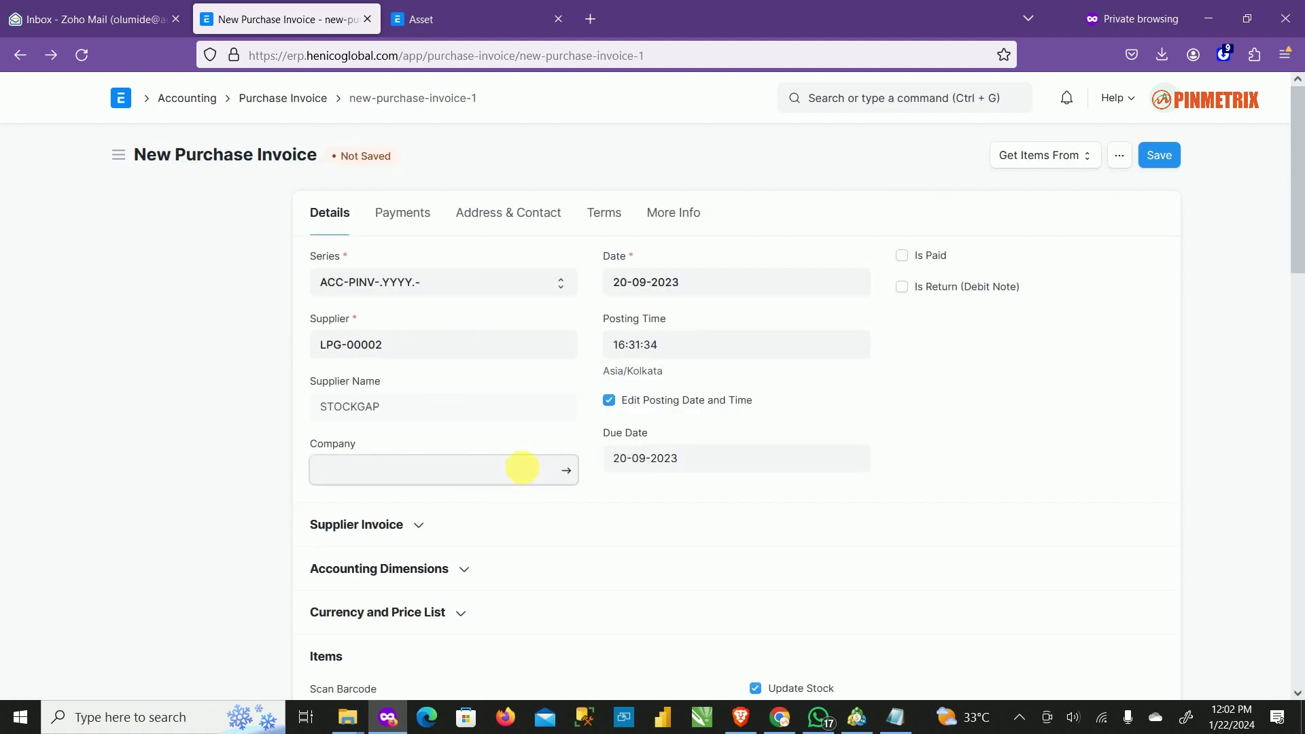
click(486, 546)
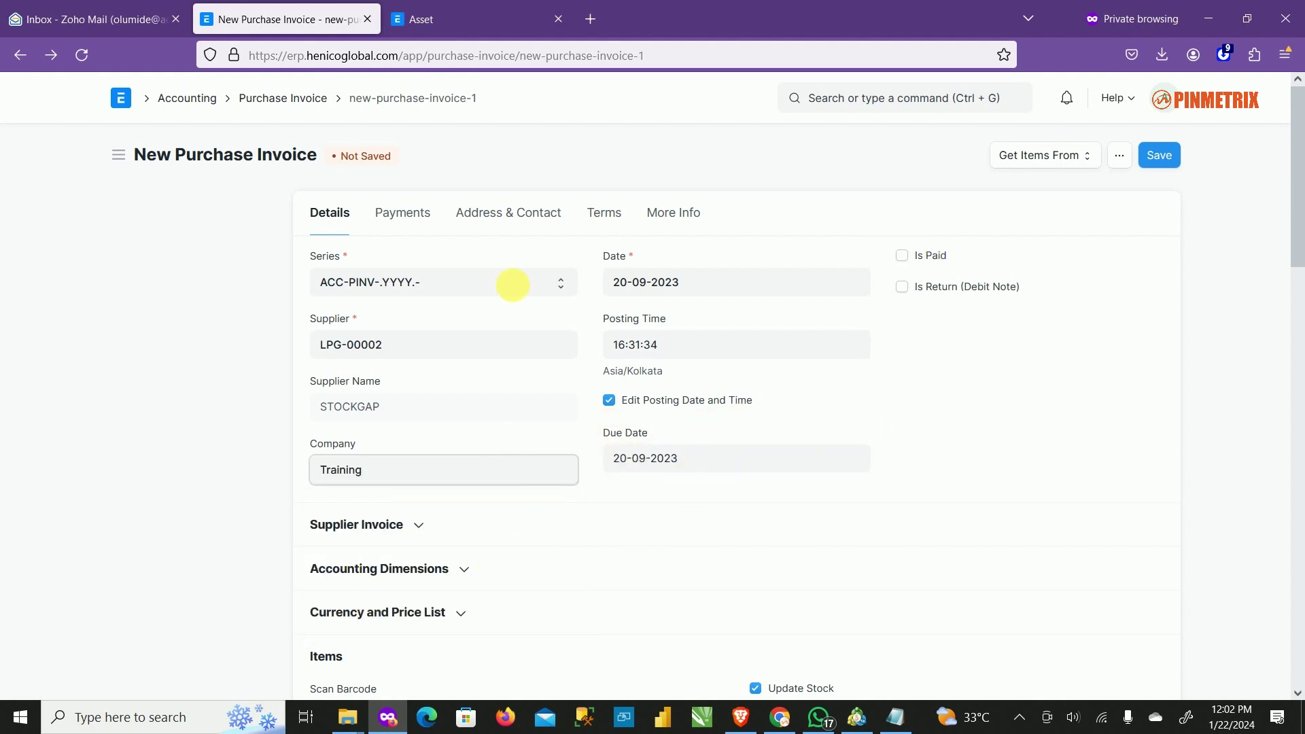
scroll(553, 407, down, 4)
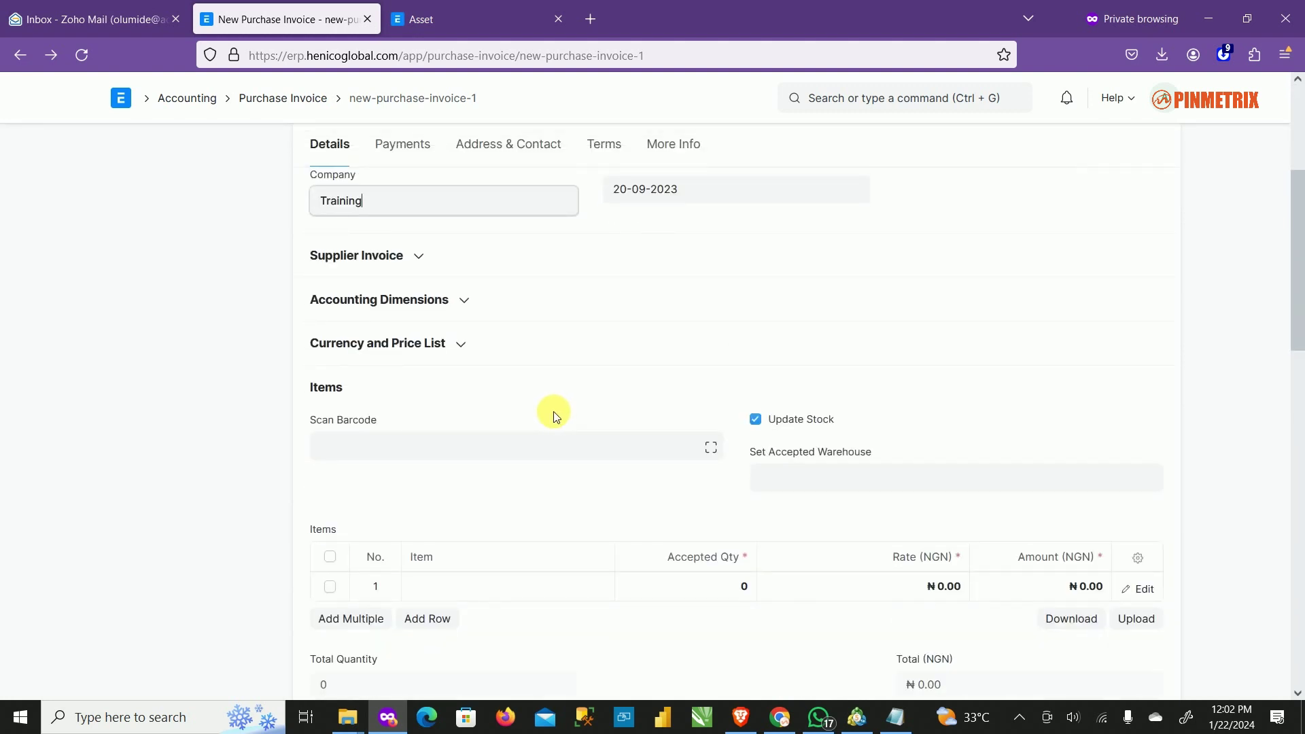
Mark the new invoice as paid and turn off its Update Stock option.
scroll(554, 411, up, 4)
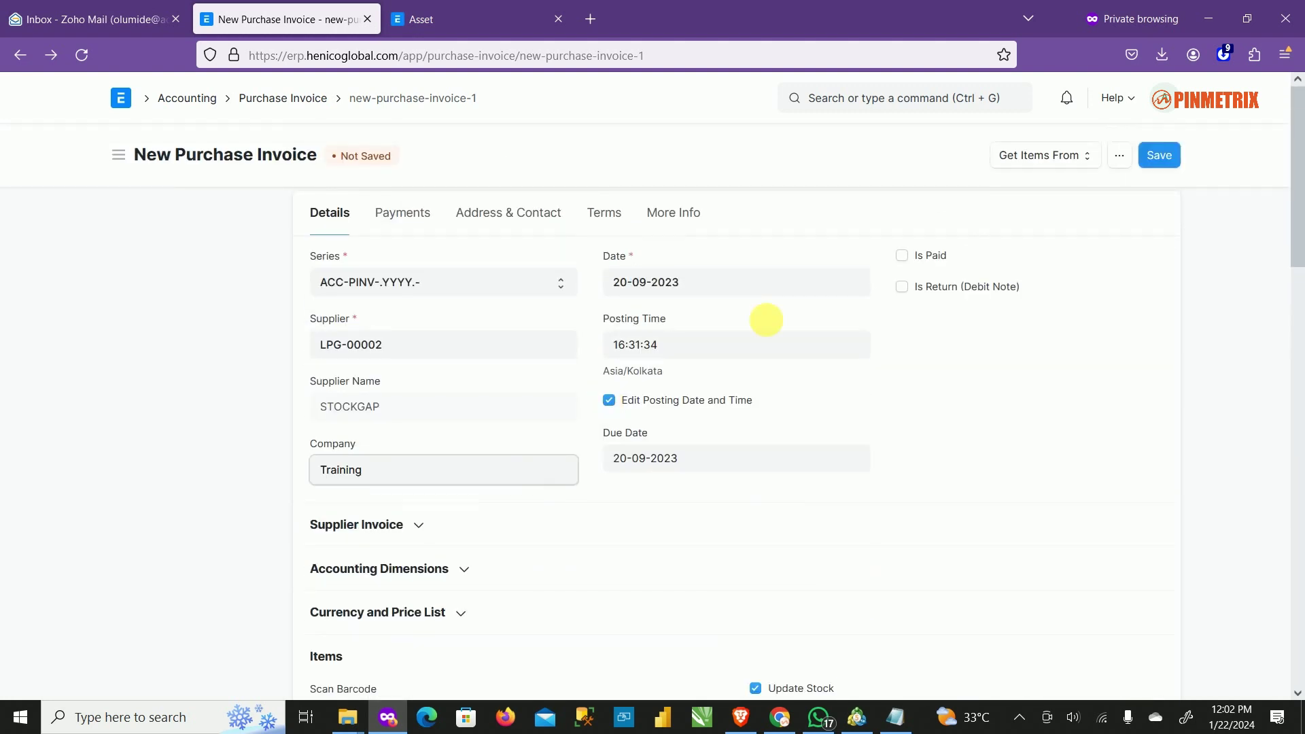
click(901, 256)
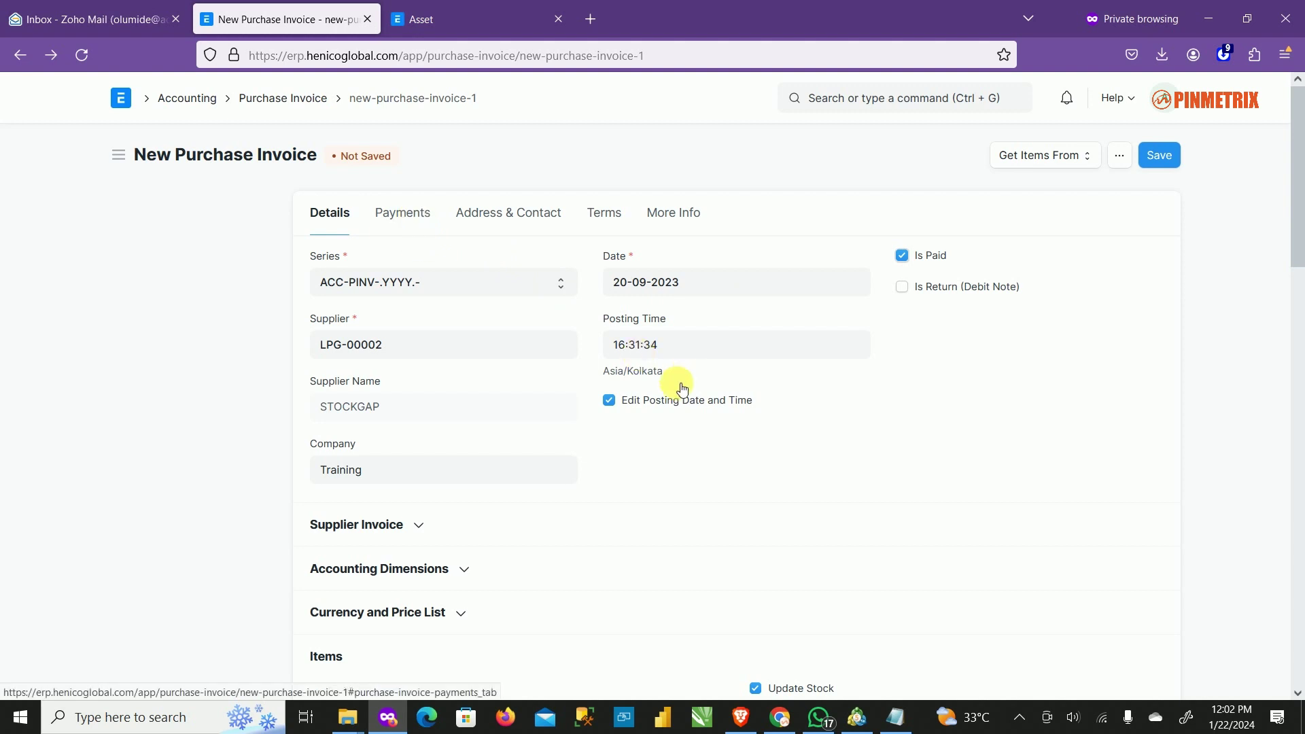
scroll(658, 443, down, 4)
scroll(680, 456, up, 1)
scroll(685, 464, down, 2)
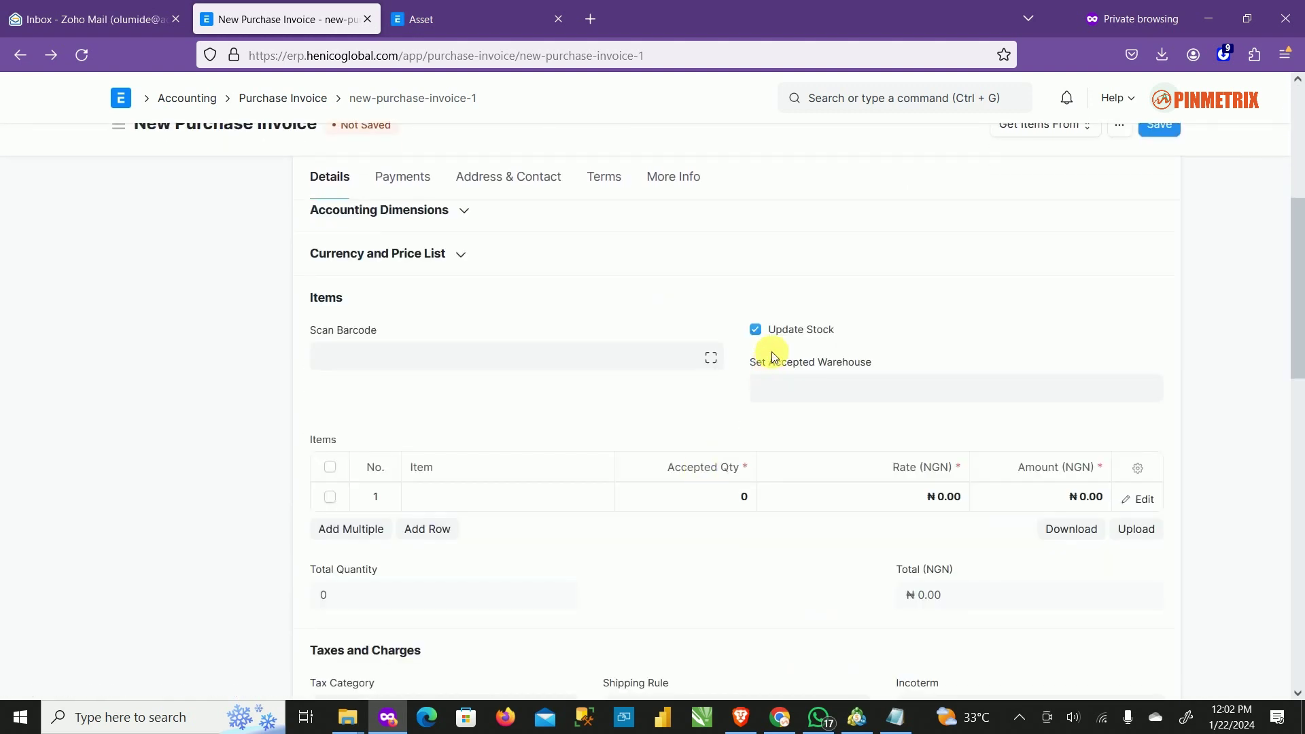
click(765, 336)
click(766, 338)
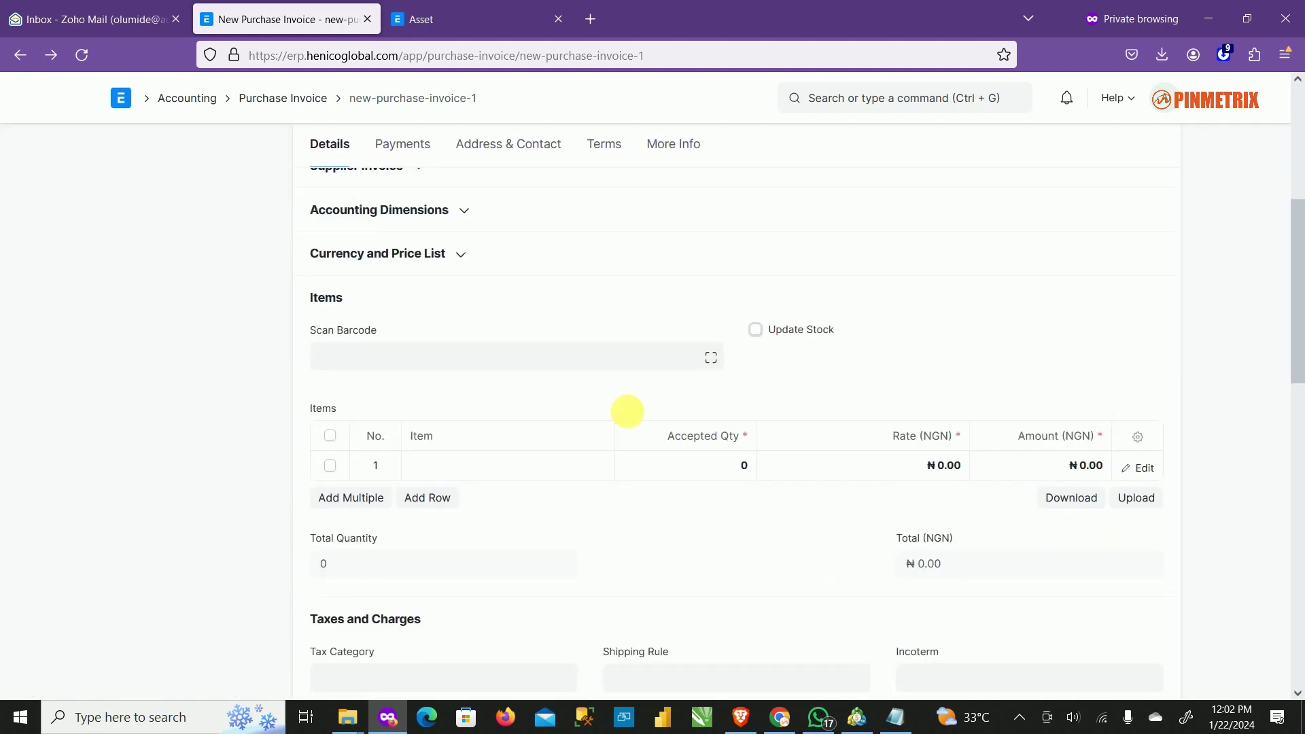
Add the PumMac item to the first item row with an accepted quantity of 1.
click(501, 467)
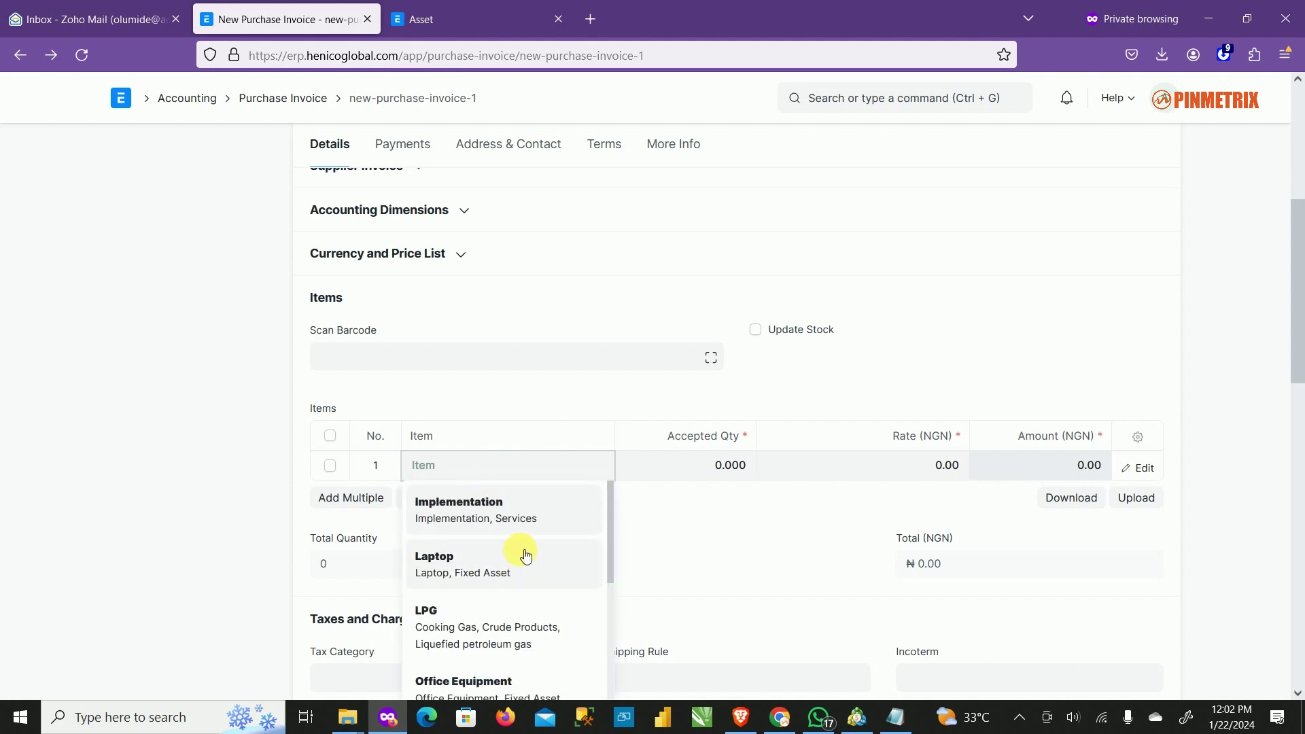
scroll(519, 555, down, 5)
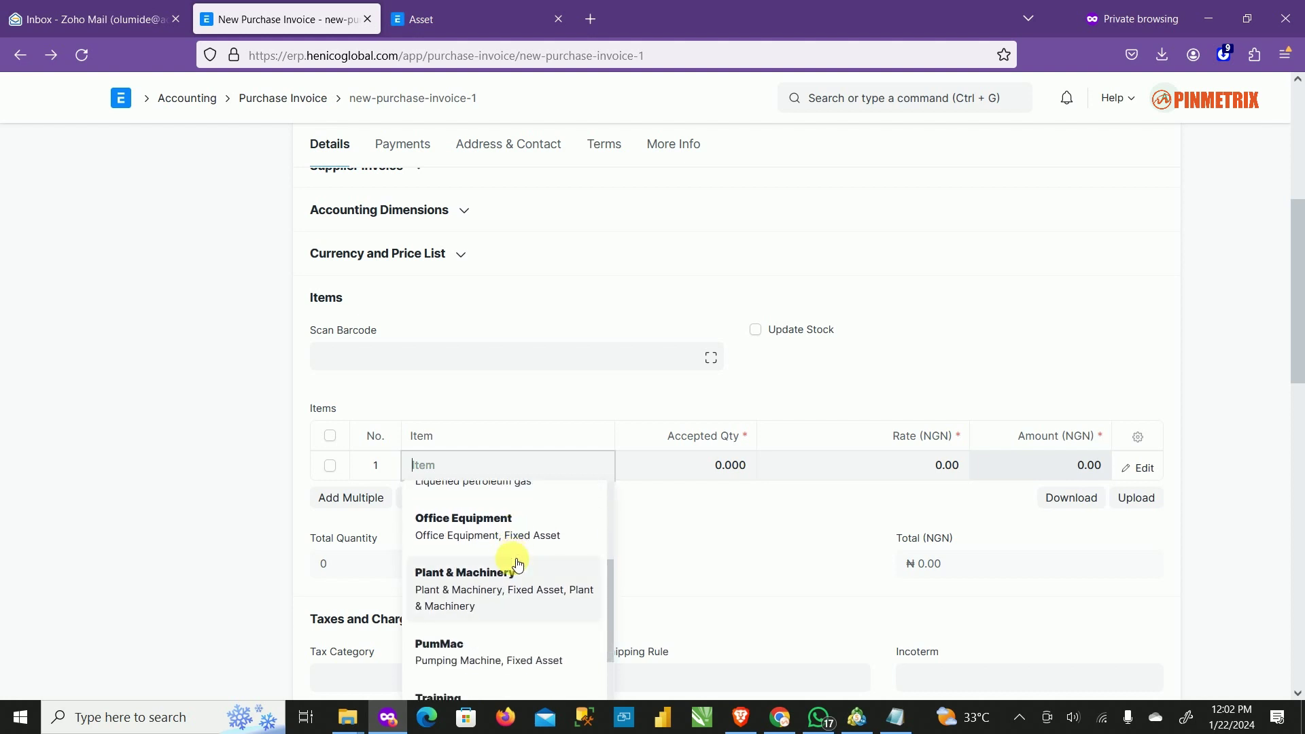
click(511, 523)
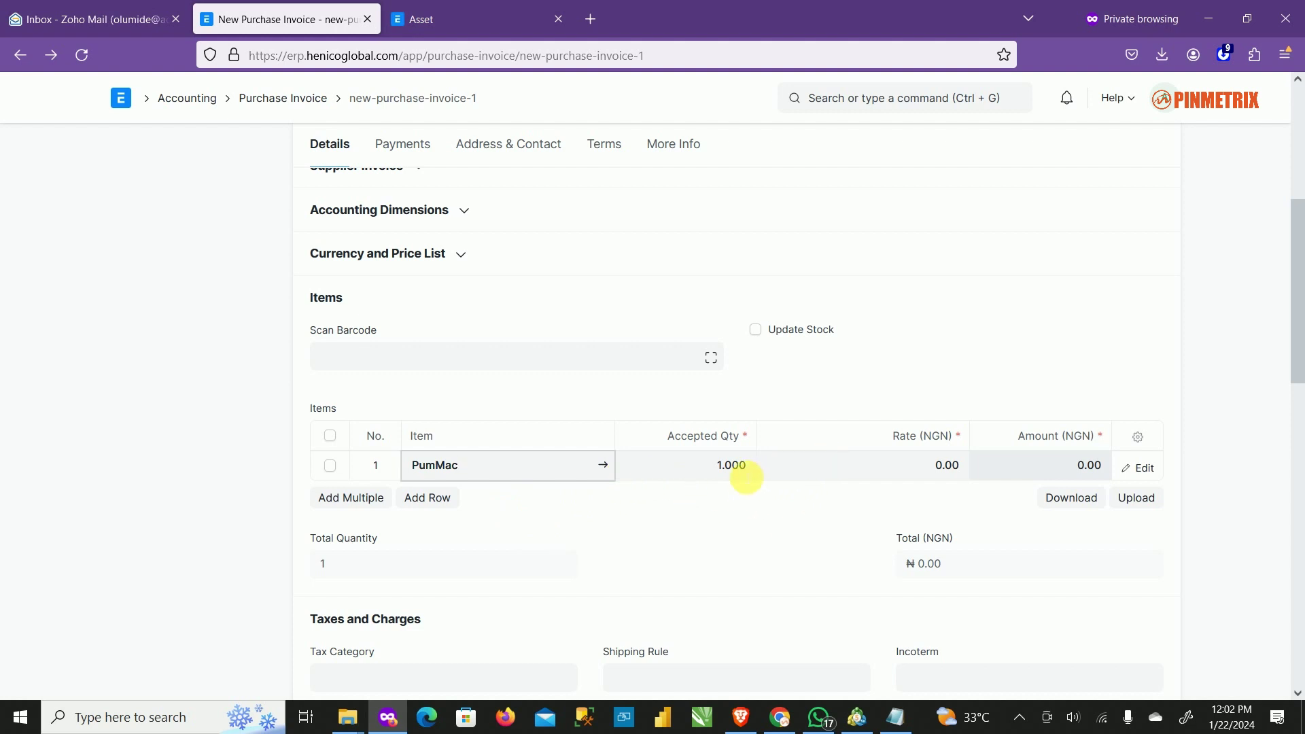
click(732, 471)
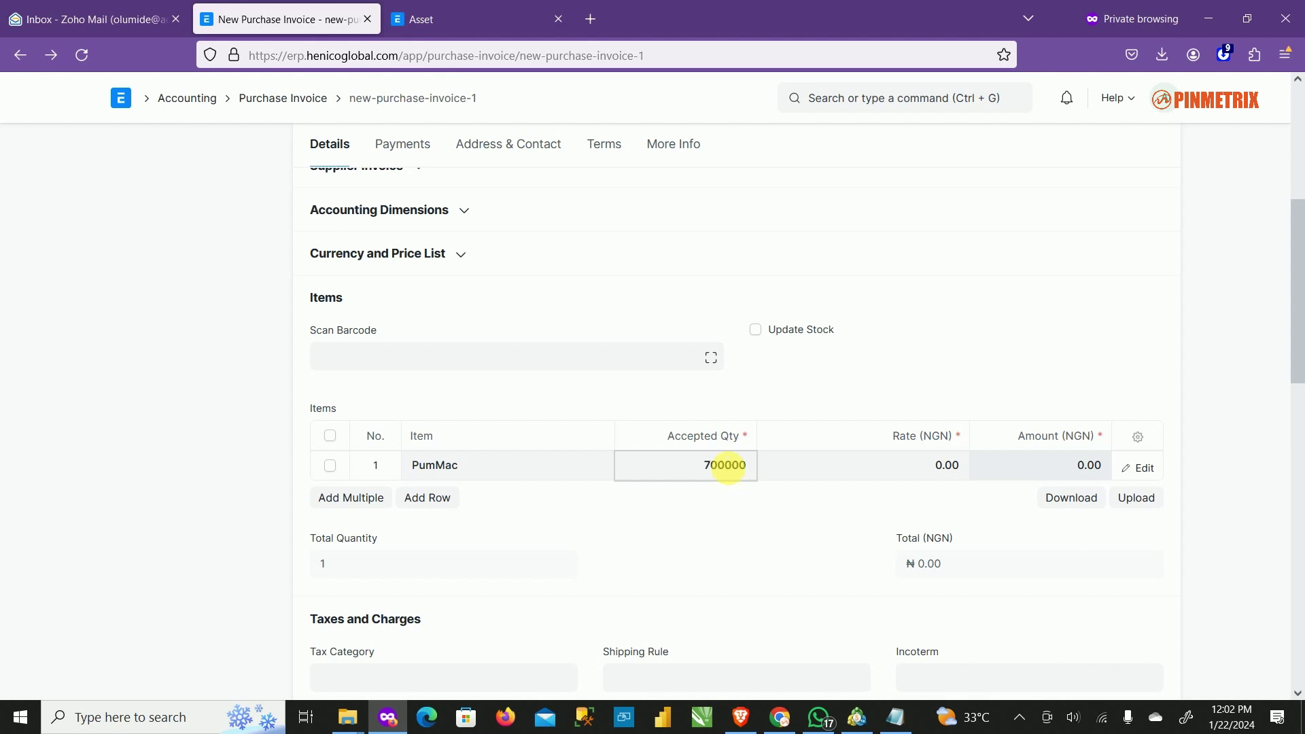
key(Tab)
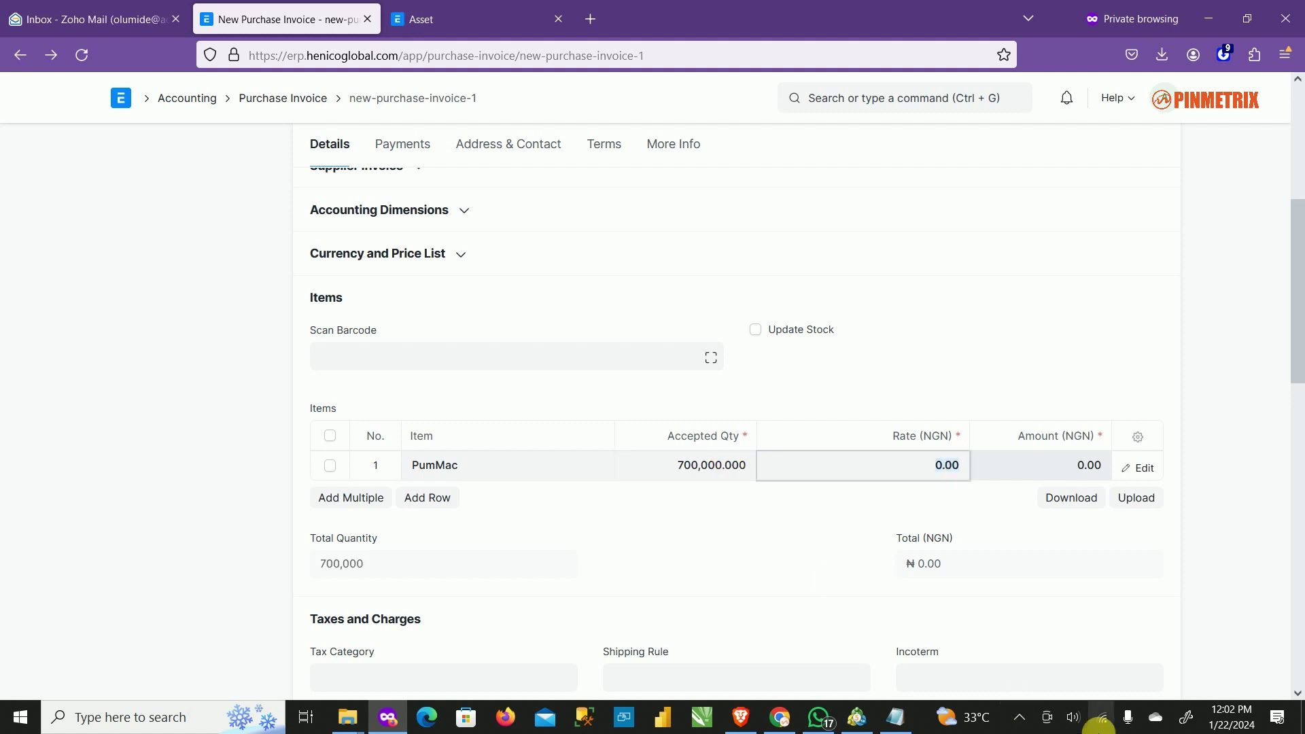
click(708, 466)
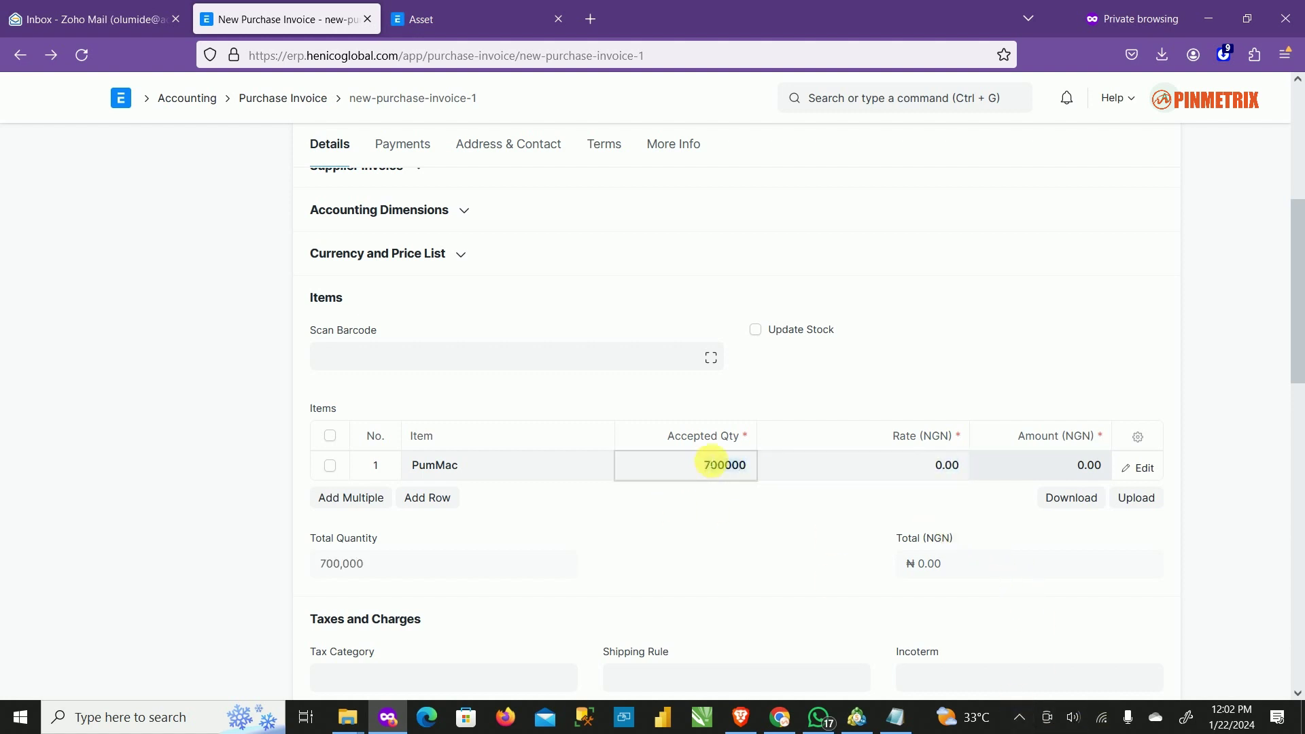
drag(710, 462, 708, 454)
text(1)
key(Tab)
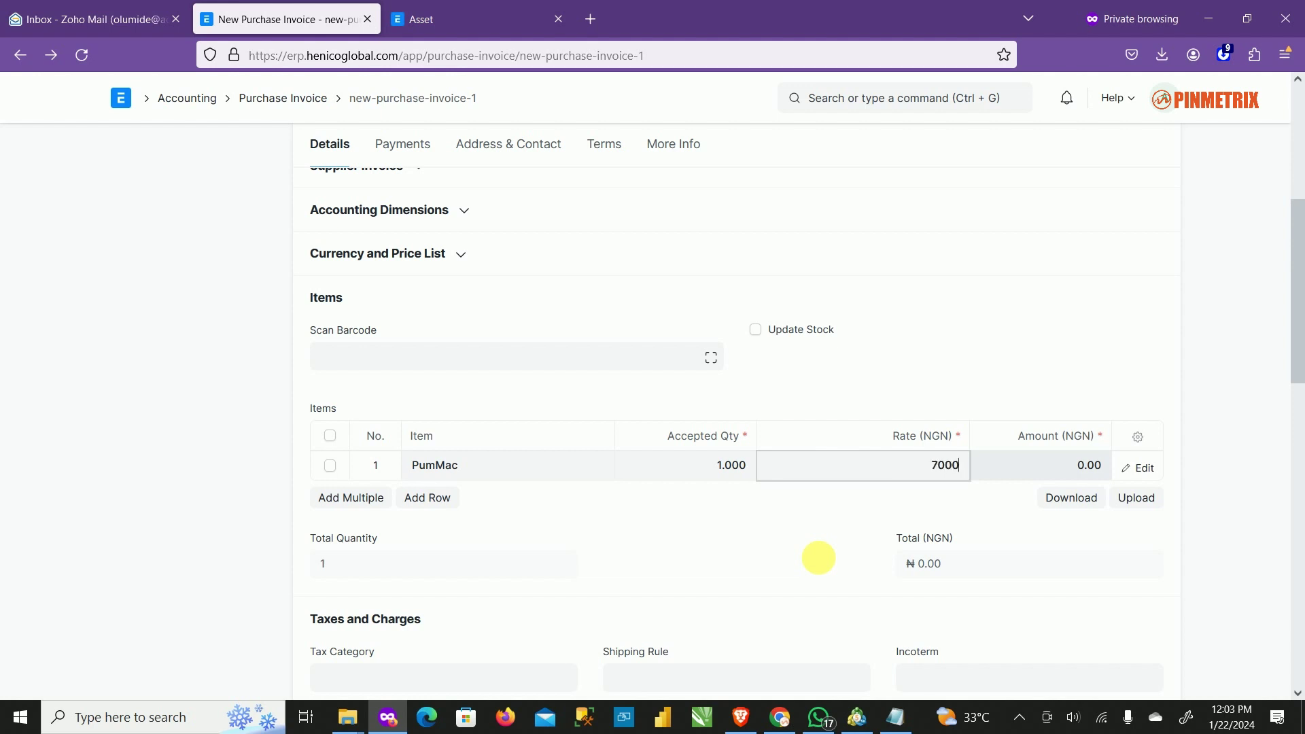
Set the PumMac rate to 700,000 NGN and delete the empty second item row.
key(Return)
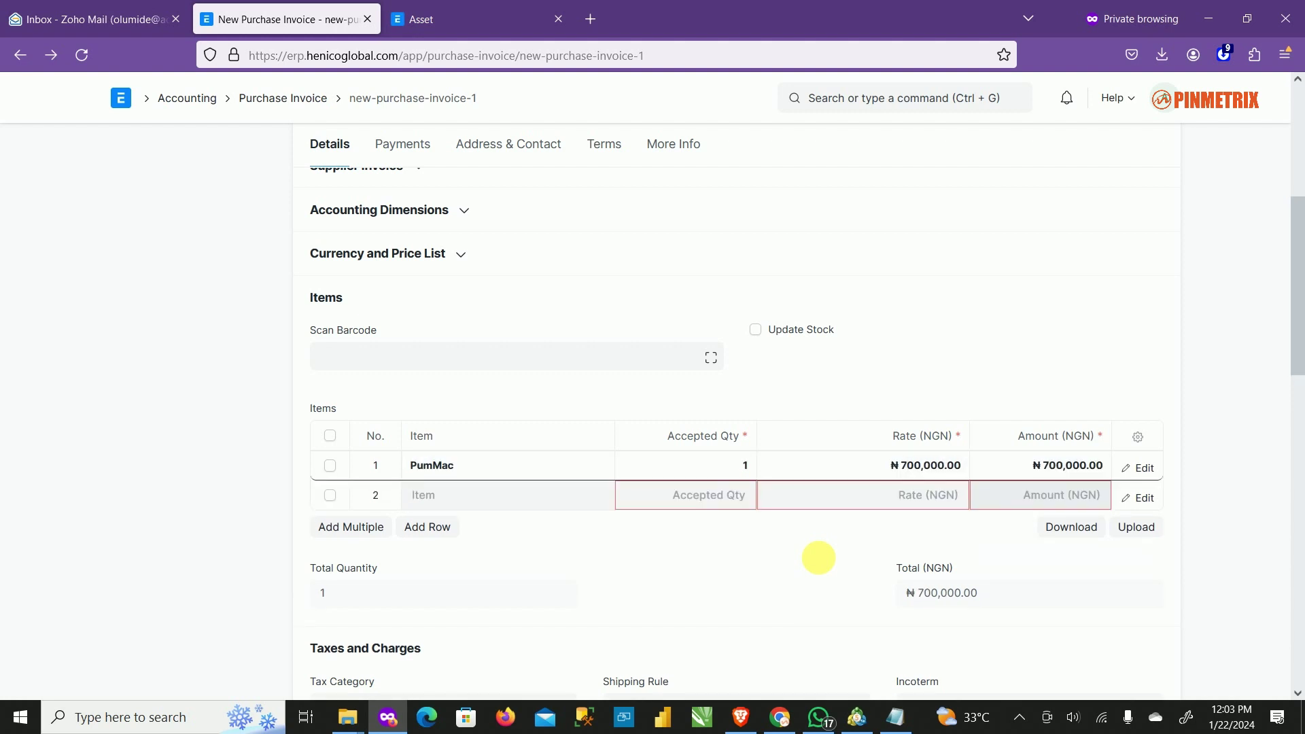
click(329, 495)
click(335, 527)
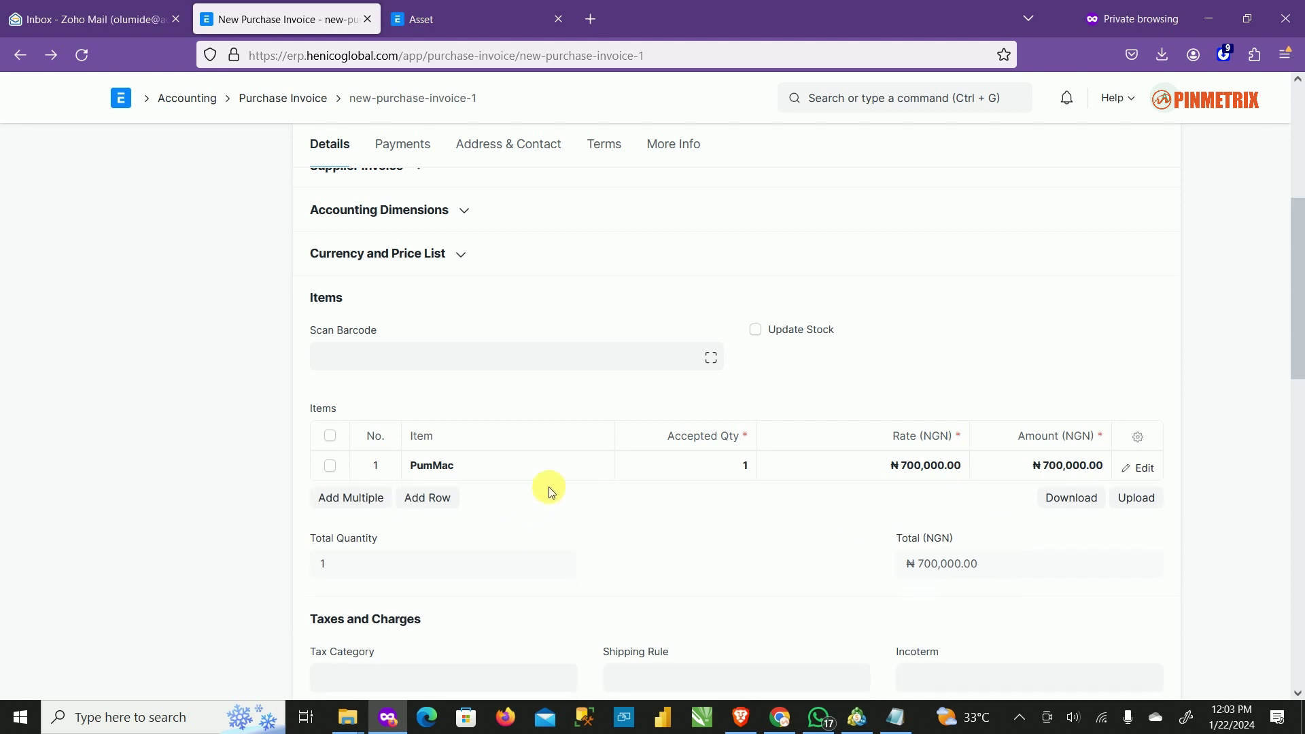
Review the invoice's details and totals and try to save it without a cash or bank account.
scroll(996, 517, down, 4)
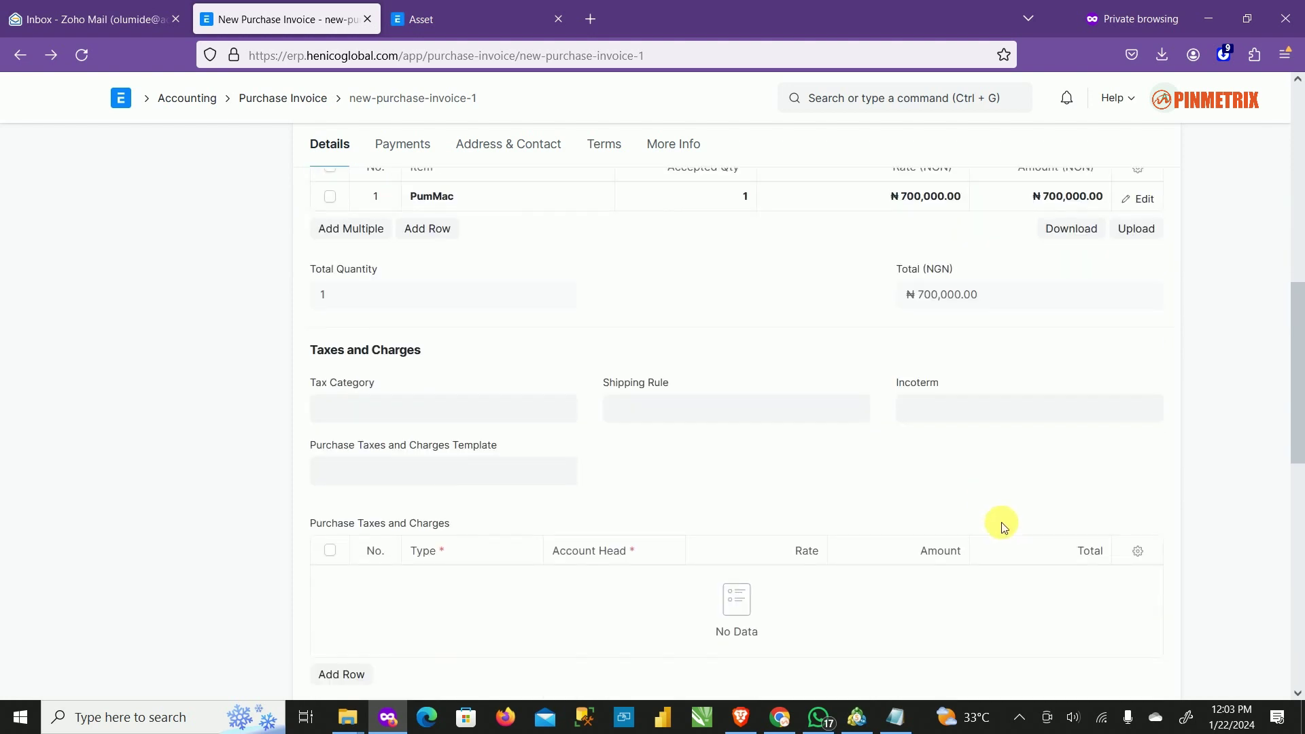
scroll(1006, 530, up, 10)
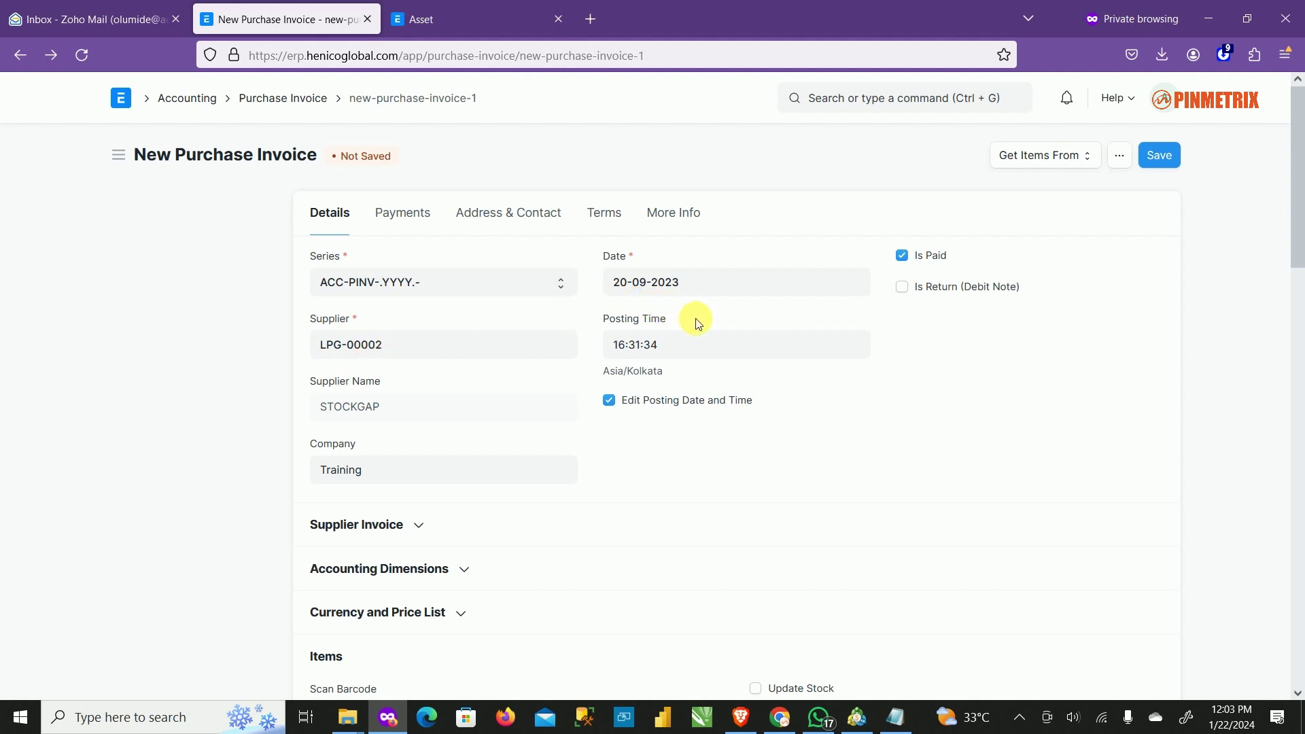
scroll(765, 384, down, 15)
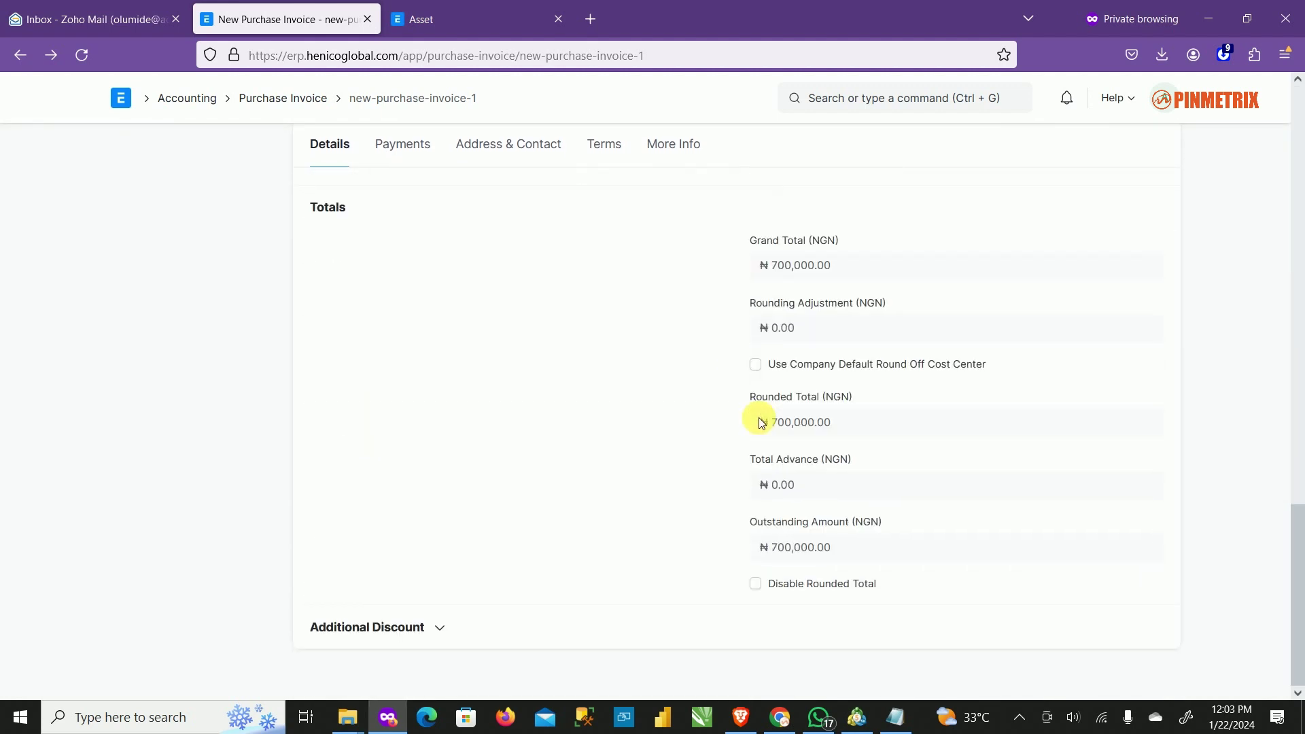
scroll(759, 422, up, 20)
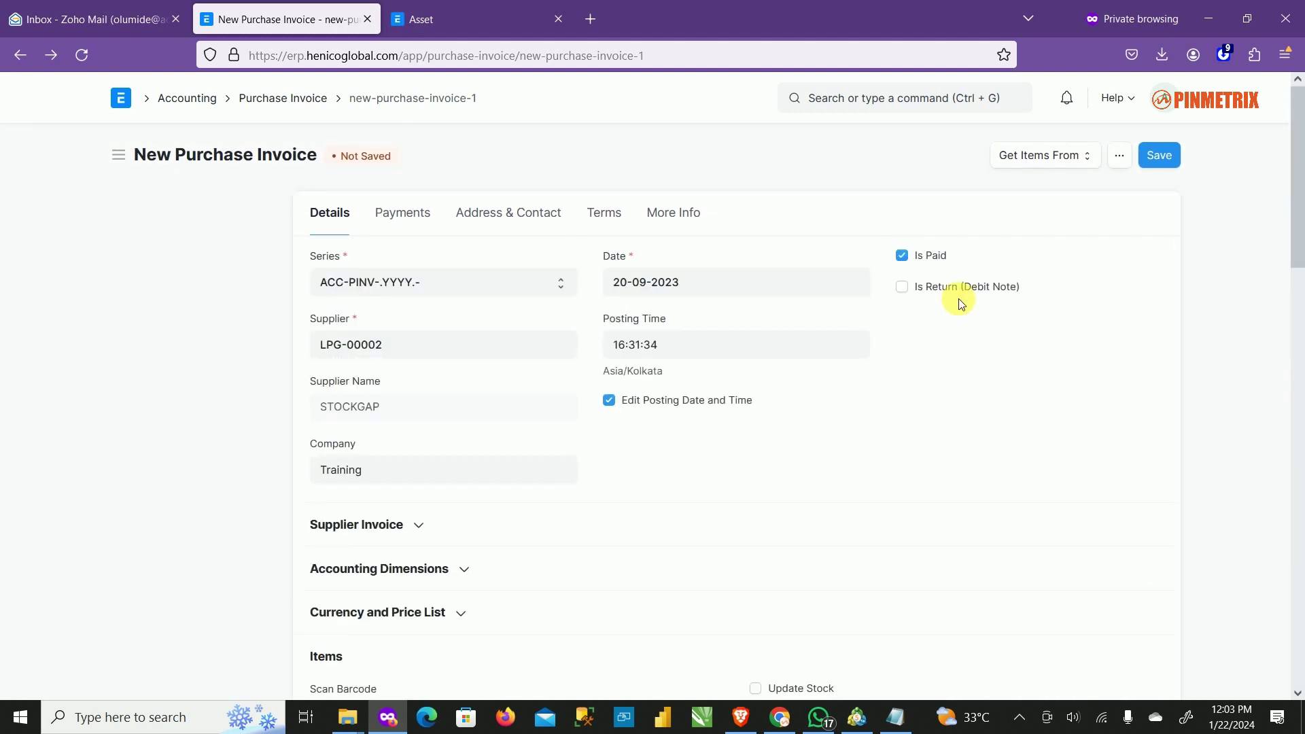
click(1165, 156)
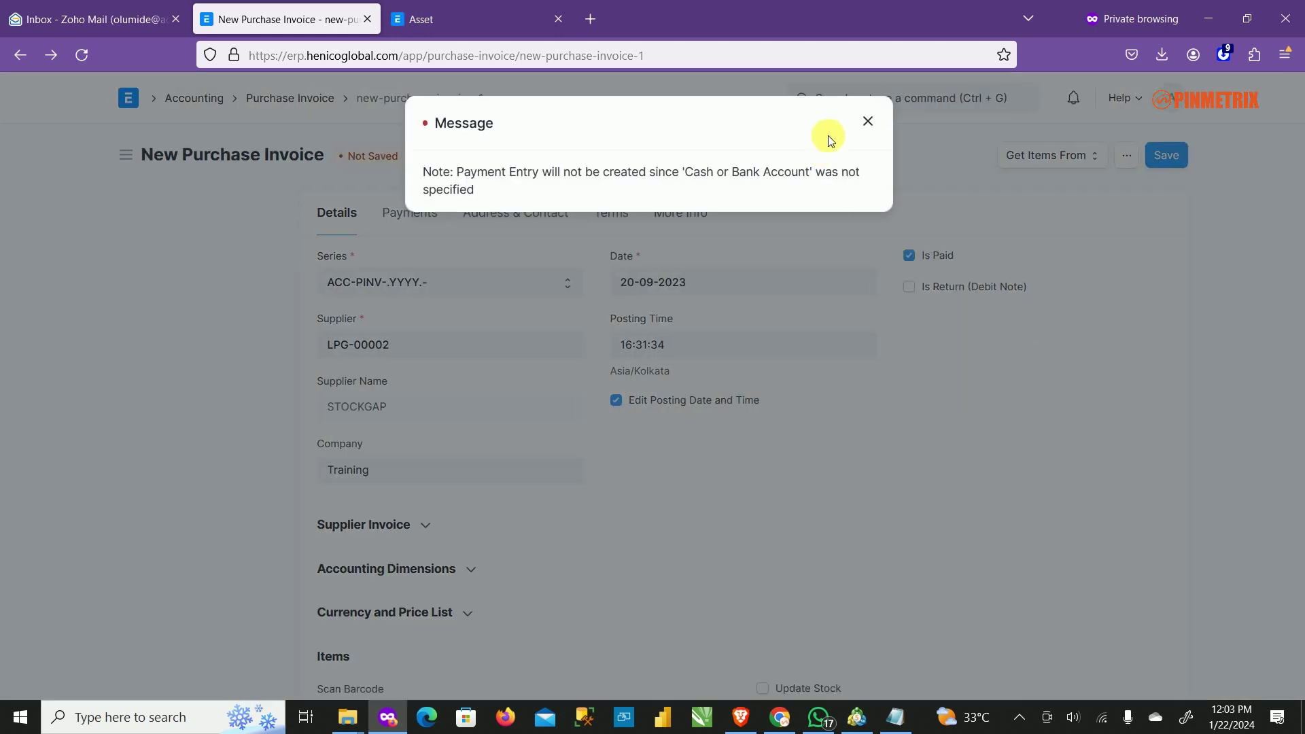
click(868, 121)
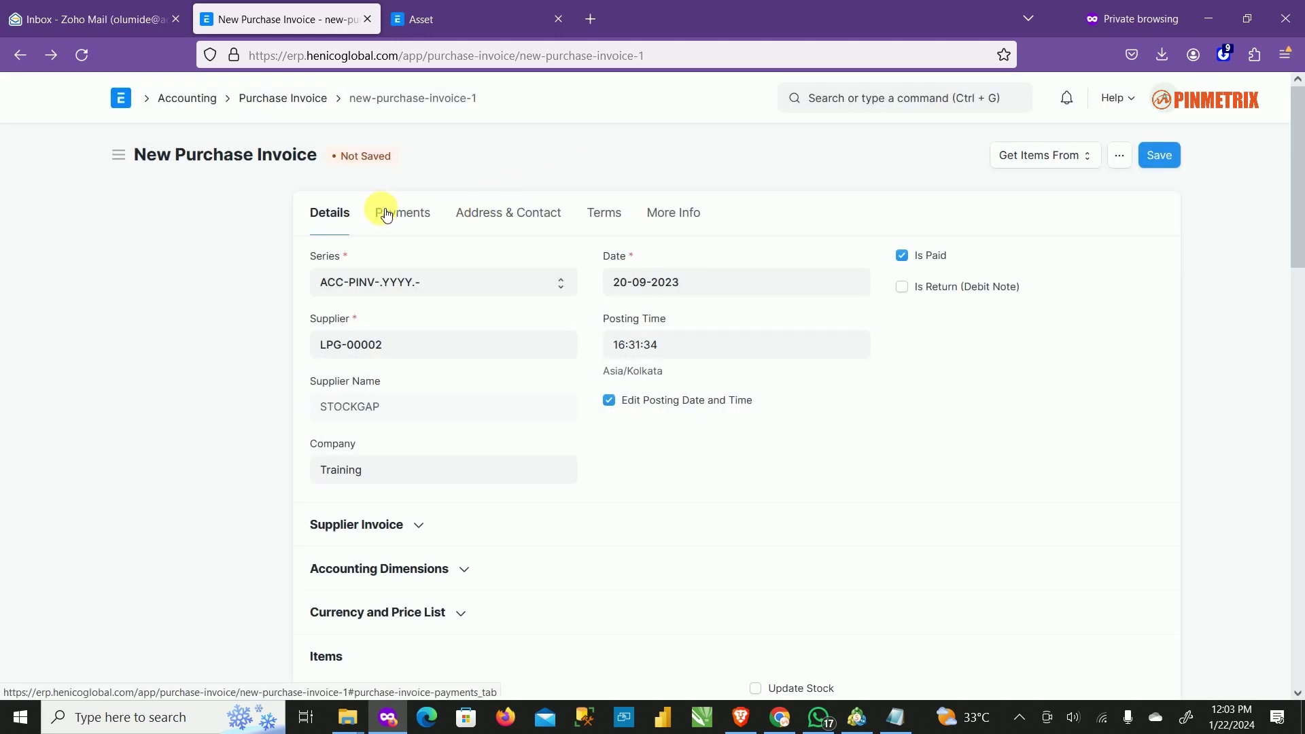
Set the invoice's mode of payment to Ecobank with a paid amount of 700,000 NGN and save the invoice.
click(386, 215)
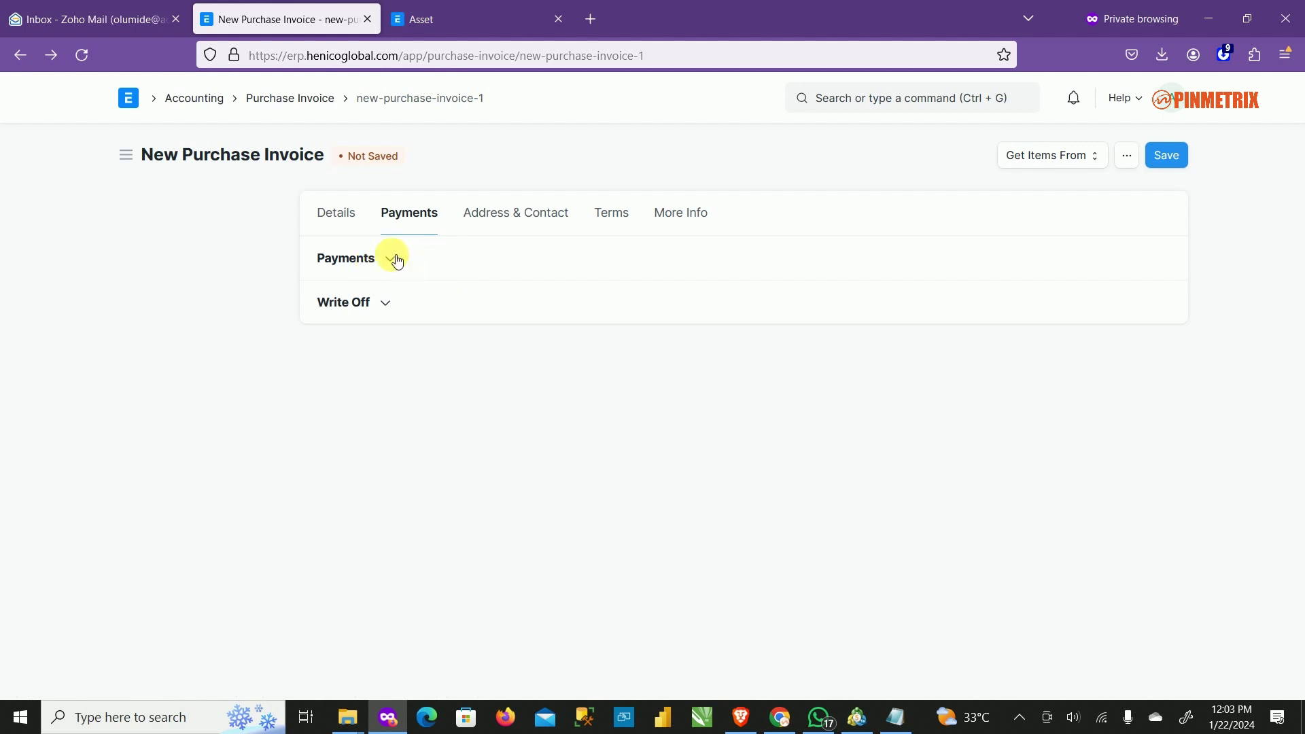
click(397, 261)
click(455, 321)
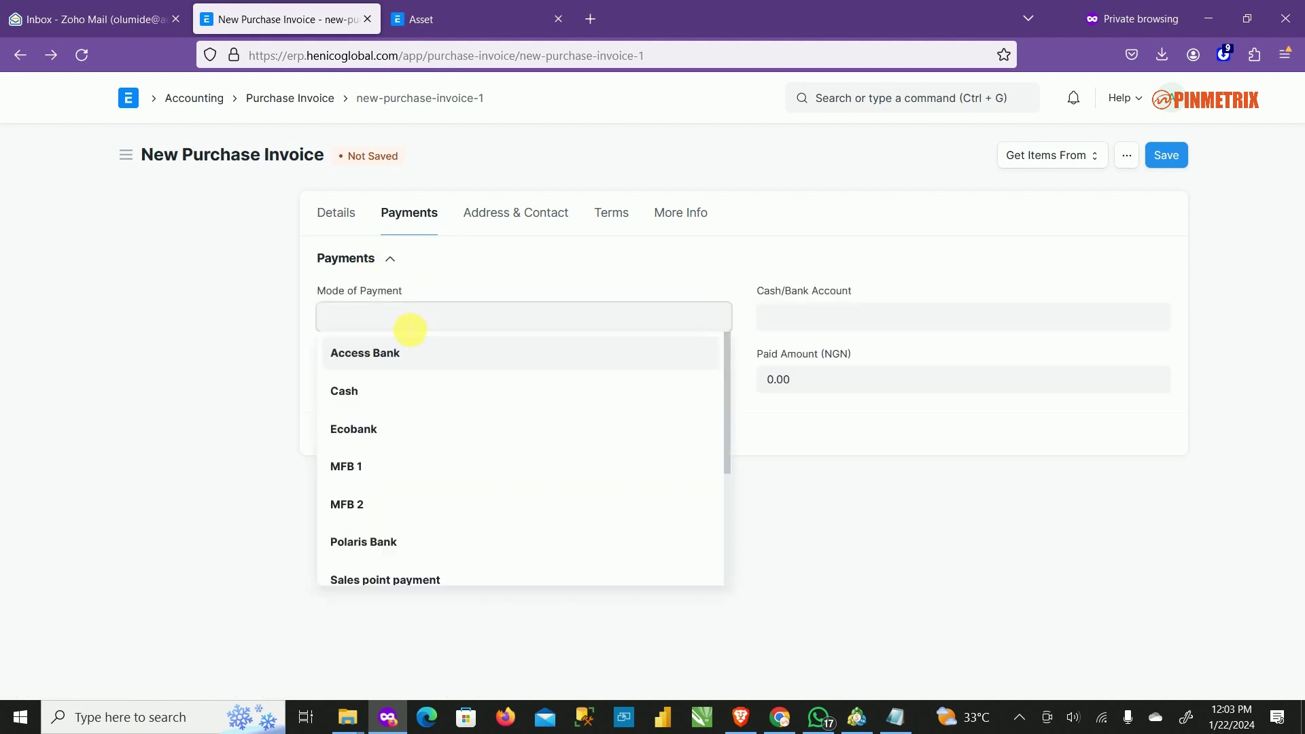
click(405, 433)
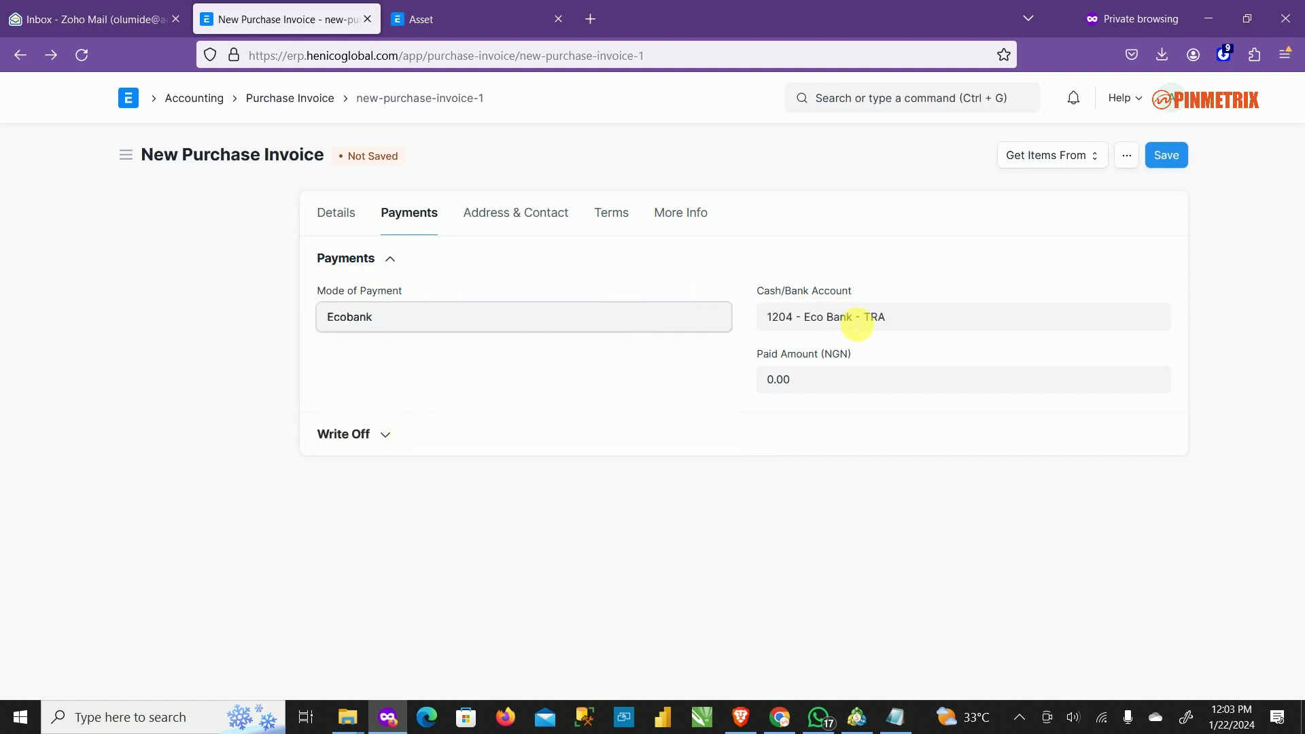
click(835, 379)
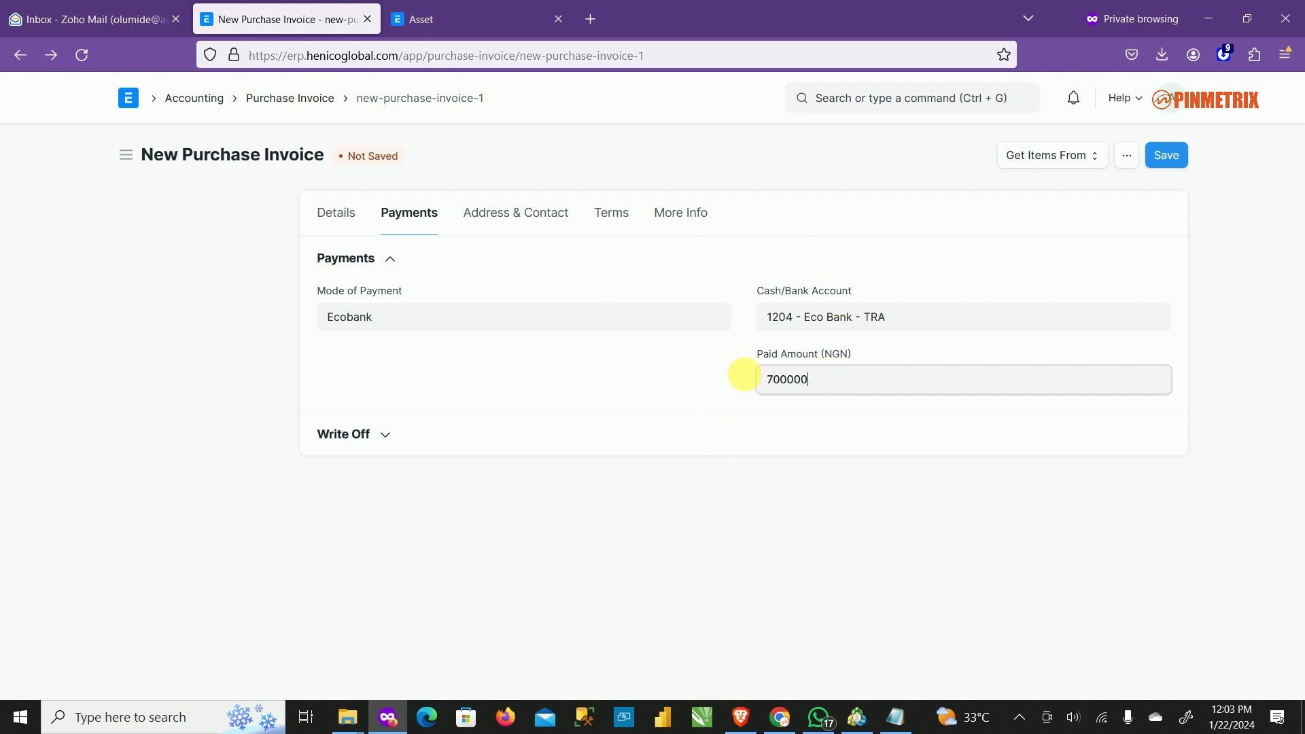
click(643, 317)
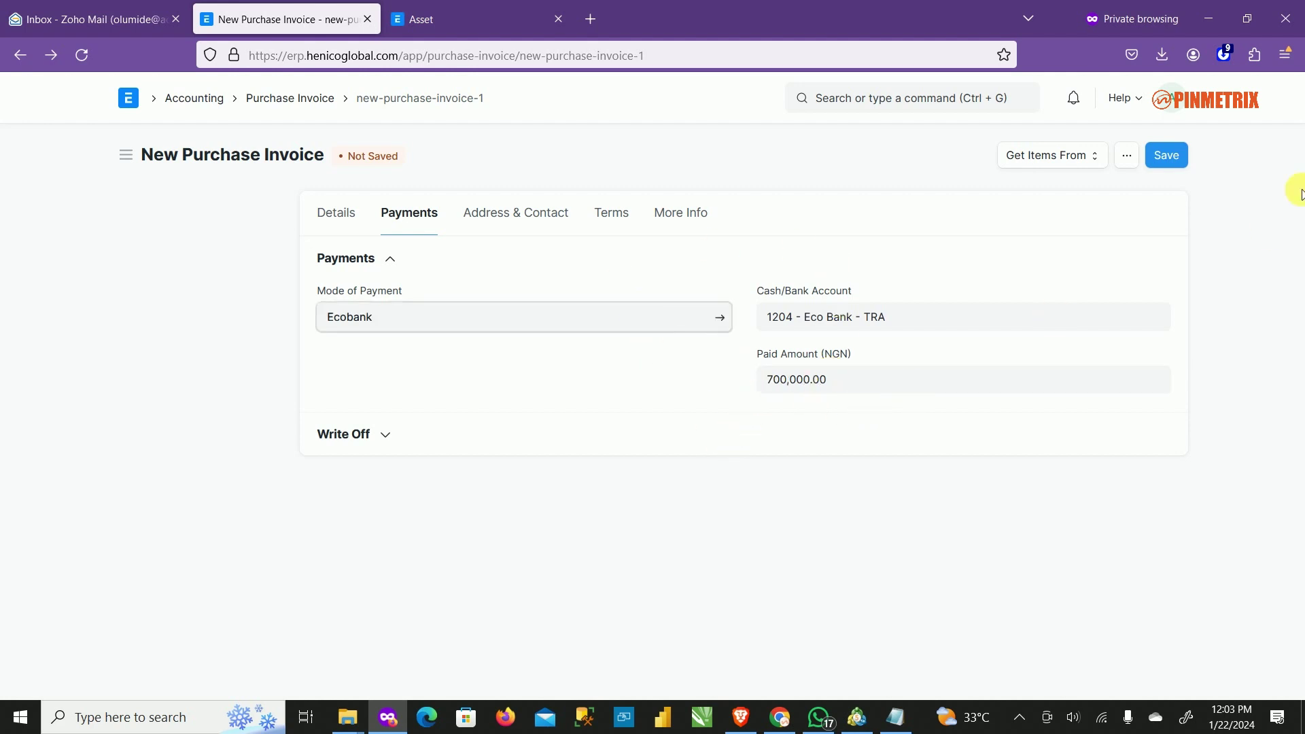
click(1157, 152)
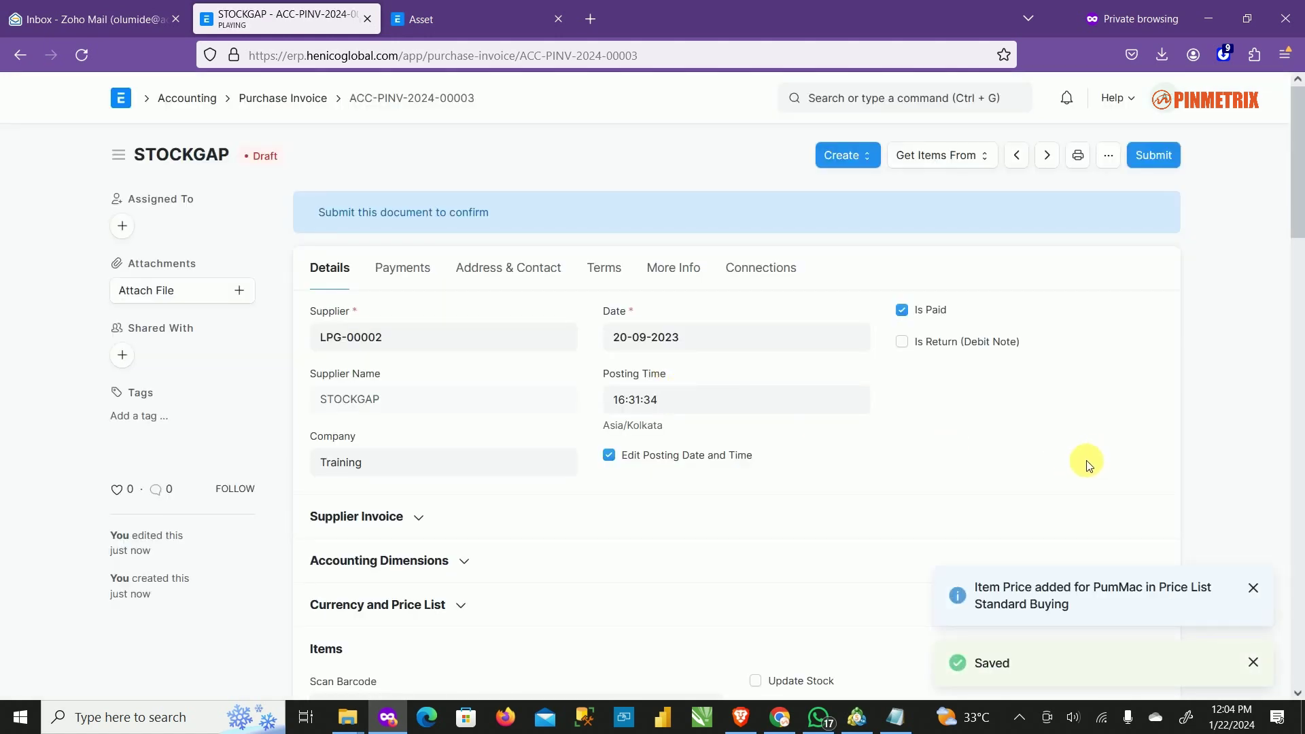
Review the saved PumMac draft invoice and submit it permanently.
scroll(1094, 462, down, 8)
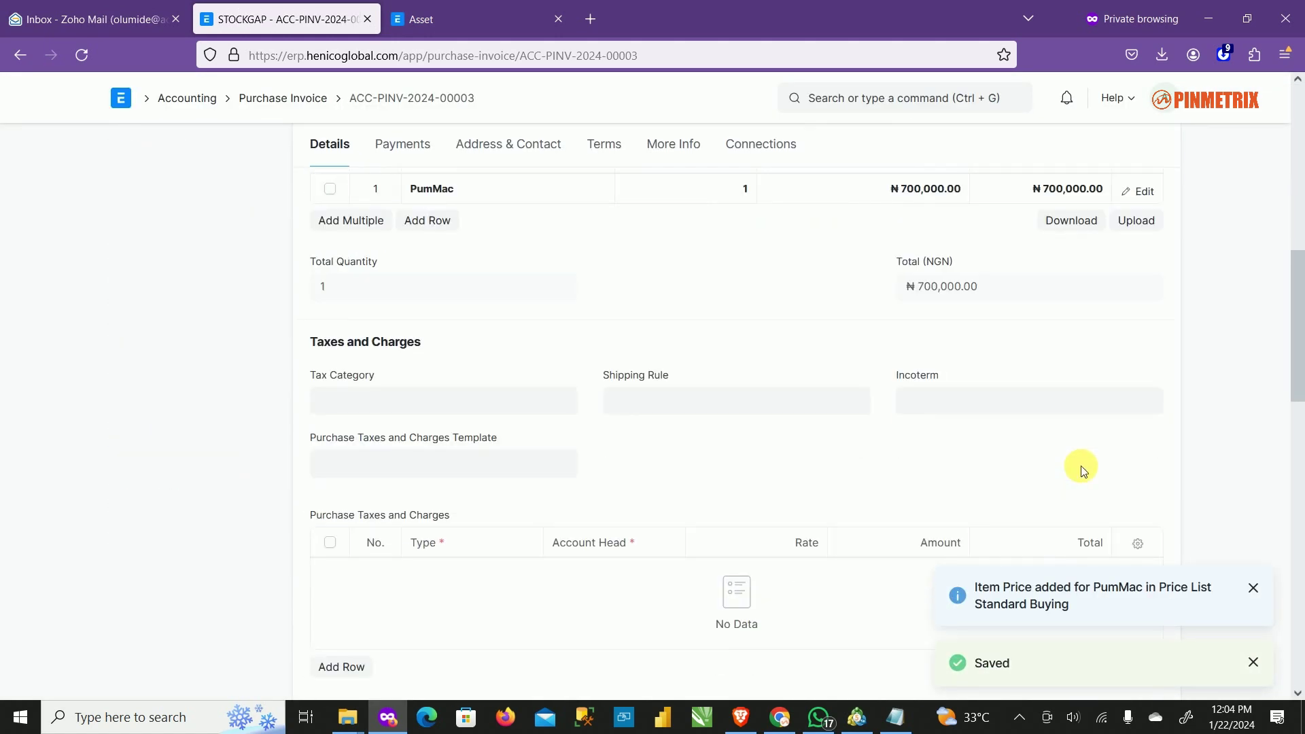
scroll(1083, 469, down, 3)
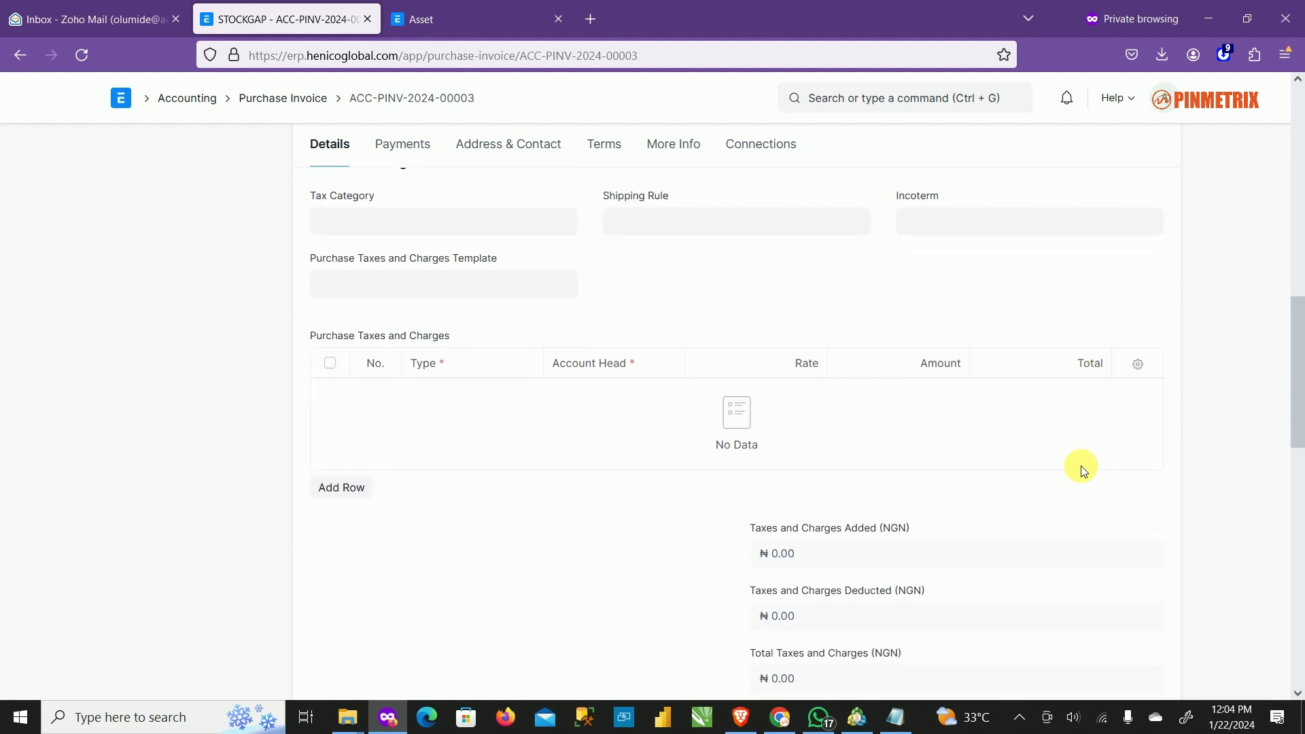
scroll(1083, 469, up, 7)
scroll(1084, 469, up, 5)
scroll(1082, 467, down, 1)
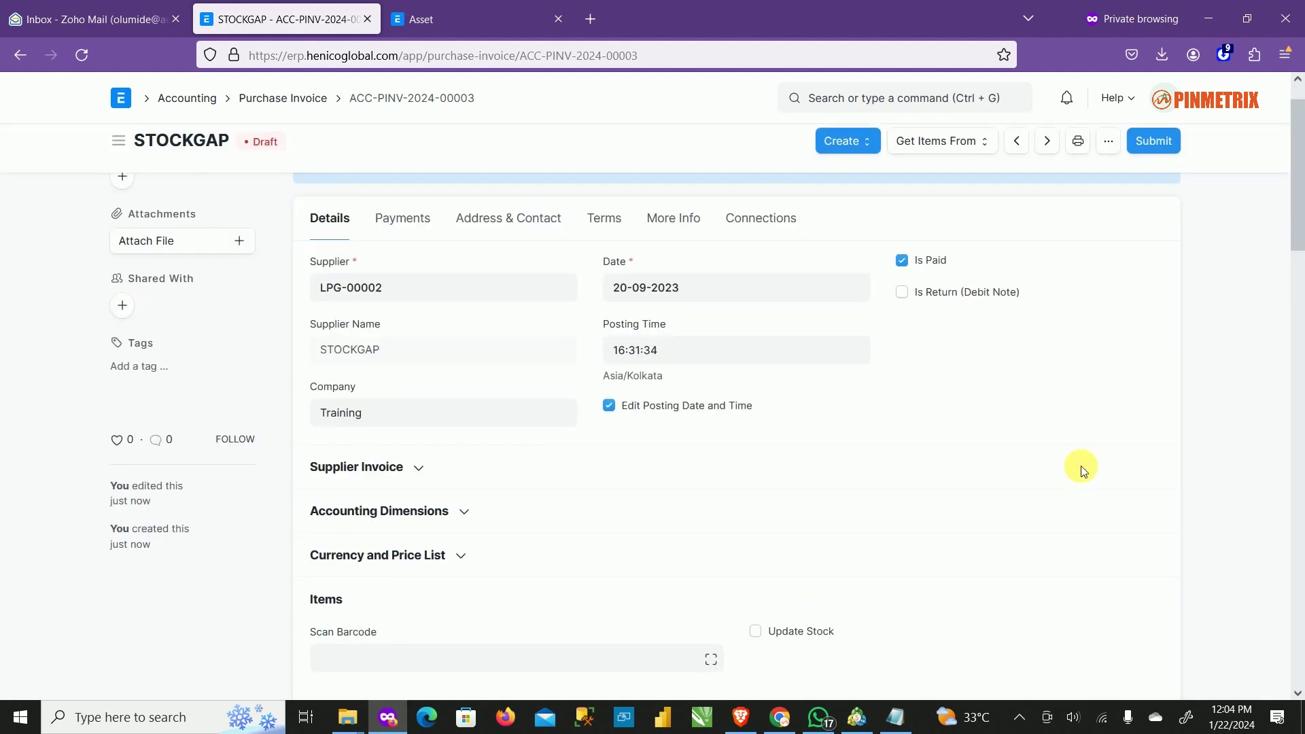
scroll(1084, 468, up, 2)
click(1151, 147)
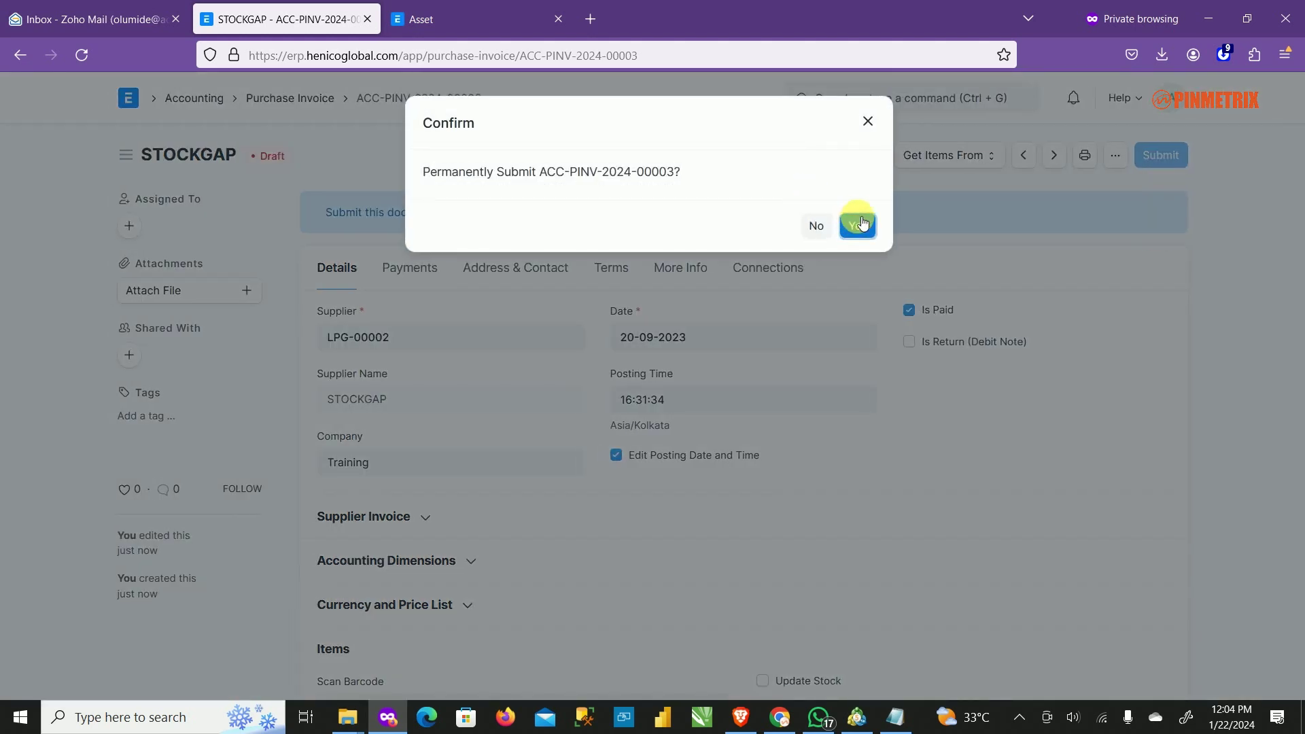
click(857, 226)
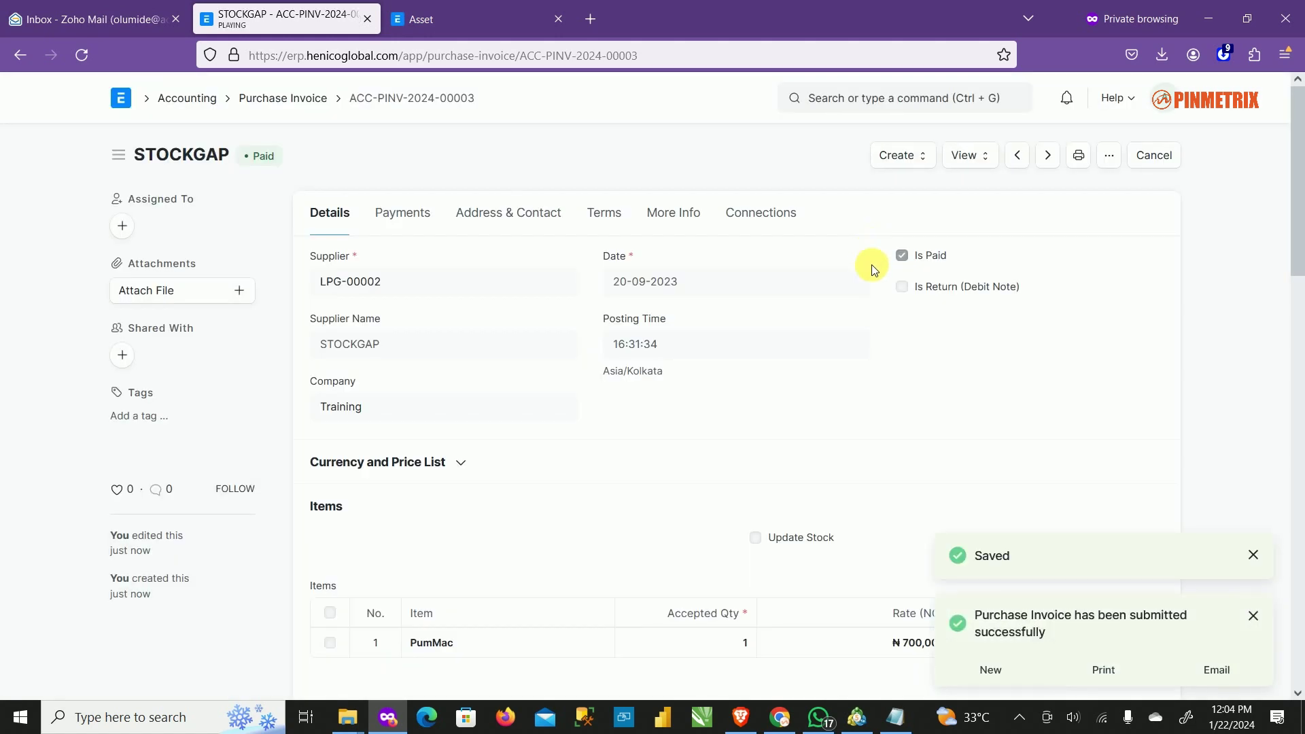
Reload the Asset list to check for a new asset from the purchase and return to the PumMac invoice.
click(509, 15)
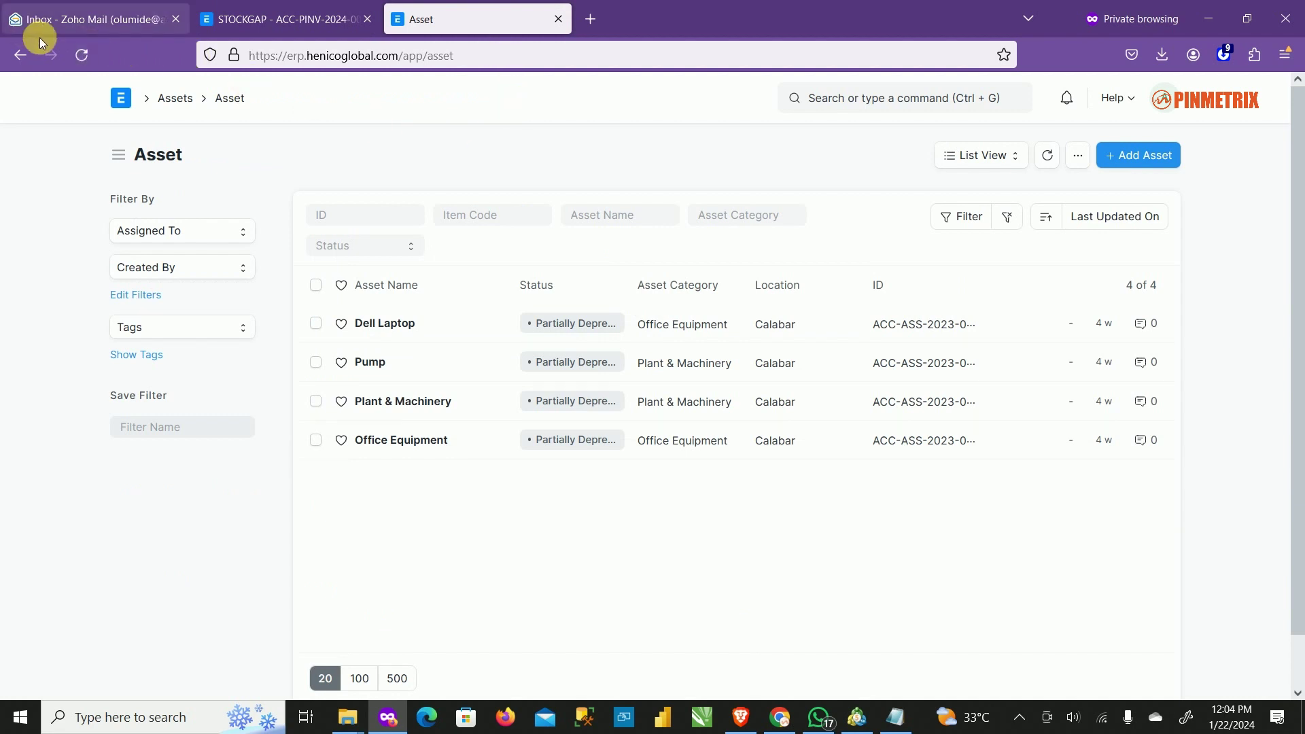
click(79, 54)
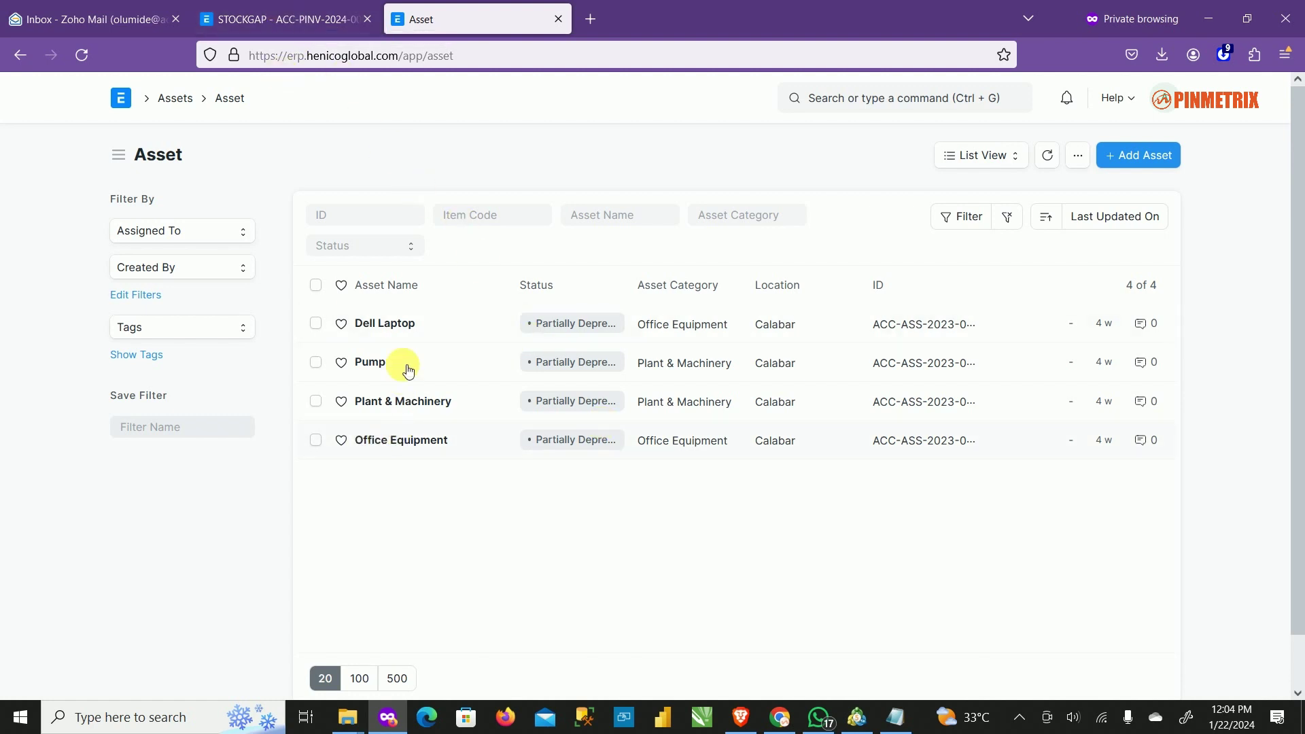
click(306, 20)
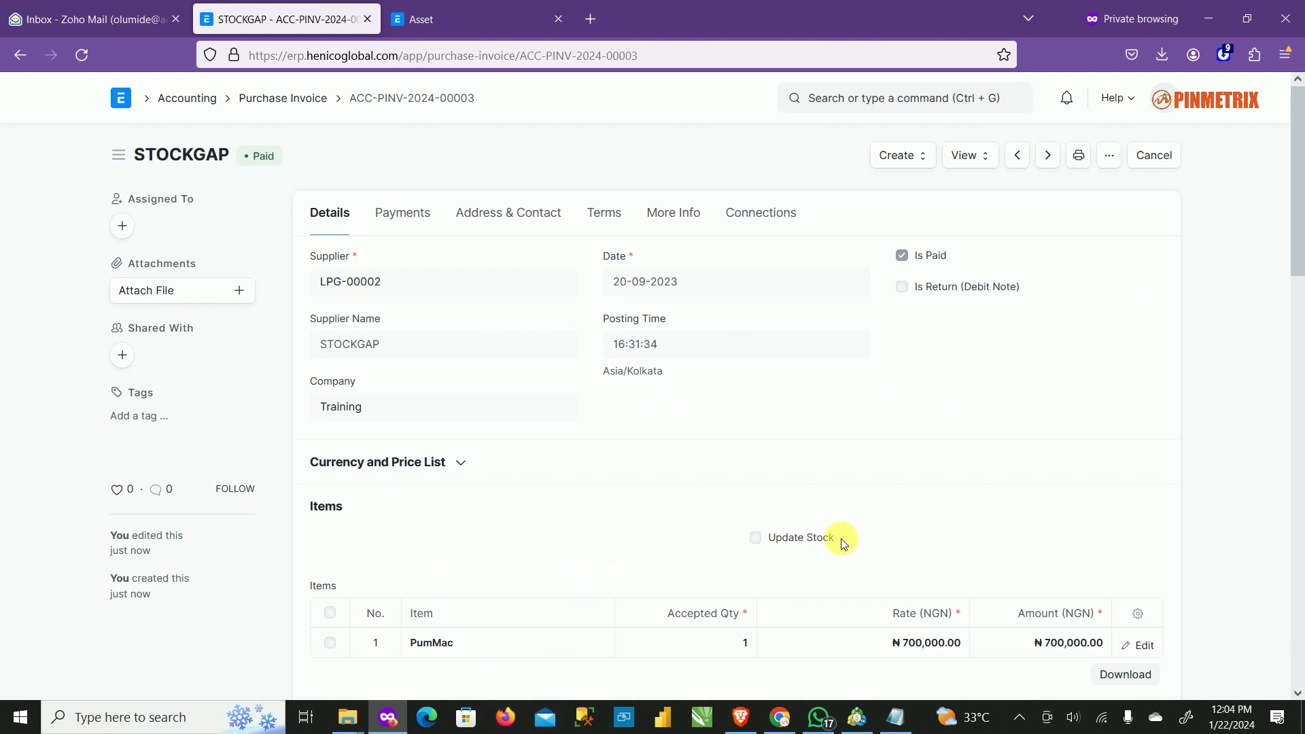
click(908, 156)
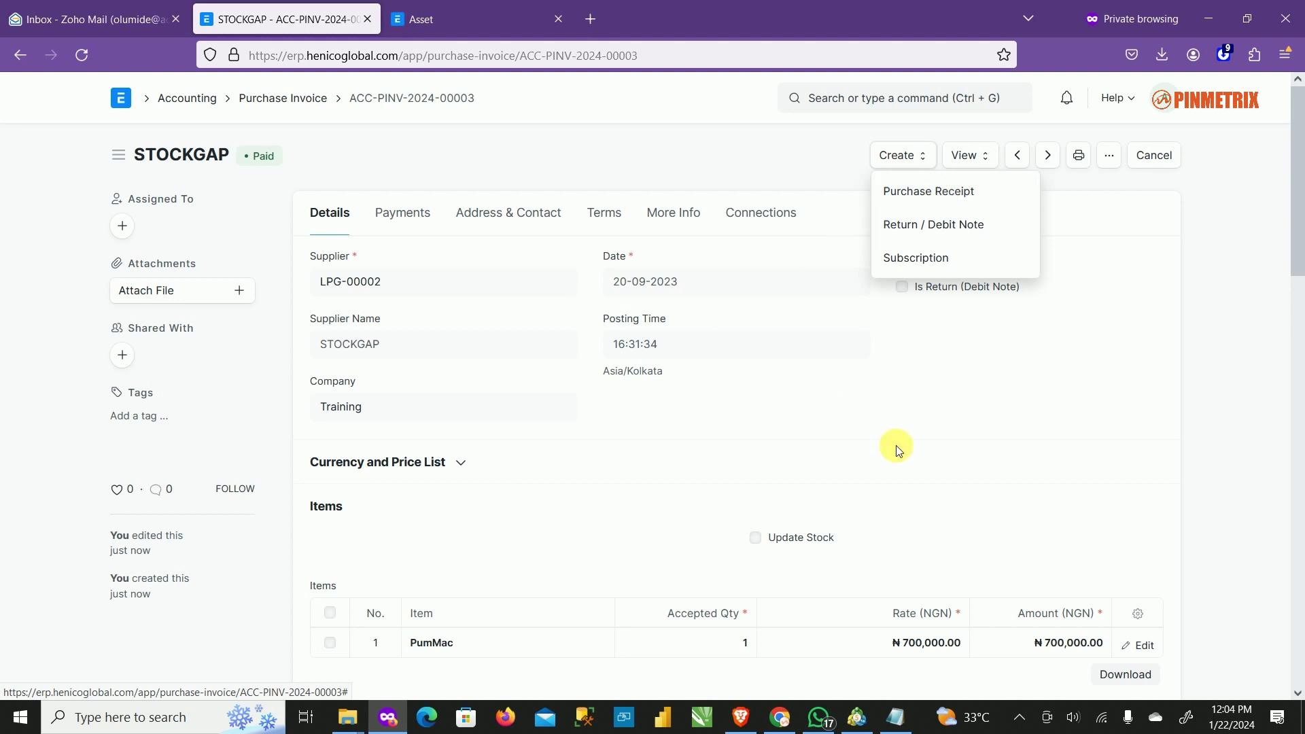
scroll(927, 470, down, 5)
scroll(927, 470, down, 4)
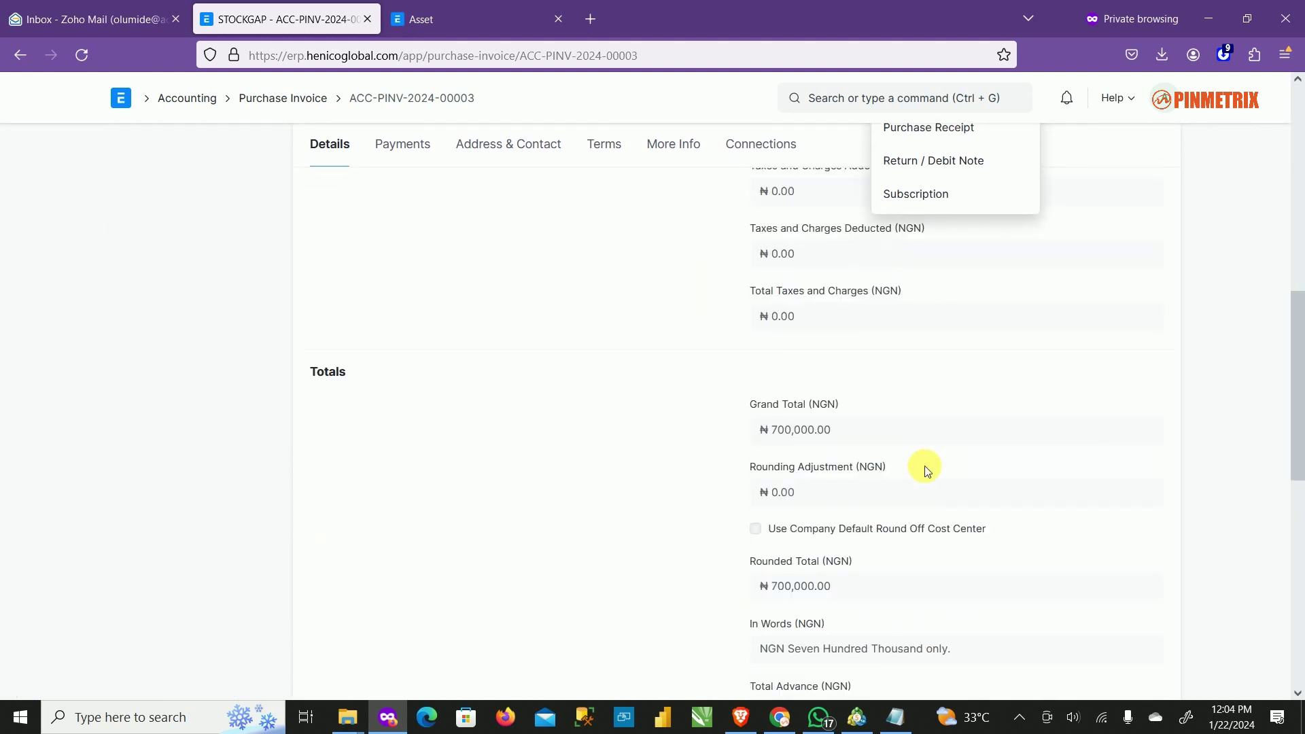
scroll(927, 470, up, 2)
scroll(927, 469, up, 5)
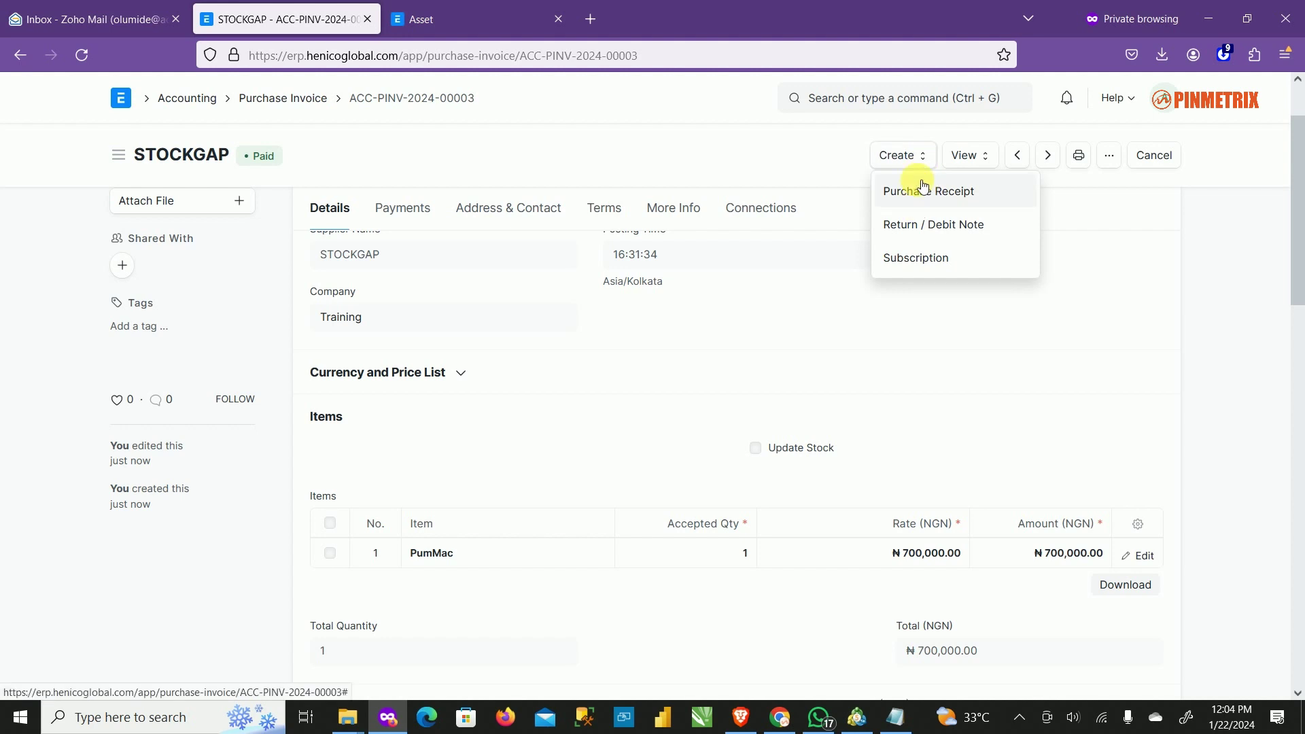
click(897, 192)
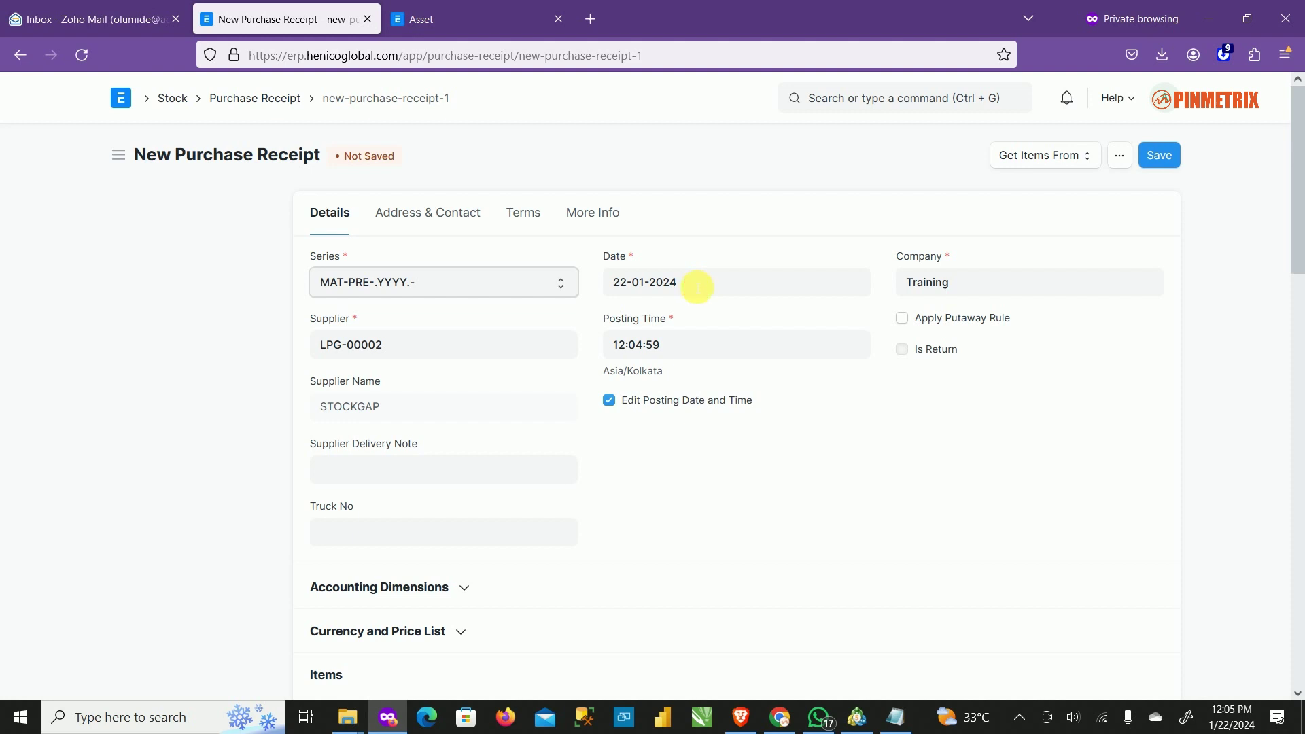
click(696, 285)
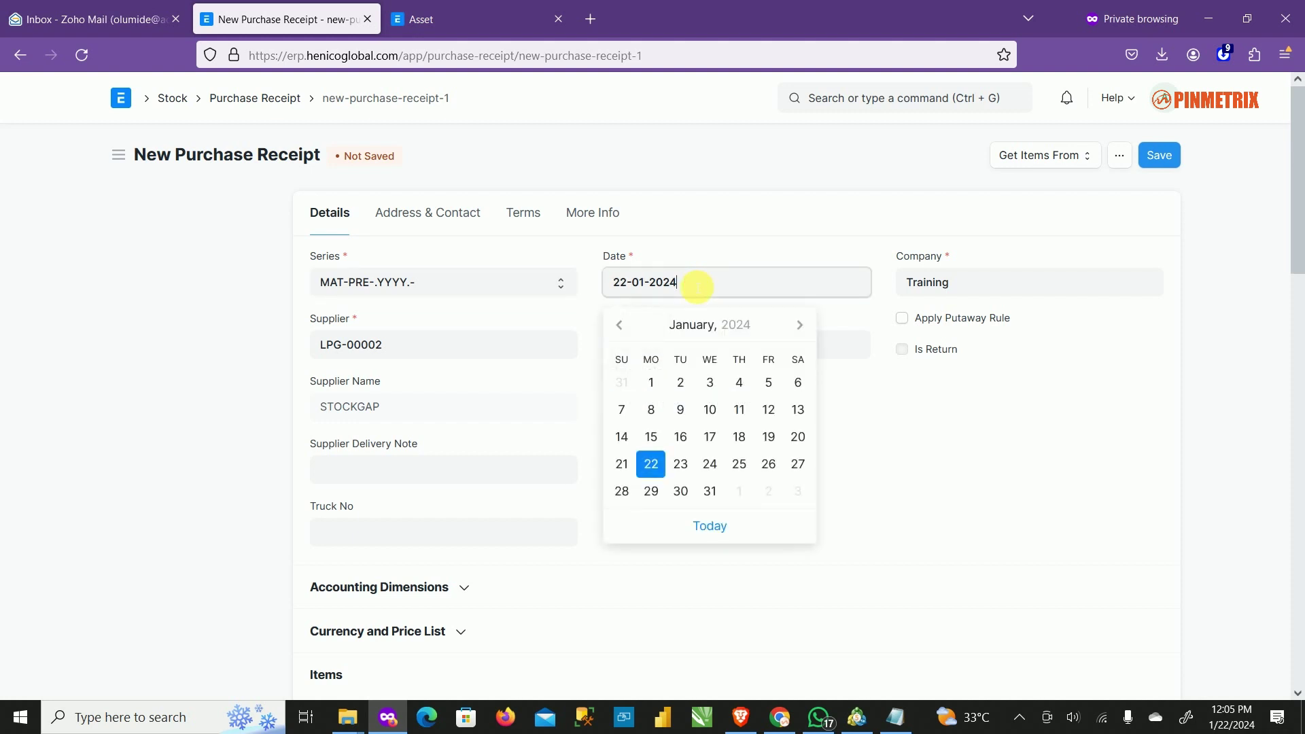
click(621, 330)
click(622, 330)
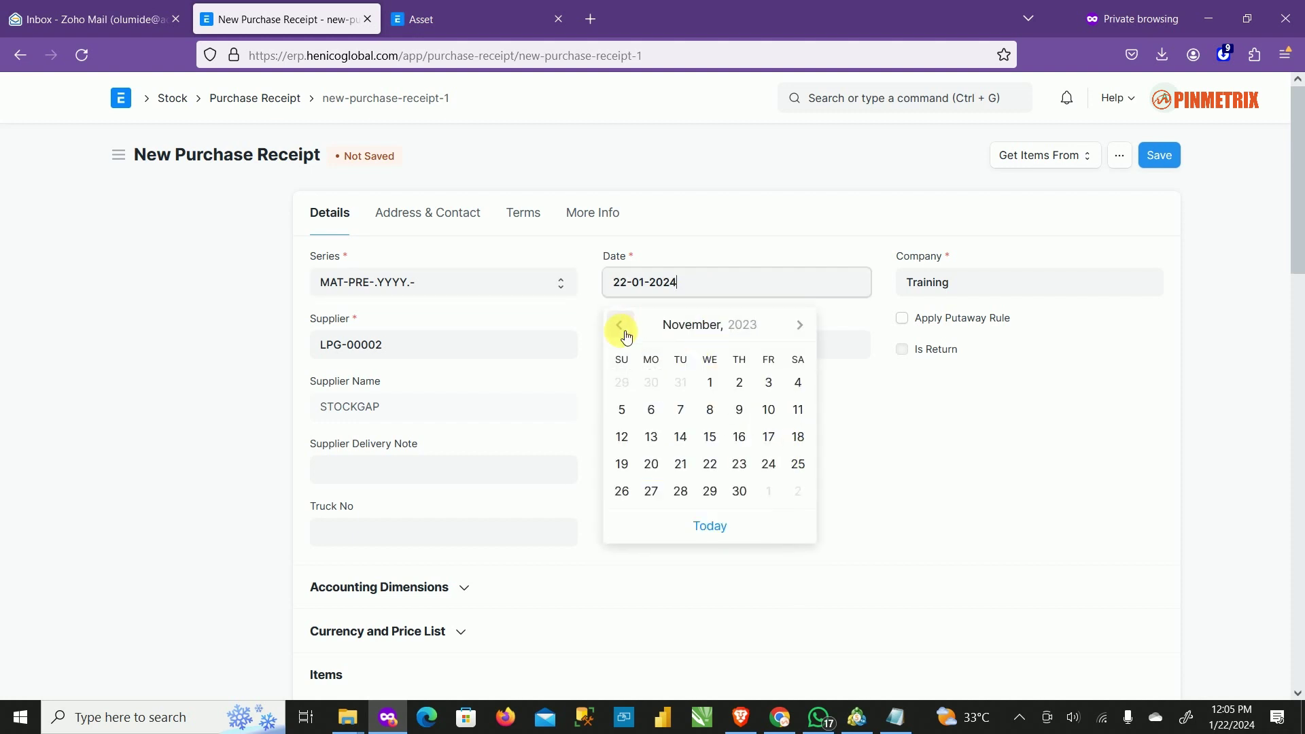
click(623, 332)
click(622, 331)
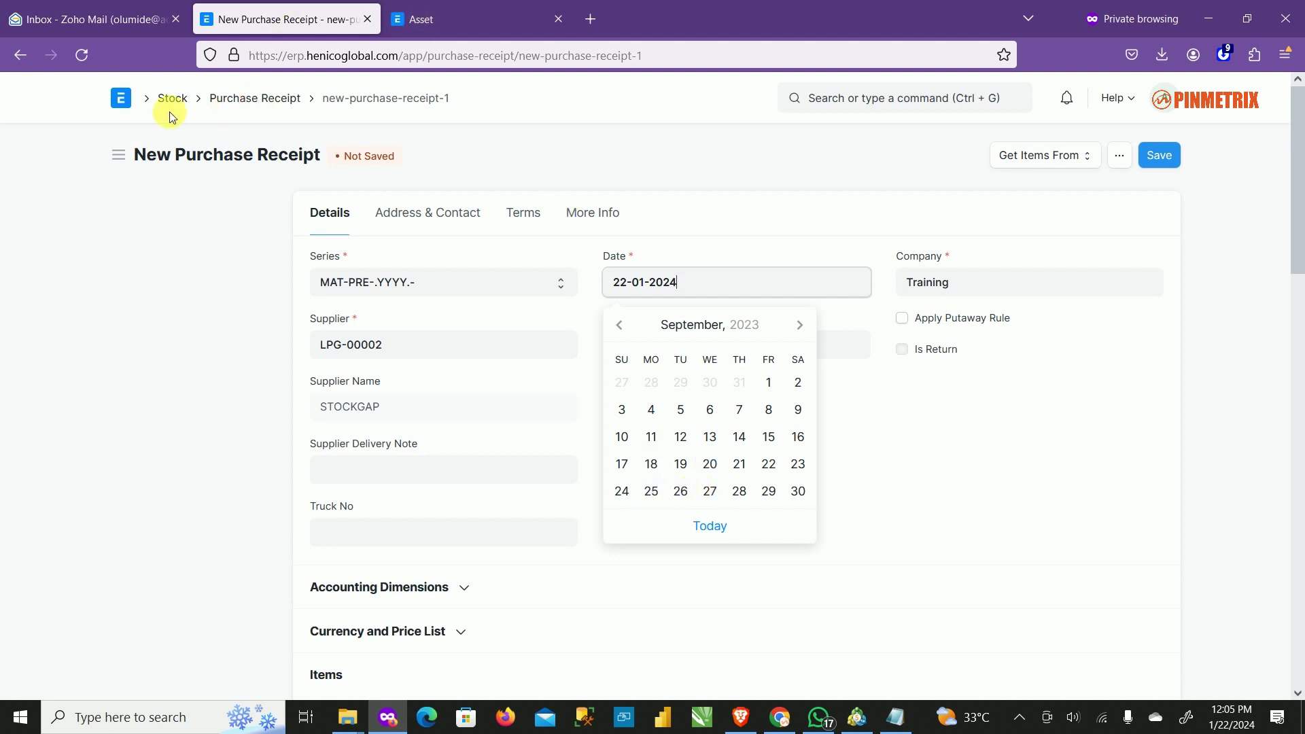
click(20, 55)
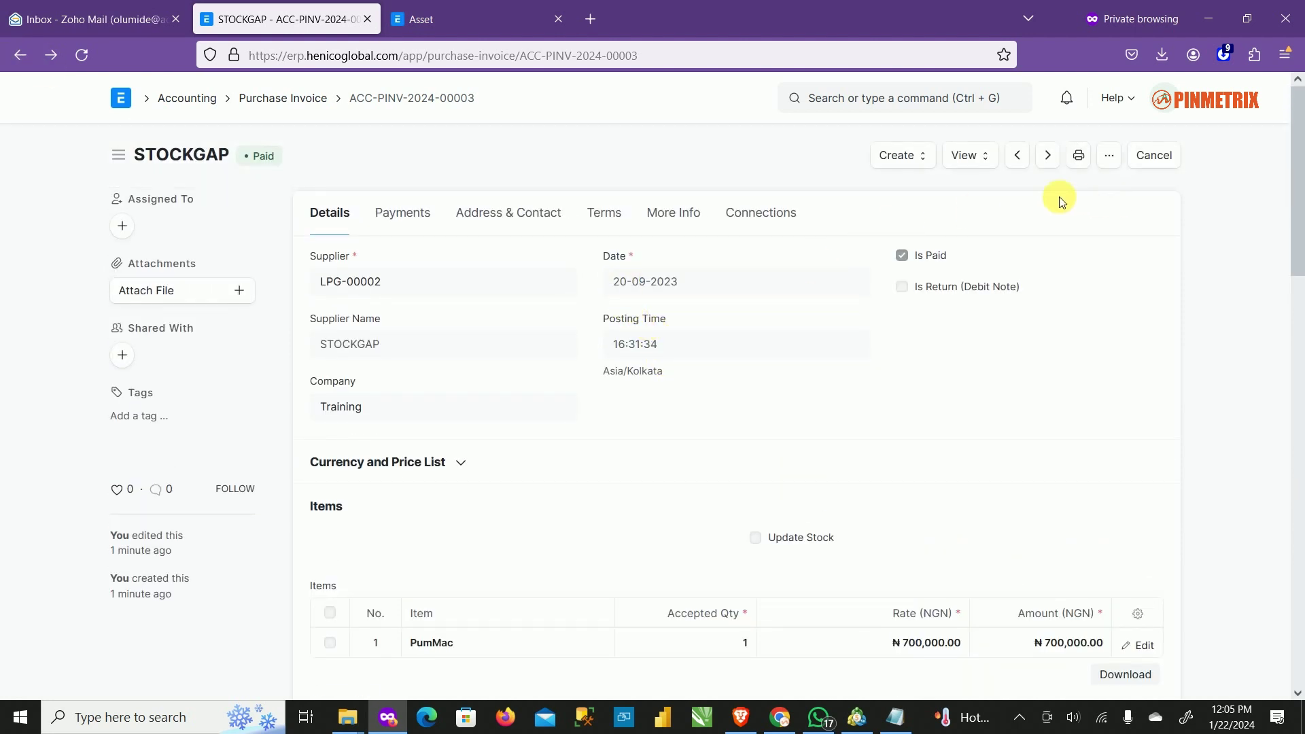
Create a purchase receipt from the paid PumMac invoice and set its date to 22-09-2023.
click(914, 161)
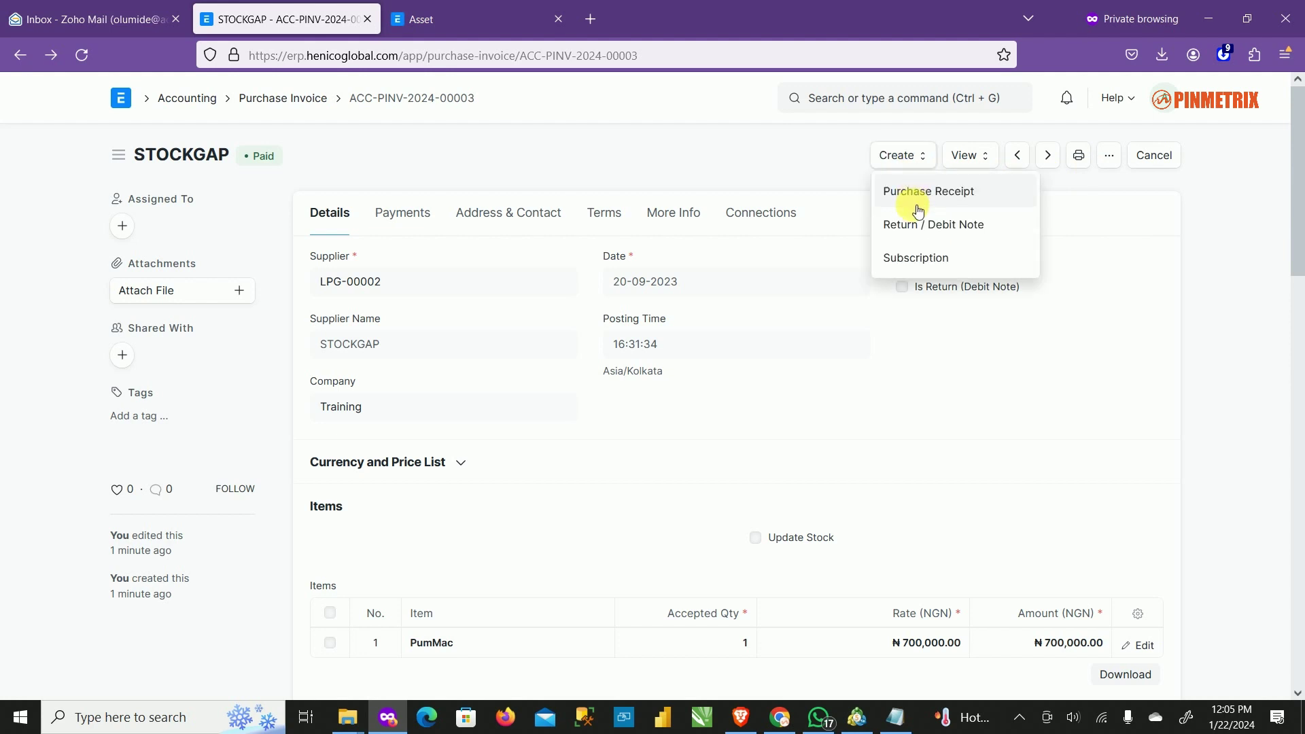
click(929, 196)
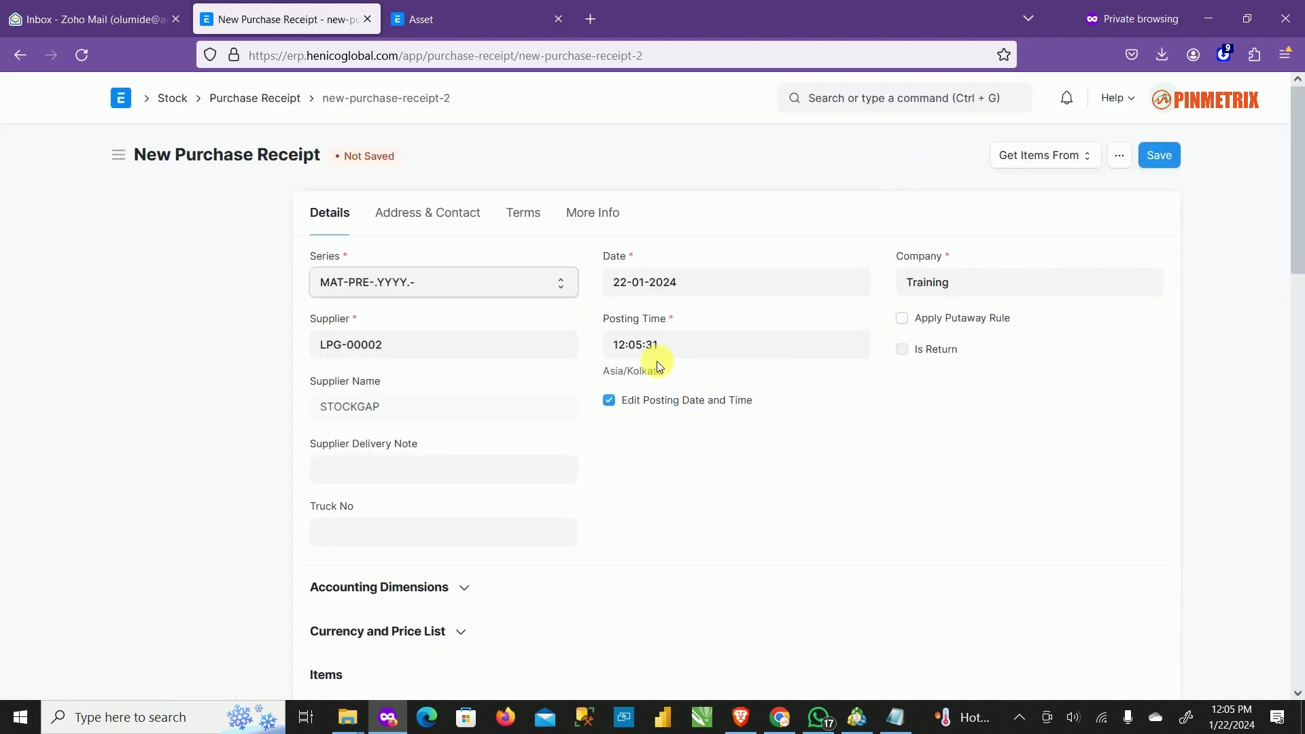
click(707, 285)
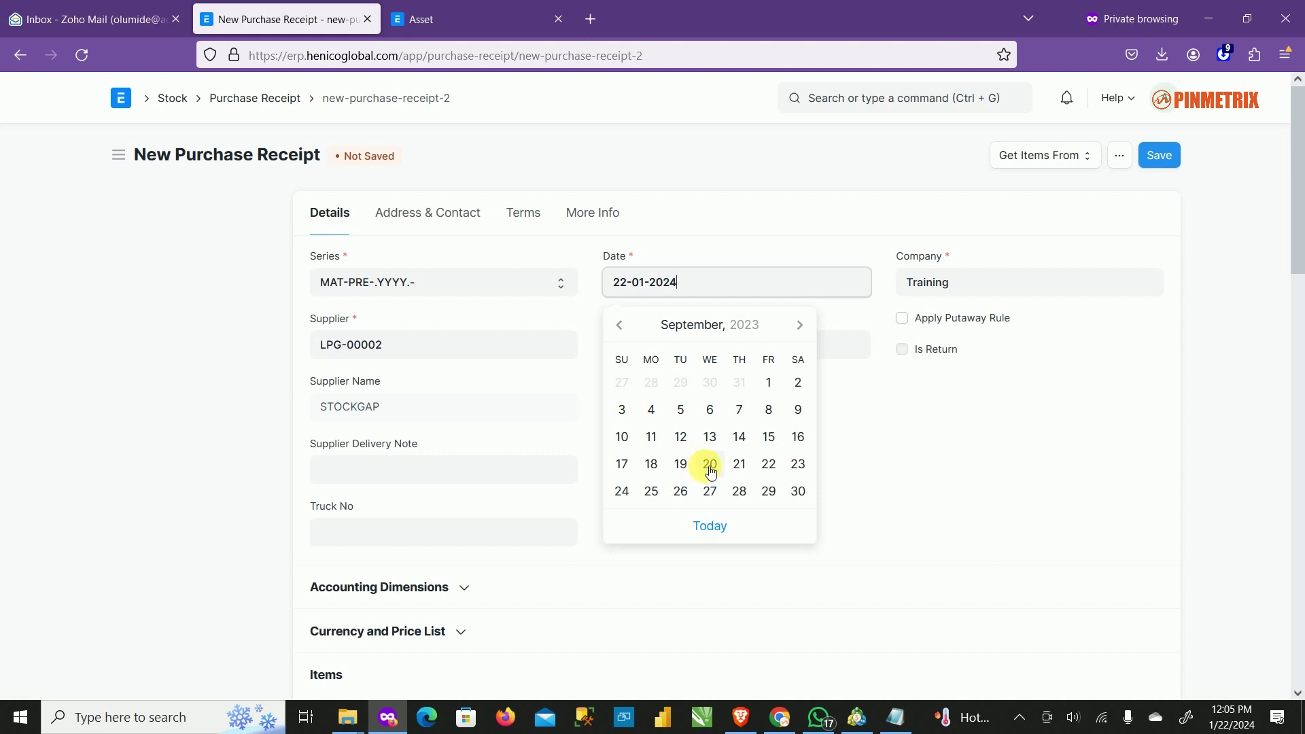
click(774, 469)
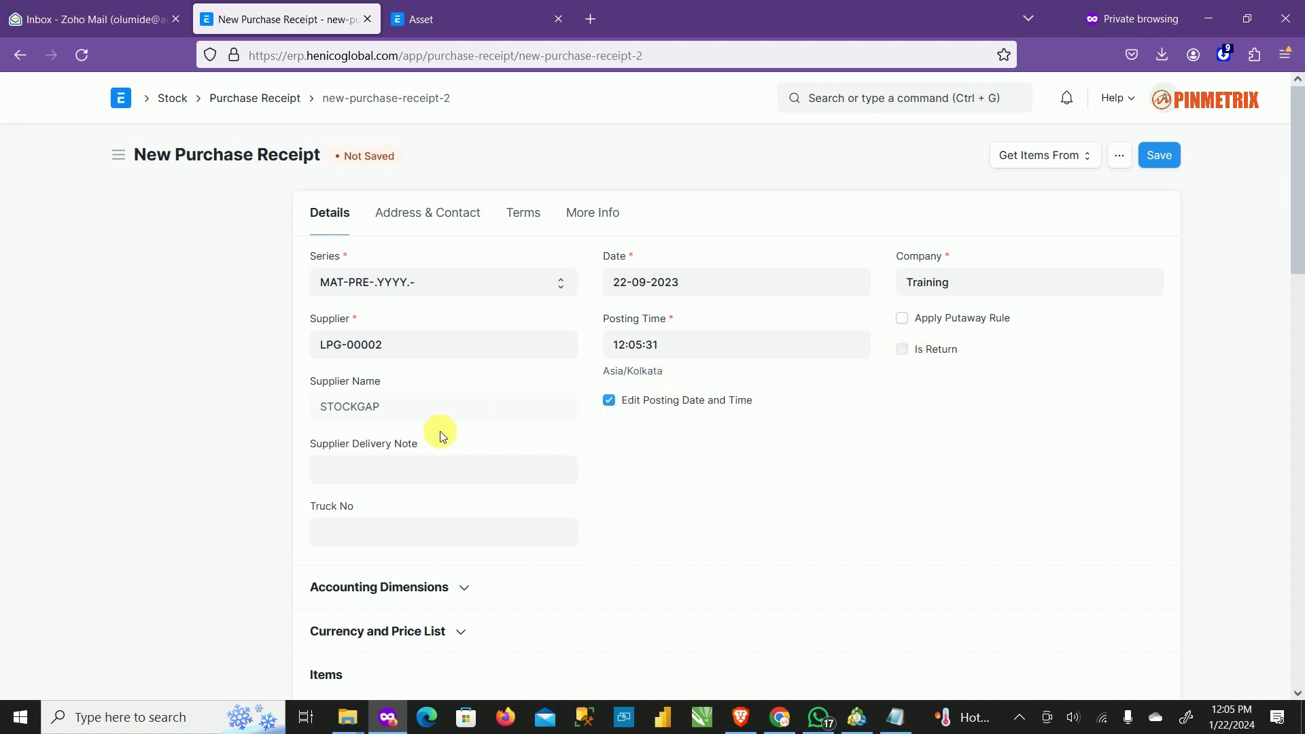
Review the new receipt's PumMac item row and save the receipt as a draft.
scroll(439, 431, down, 3)
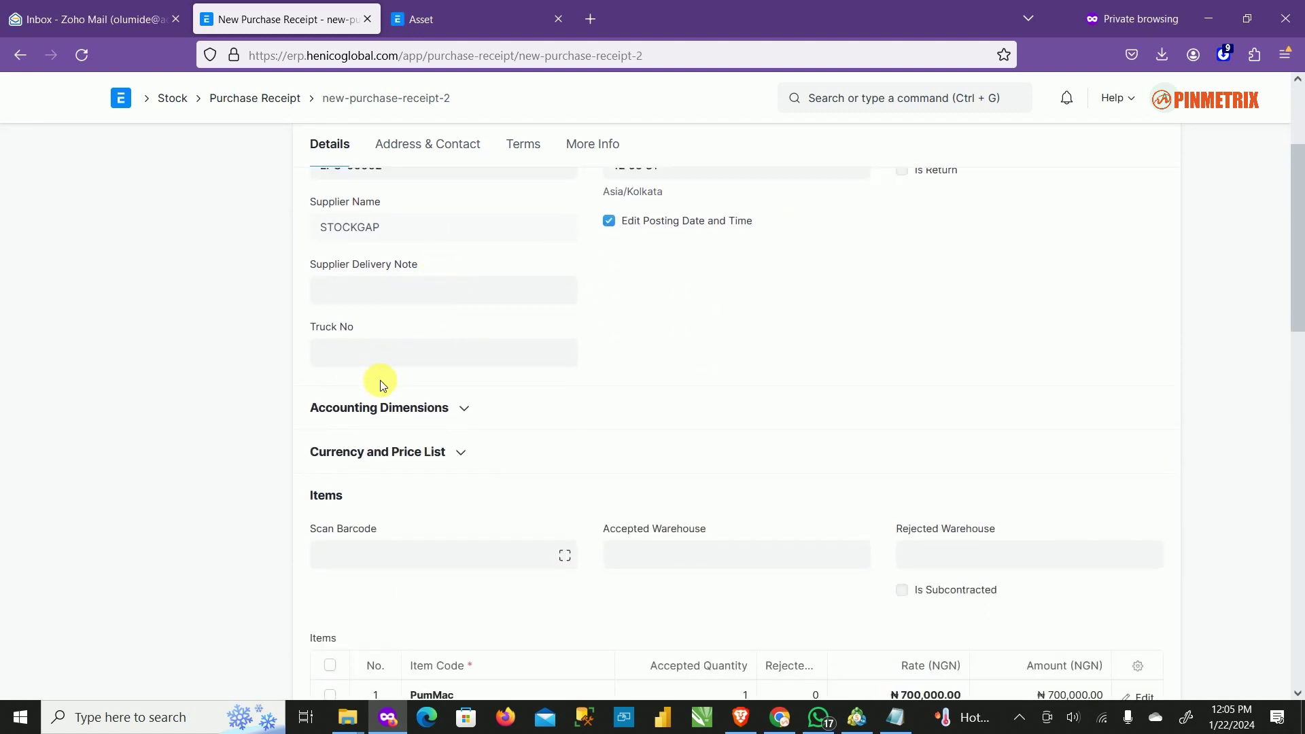
scroll(469, 442, down, 3)
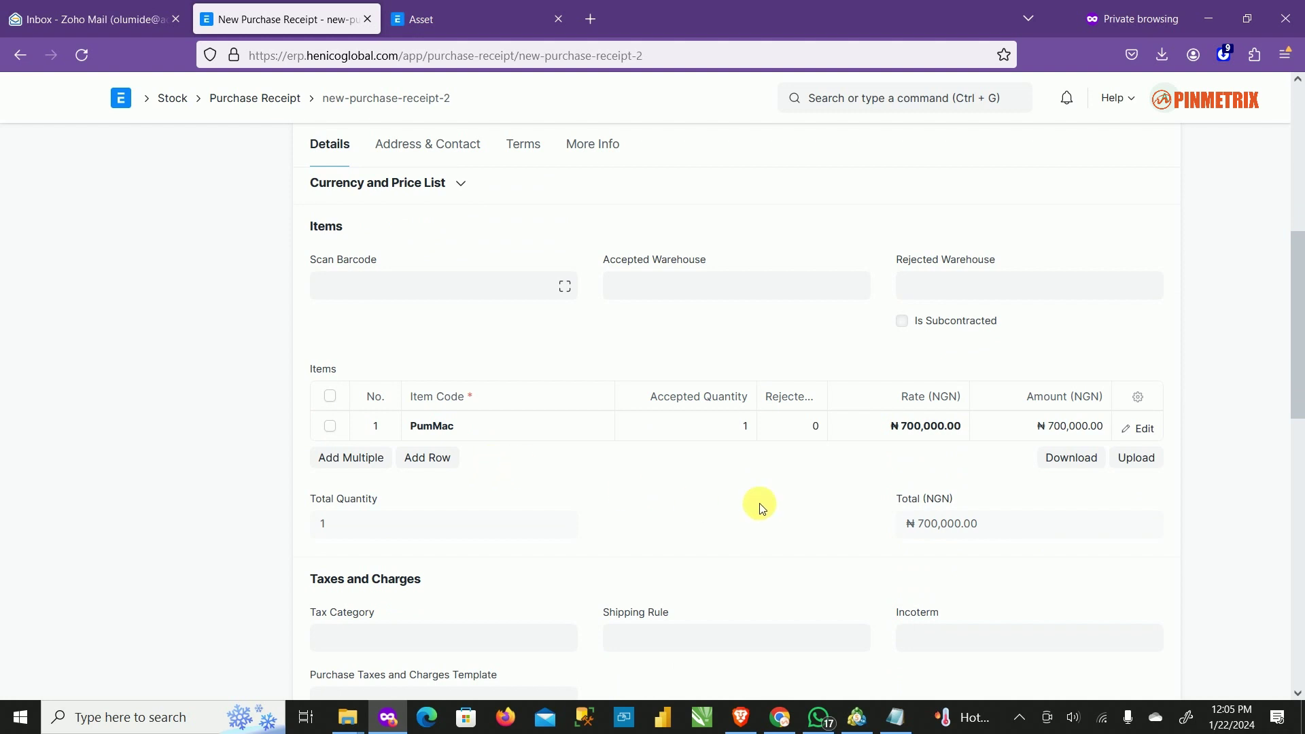
scroll(748, 454, down, 2)
scroll(748, 454, up, 6)
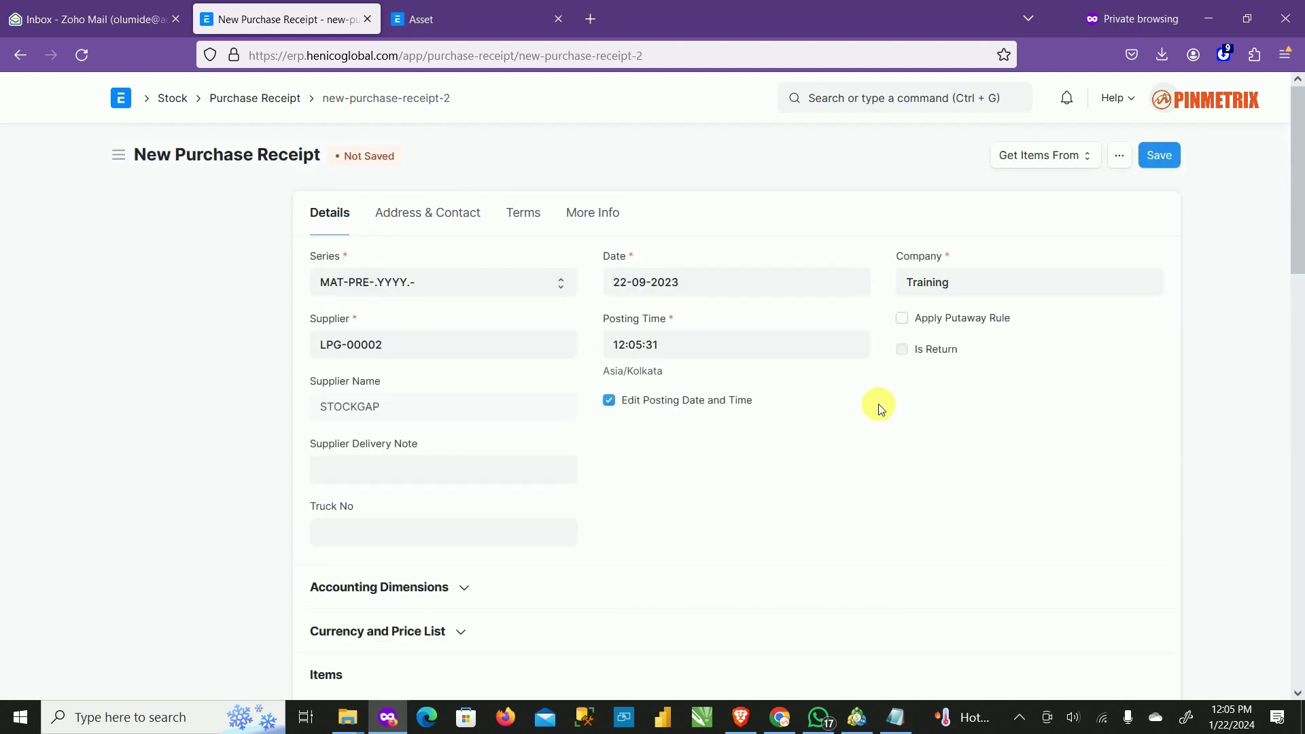
click(1155, 167)
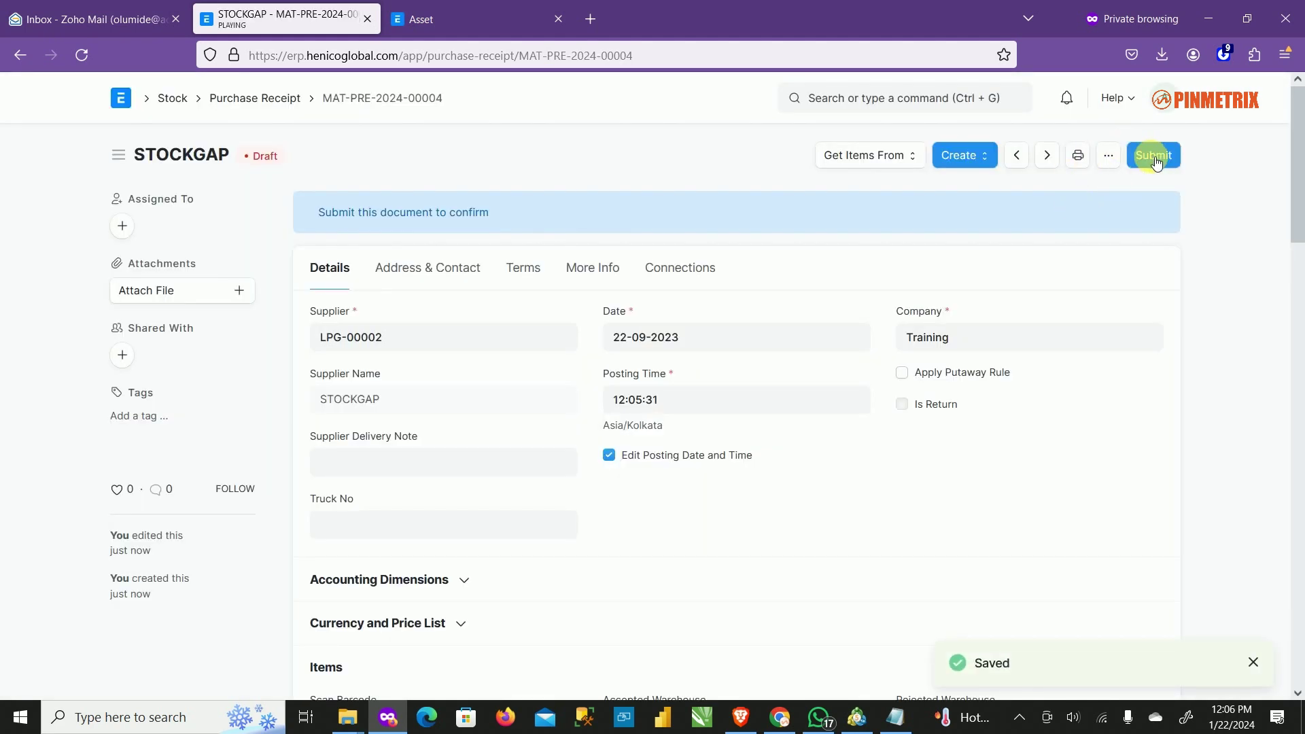
Try to submit the draft PumMac purchase receipt permanently.
click(1159, 157)
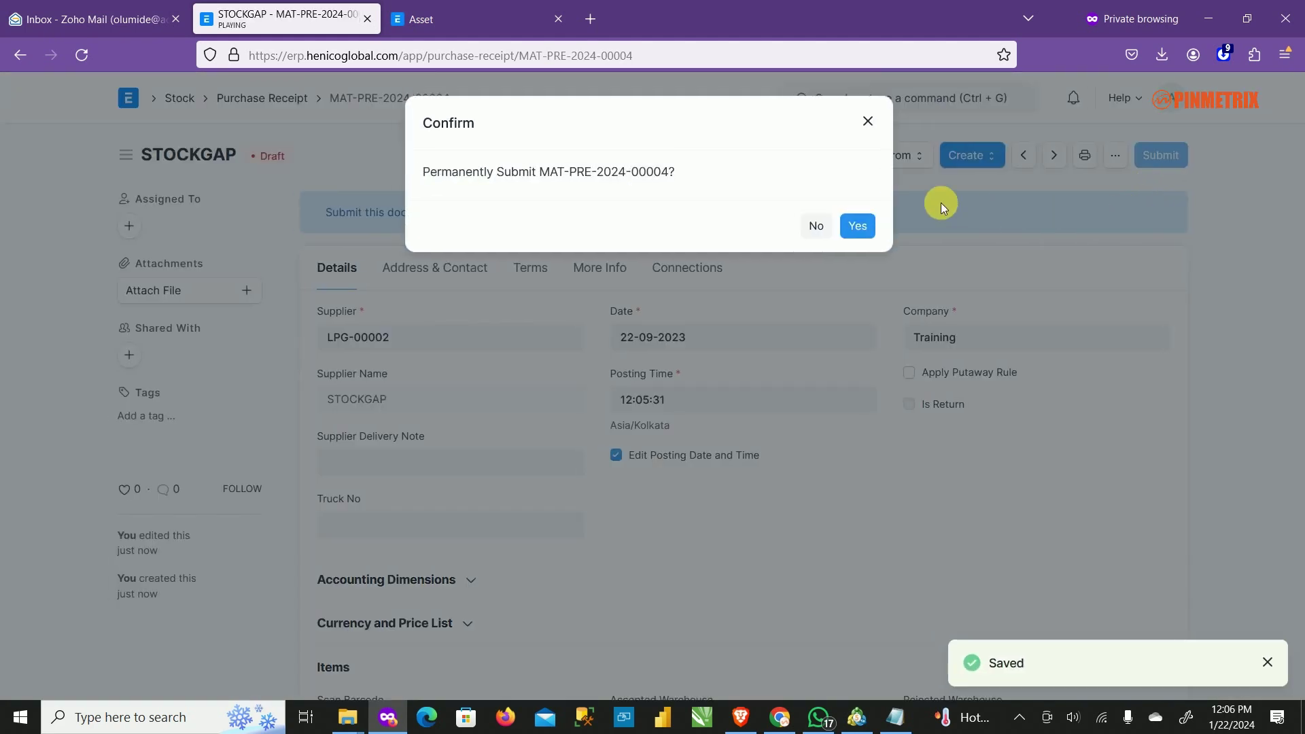
click(858, 225)
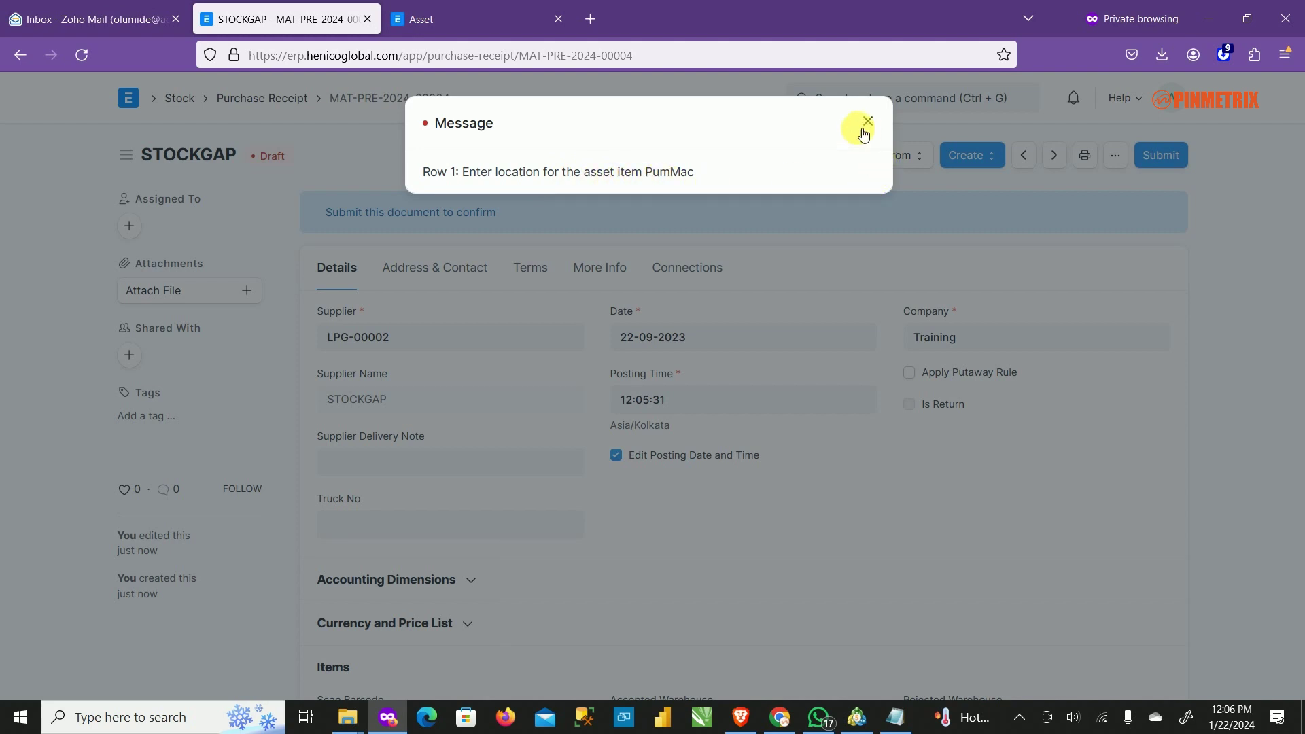
click(869, 121)
scroll(763, 417, down, 4)
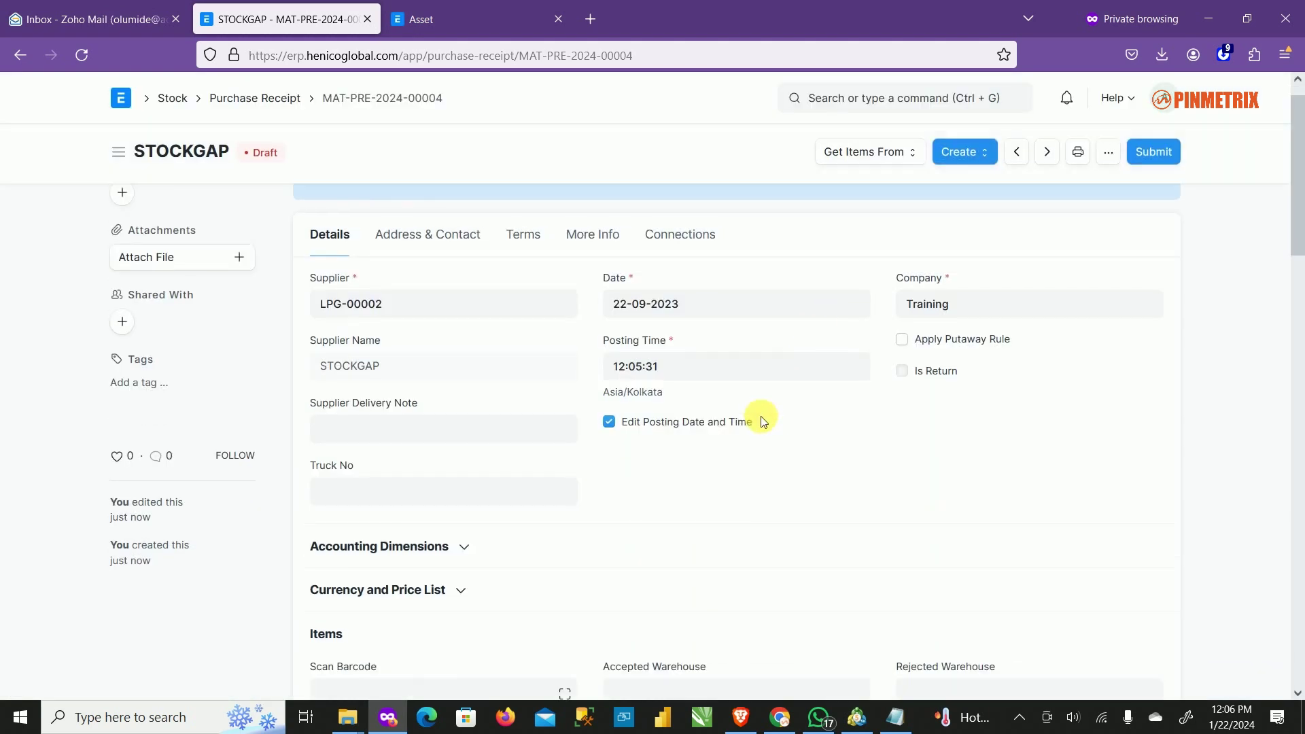
scroll(590, 484, down, 3)
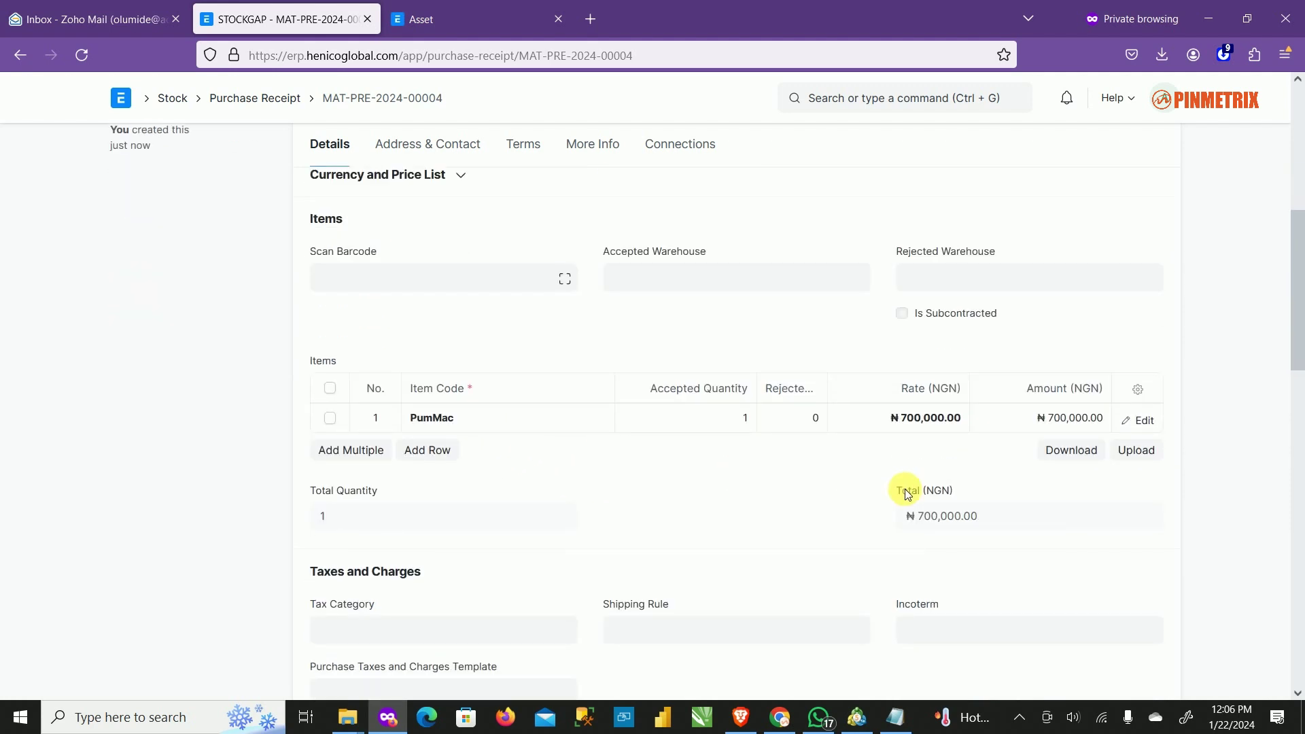
click(1140, 422)
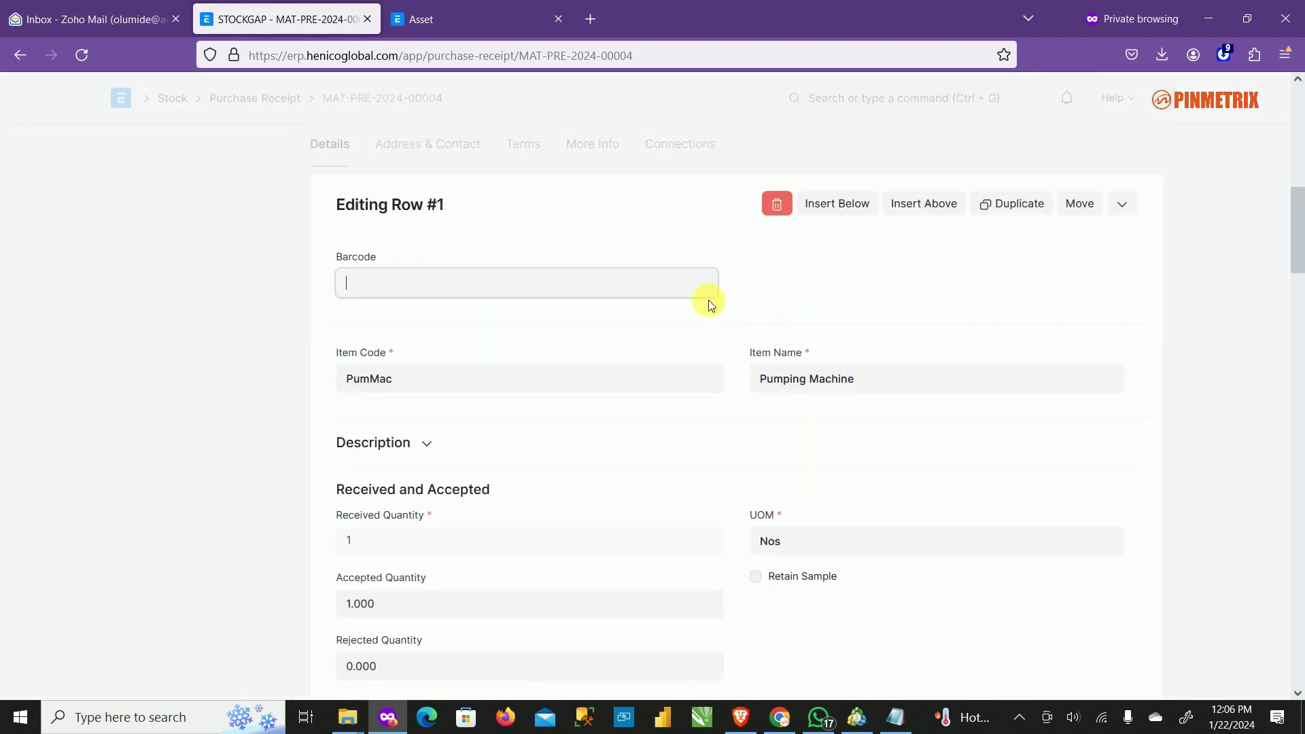
scroll(633, 349, down, 4)
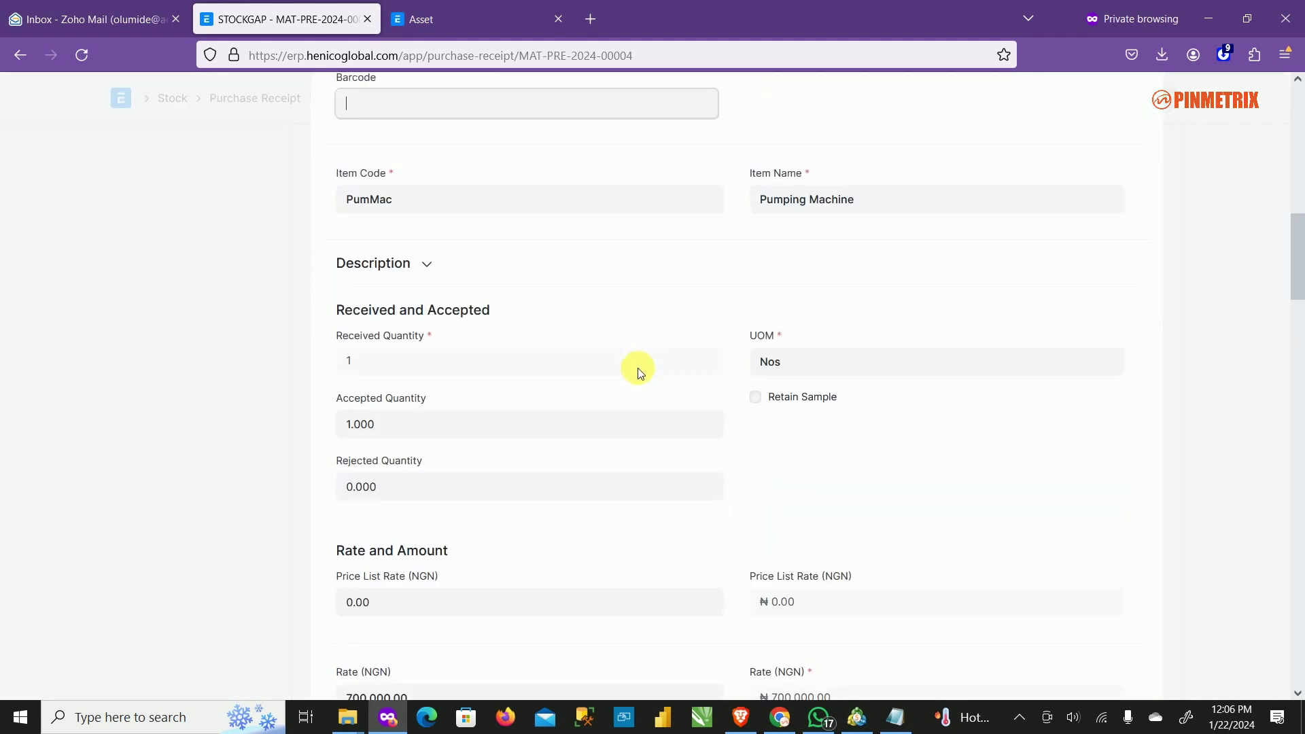
scroll(649, 404, down, 1)
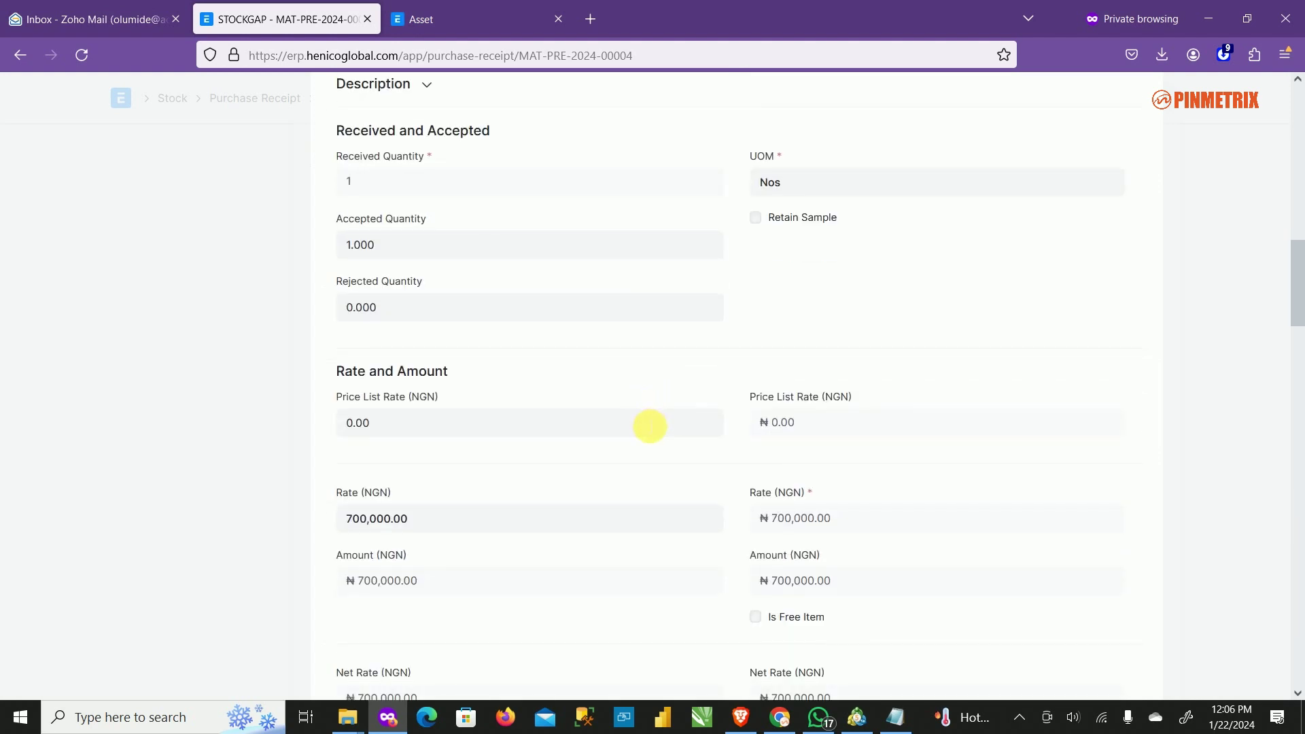
scroll(666, 428, down, 2)
scroll(688, 456, down, 6)
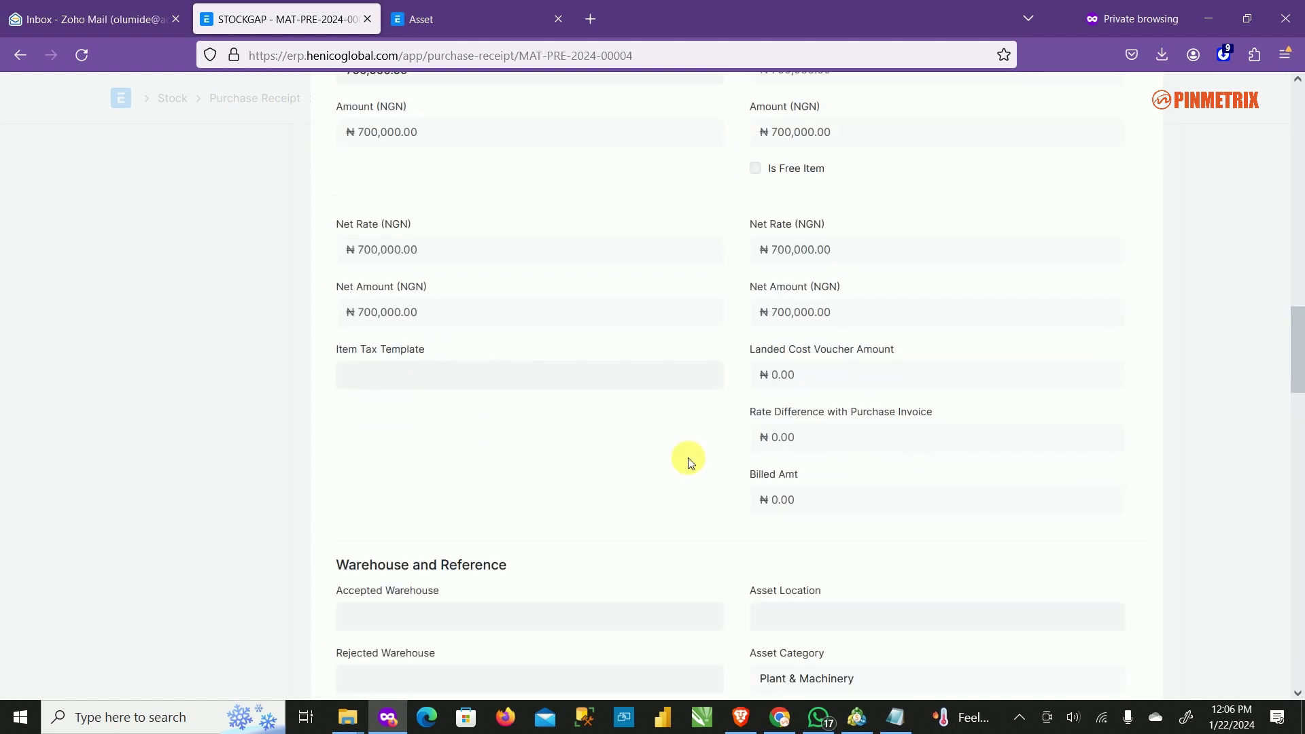
scroll(746, 481, down, 1)
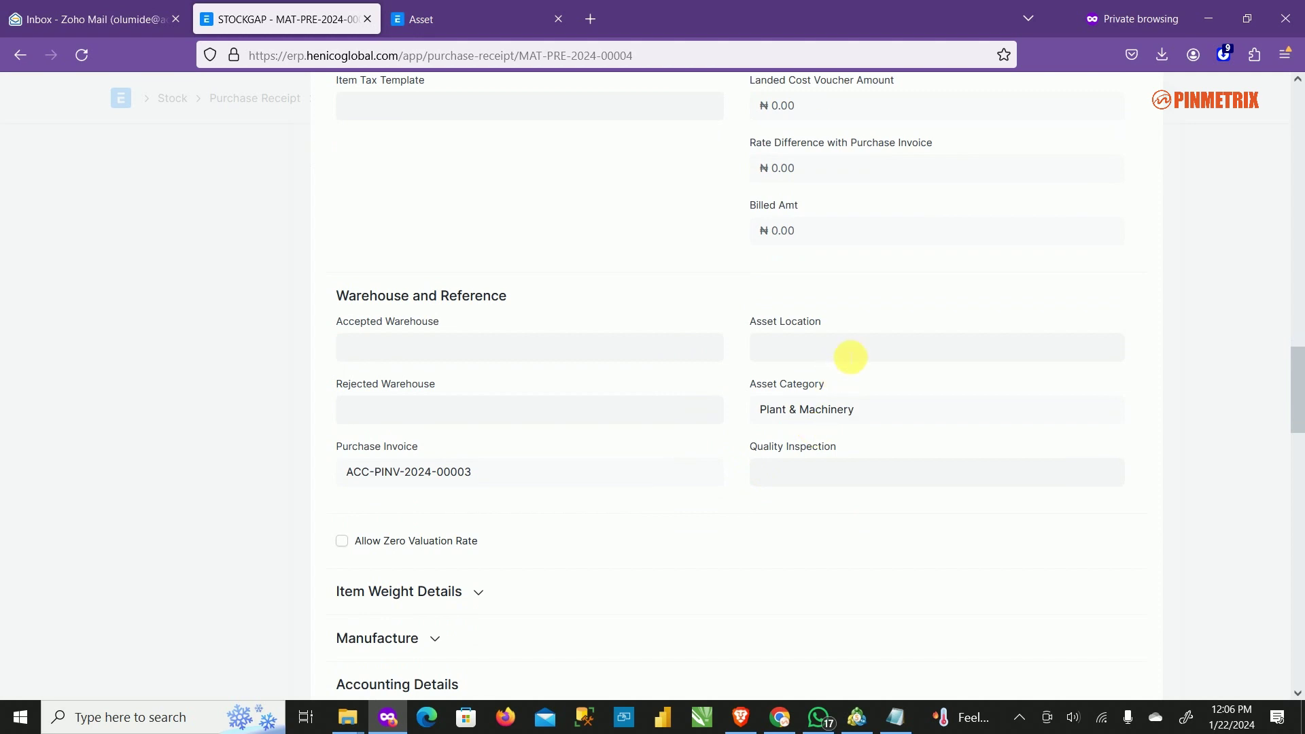
click(850, 356)
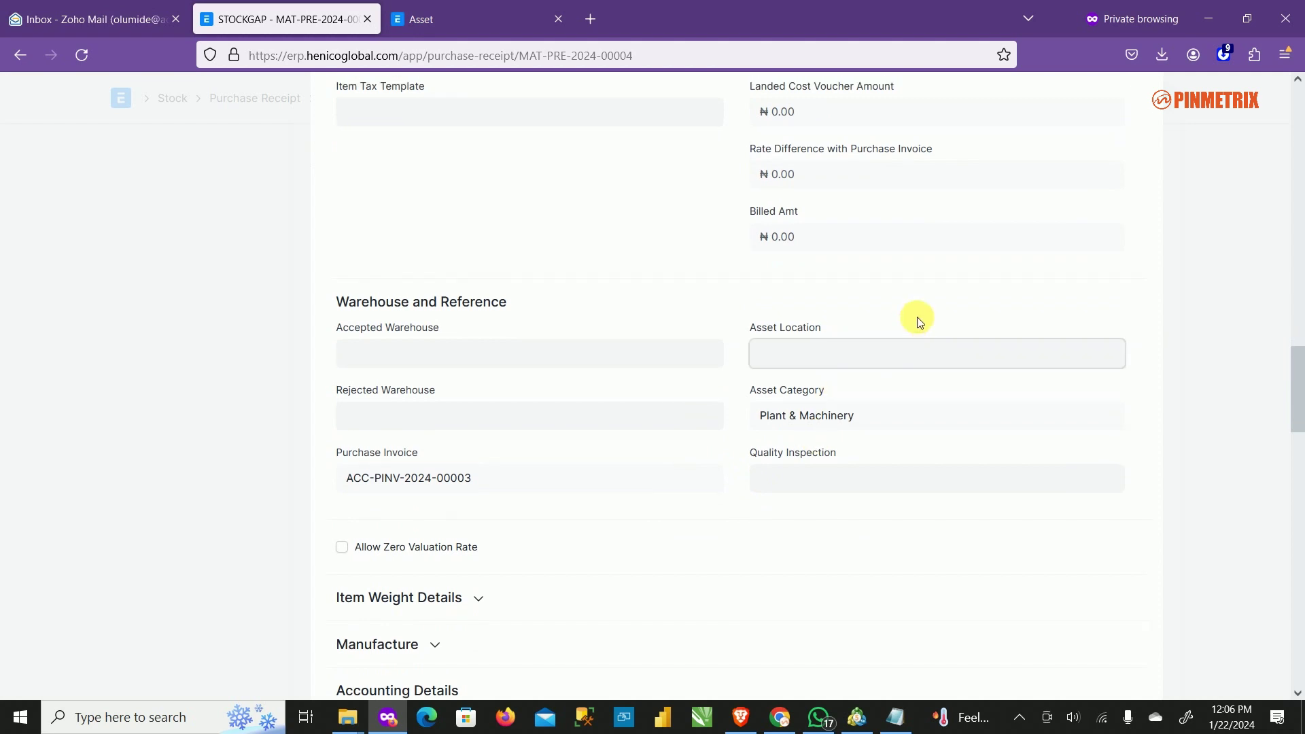
scroll(917, 313, up, 15)
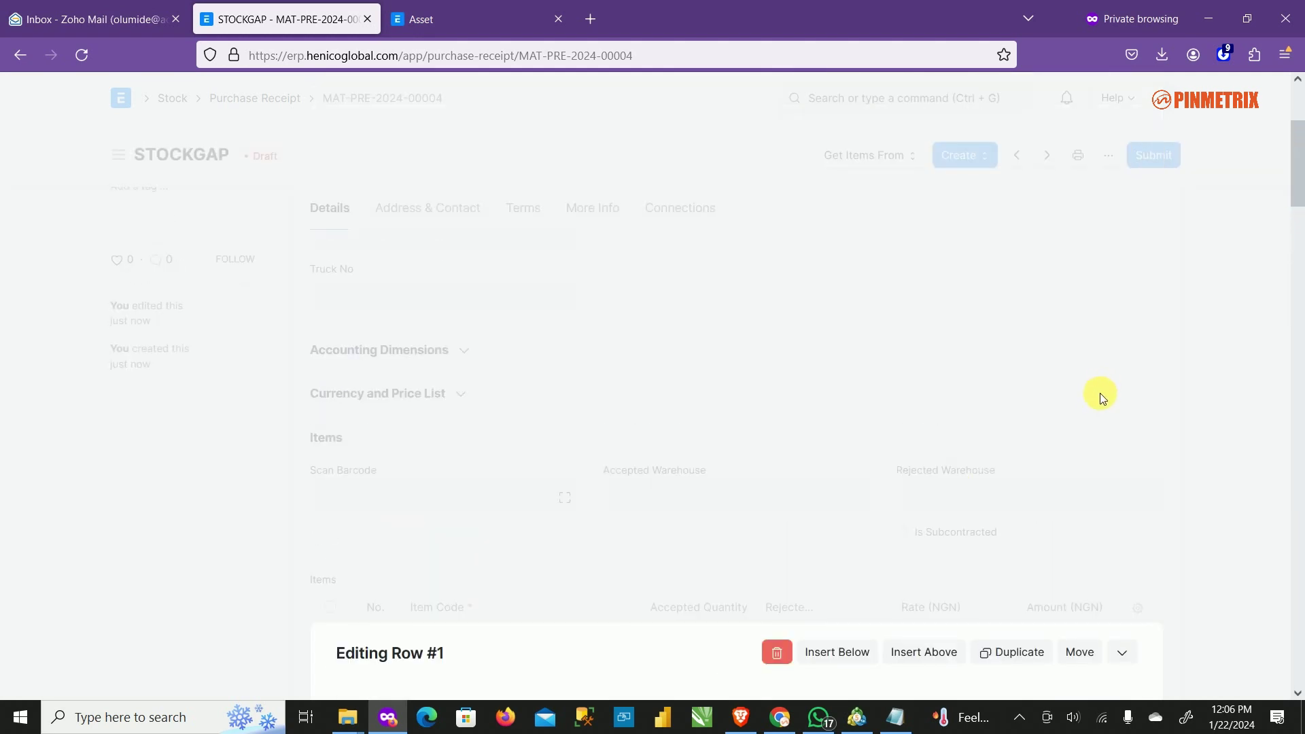
click(1100, 401)
scroll(576, 252, up, 4)
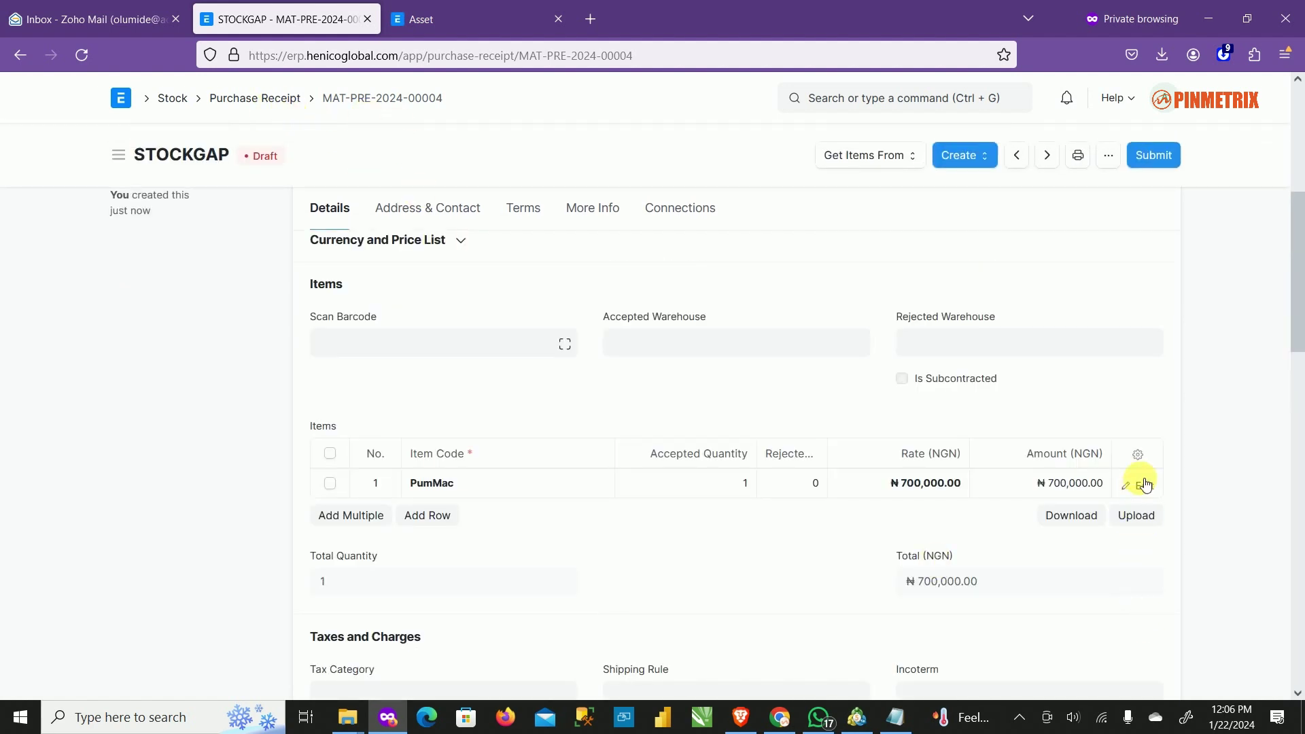
Set the asset location of the receipt's PumMac item row to Calabar and save the receipt.
click(1145, 486)
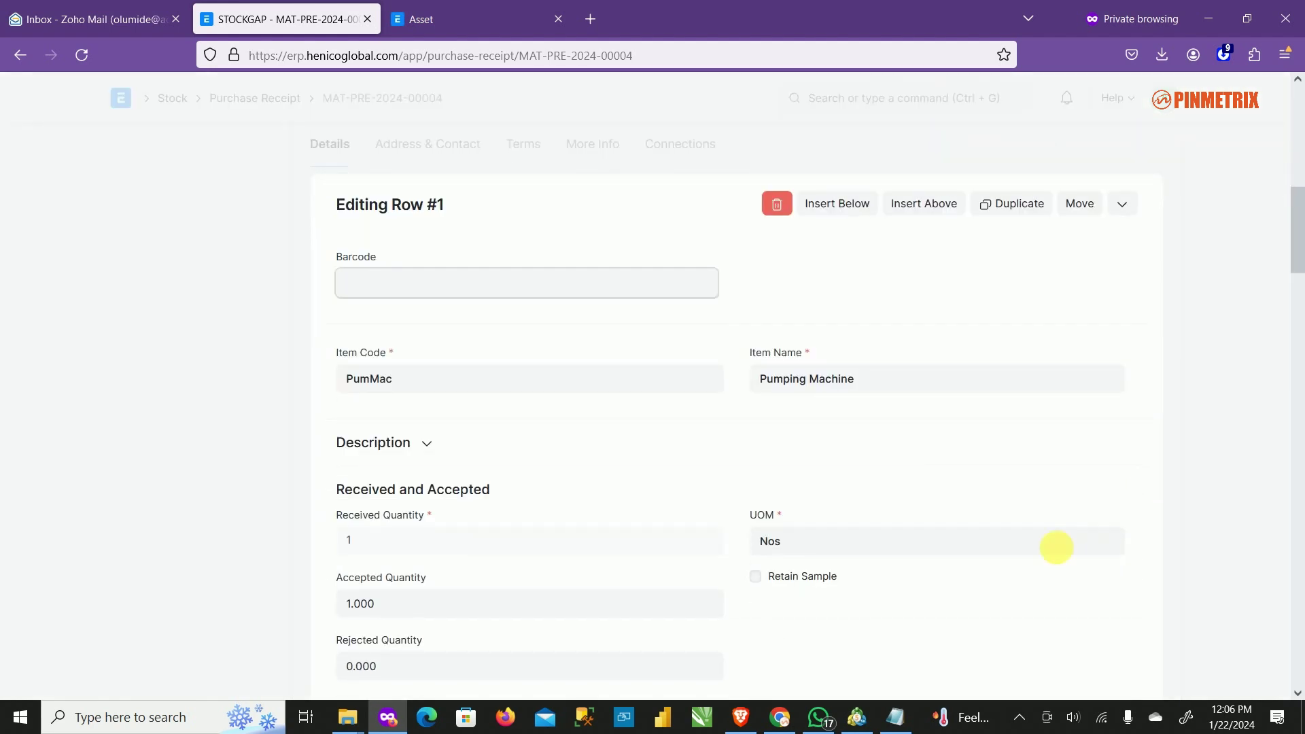
scroll(887, 511, down, 5)
scroll(887, 511, down, 9)
click(890, 446)
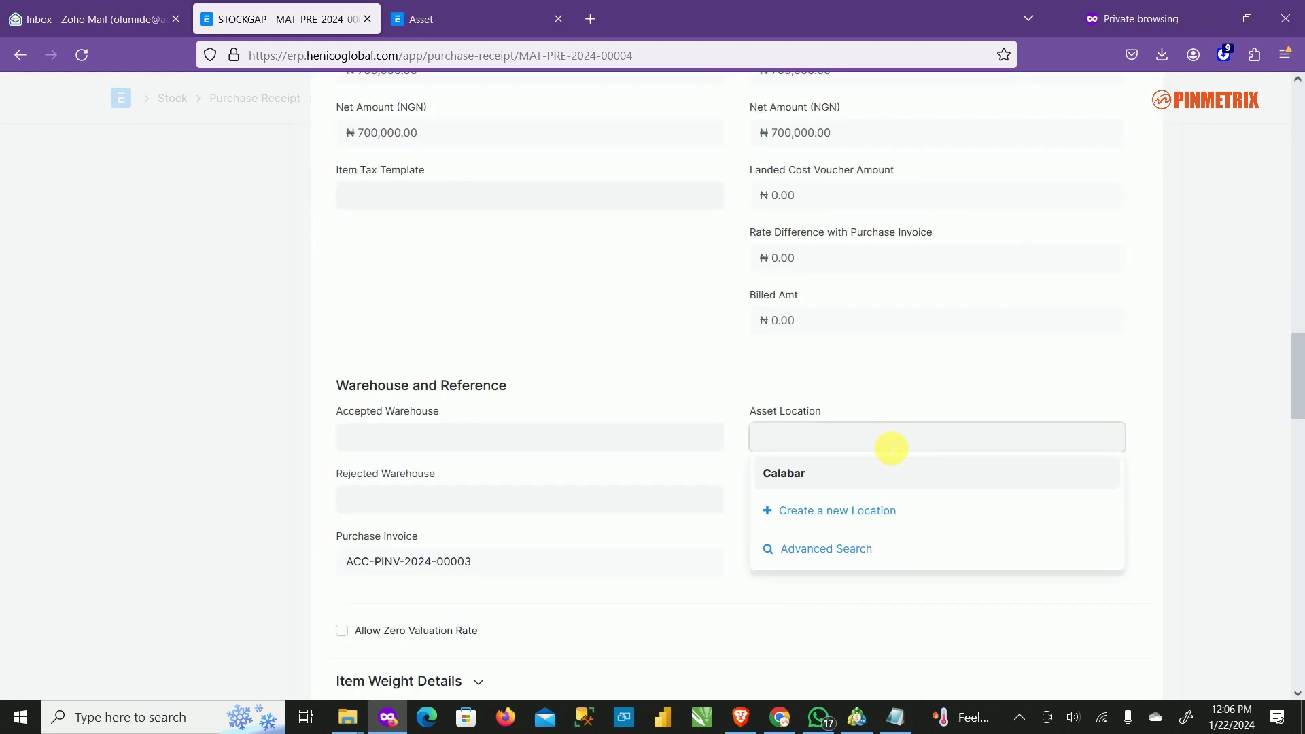
click(848, 480)
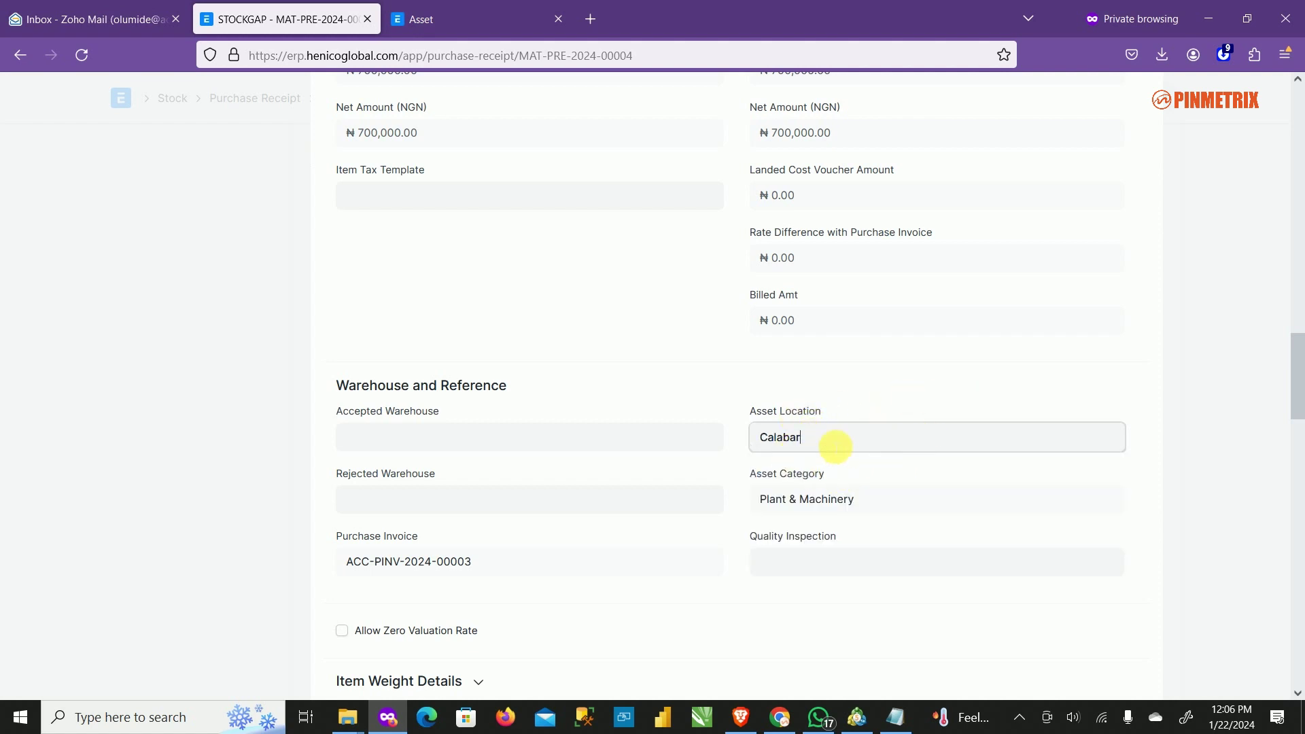
scroll(1101, 394, up, 5)
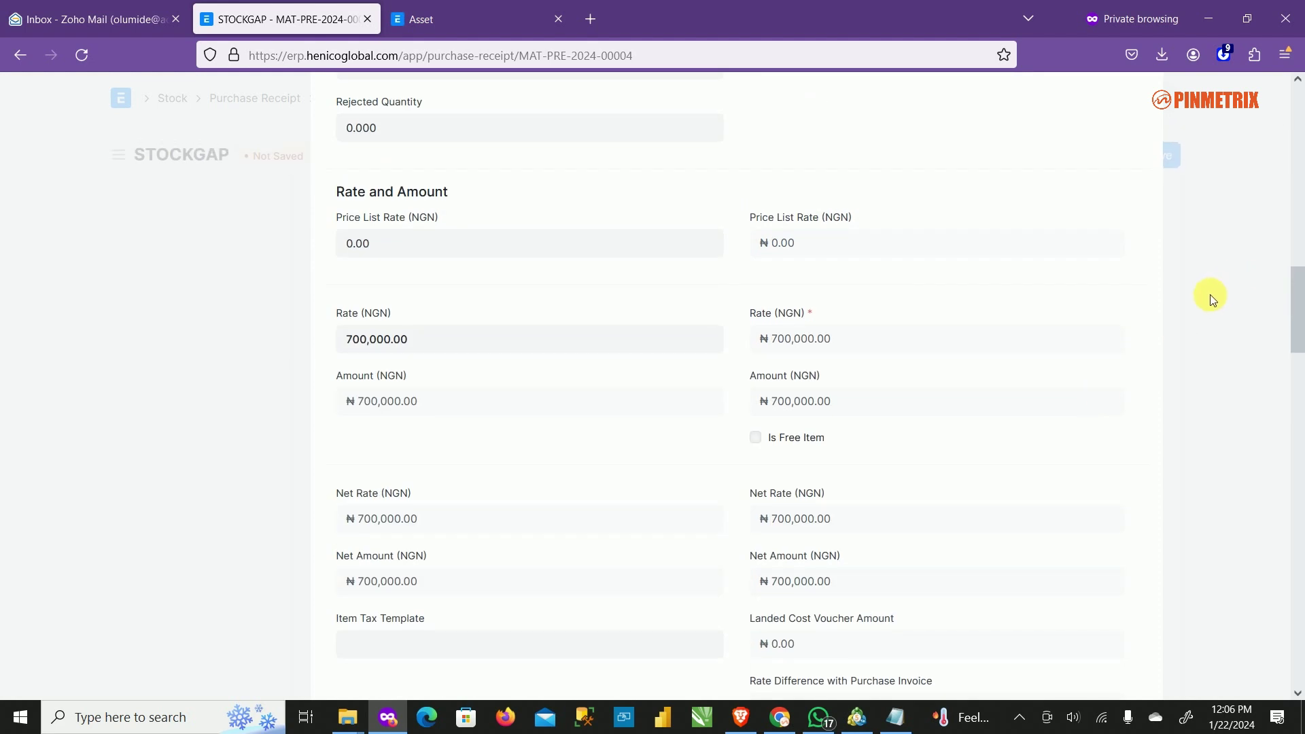
click(1207, 289)
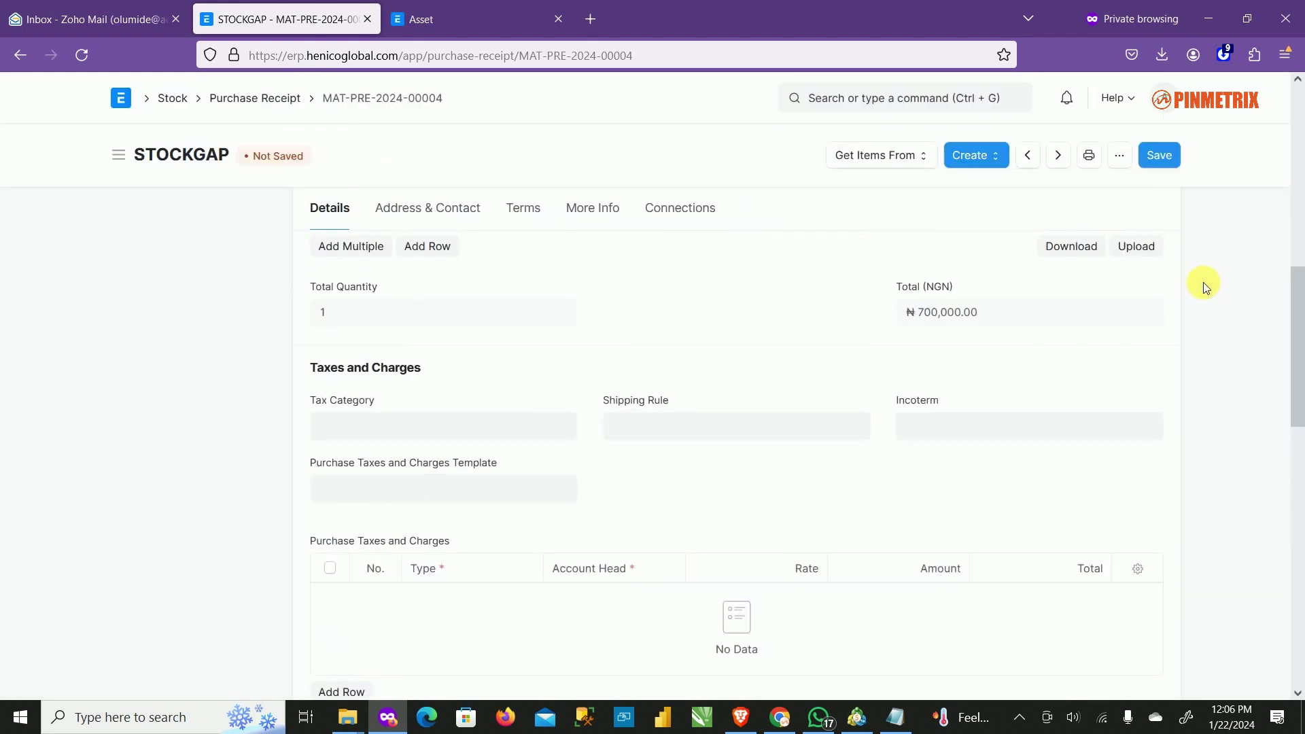
click(1151, 156)
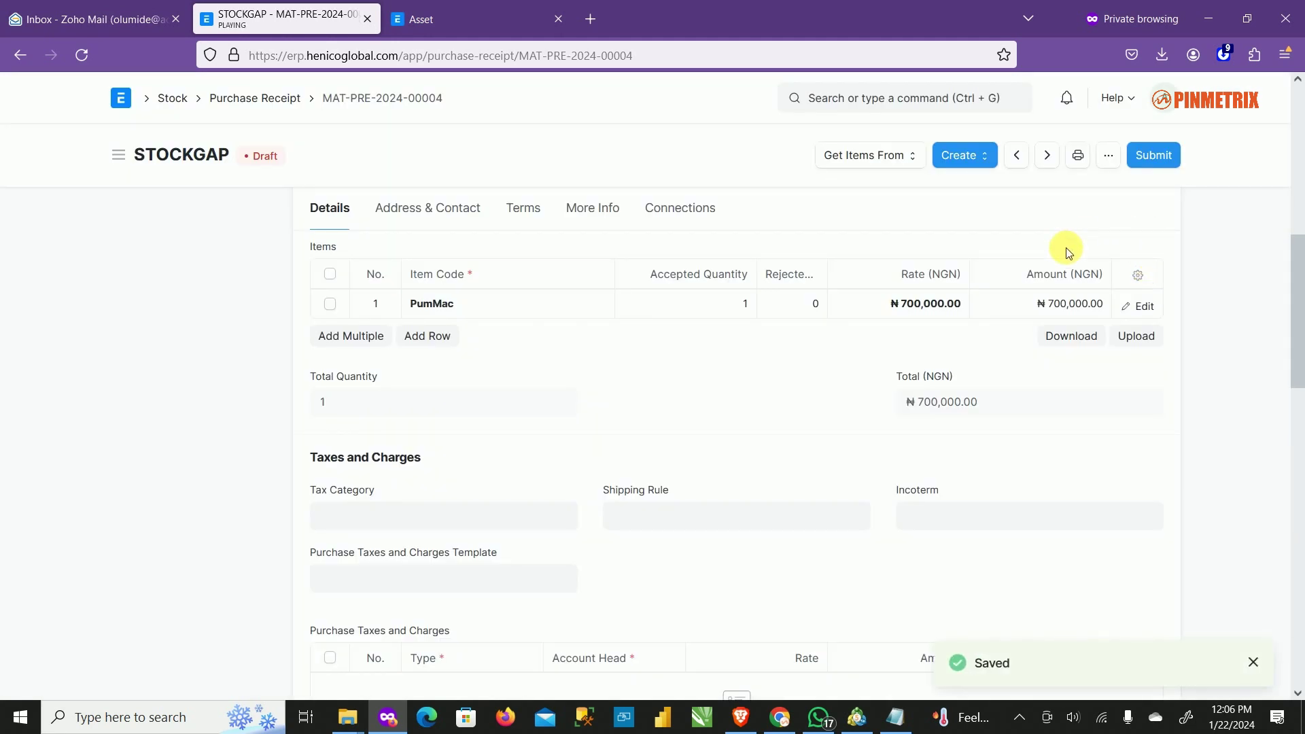
scroll(1065, 252, up, 8)
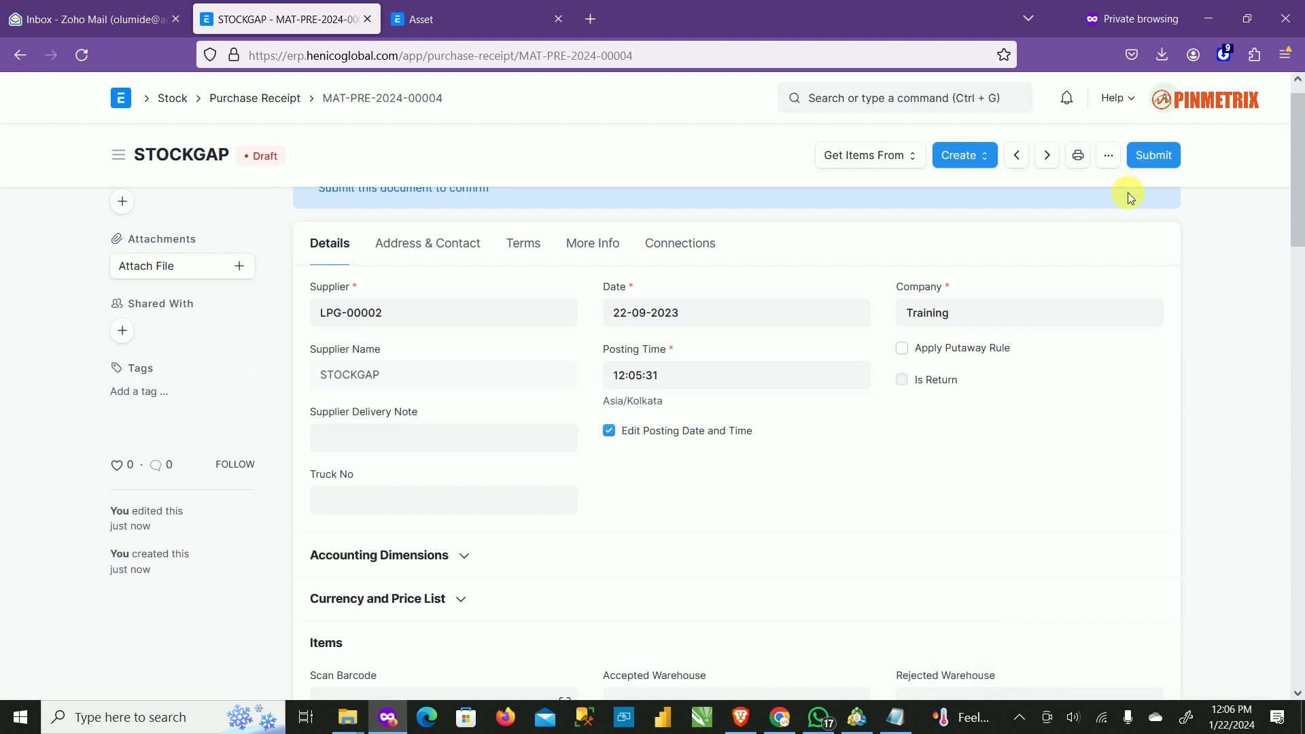
Permanently submit the PumMac purchase receipt dated 22-09-2023 and dismiss the resulting message.
scroll(1130, 190, up, 1)
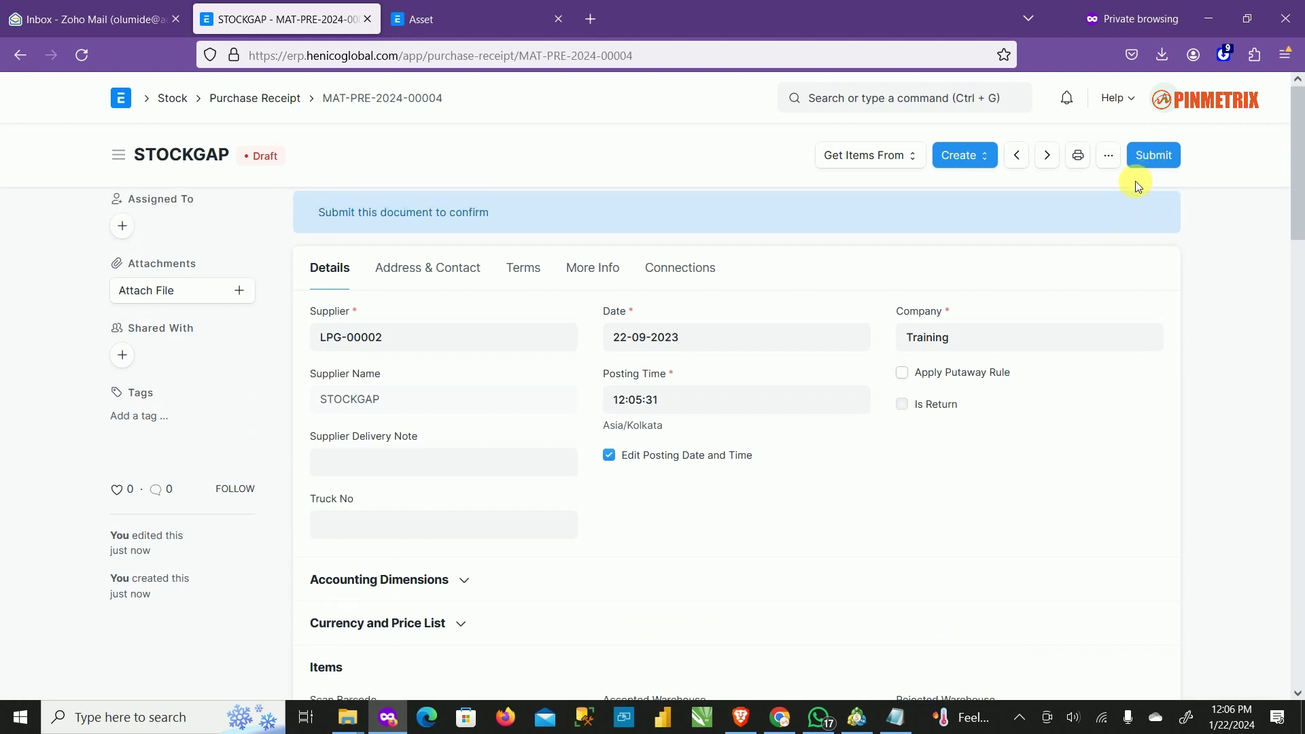
click(1163, 155)
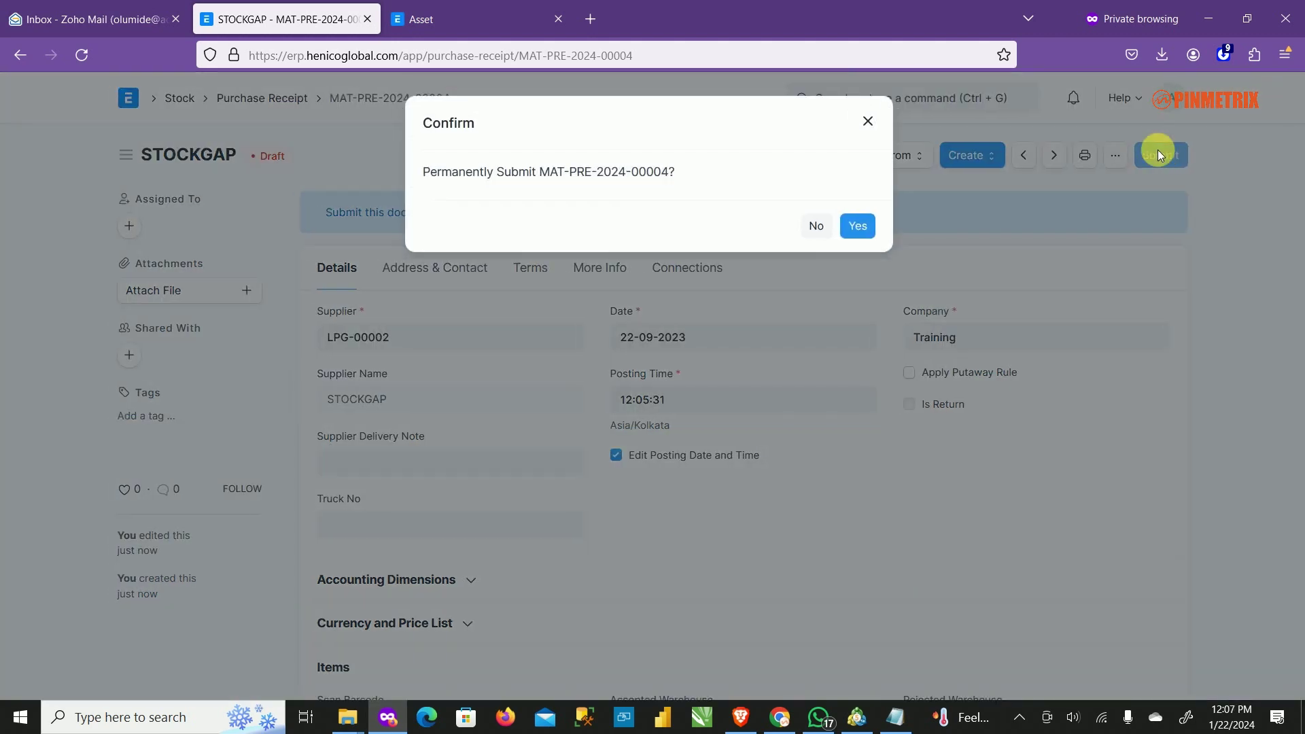
click(857, 225)
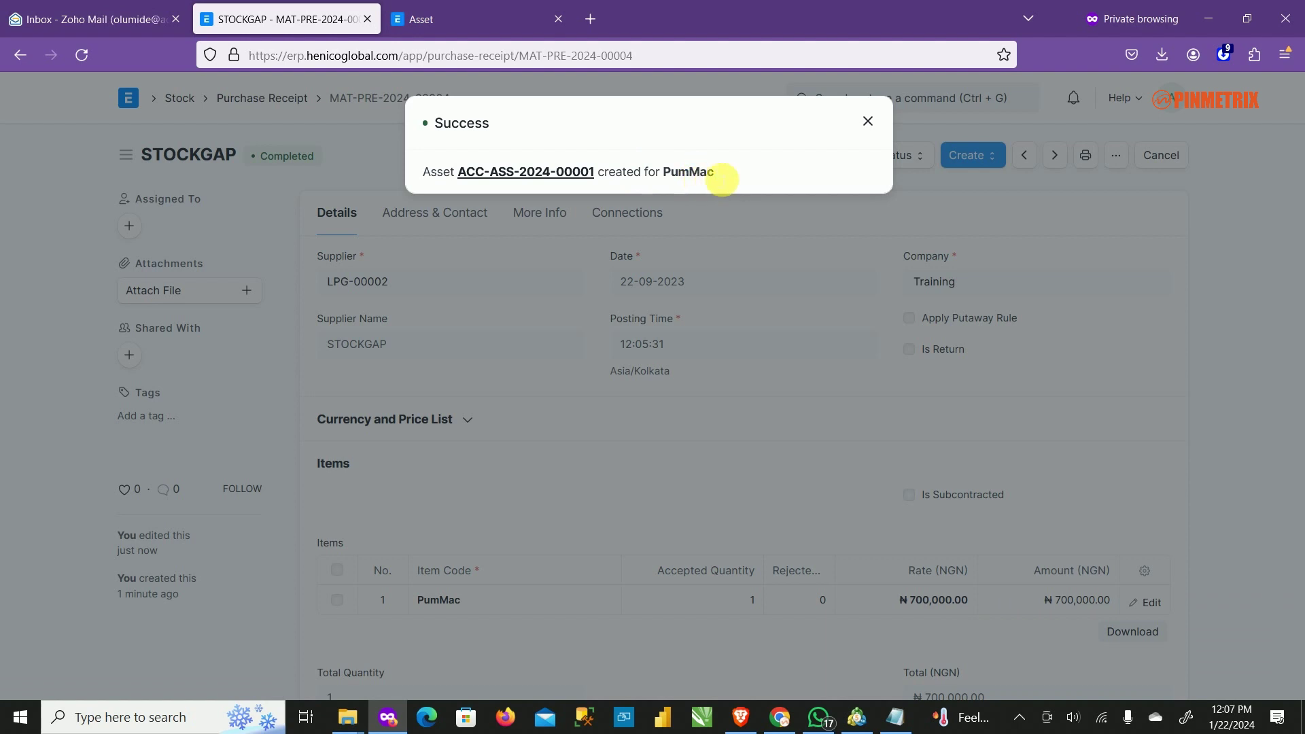
click(865, 122)
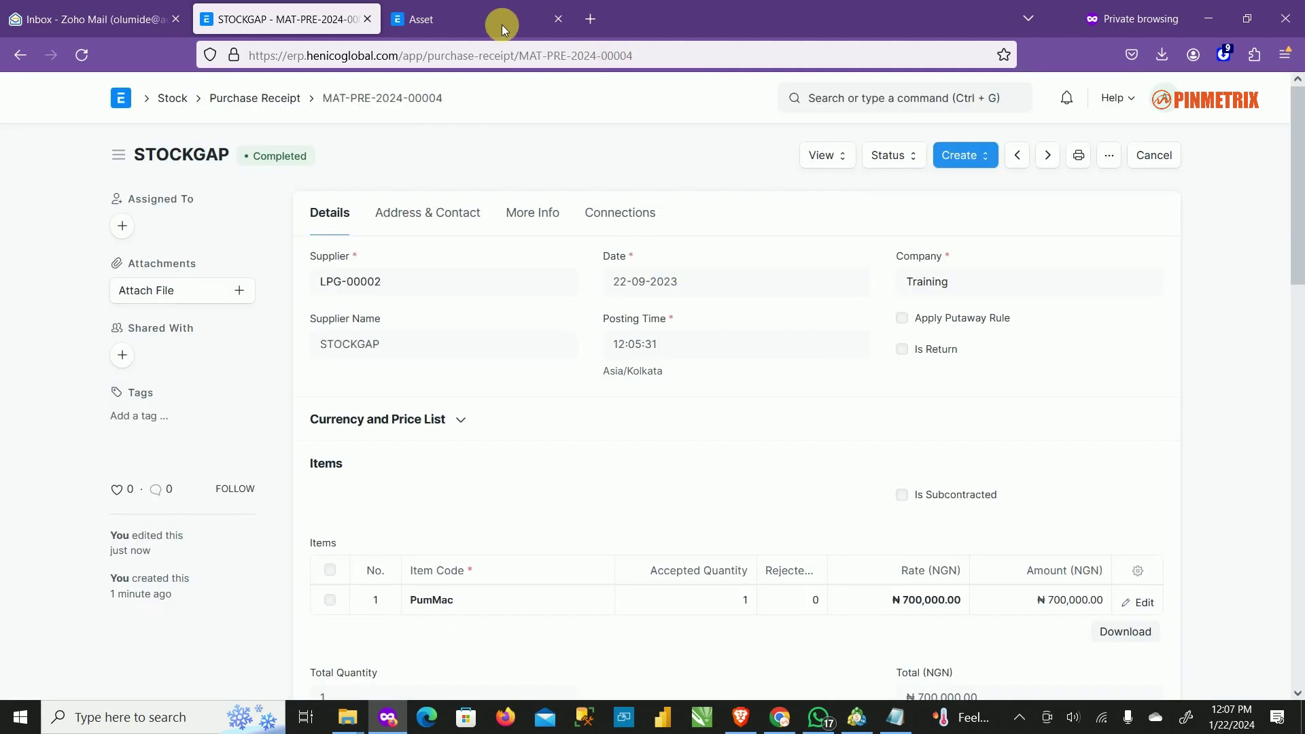
Switch to the already open Asset list and reload it to check for the Pumping Machine asset.
click(502, 23)
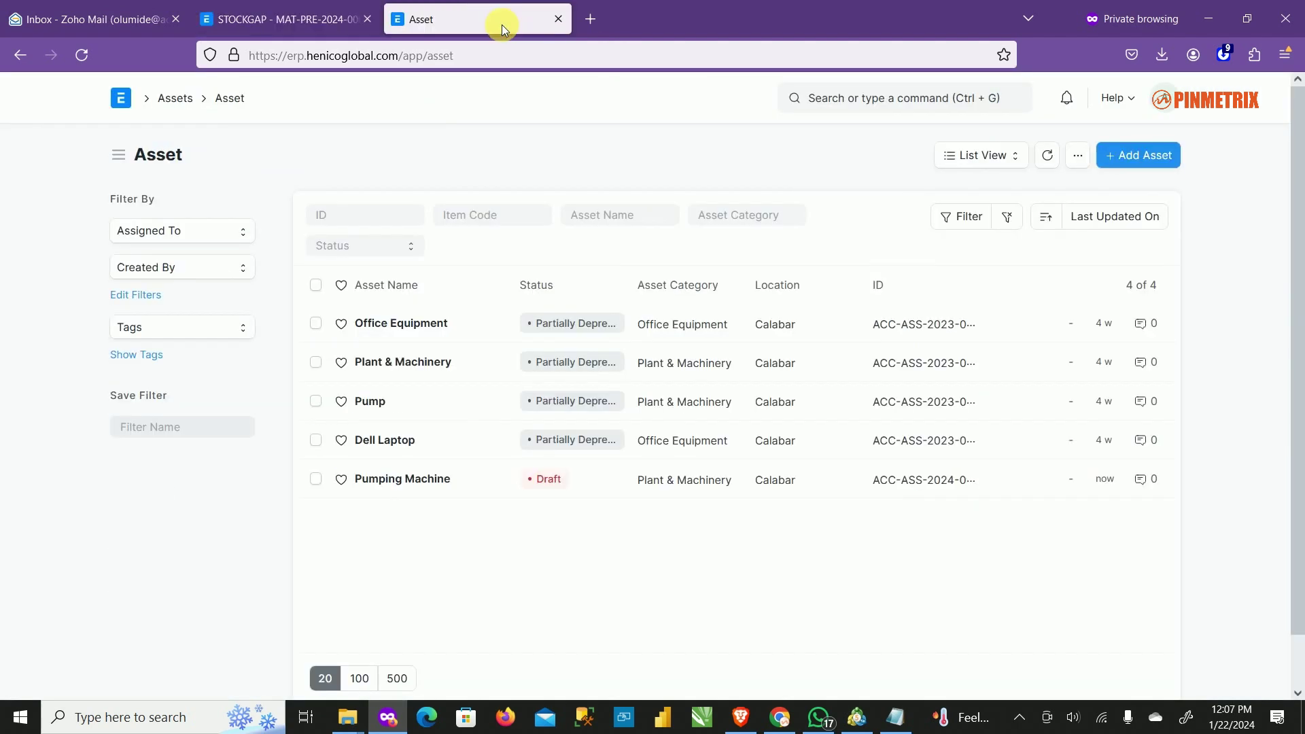
click(82, 54)
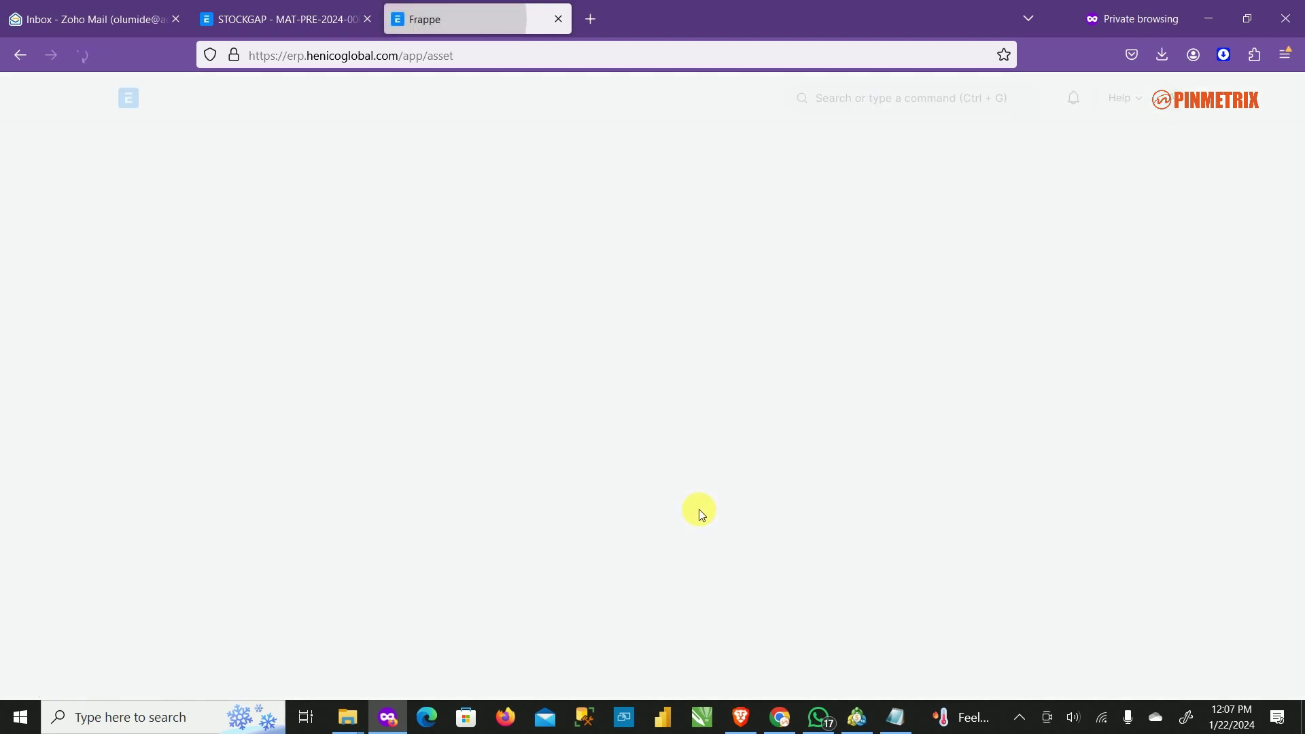